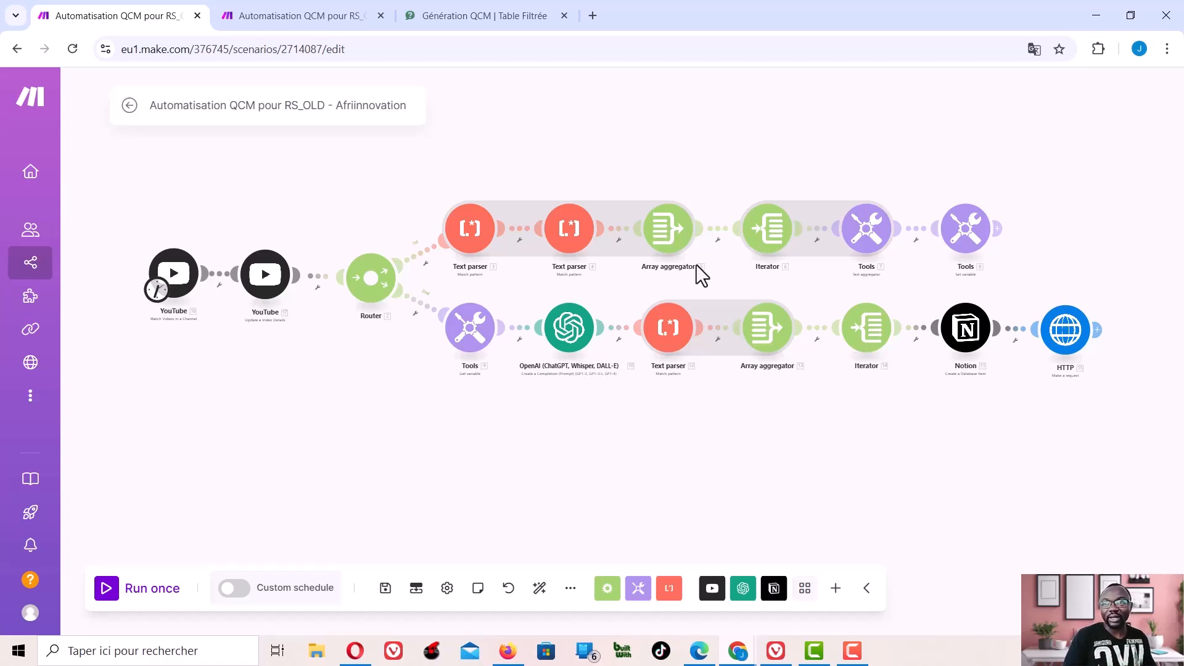
Set the first YouTube module to start from a manually chosen video, the "Créer les chapitres" one dated 24/09/2024 18:30
right_click(185, 282)
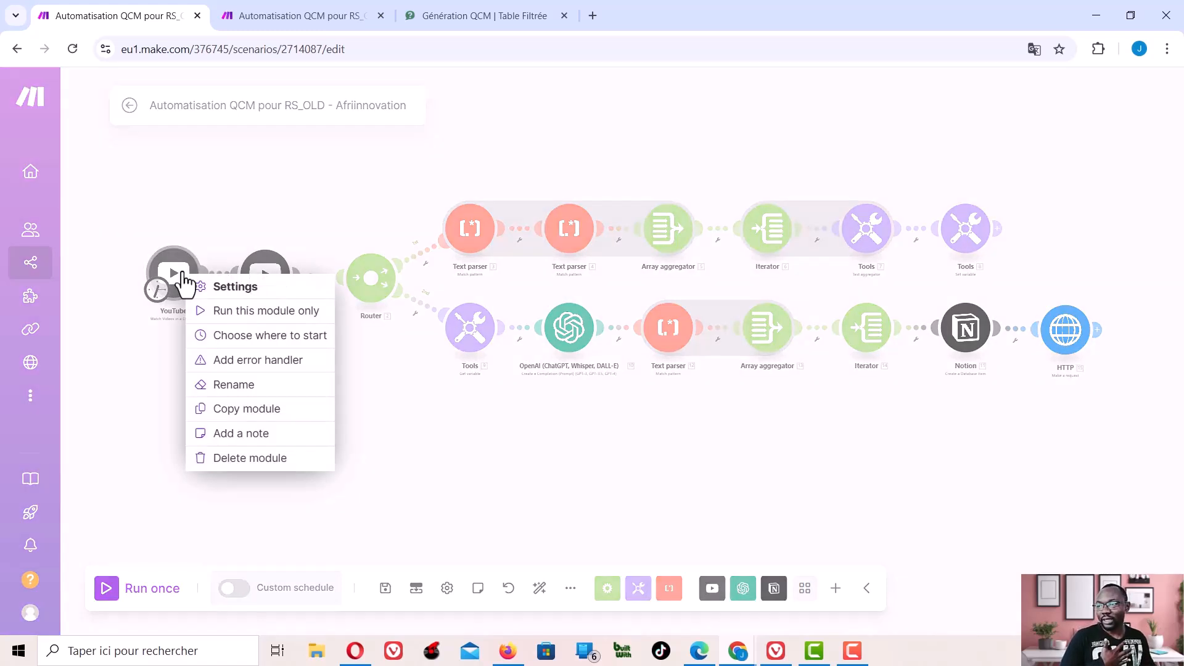
click(256, 338)
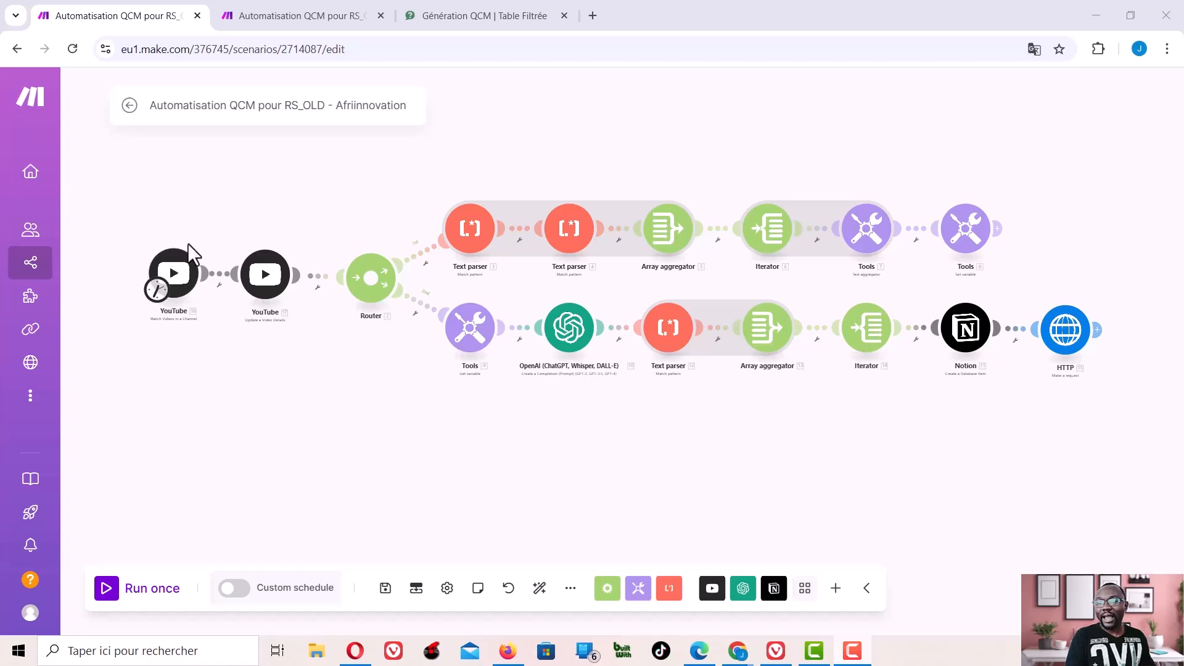
right_click(185, 280)
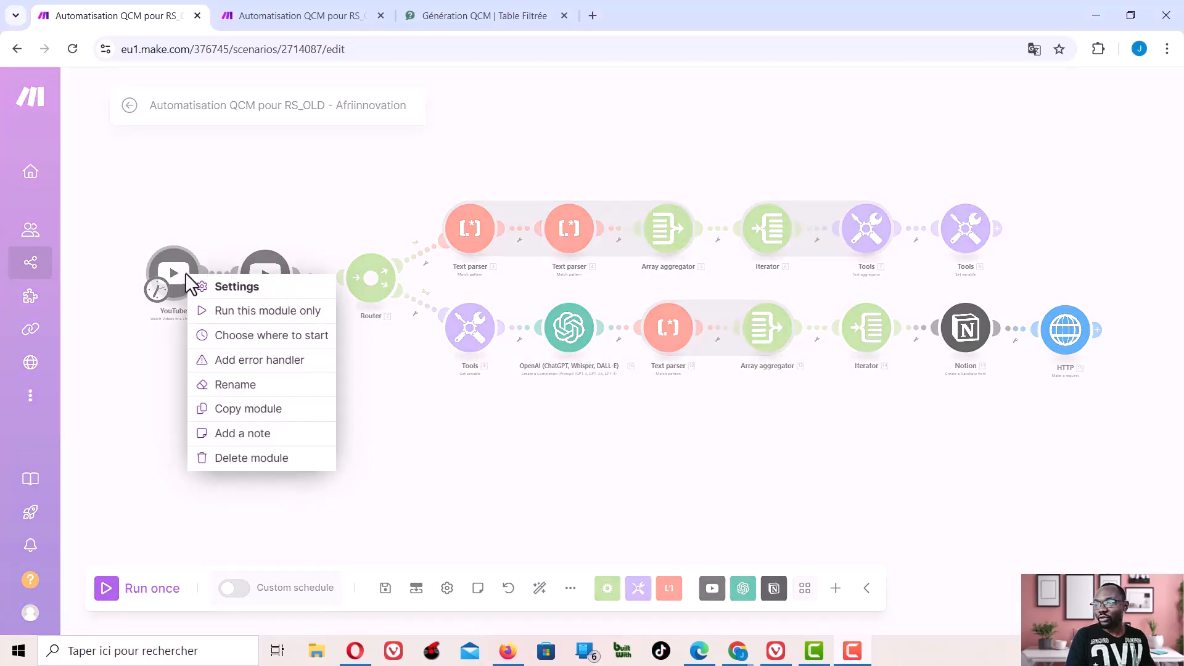
click(256, 331)
click(267, 305)
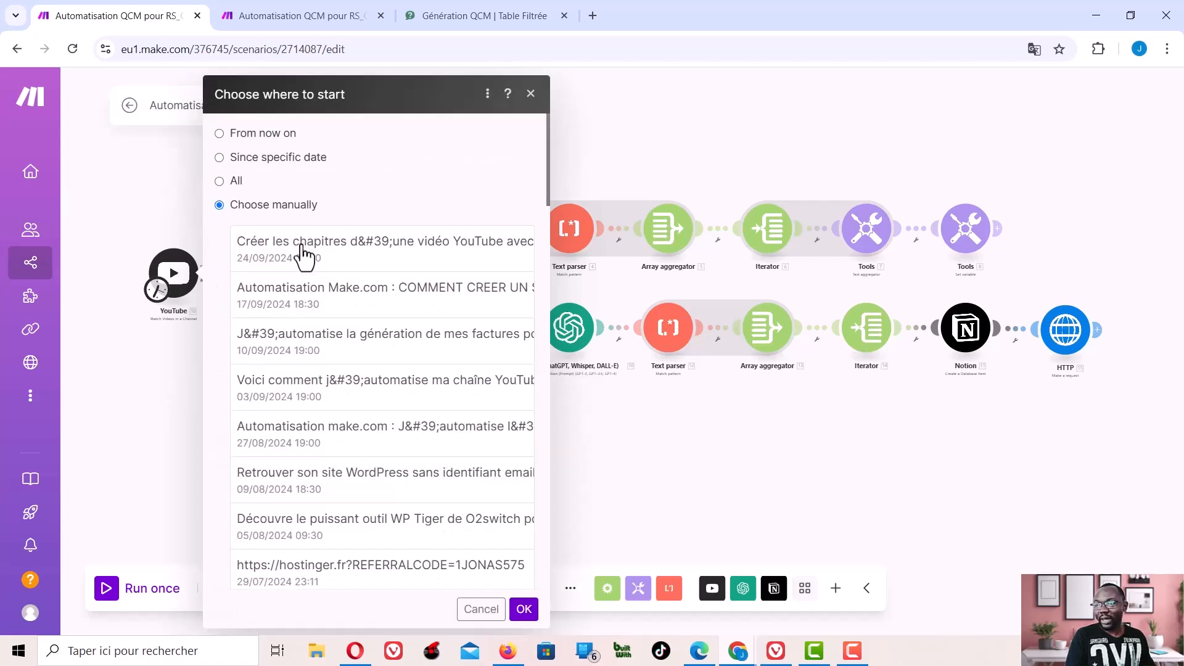
click(303, 253)
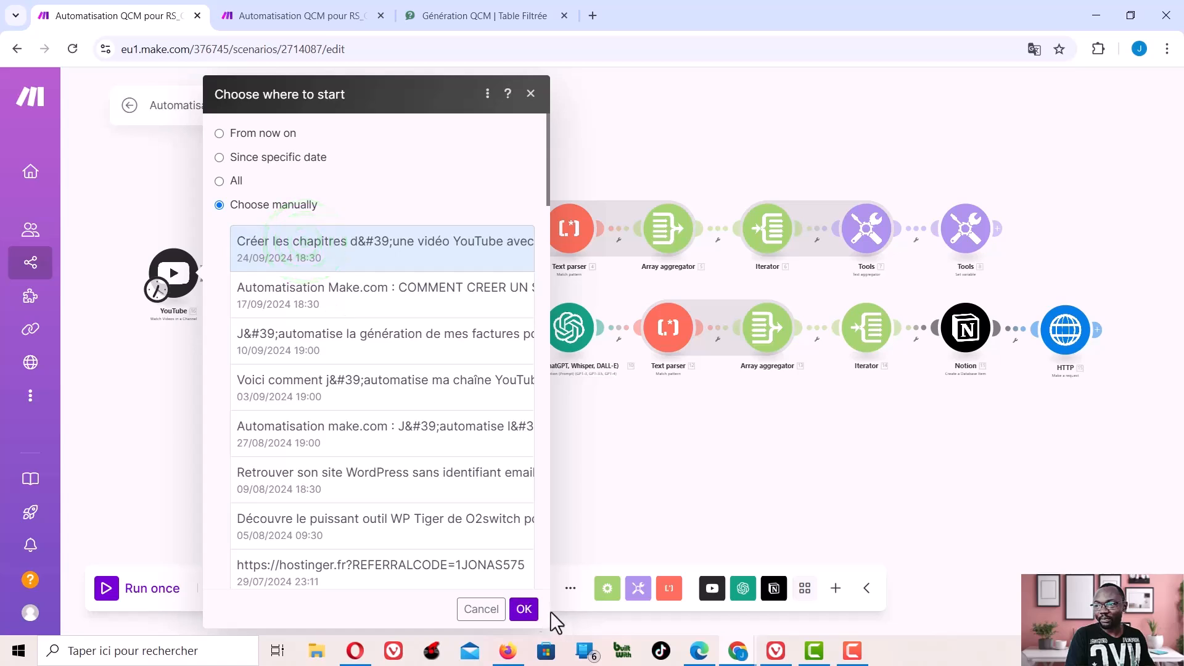
click(523, 608)
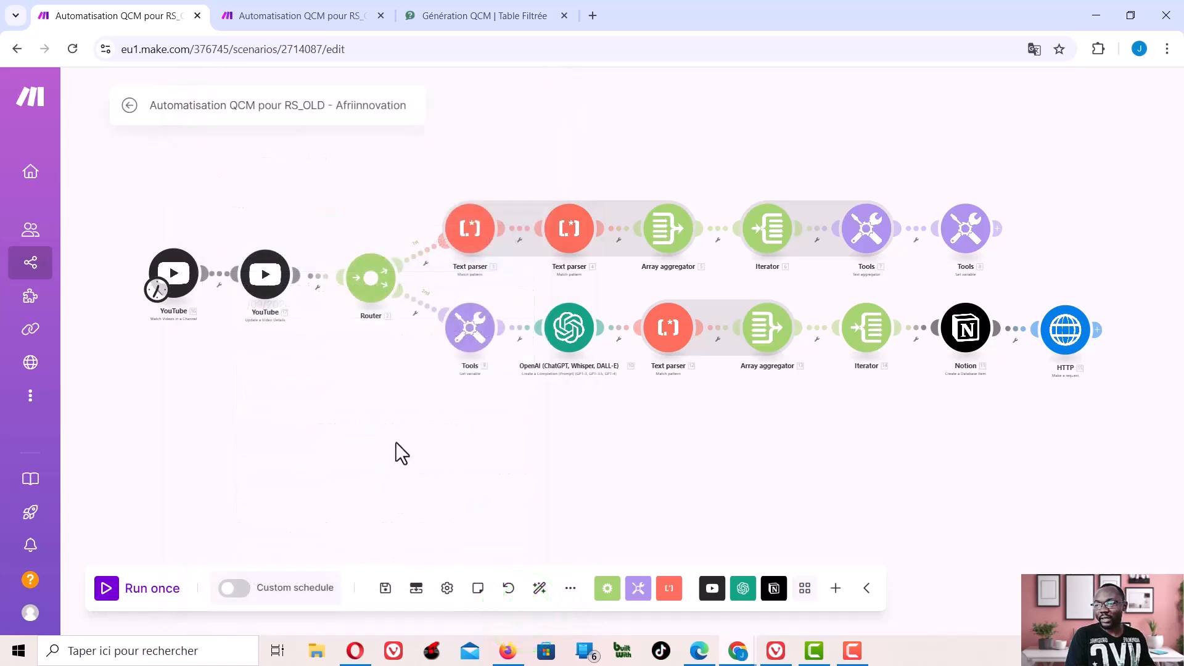
Run the scenario once and follow its execution through both router branches to the HTTP module
click(106, 589)
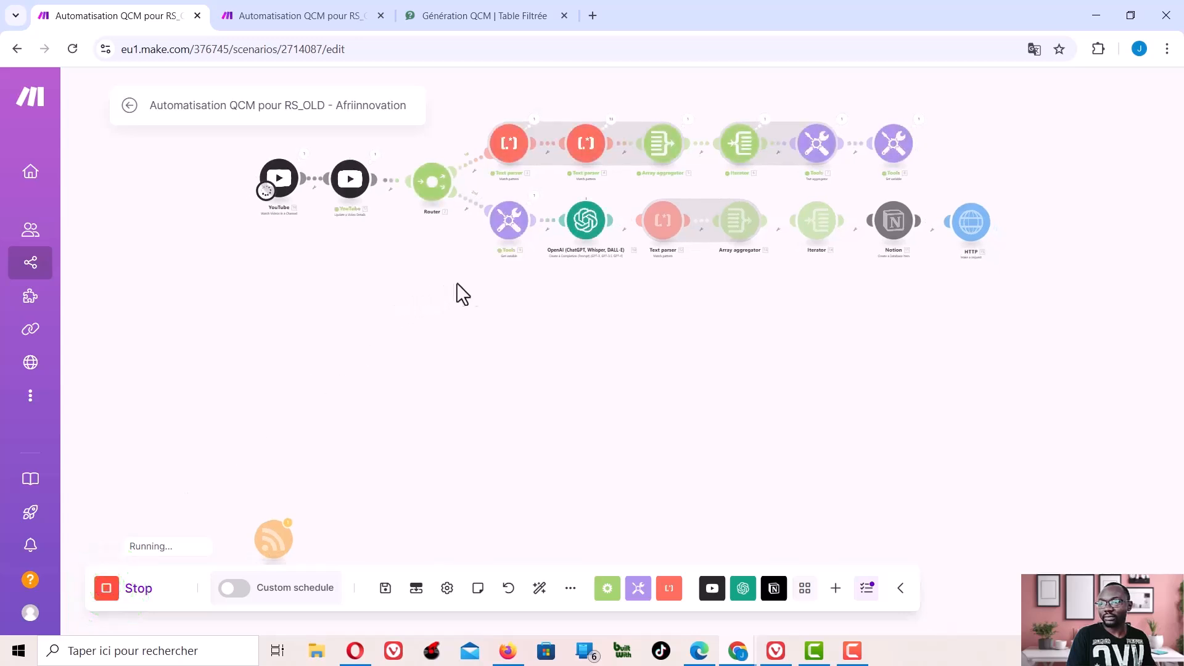
drag(630, 336, 592, 413)
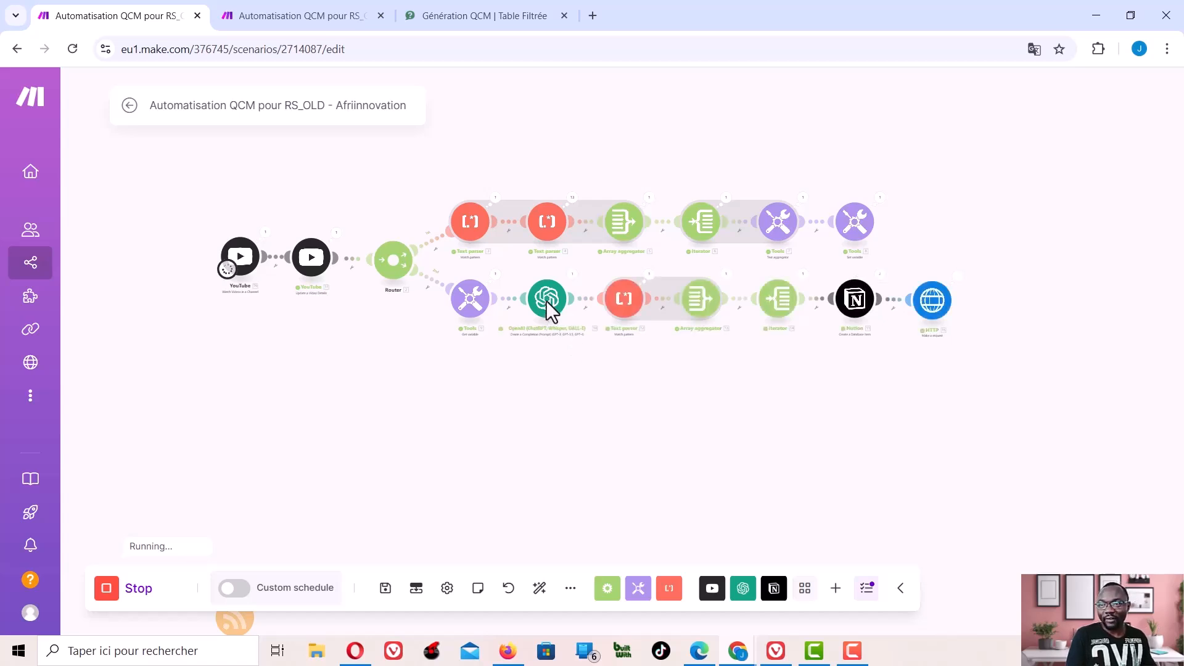
scroll(970, 307, up, 4)
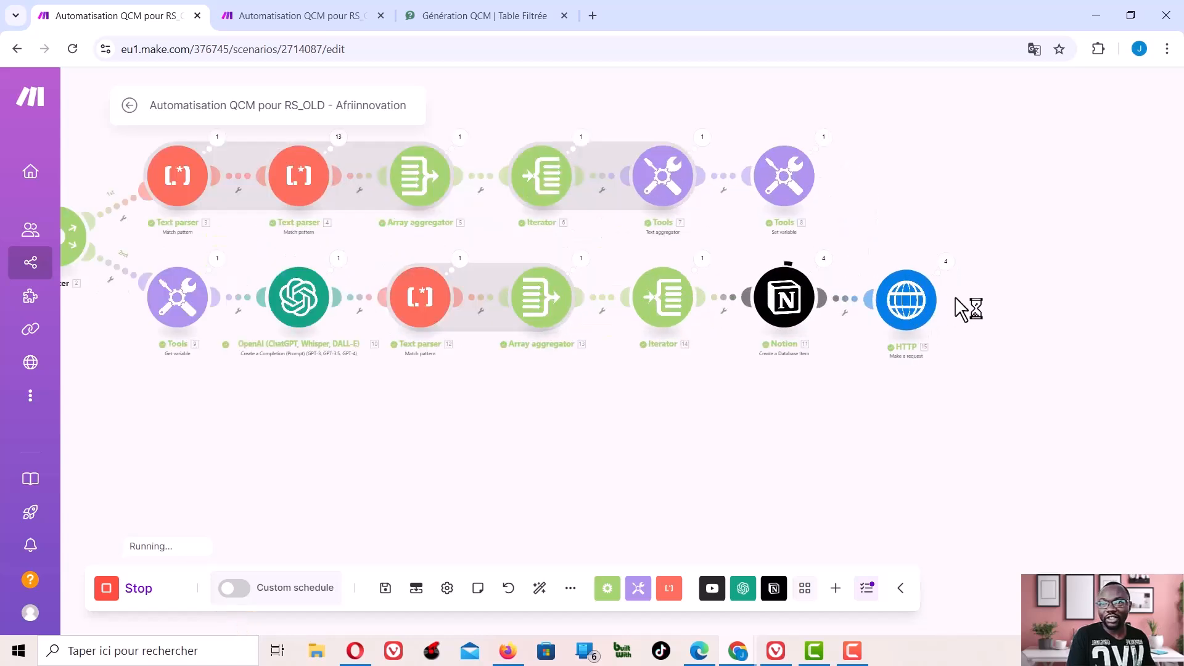
Switch to the Génération QCM page in Notion and review the generated questions and answers in Table Filtrée
click(480, 16)
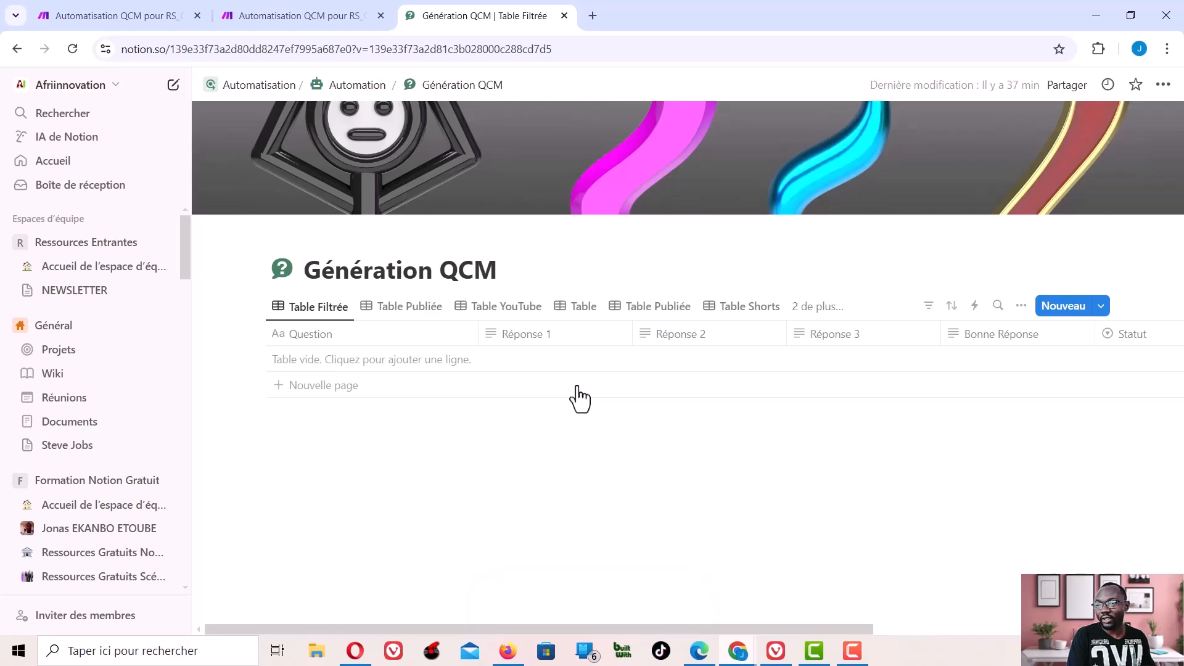
scroll(570, 385, down, 1)
scroll(561, 397, down, 5)
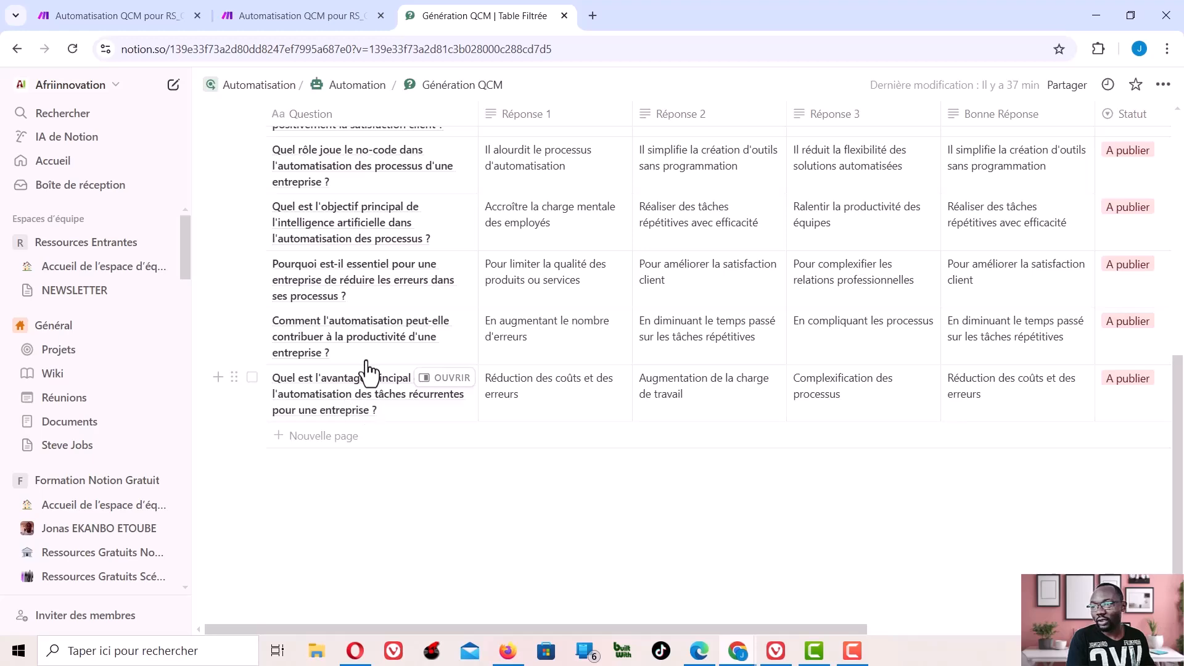
scroll(362, 233, up, 3)
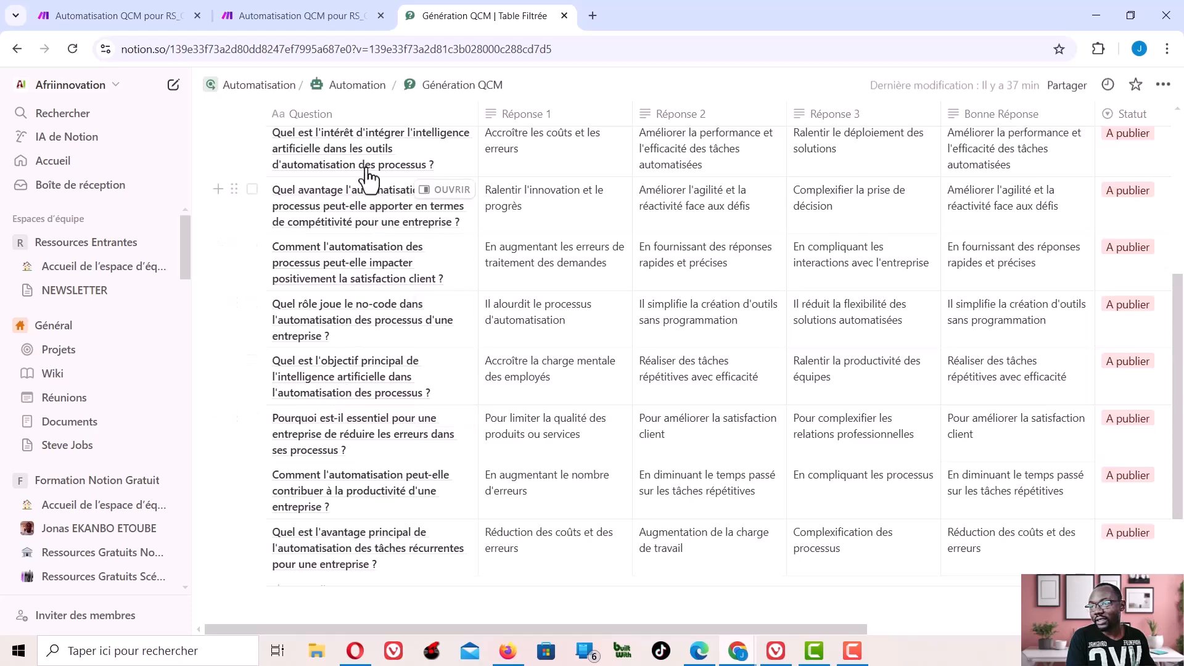
scroll(373, 196, up, 2)
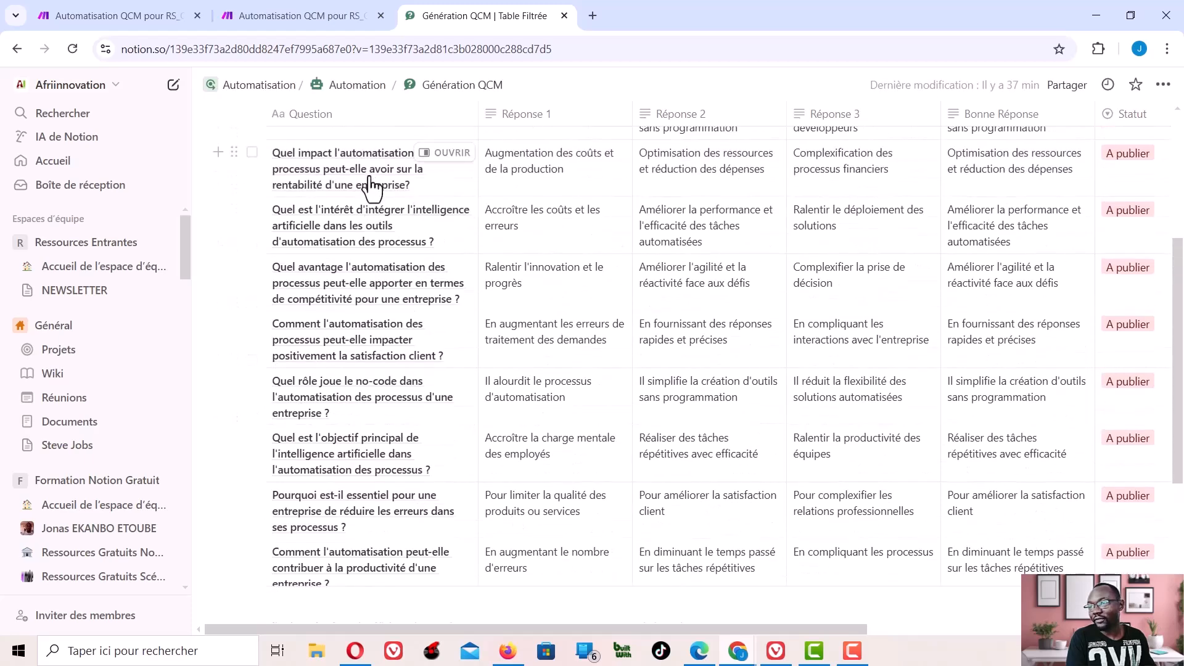
scroll(373, 188, up, 6)
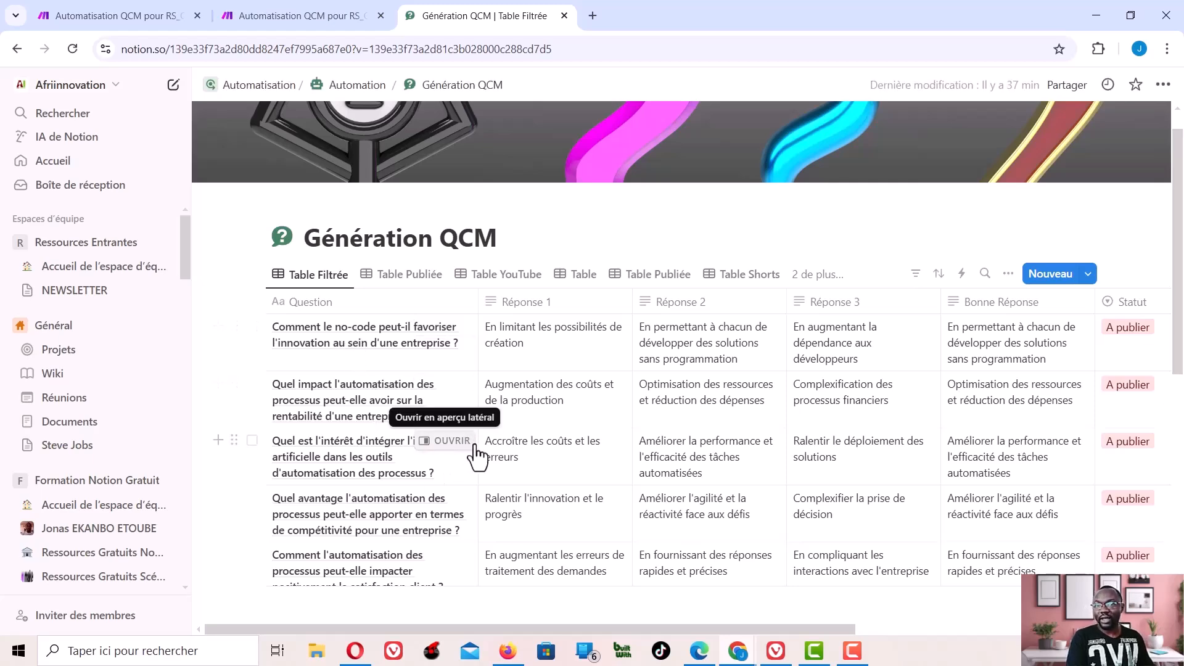
Return to the Make scenario and inspect the operations executed by the Notion module, then close the results
click(131, 16)
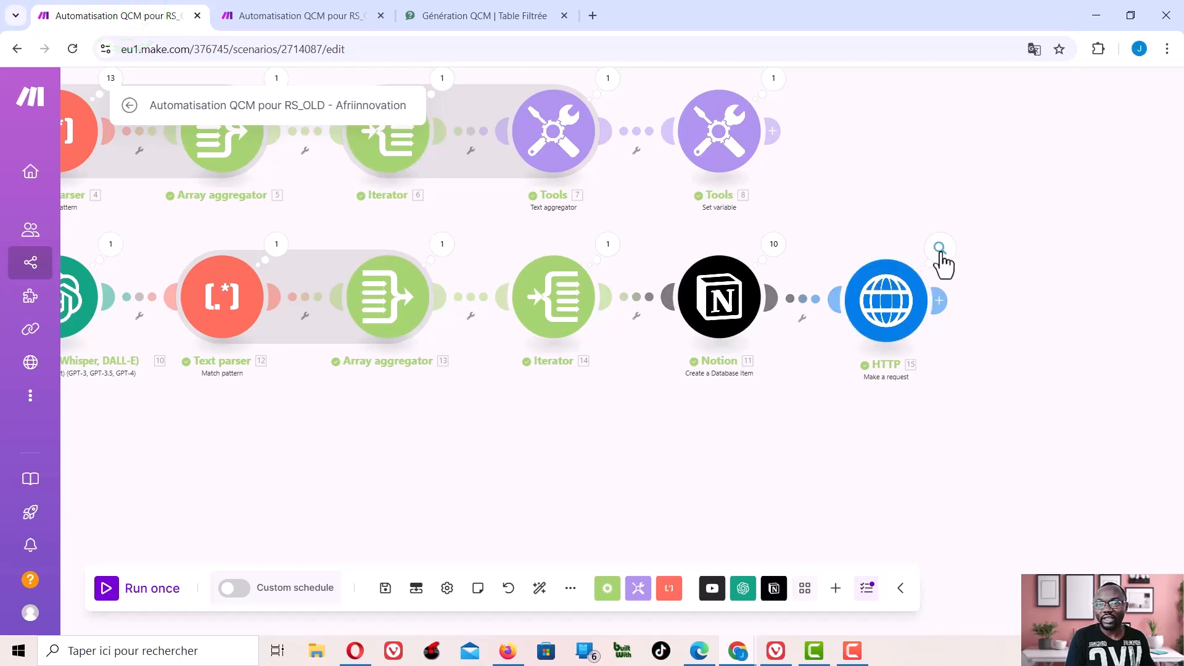
click(773, 244)
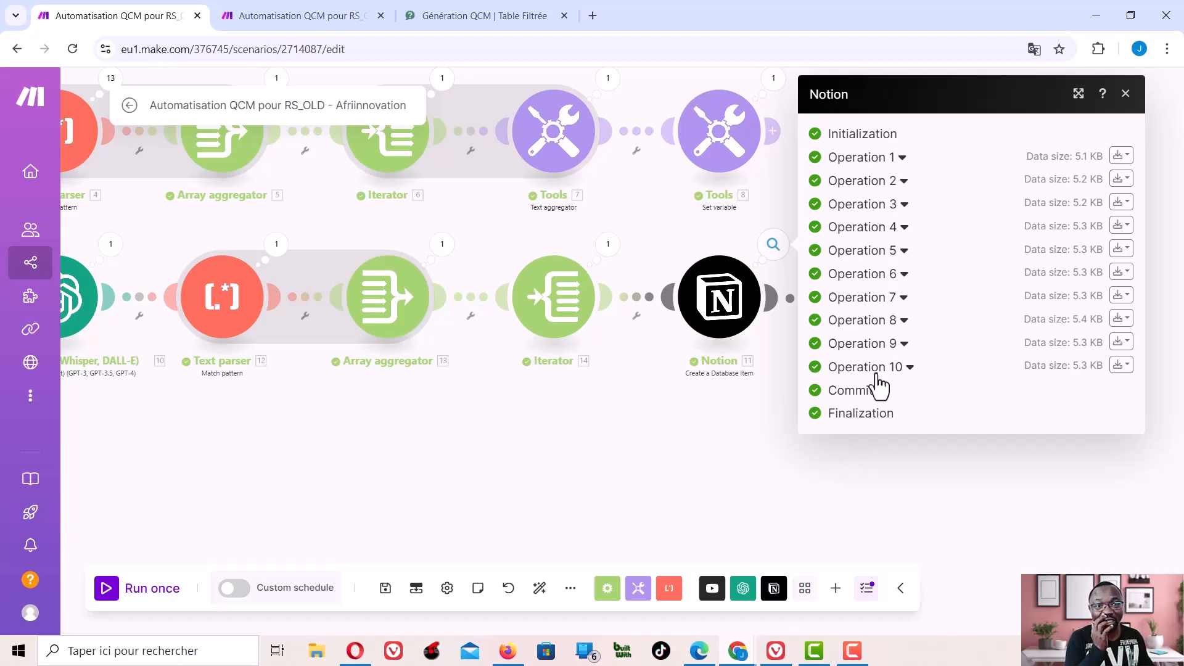
click(648, 449)
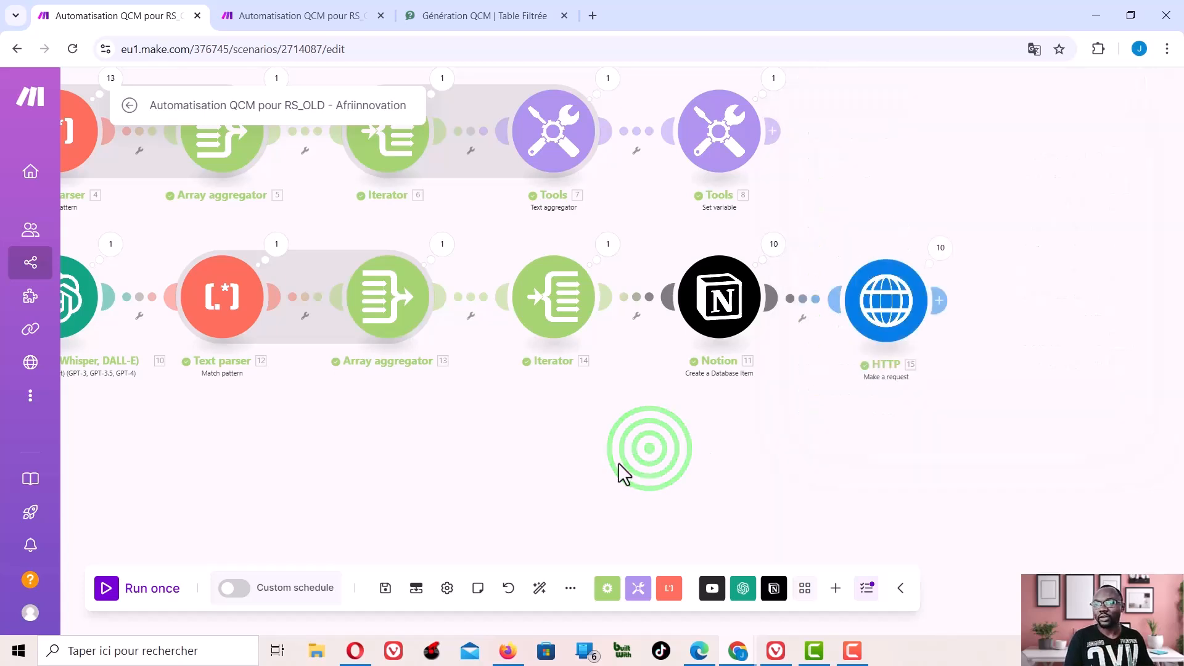
Open the settings of the Watch Videos in a Channel module at the start of the scenario
scroll(617, 463, down, 3)
drag(483, 467, 762, 430)
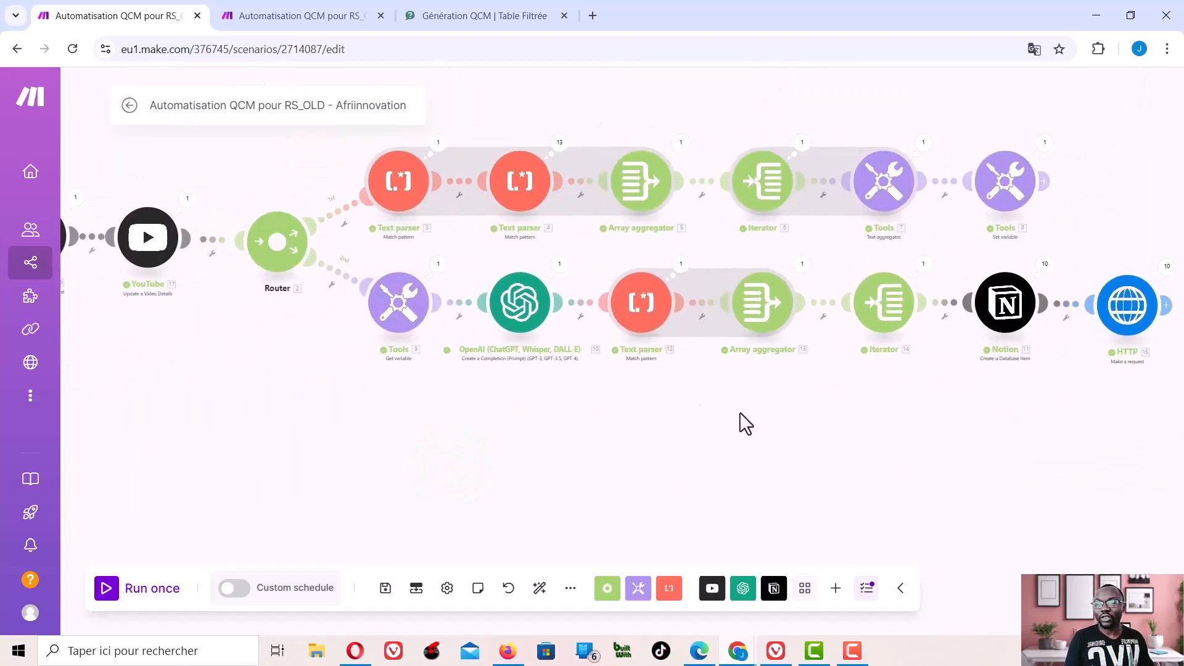
drag(508, 432, 516, 379)
scroll(486, 448, down, 3)
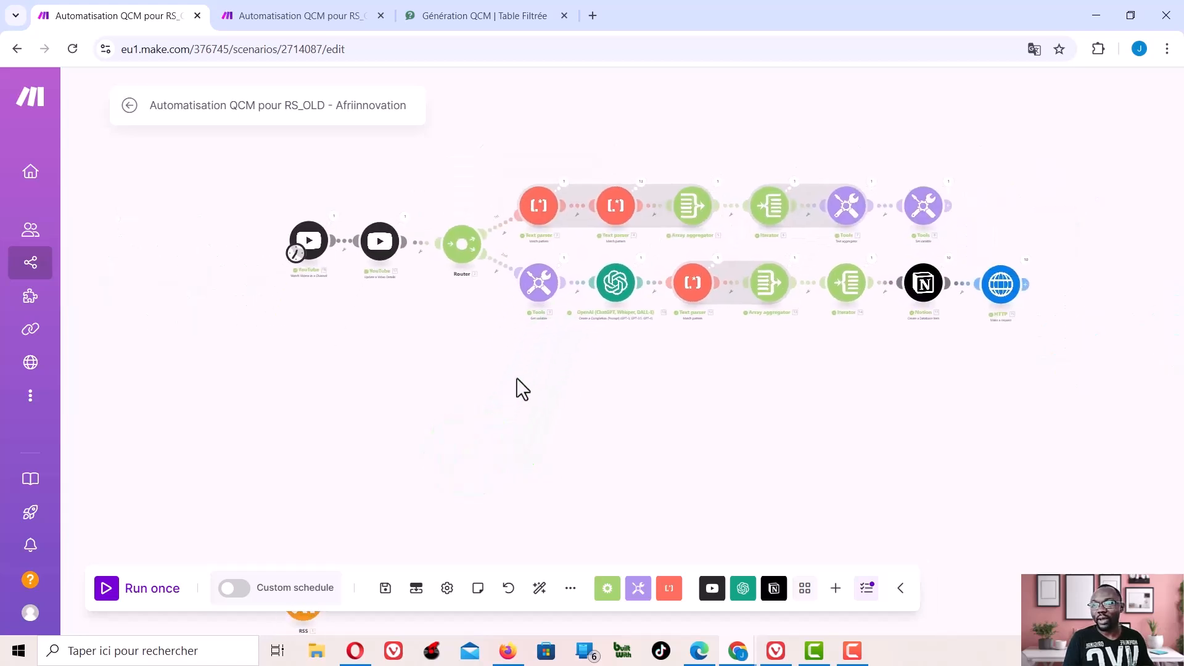
scroll(330, 260, up, 3)
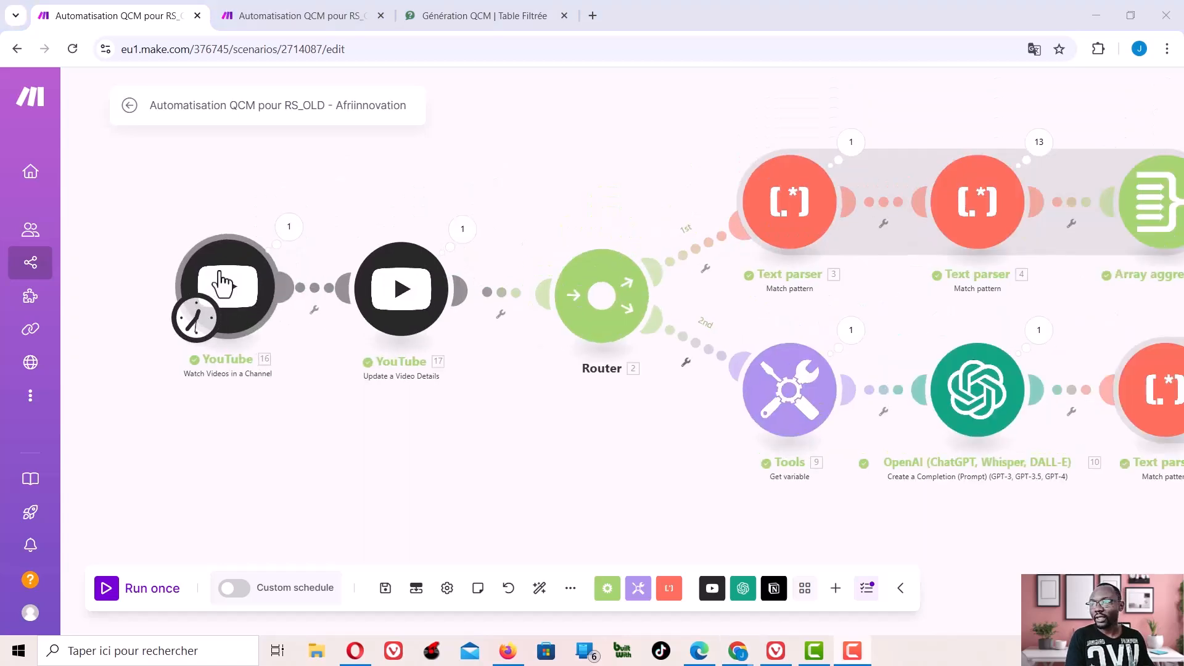
scroll(223, 275, up, 2)
drag(140, 208, 358, 225)
scroll(390, 298, up, 1)
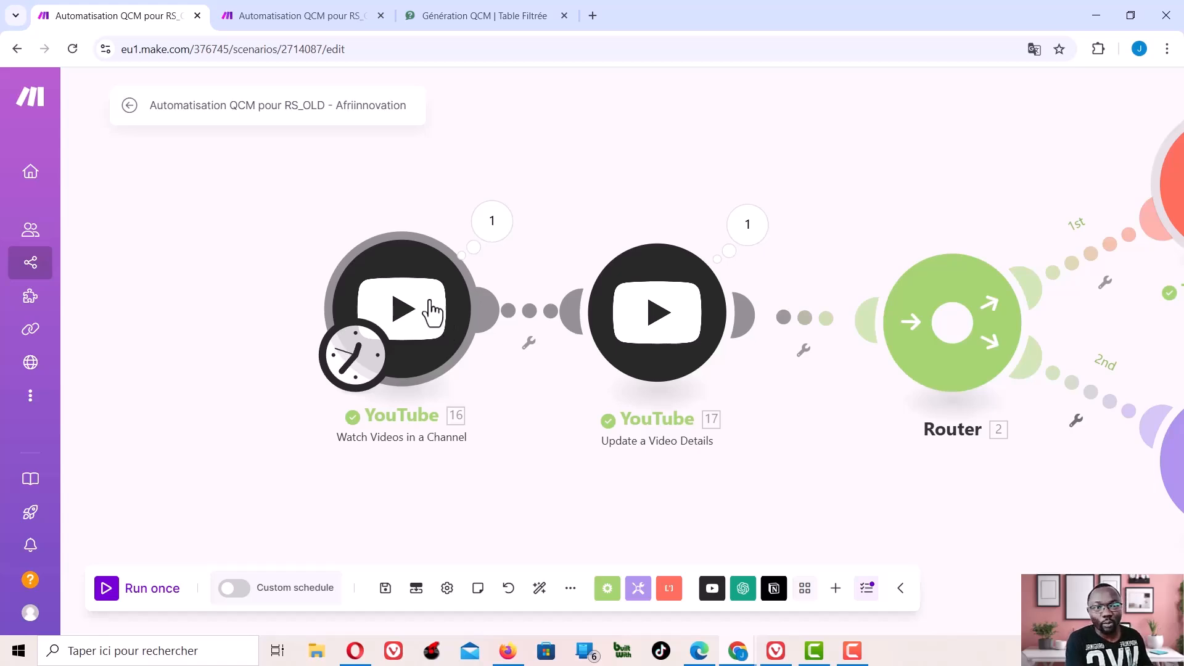
click(424, 312)
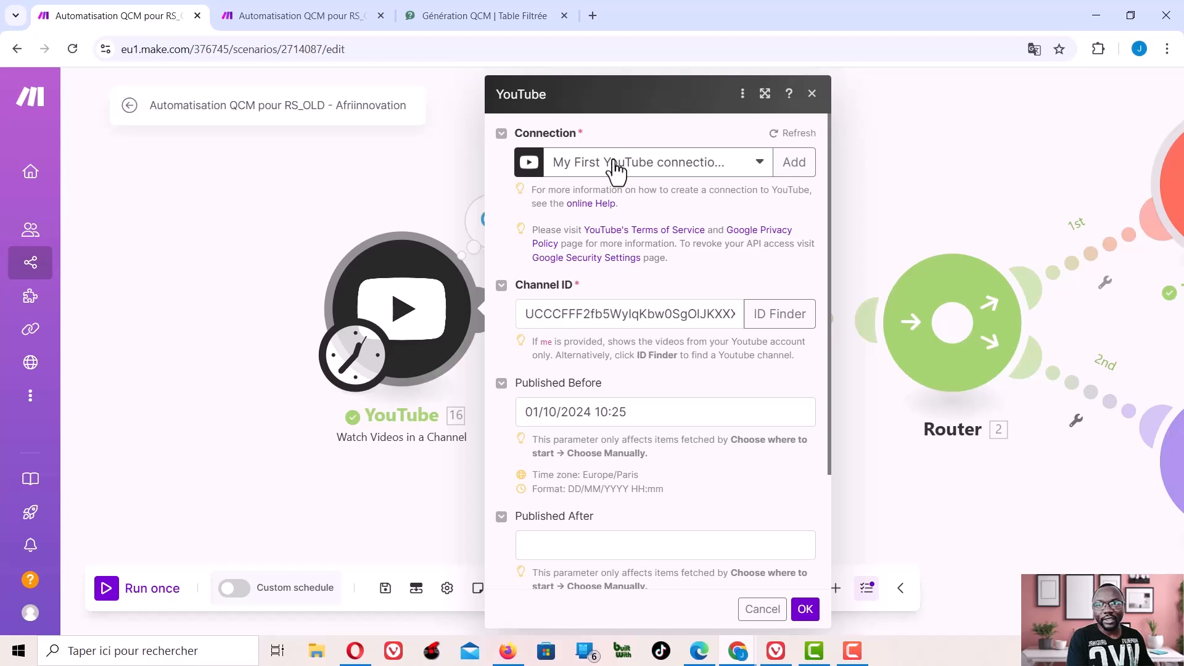
Open the online help for YouTube connections in a separate page and read the connection instructions and available scenario actions
right_click(590, 207)
click(618, 223)
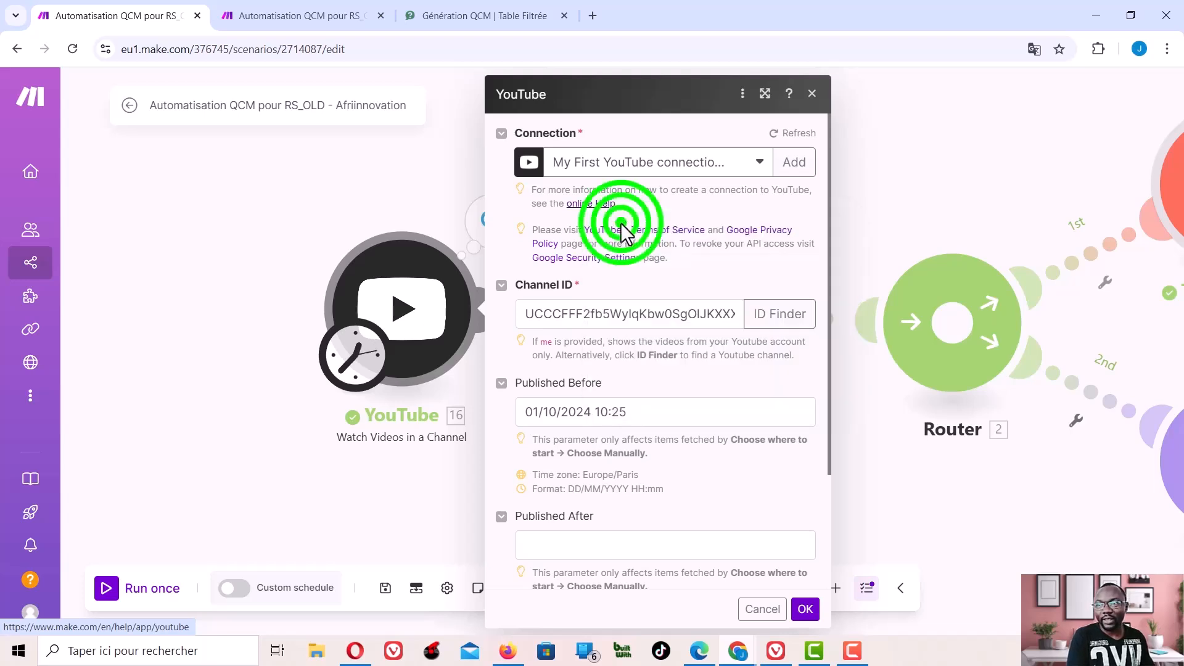
click(295, 9)
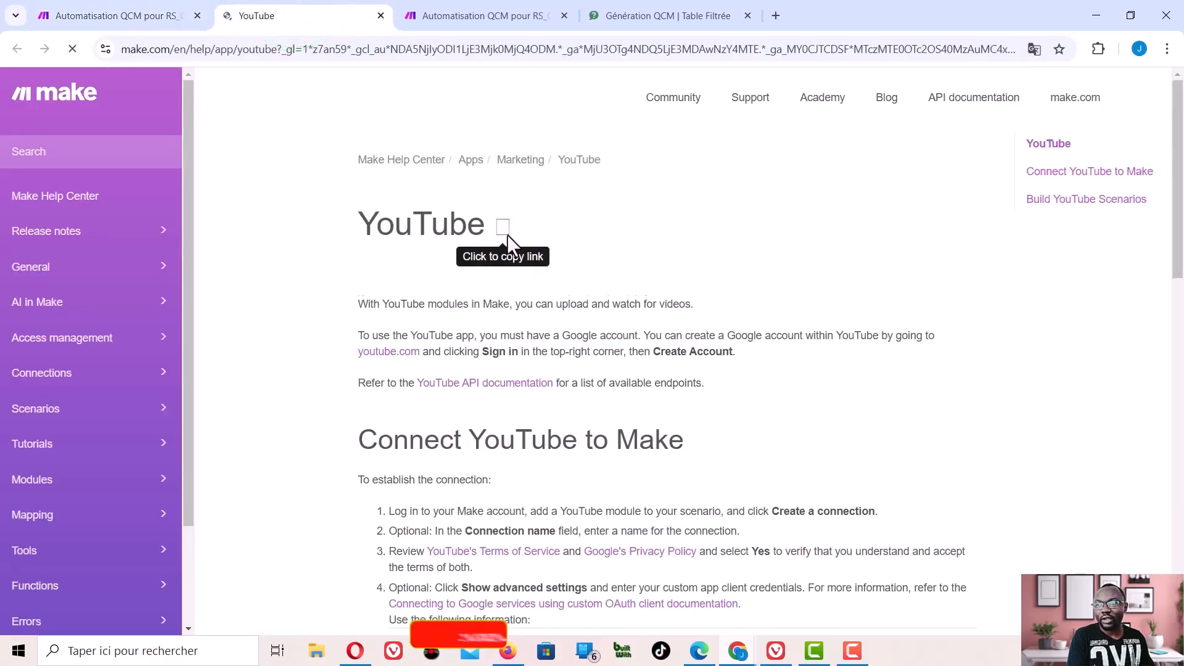
scroll(600, 295, down, 5)
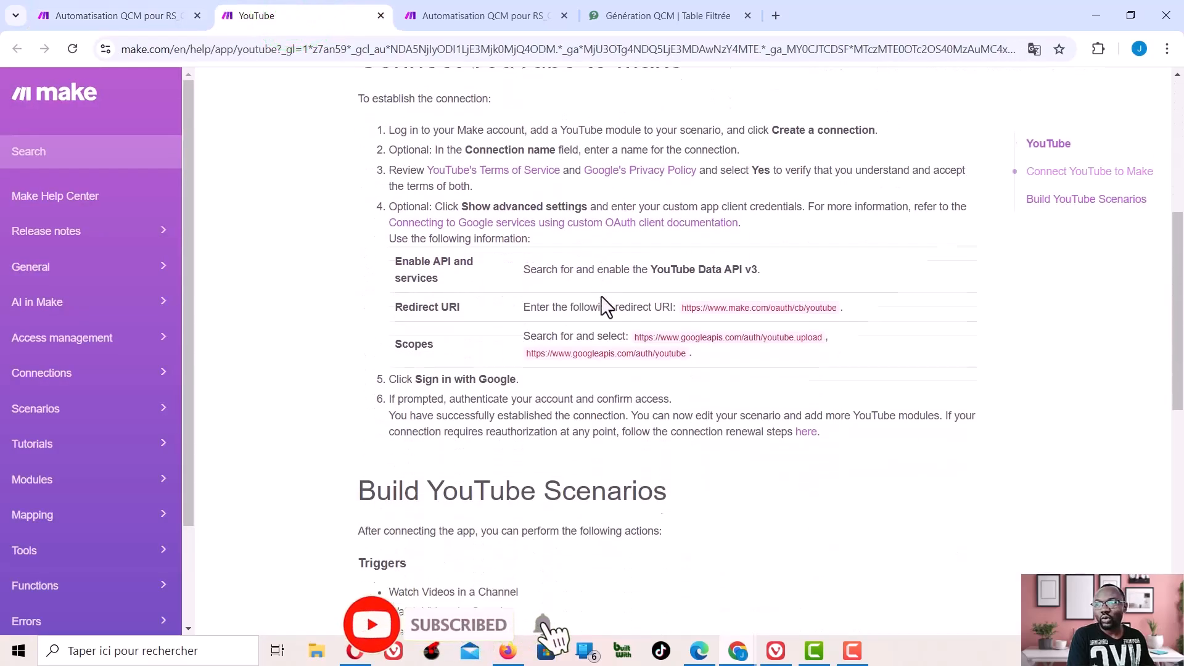
scroll(604, 314, down, 2)
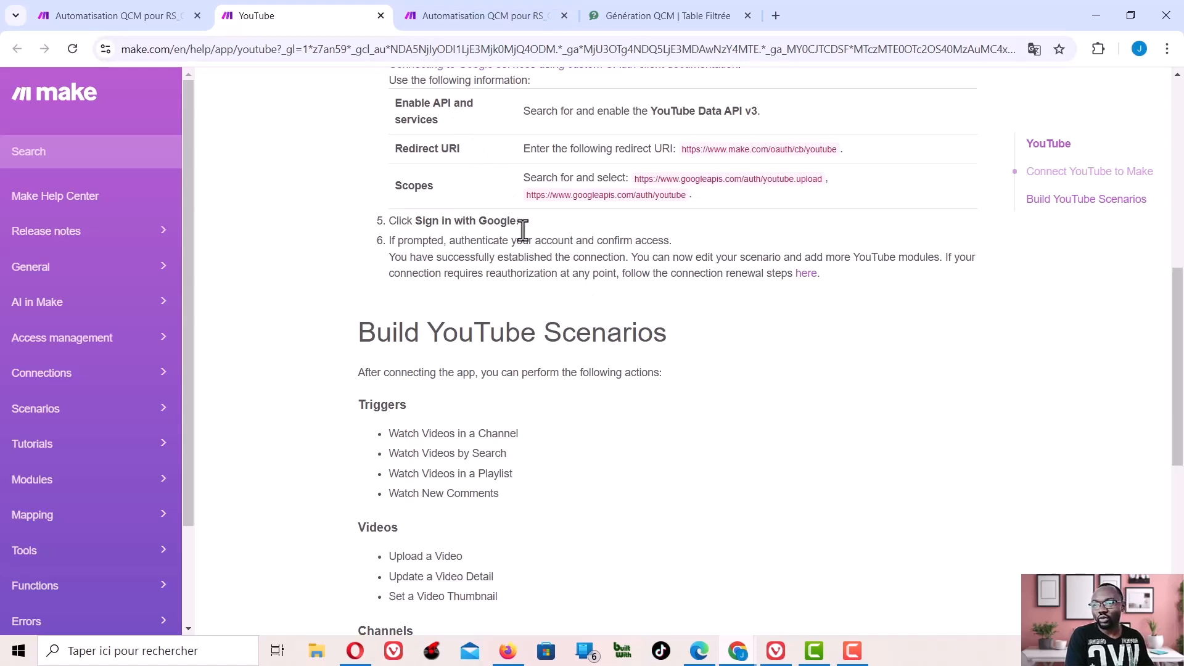
scroll(495, 325, down, 4)
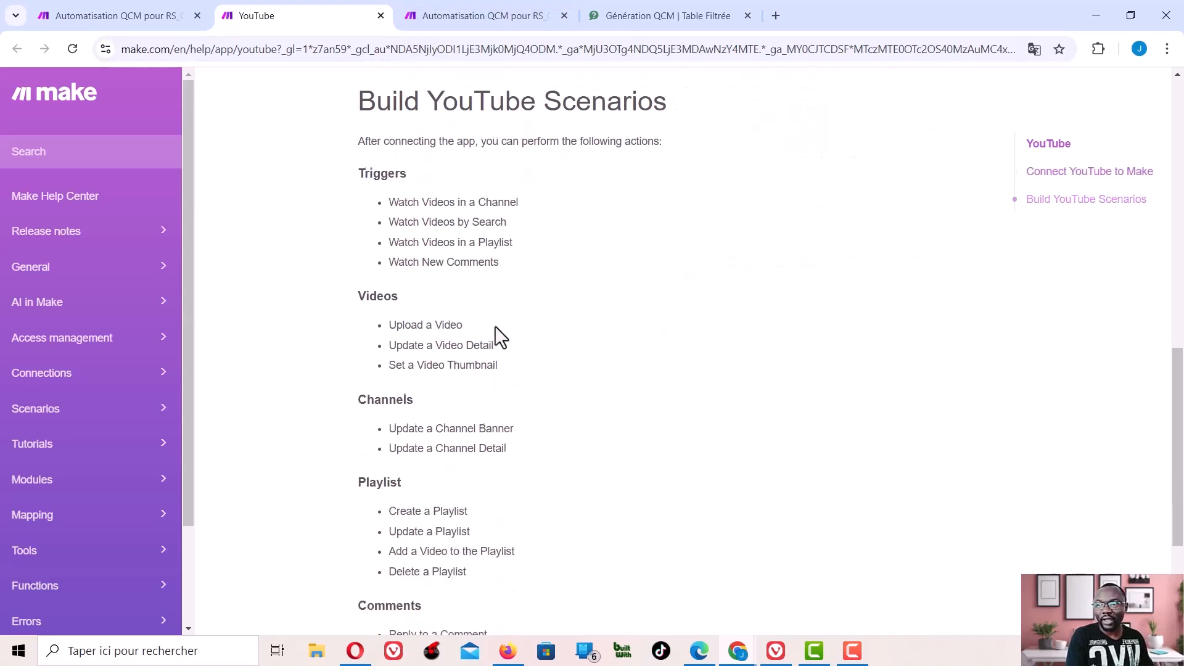
scroll(496, 326, down, 1)
scroll(498, 320, down, 2)
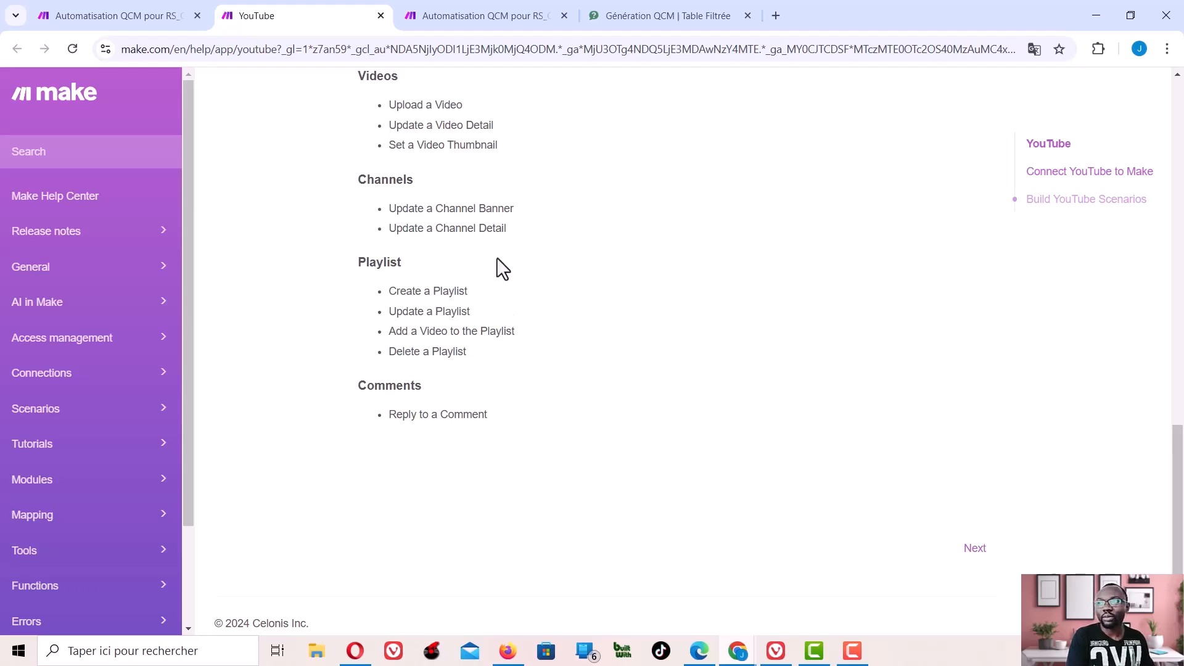
Close the help page, review the channel, publication date and limit settings of the Watch Videos module, and confirm them
click(380, 16)
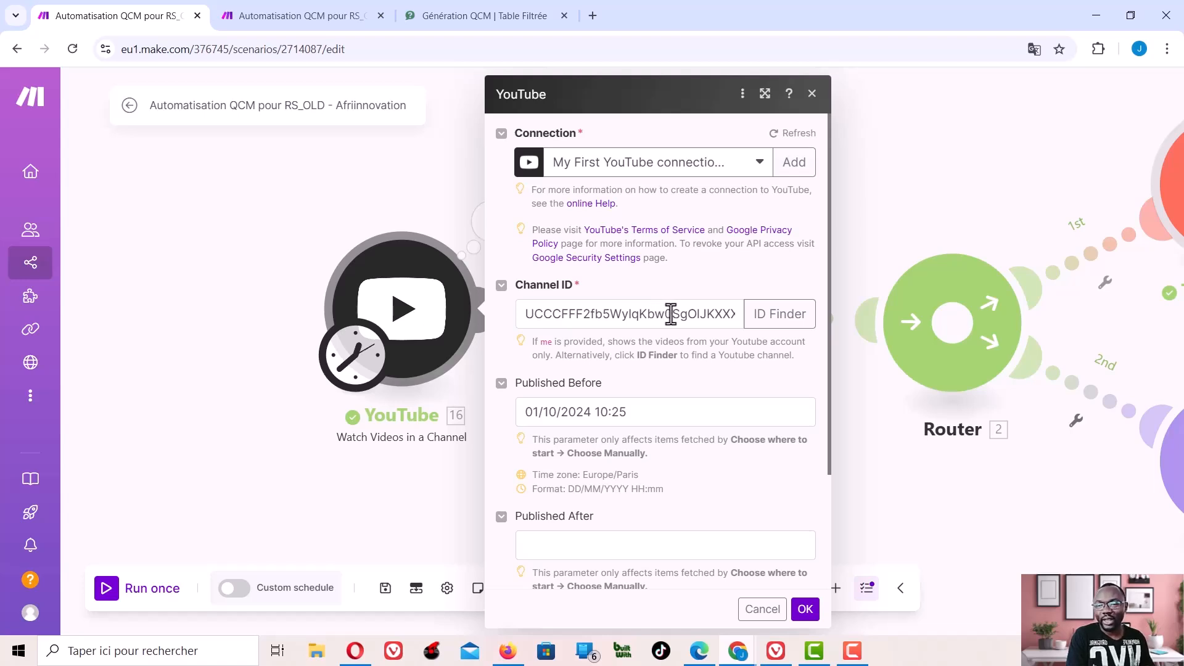
scroll(656, 317, down, 3)
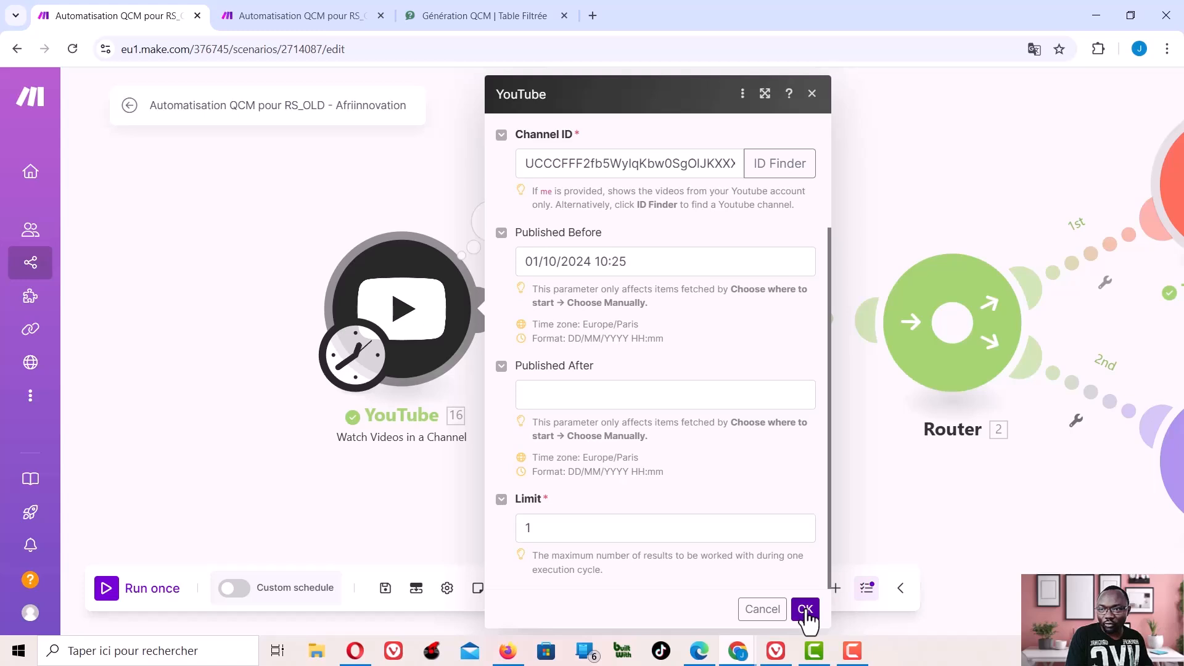
click(805, 610)
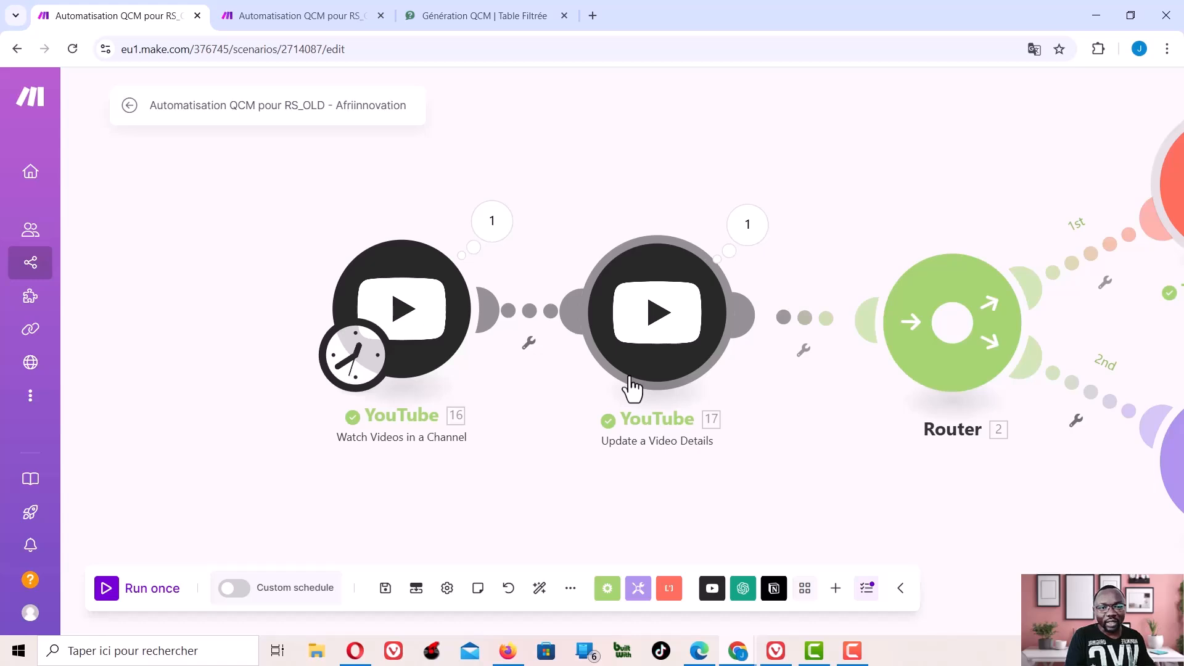
Review the Update a Video Details module's settings and inspect the output bundle of the Watch Videos in a Channel module
drag(834, 427, 603, 419)
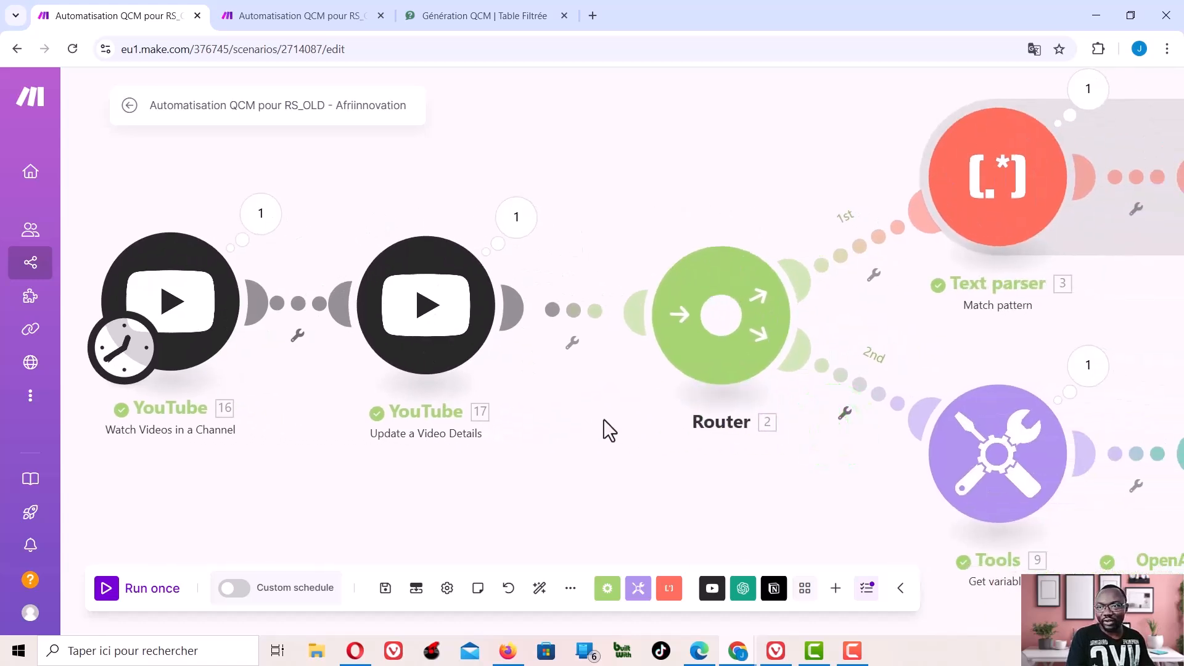
click(428, 306)
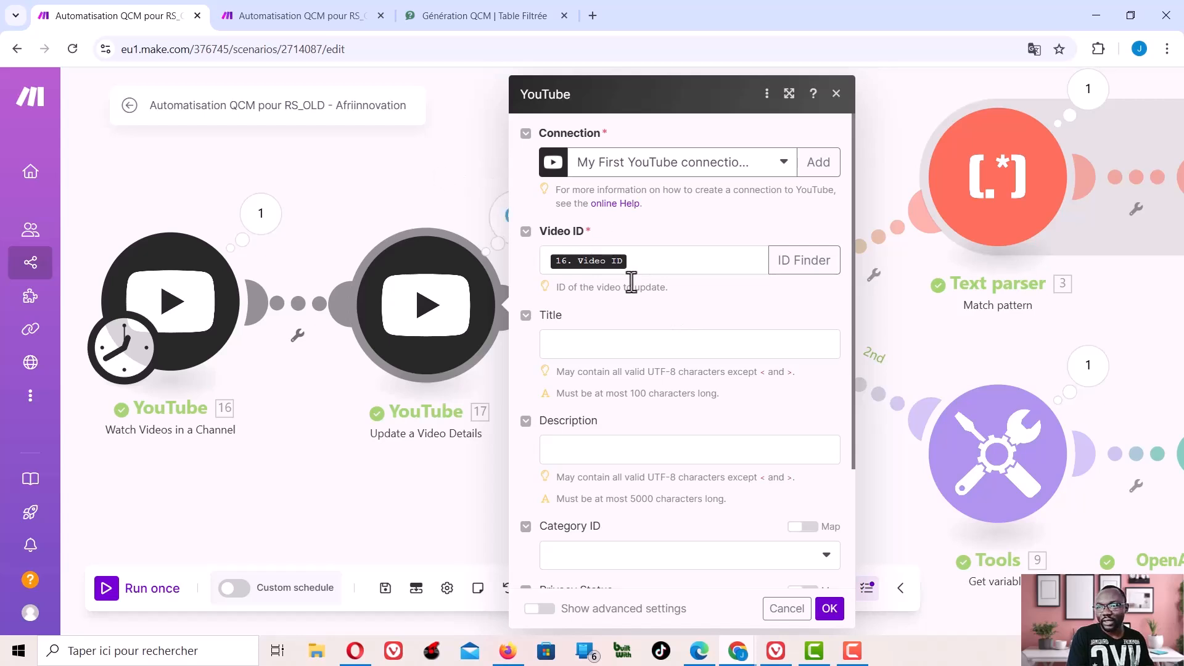
scroll(666, 265, down, 2)
scroll(667, 249, up, 1)
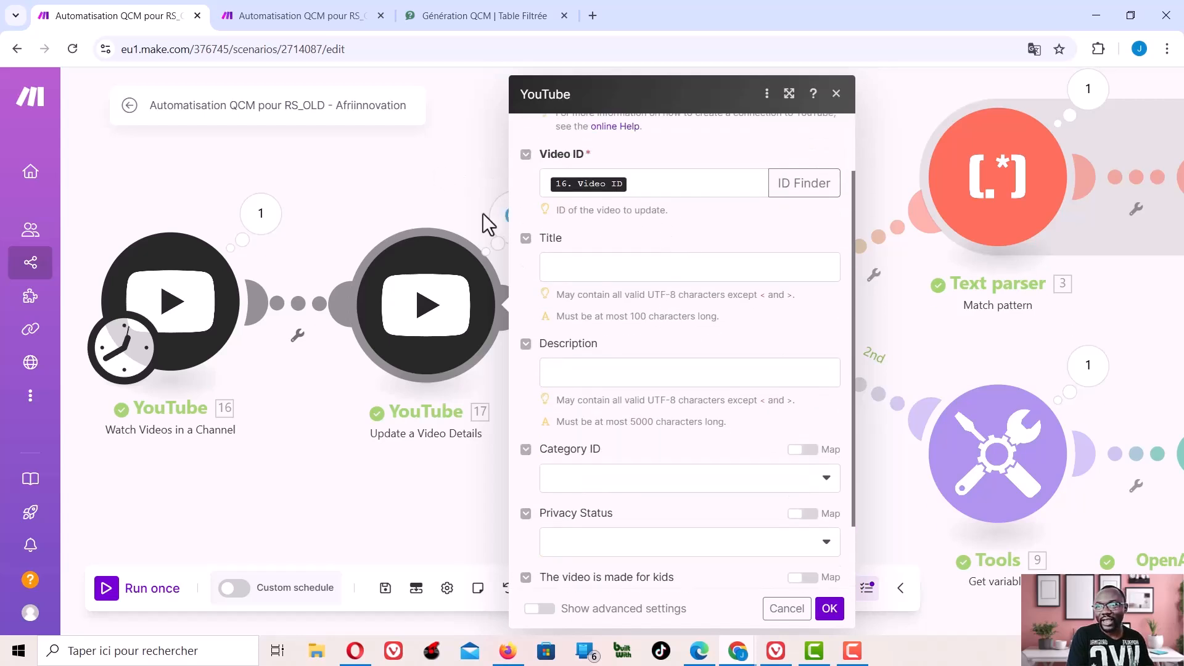
click(272, 222)
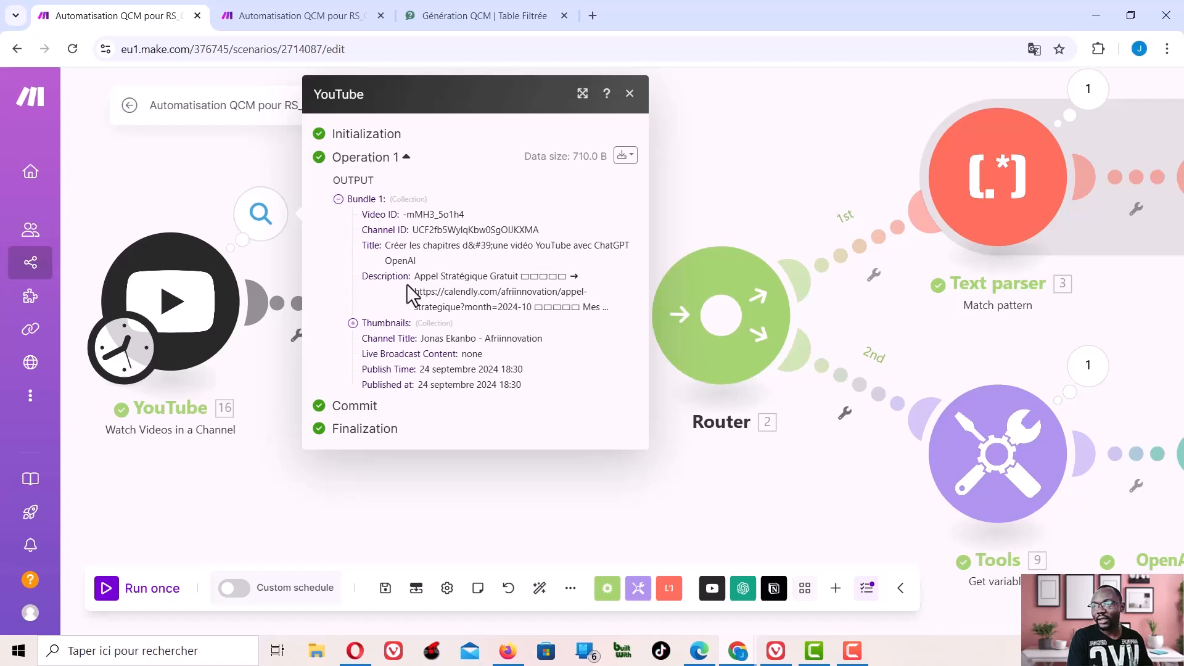
Close the Watch Videos output and check the Video ID mapping in the Update a Video Details module's settings
click(591, 460)
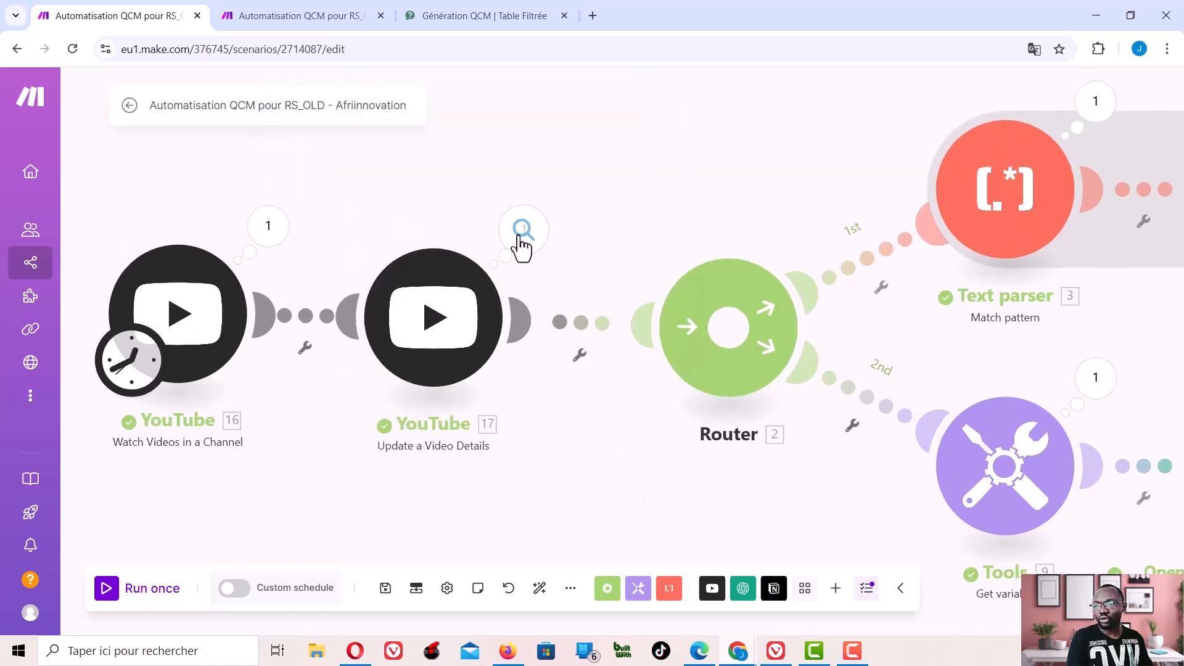
click(447, 316)
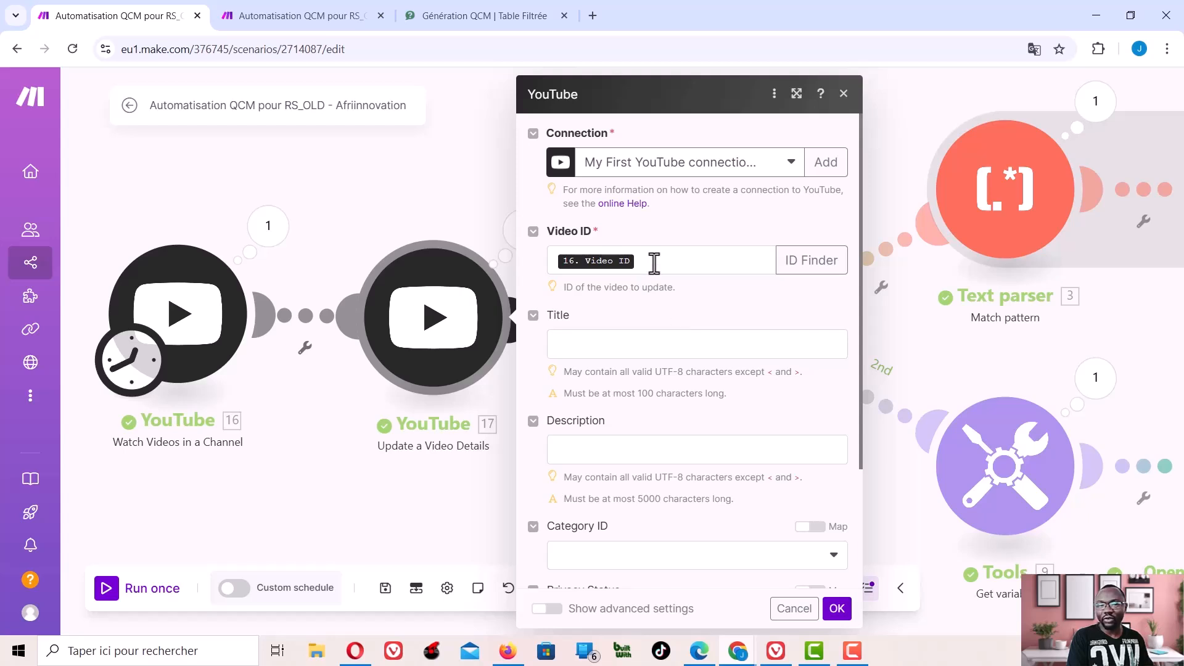
click(275, 218)
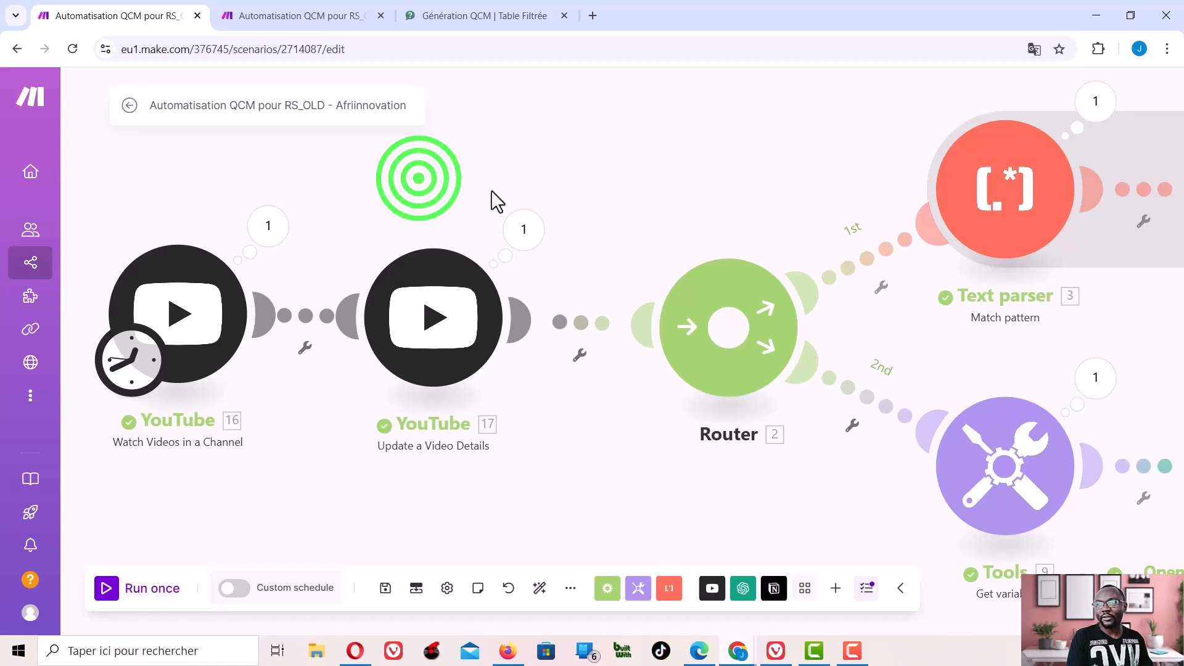
Inspect the output of the Update a Video Details module, expanding the Snippet collection and its full description
click(524, 230)
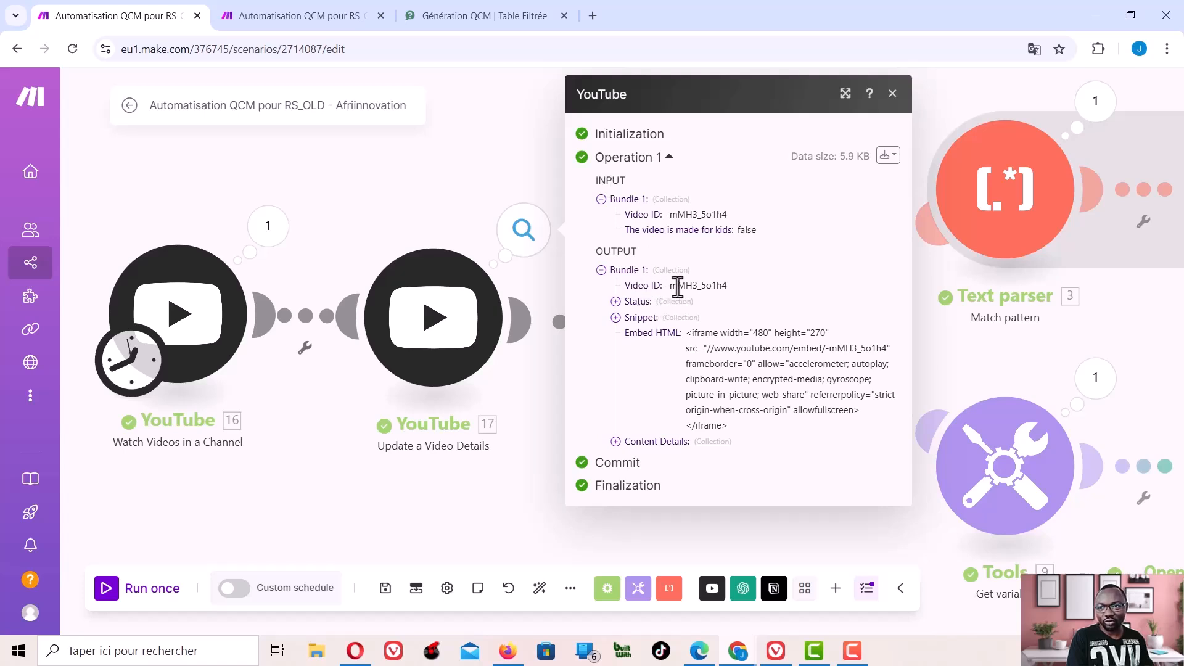
click(615, 318)
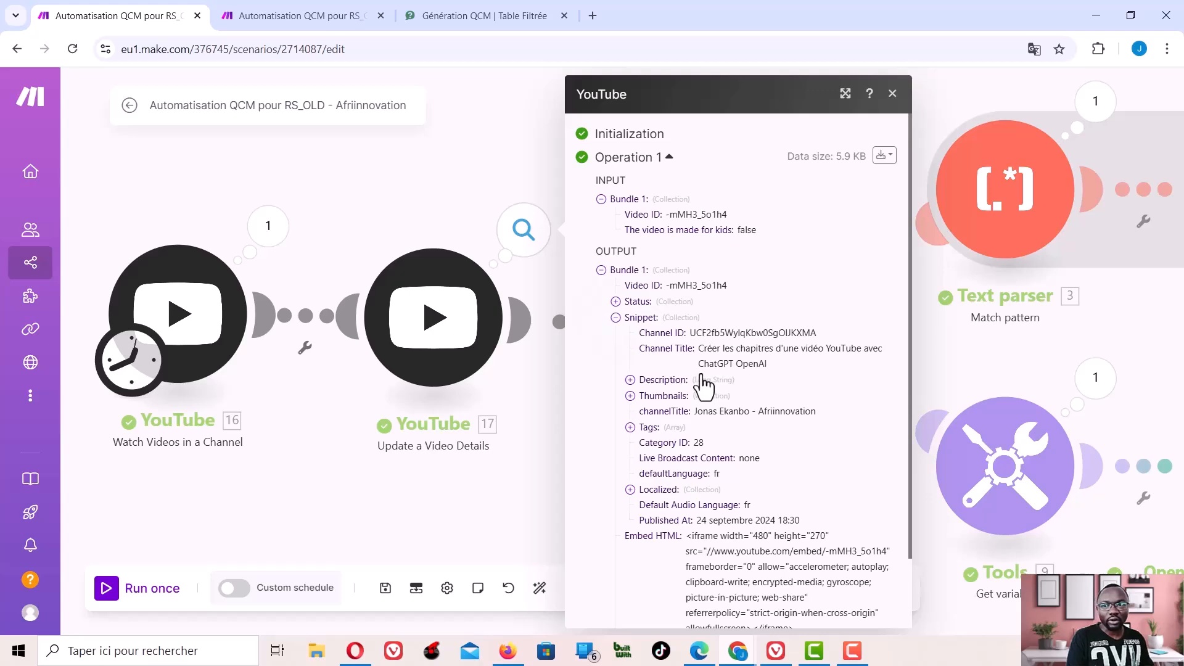
scroll(702, 387, down, 2)
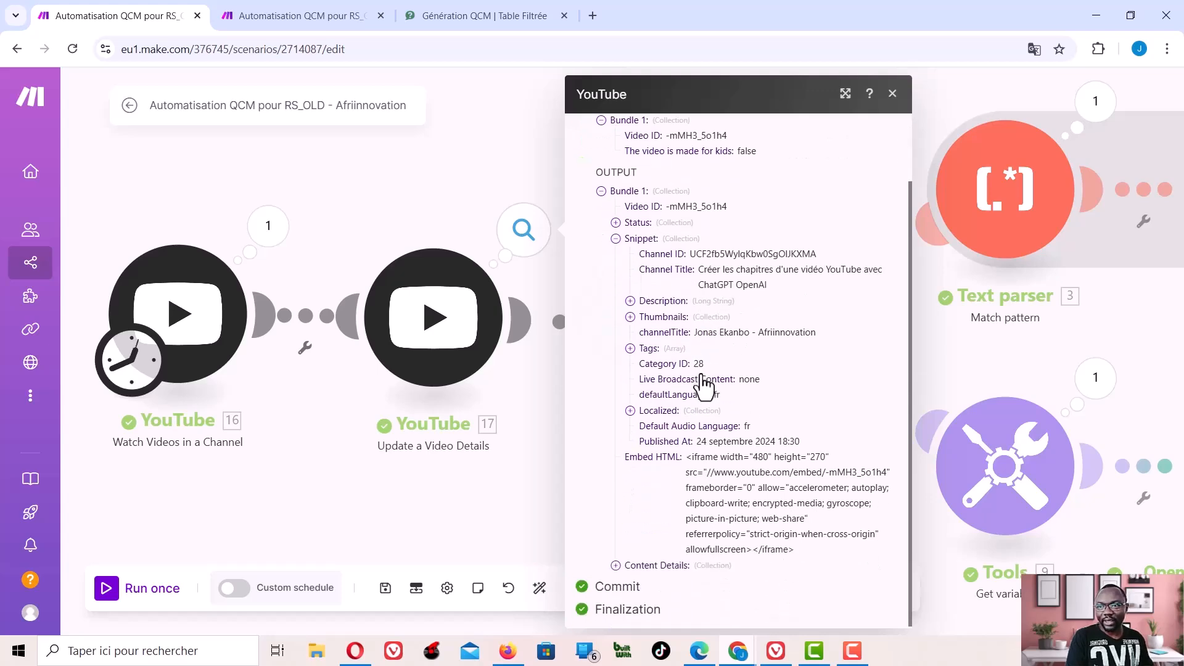
click(710, 301)
scroll(726, 467, down, 8)
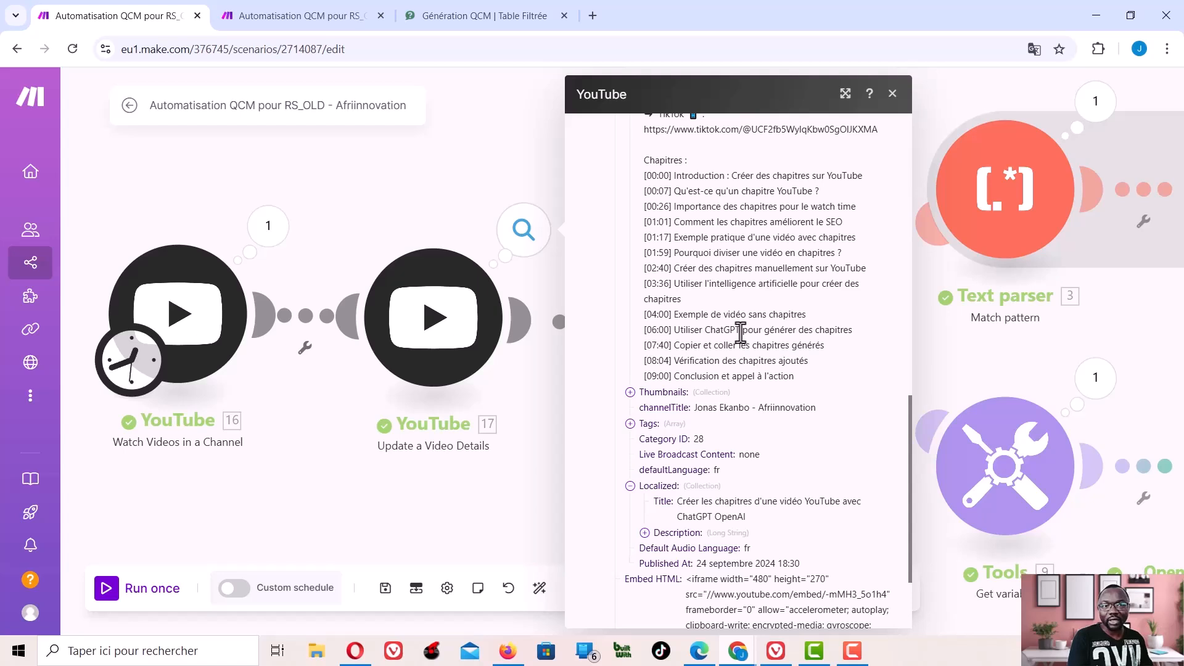
Check the description in the Watch Videos in a Channel output for comparison with the full one, and close it
click(348, 210)
click(268, 235)
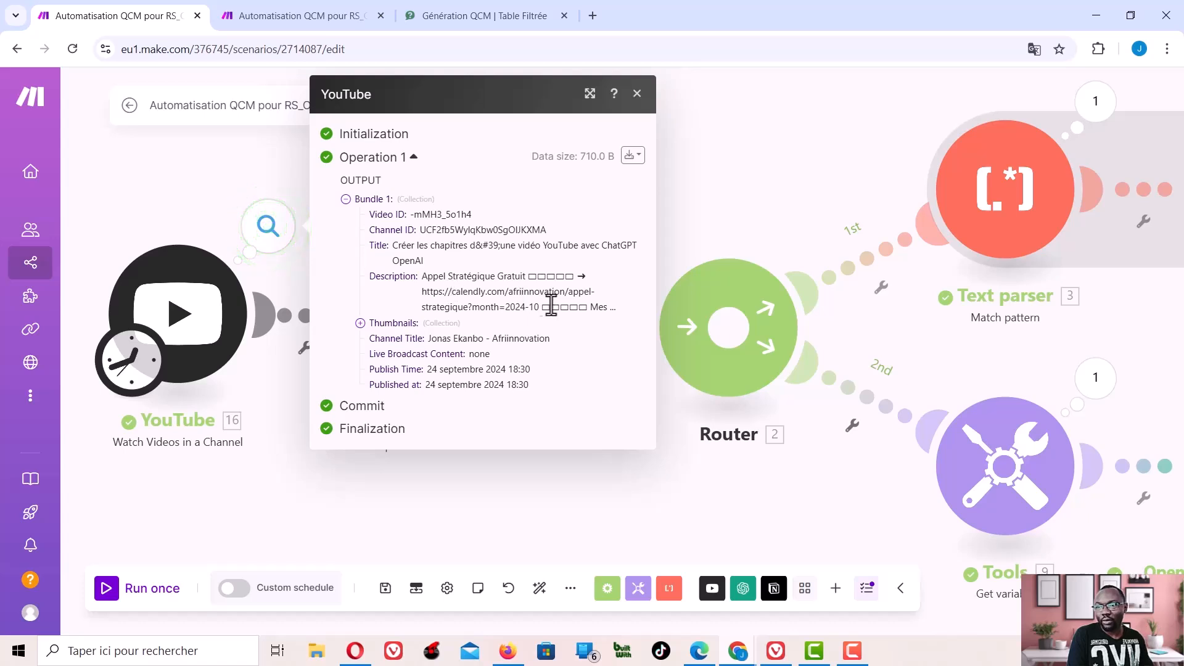
click(725, 183)
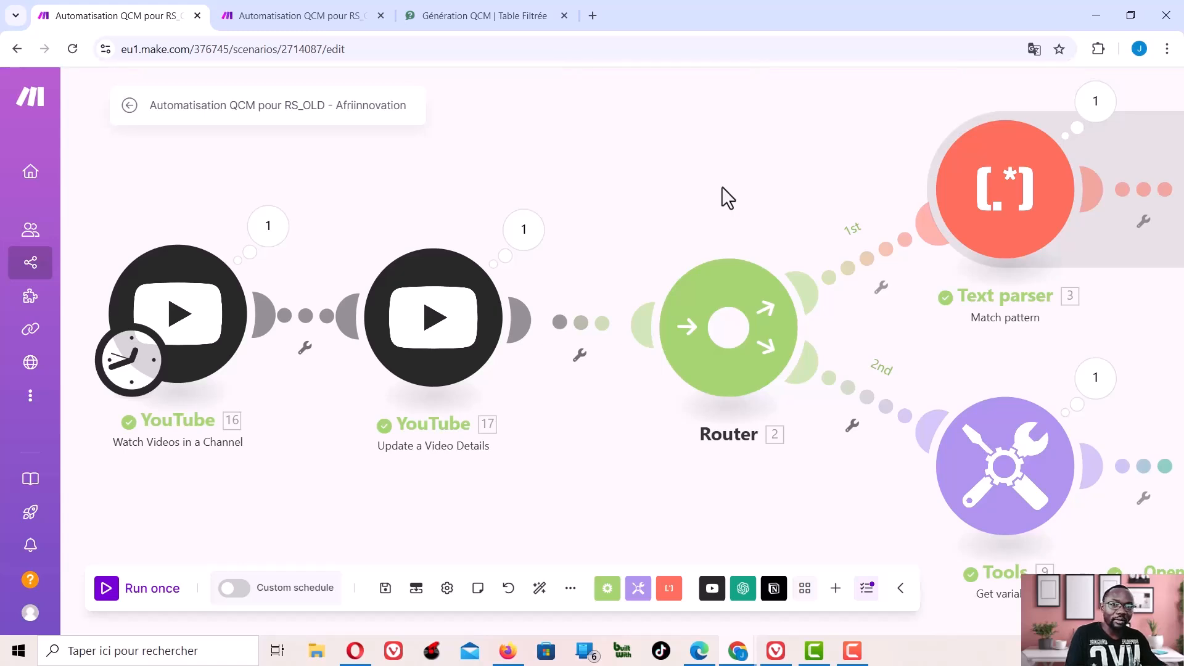
Reopen the Update a Video Details output and read the chapter list within the Snippet description
click(523, 232)
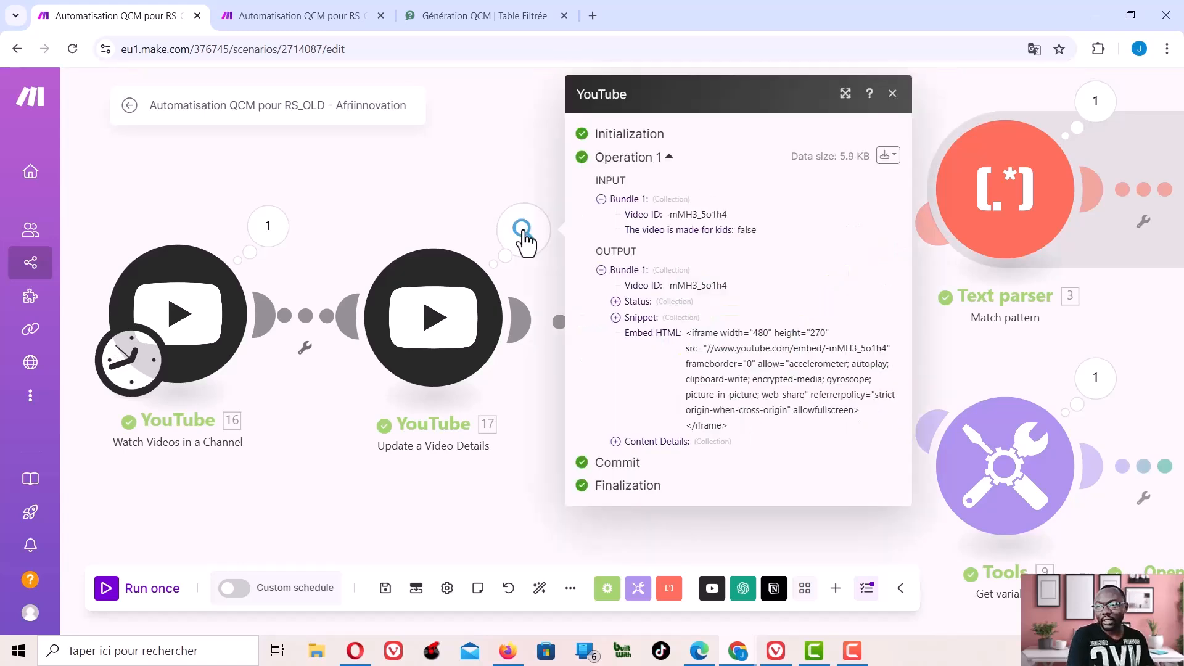
click(615, 317)
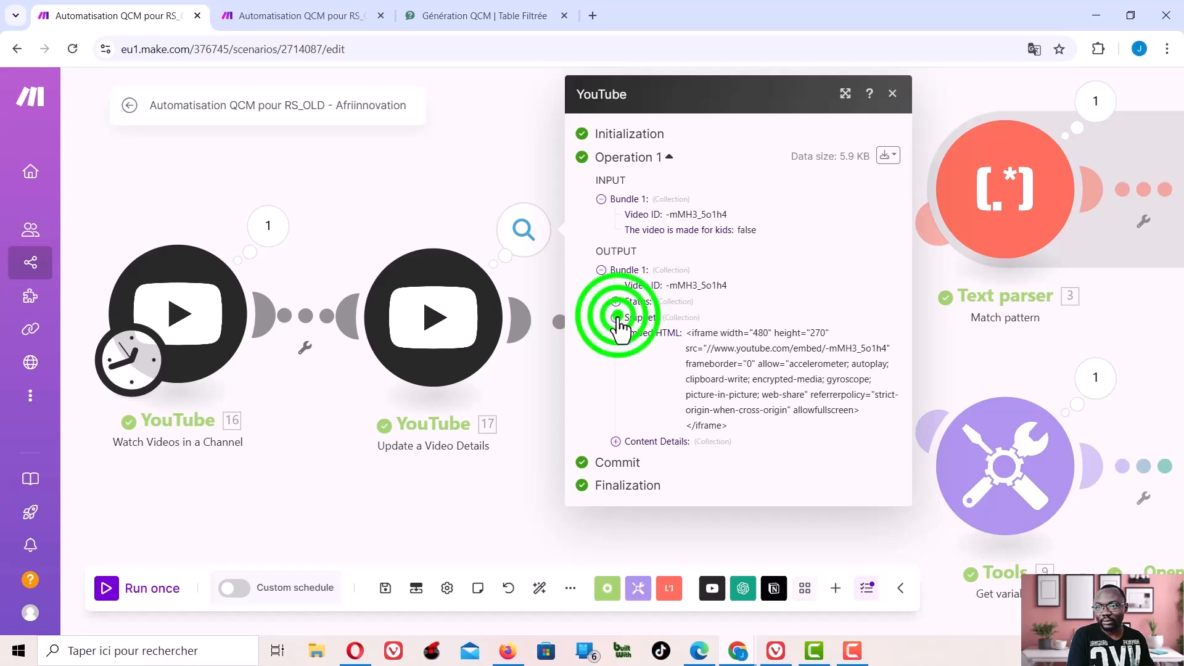
scroll(681, 336, down, 1)
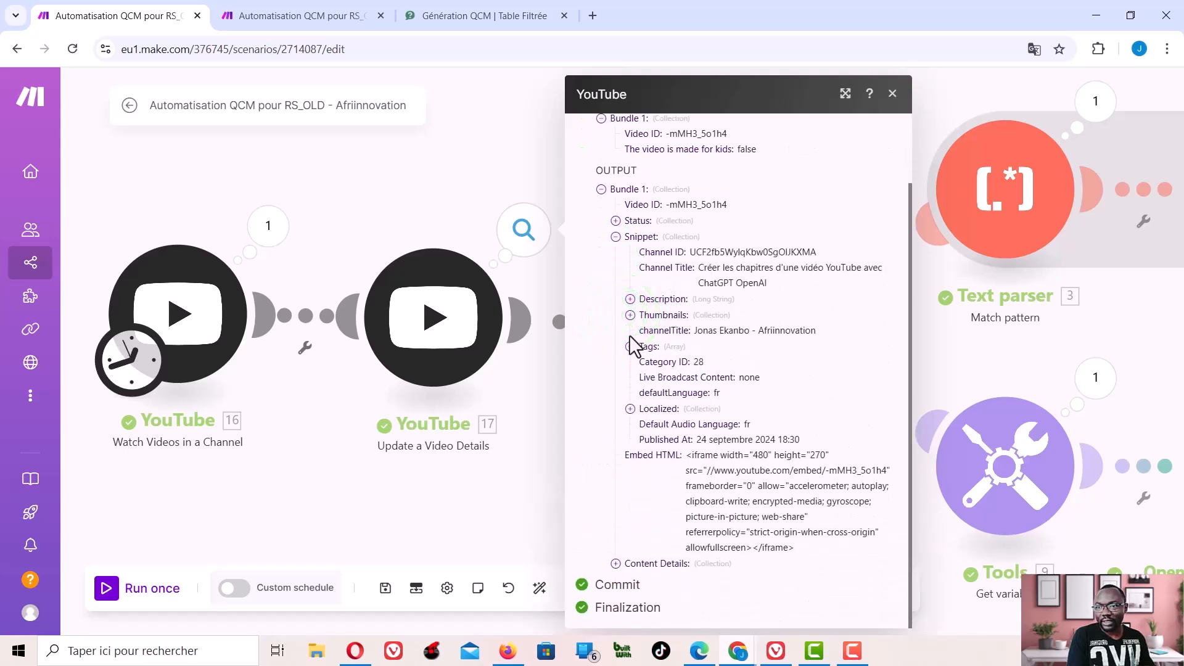
click(629, 299)
scroll(623, 296, down, 10)
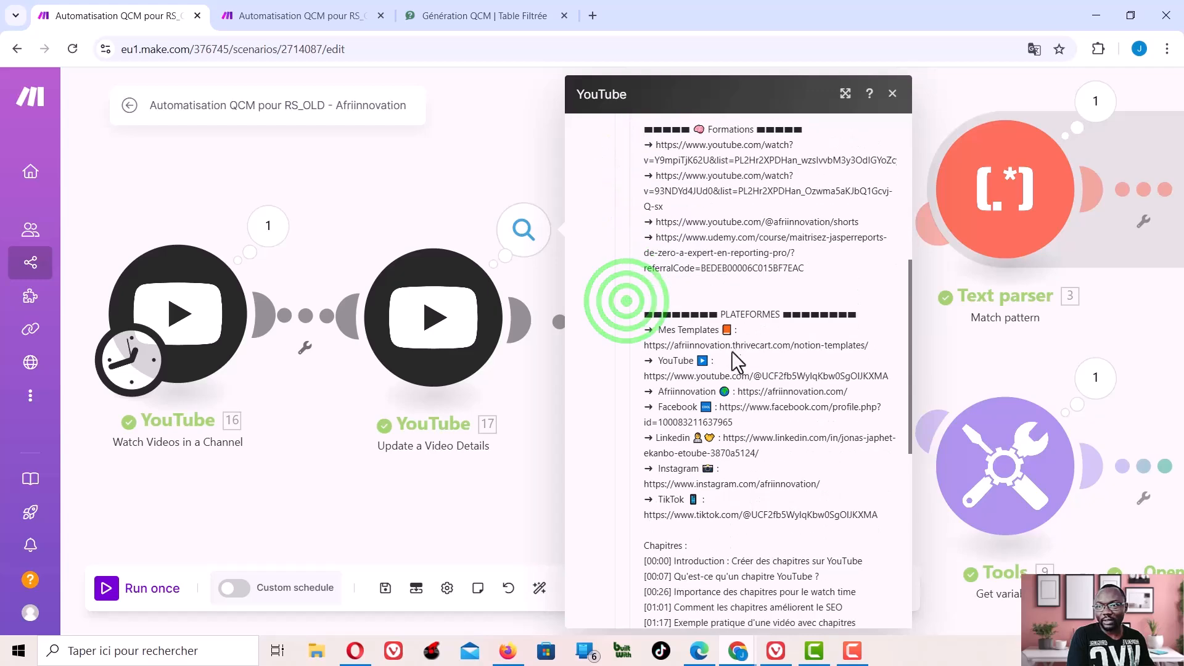
scroll(742, 373, down, 1)
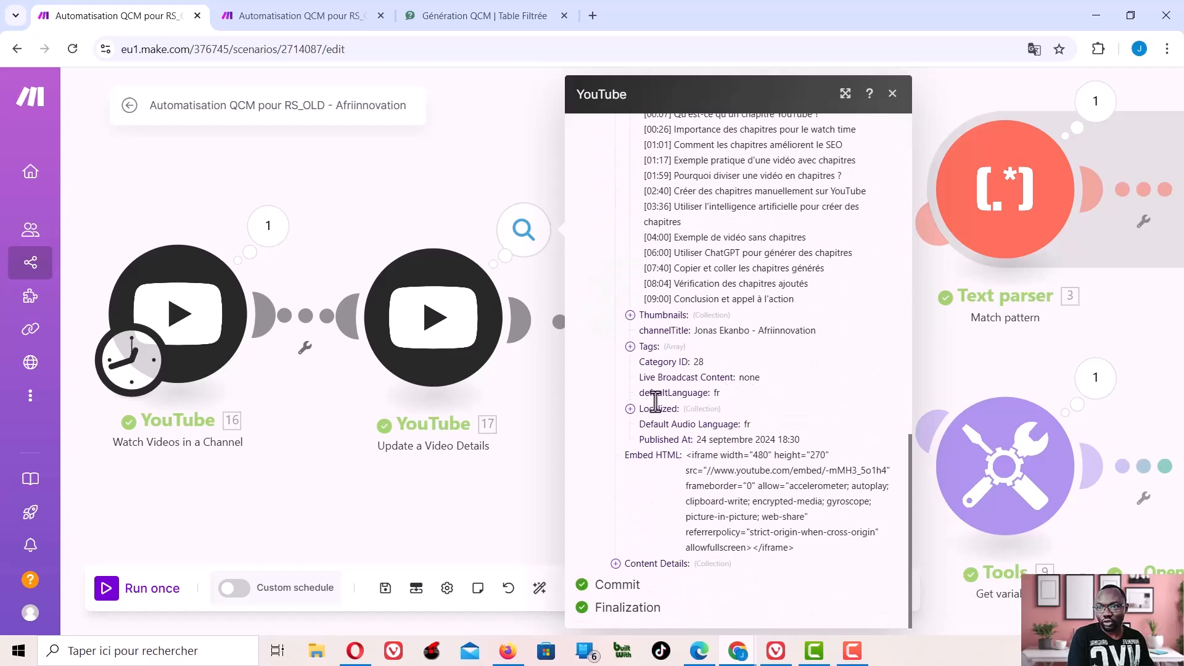
click(457, 493)
Review the regular expression pattern, match options and source text of the first Text parser on the Router's 1st route
drag(805, 484, 490, 491)
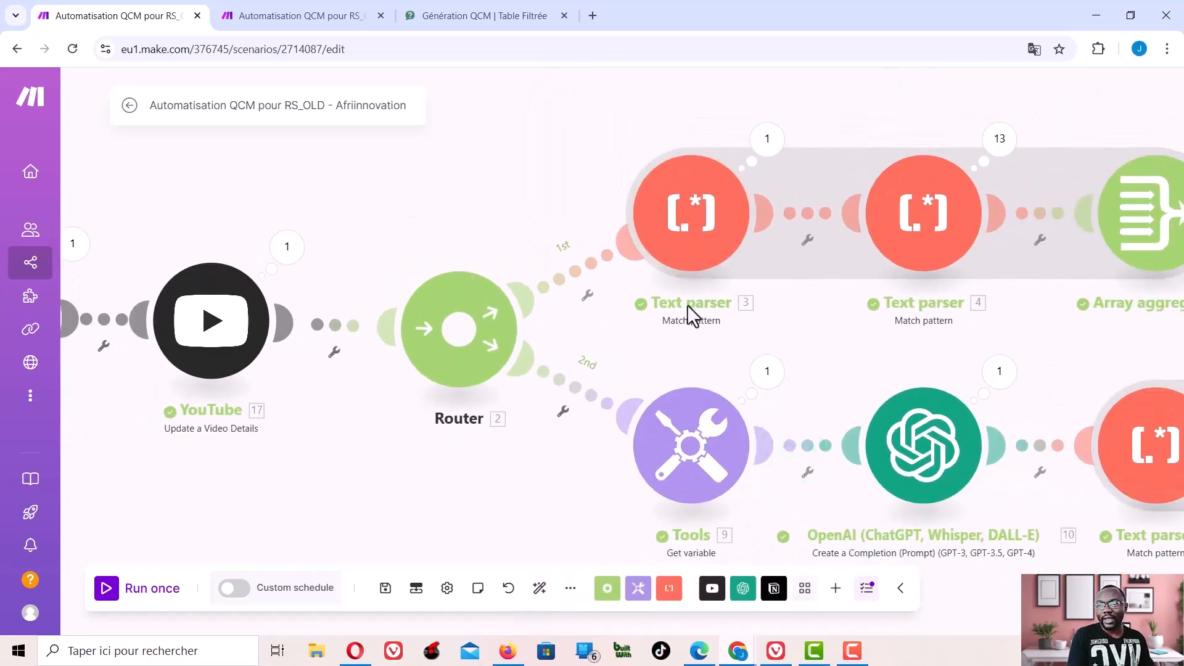
click(695, 213)
scroll(974, 437, down, 6)
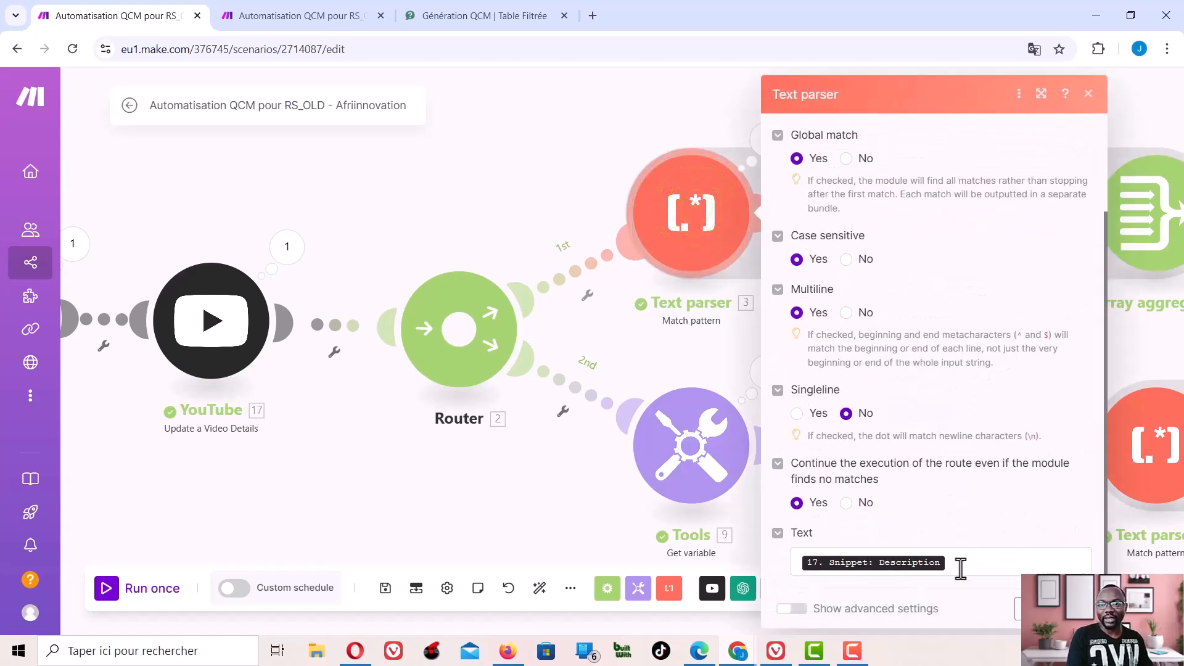
scroll(940, 394, up, 2)
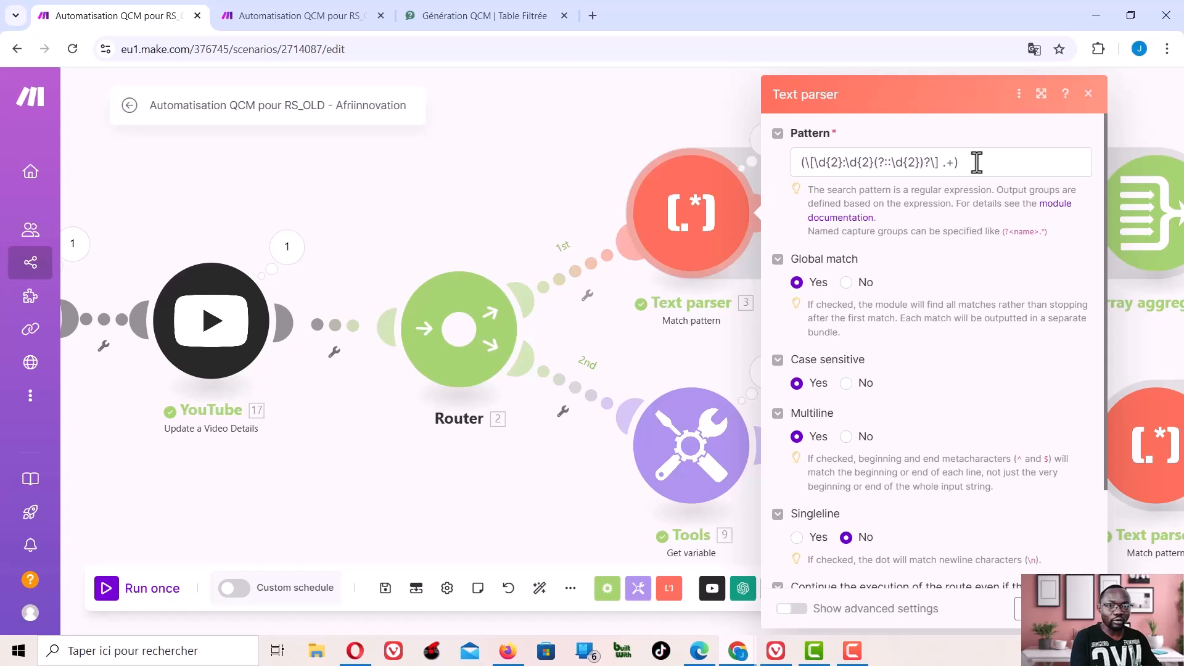
click(700, 95)
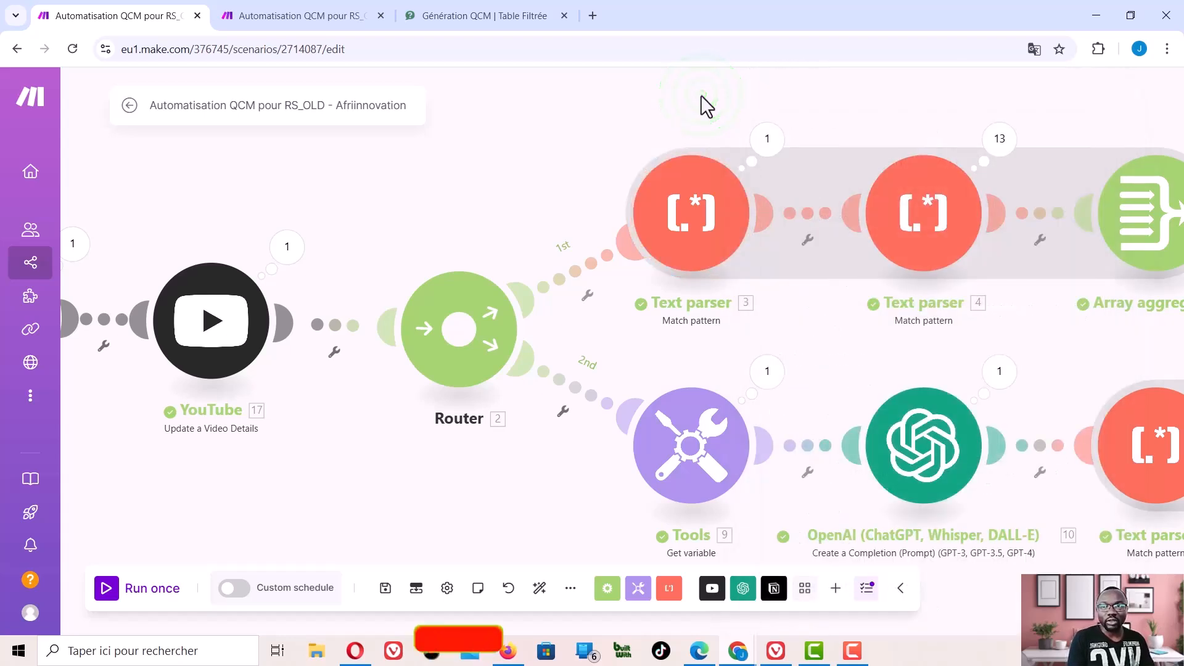
click(701, 228)
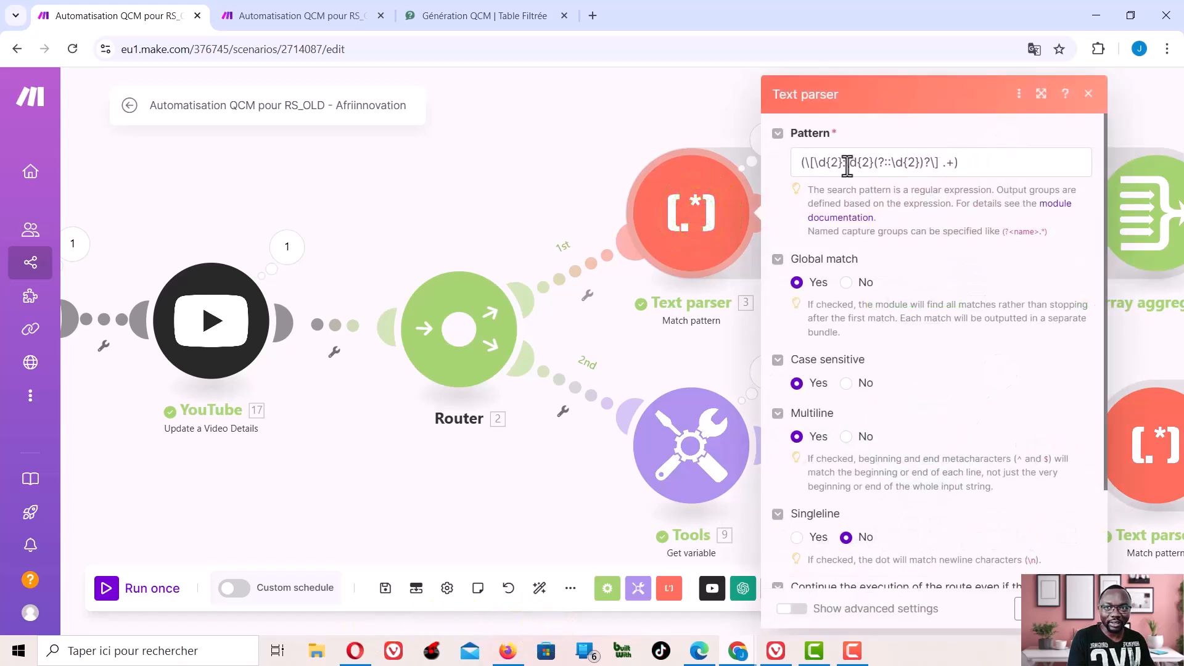
click(668, 101)
Inspect the output bundles of the first Text parser module, expand Bundle 13, and close the output
click(770, 137)
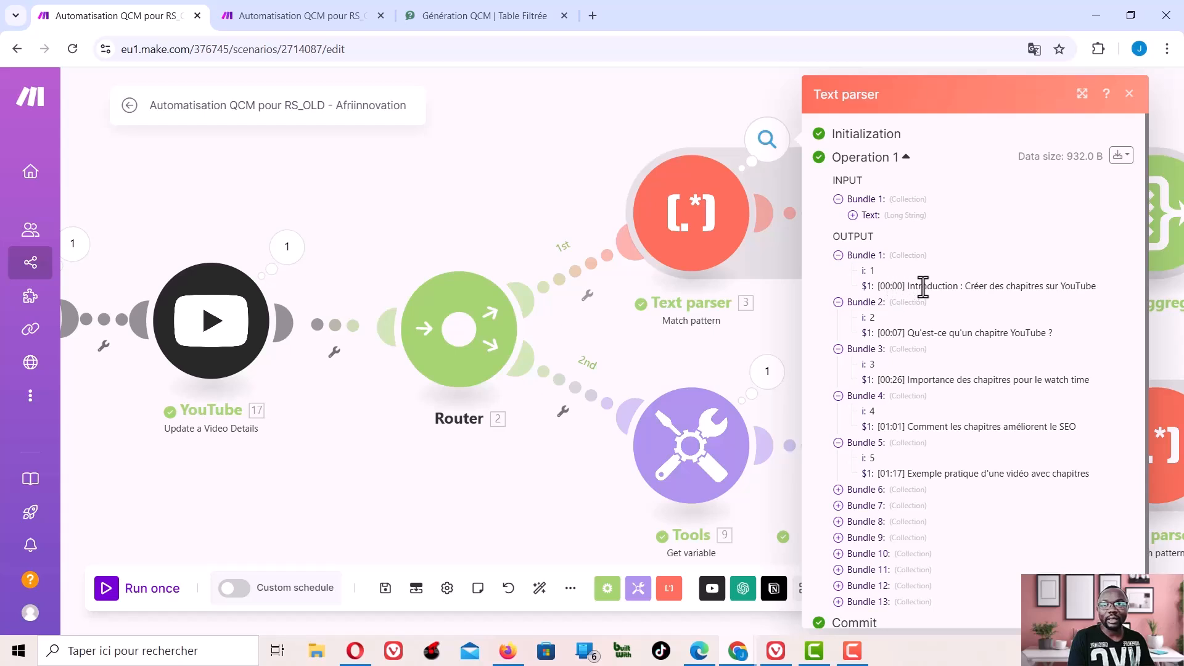
scroll(875, 524, down, 1)
click(837, 566)
scroll(960, 562, down, 1)
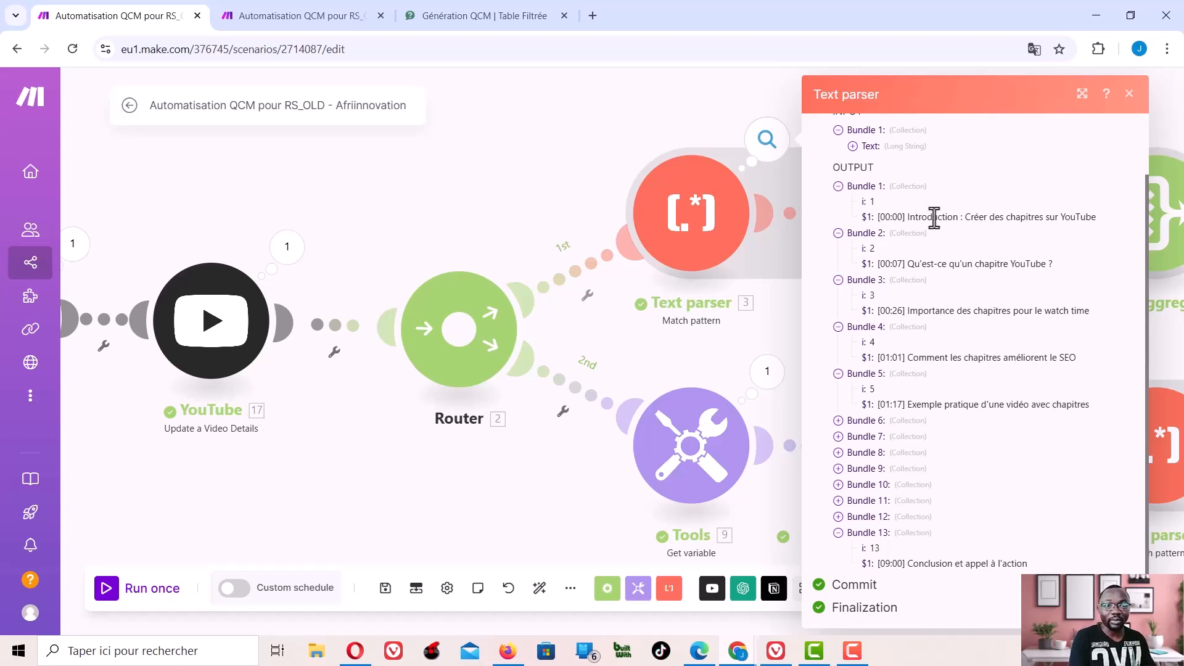
click(713, 96)
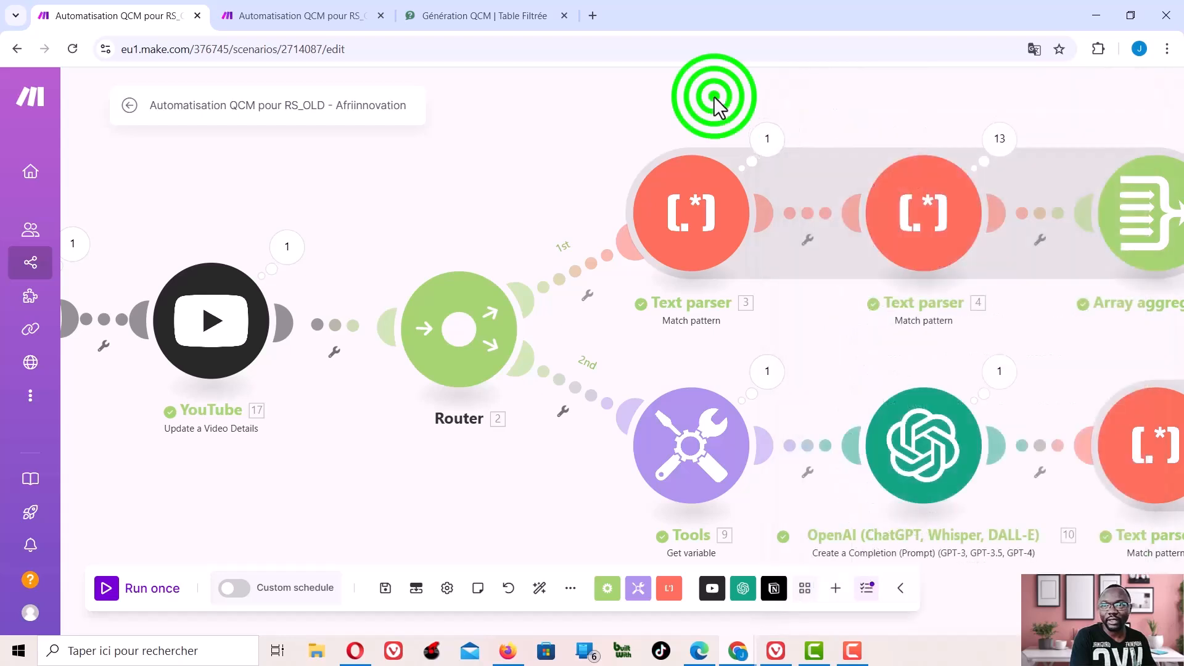
Reopen the first Text parser's output to examine the timestamped chapter lines passed to the second Text parser
drag(825, 129, 615, 128)
click(785, 137)
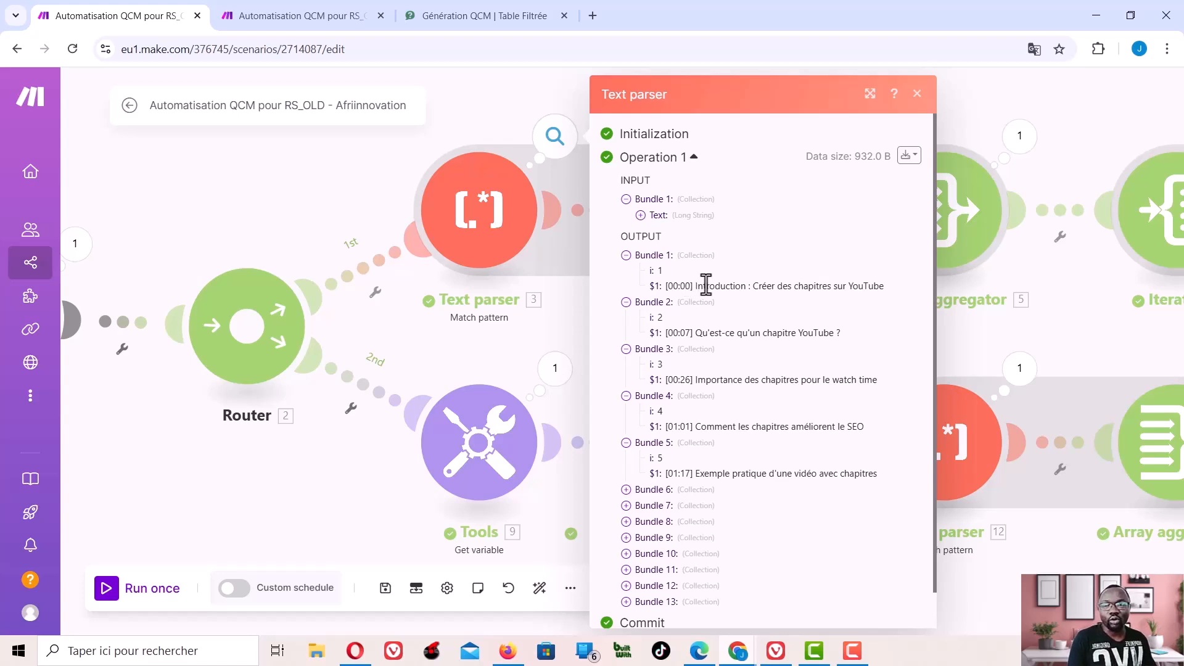
click(511, 91)
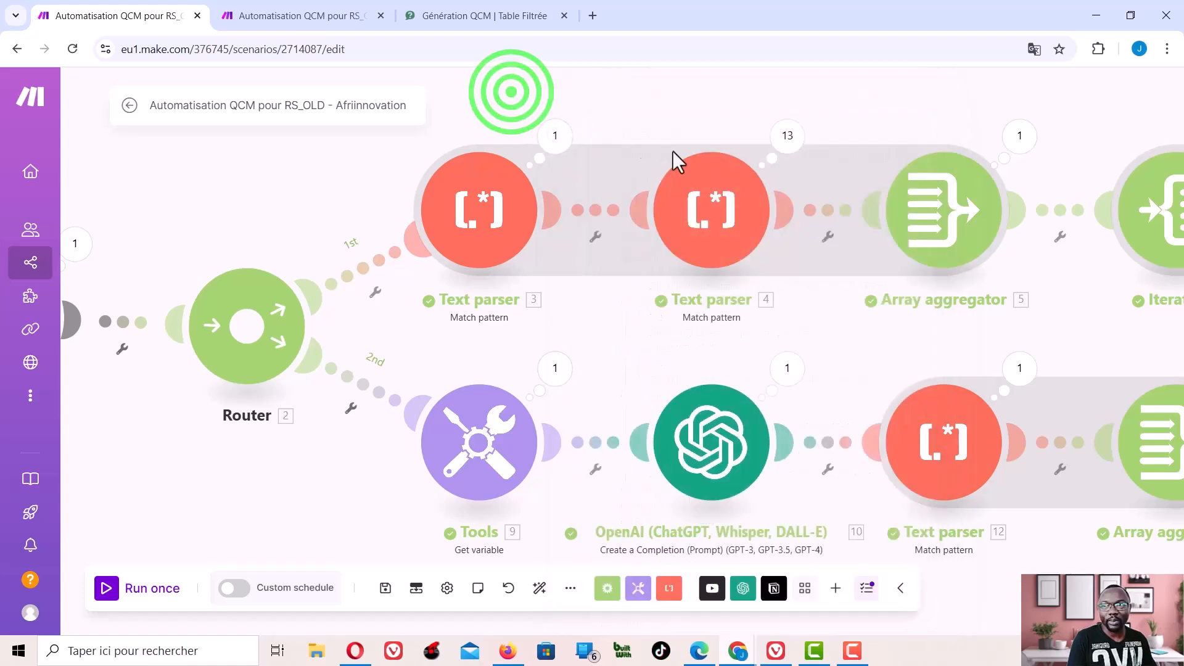
Review the pattern, match options and source text in the settings of the second Text parser on the 1st route
click(714, 232)
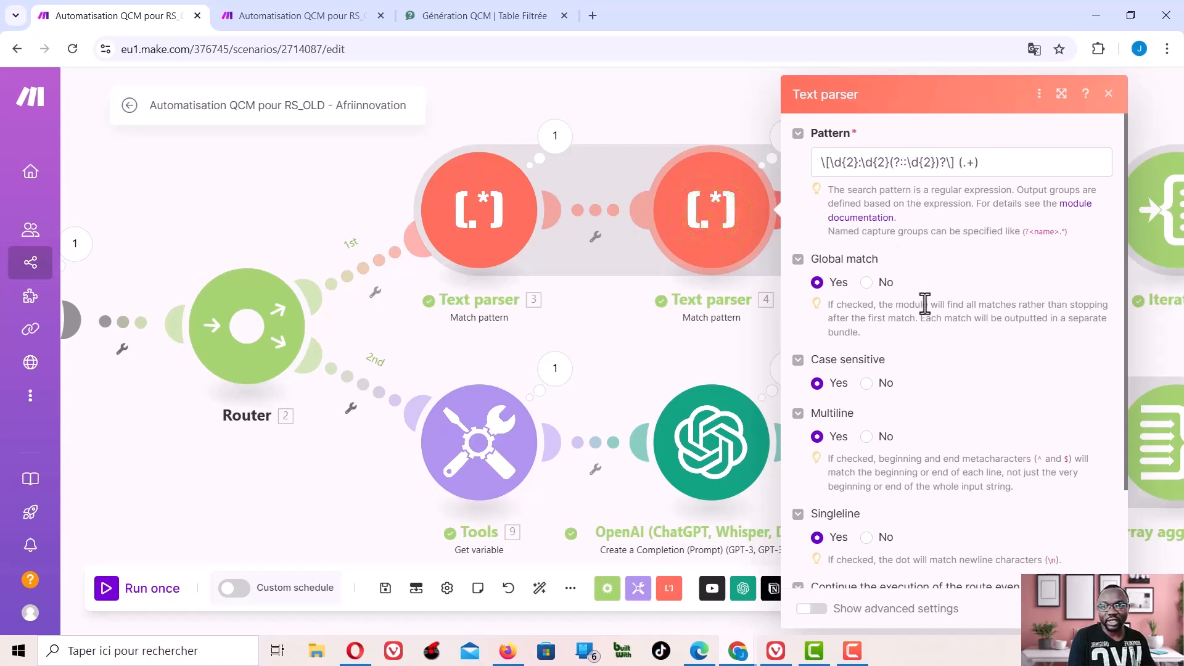
scroll(931, 314, down, 2)
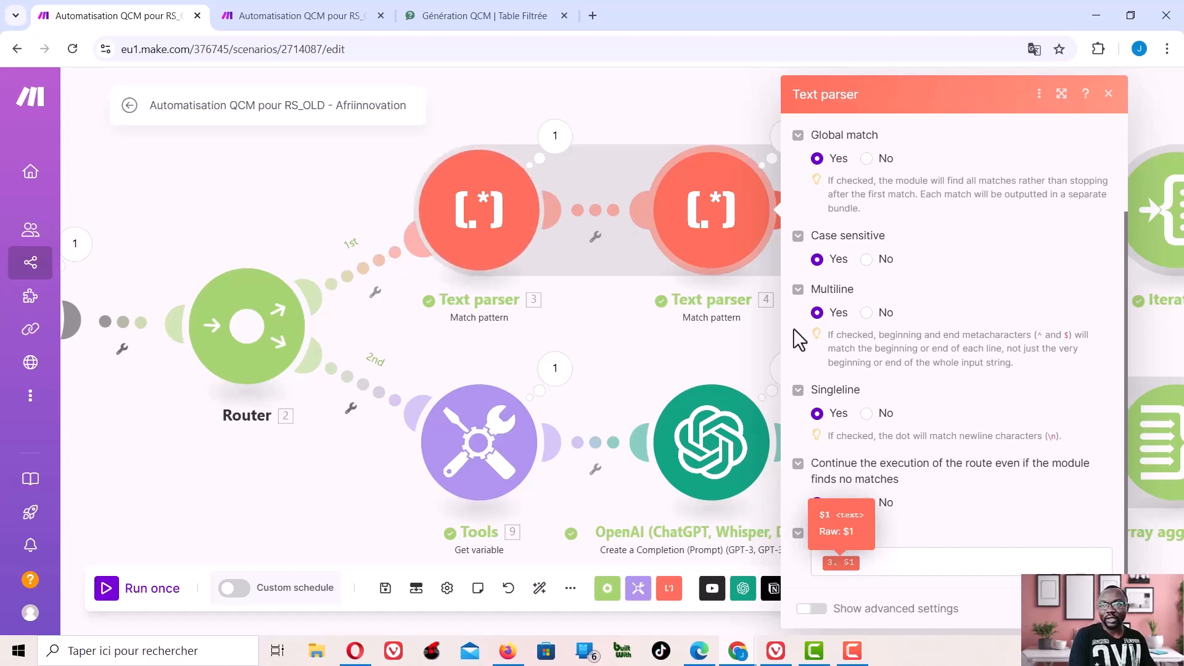
scroll(953, 212, up, 2)
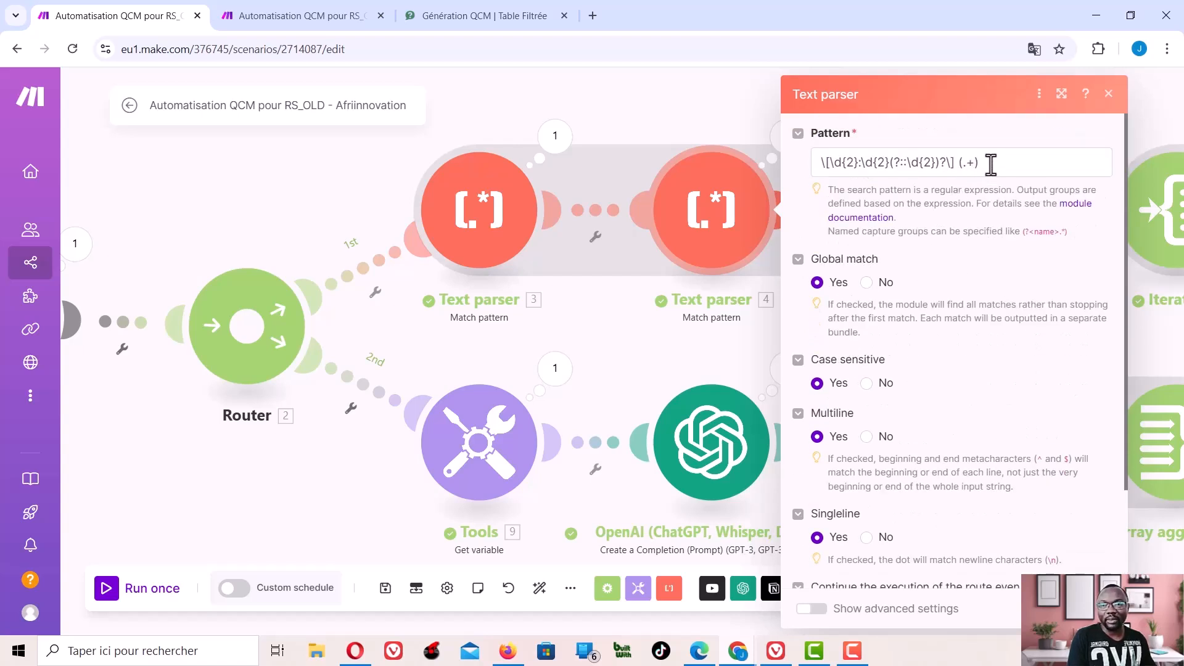
click(718, 98)
Compare the inputs and outputs of Operations 1, 2 and 13 in the second Text parser's execution results
click(788, 137)
click(882, 159)
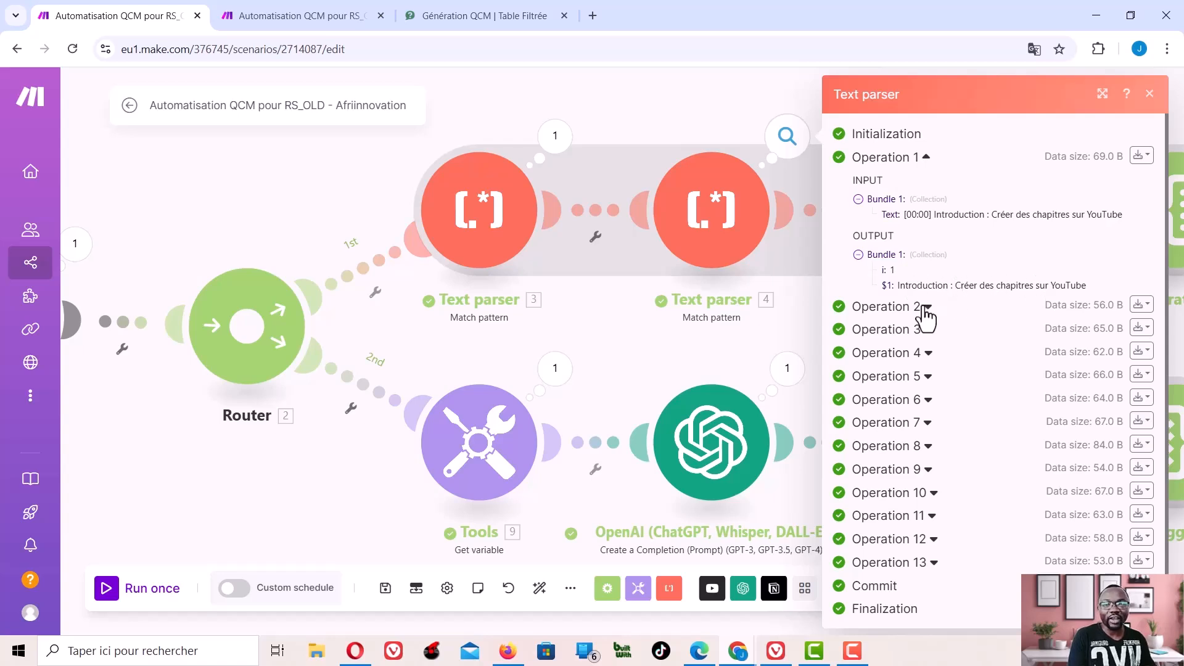
click(897, 313)
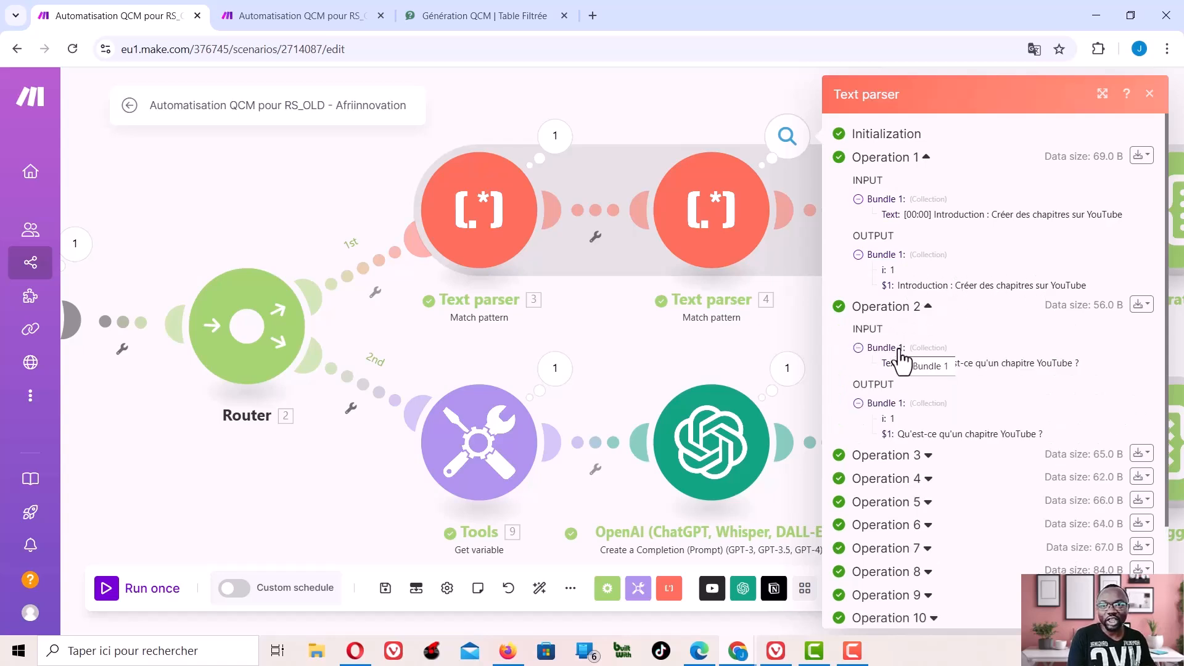
scroll(900, 357, down, 3)
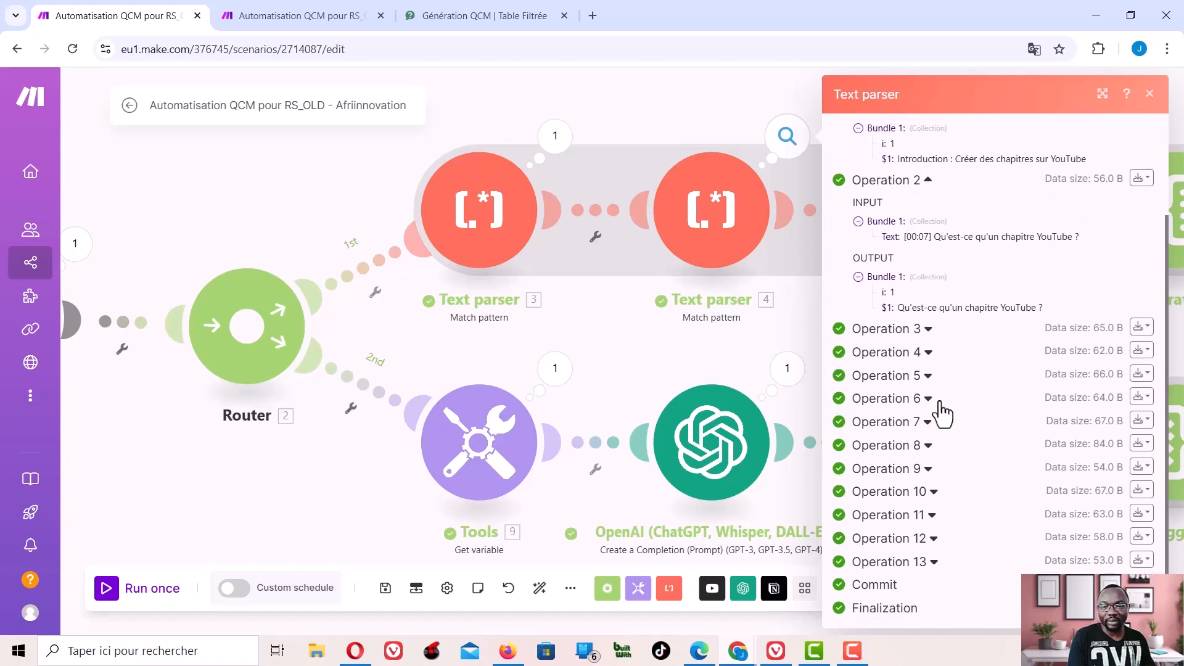
click(907, 562)
scroll(928, 530, down, 3)
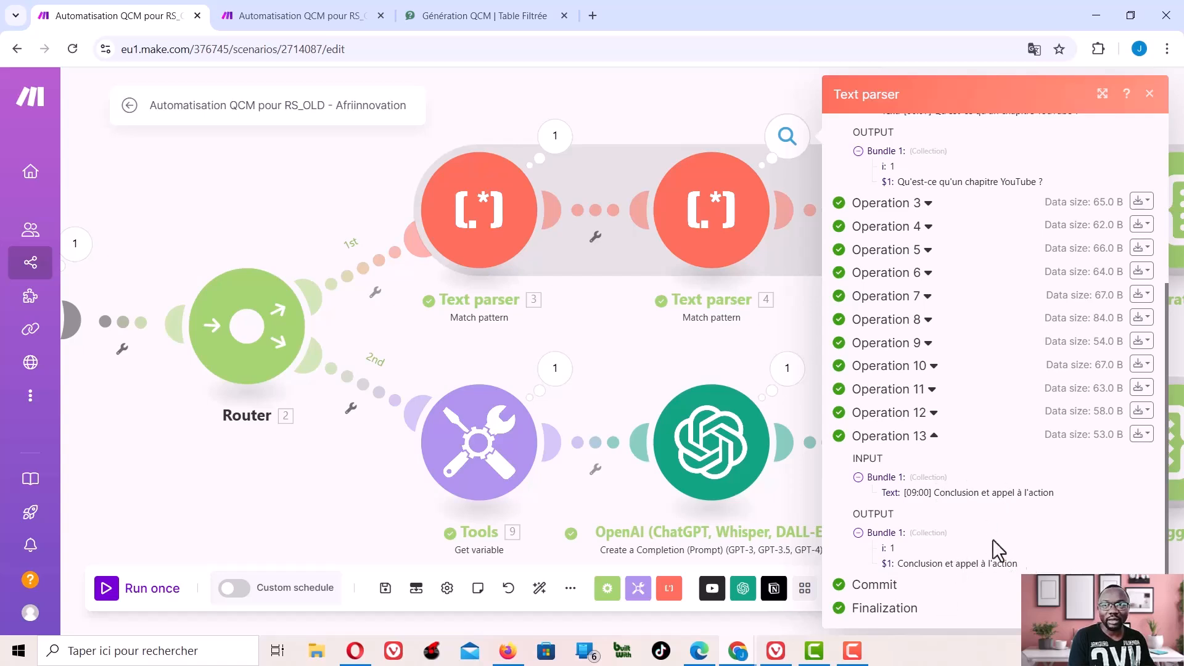
click(732, 116)
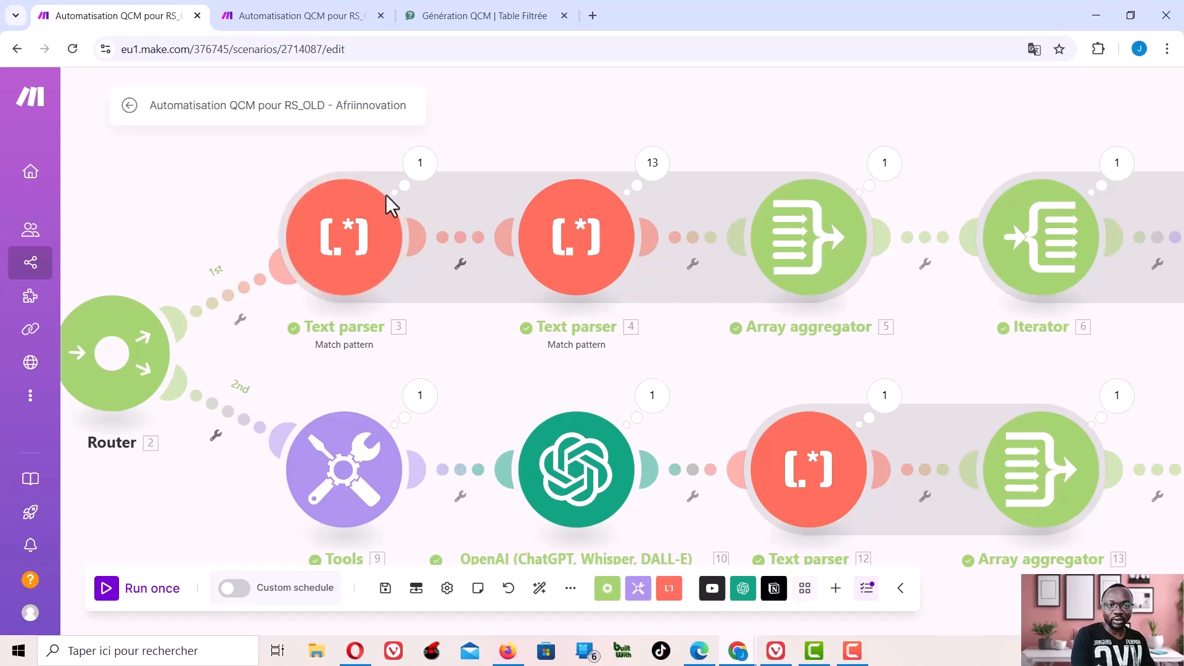
Inspect the Array aggregator's execution results on the 1st route, expanding the output array and its items 1 to 4
drag(779, 138, 637, 126)
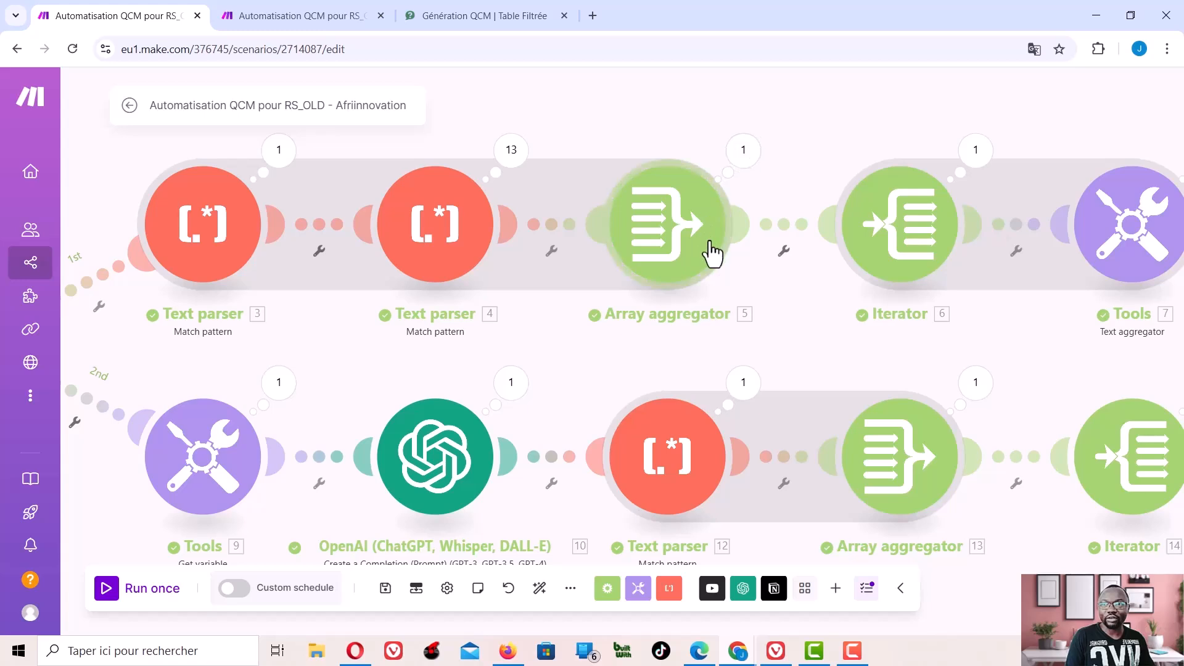
click(743, 151)
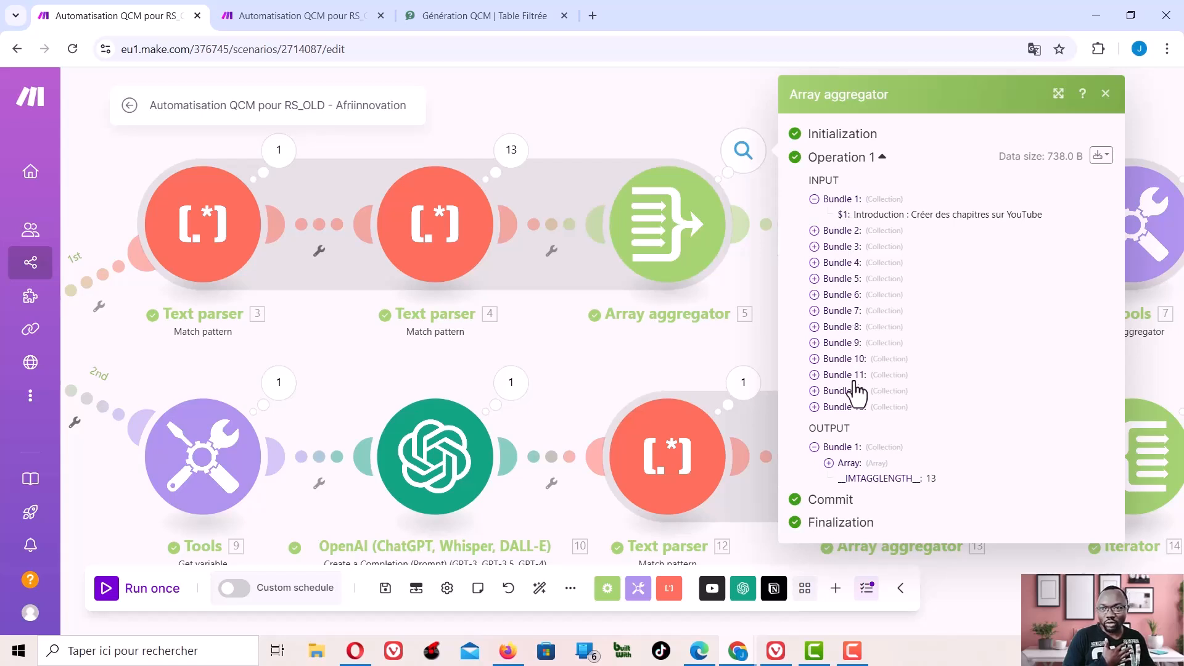
click(828, 463)
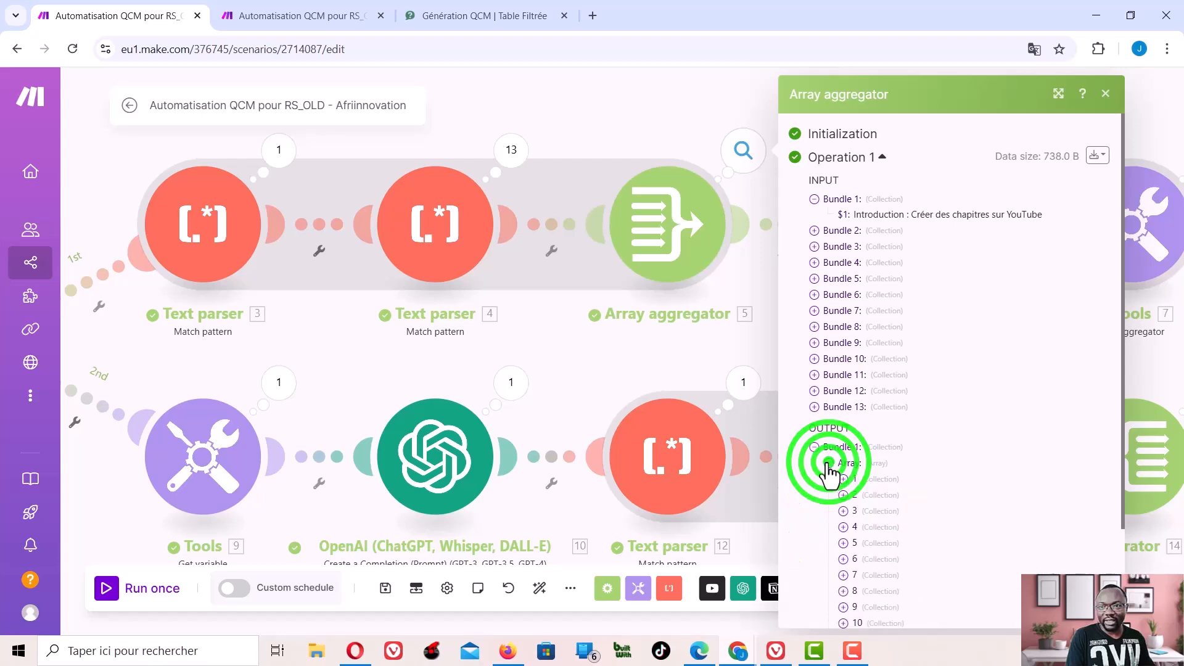
scroll(894, 468, down, 2)
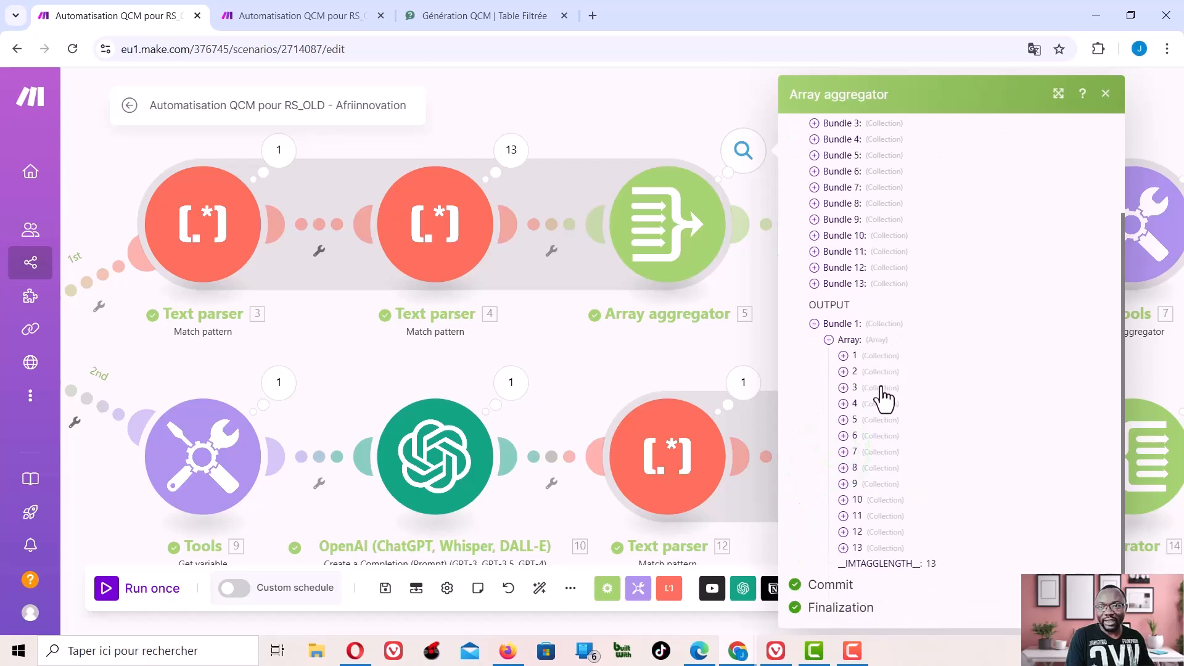
click(844, 355)
click(842, 386)
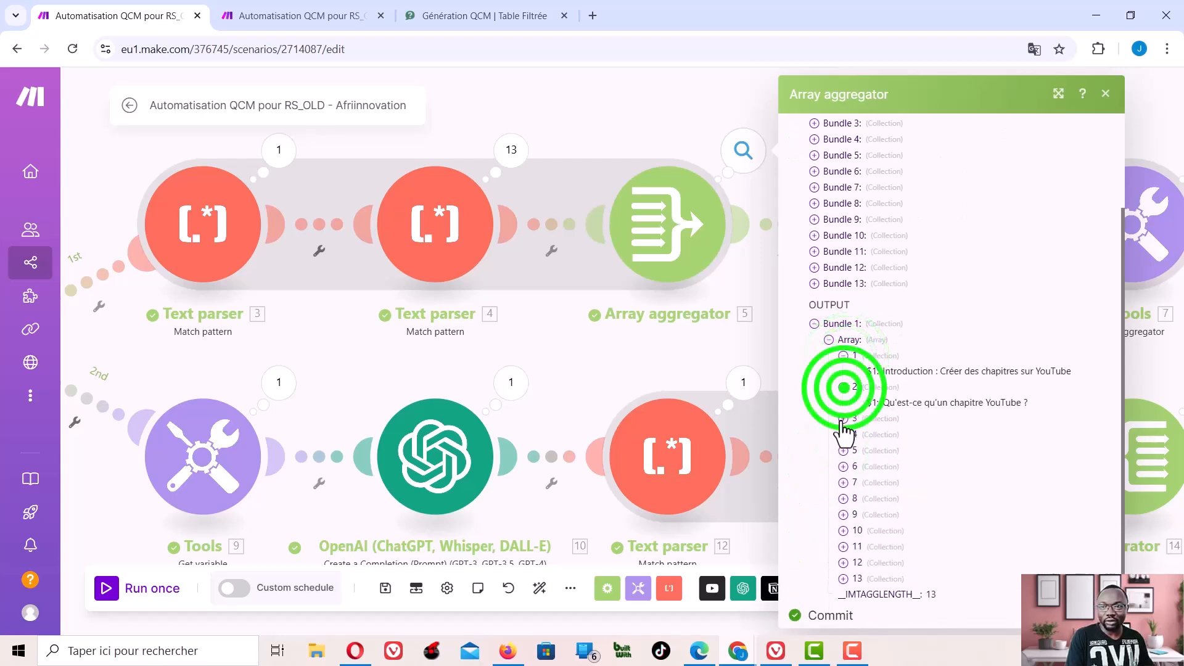
click(841, 418)
click(843, 449)
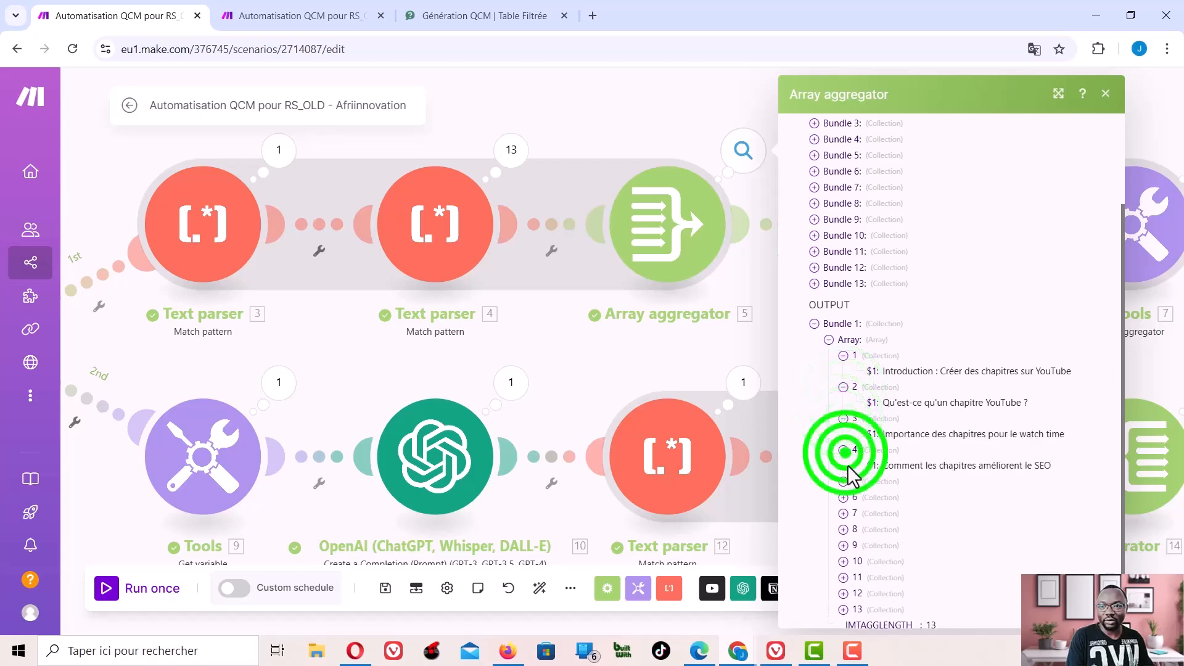
click(734, 114)
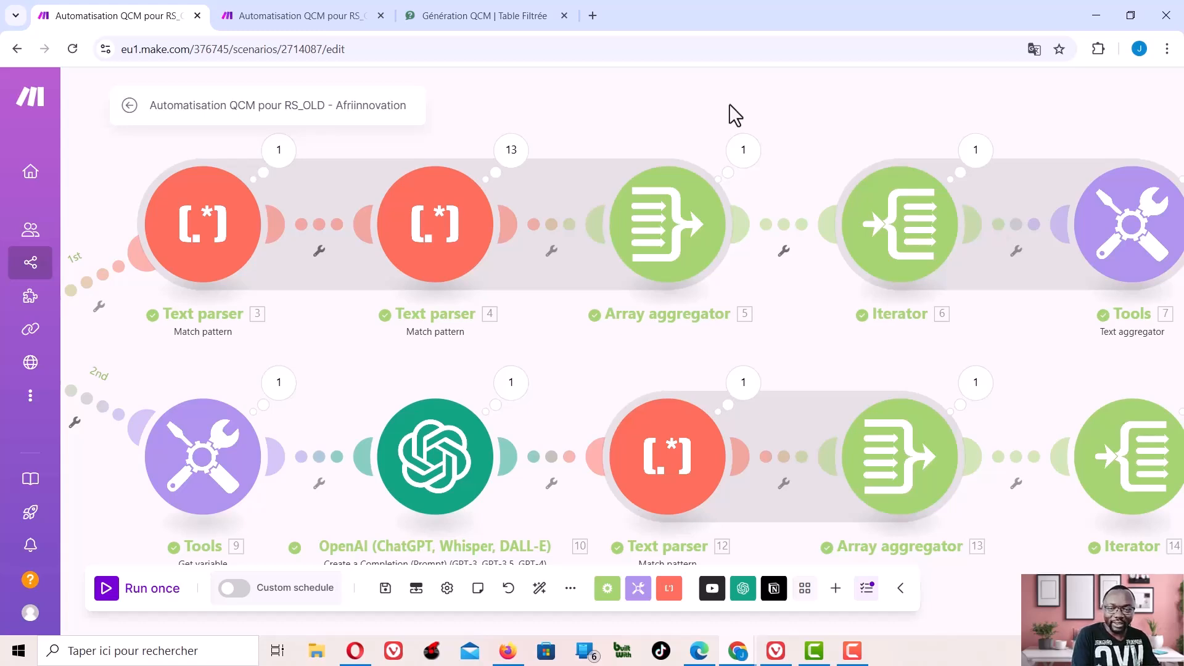
Check the array mapped in the settings of the 1st route's Iterator and compare its input array with its output bundles
drag(899, 108, 744, 106)
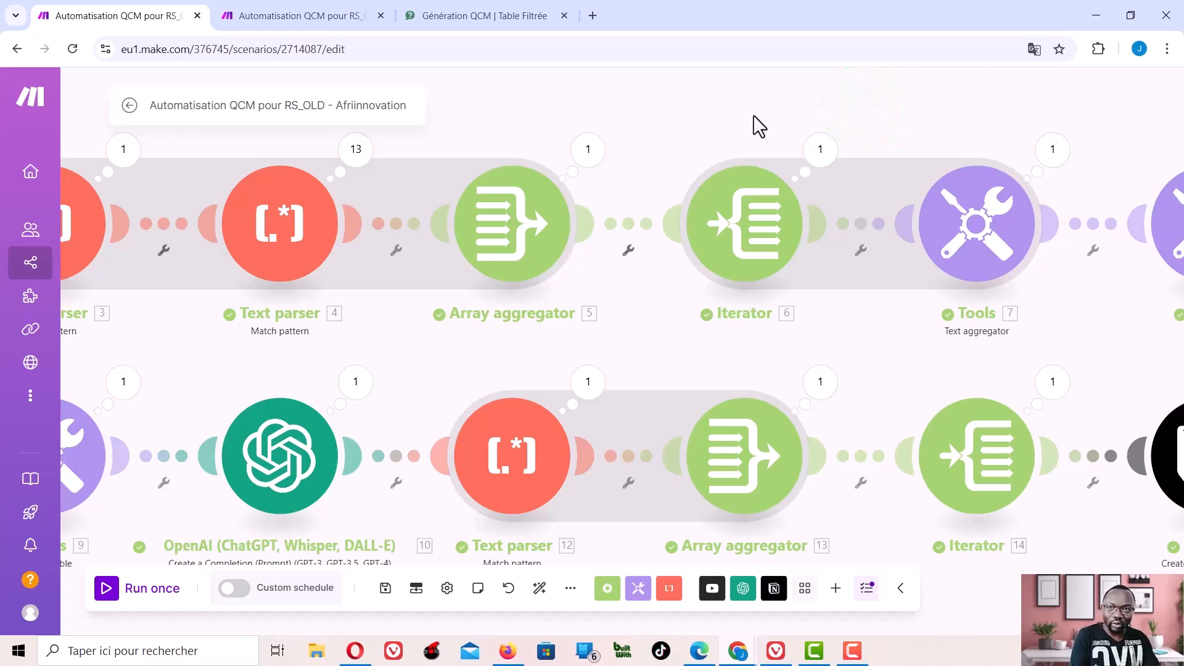
click(751, 237)
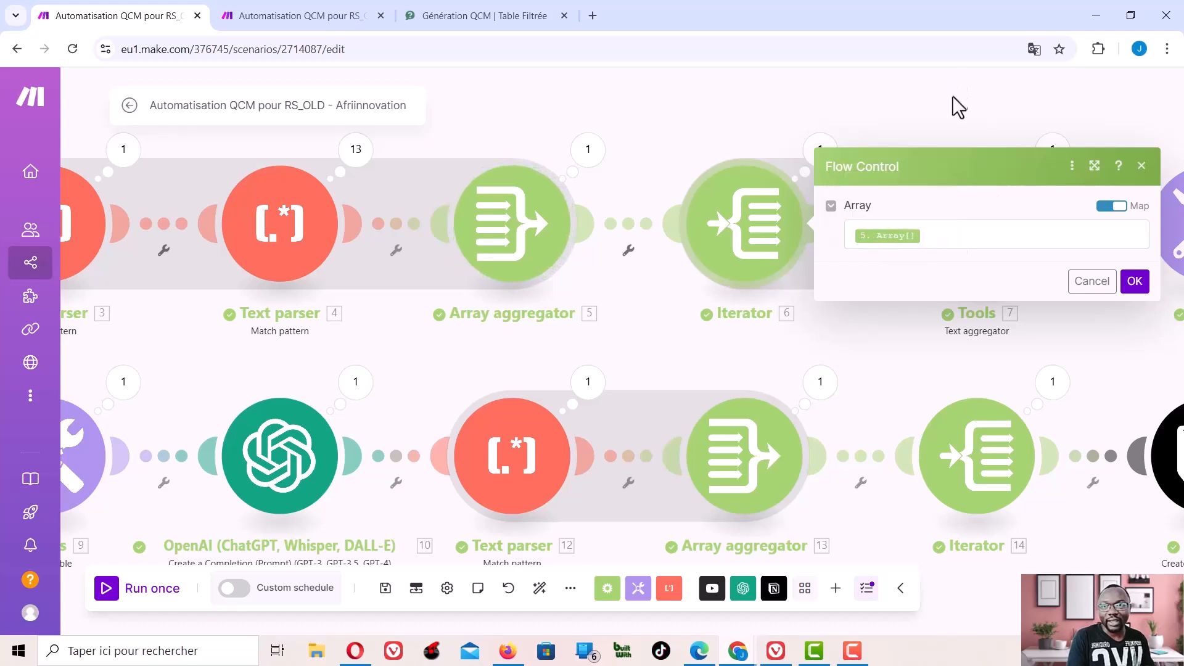
click(905, 112)
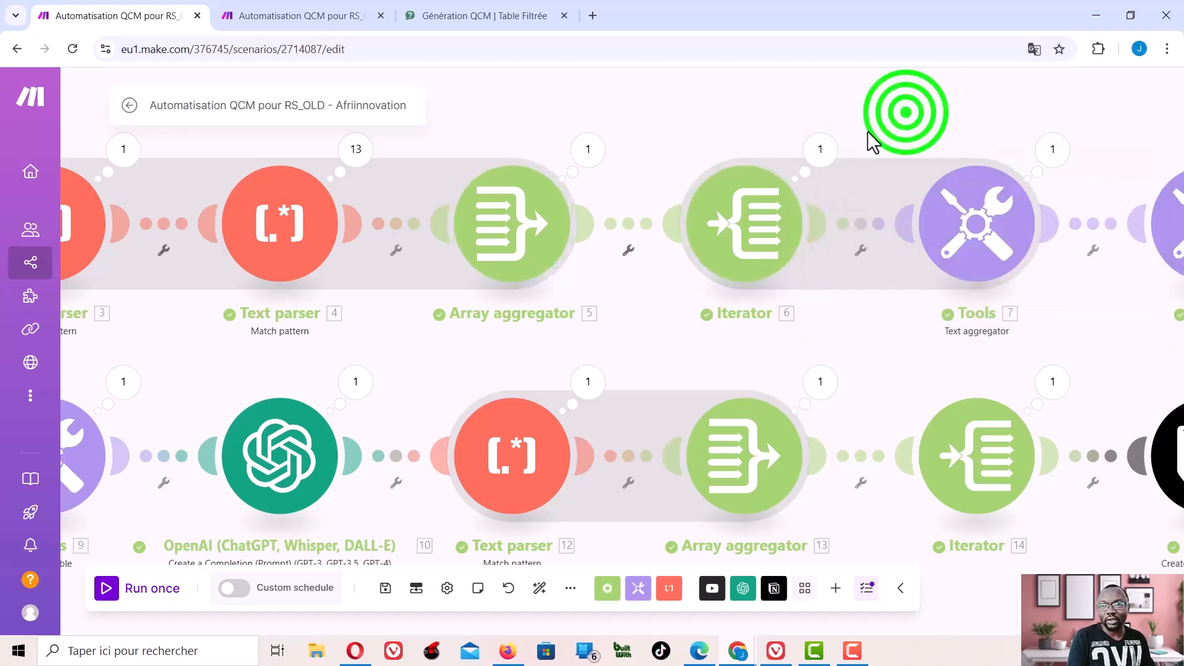
click(820, 153)
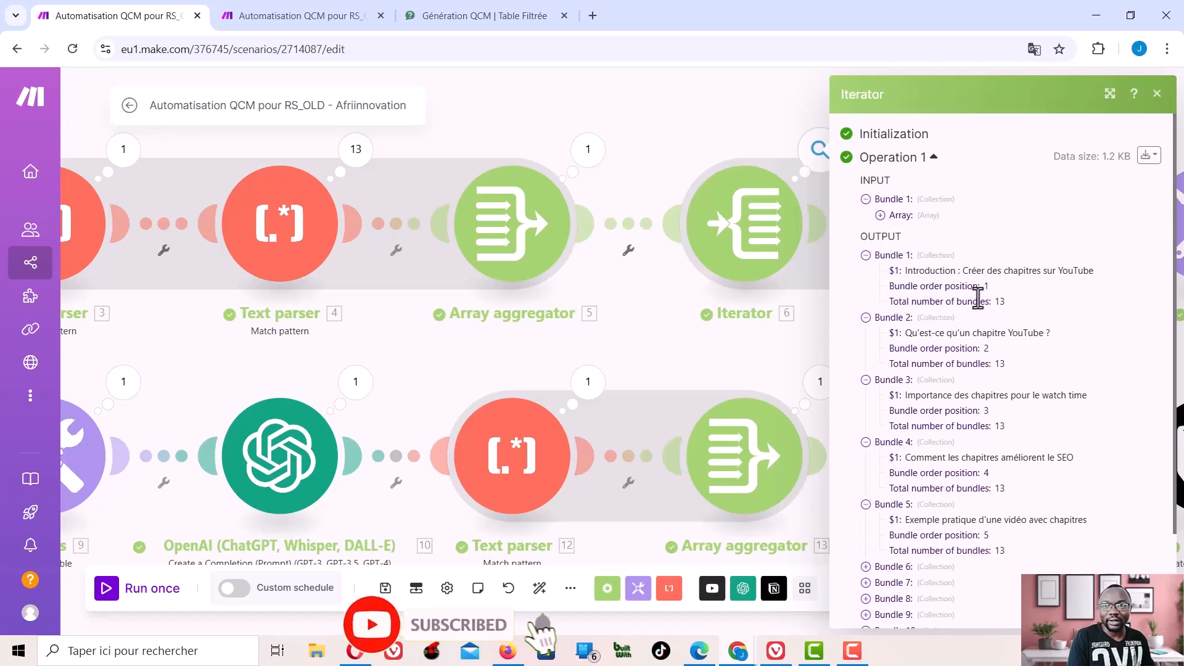
click(897, 216)
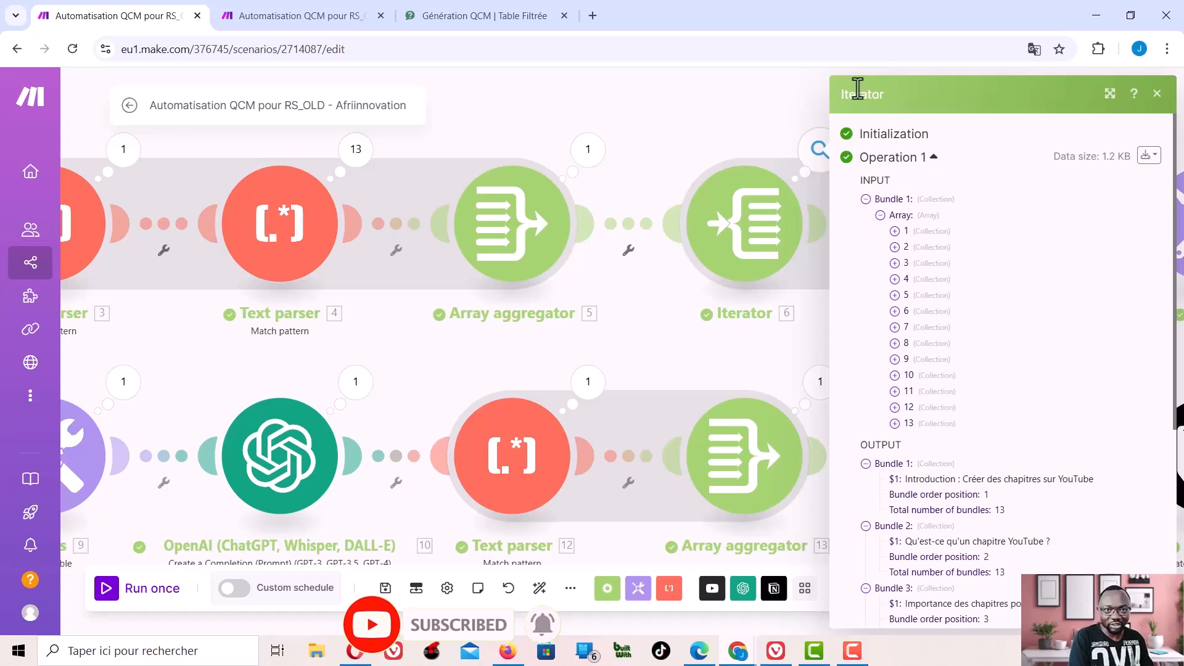
scroll(938, 420, down, 3)
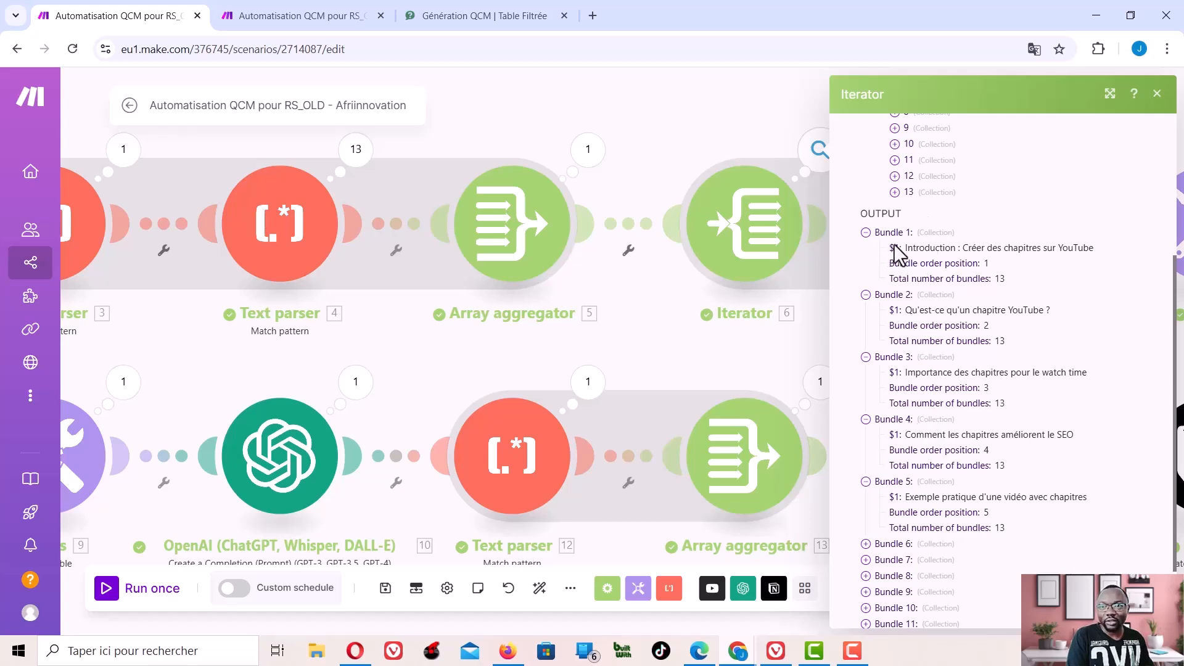
click(746, 110)
Review the source module, row separator and text mapping of the Text aggregator, rechecking the preceding Iterator's output bundles
drag(957, 128, 775, 120)
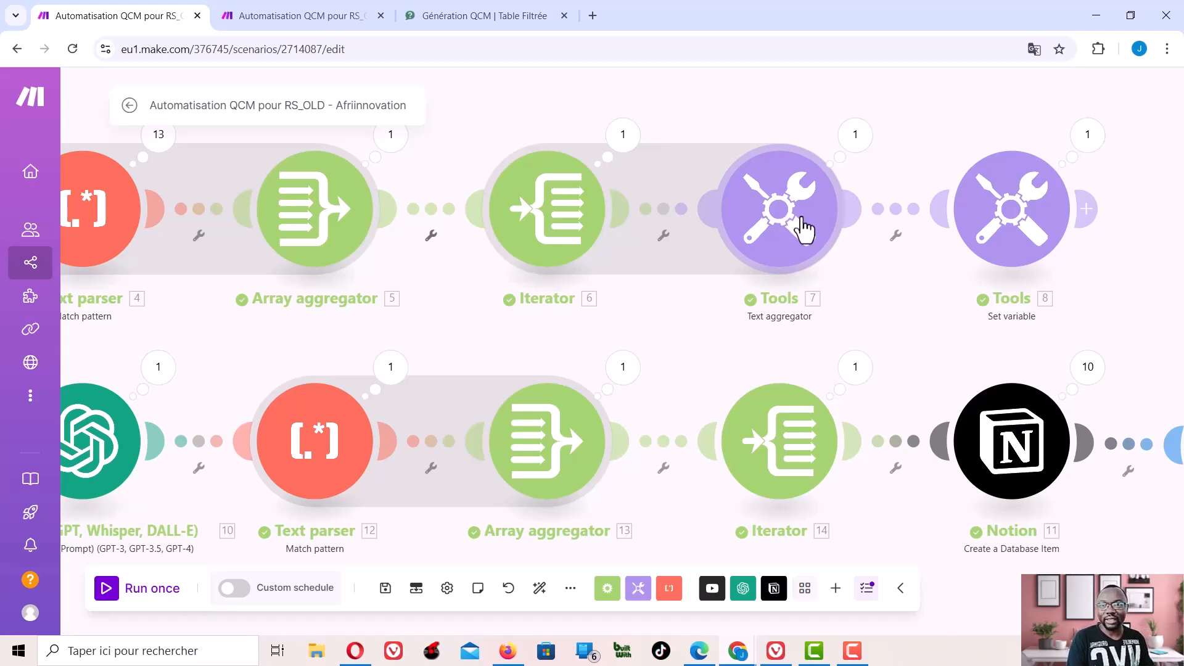
click(779, 215)
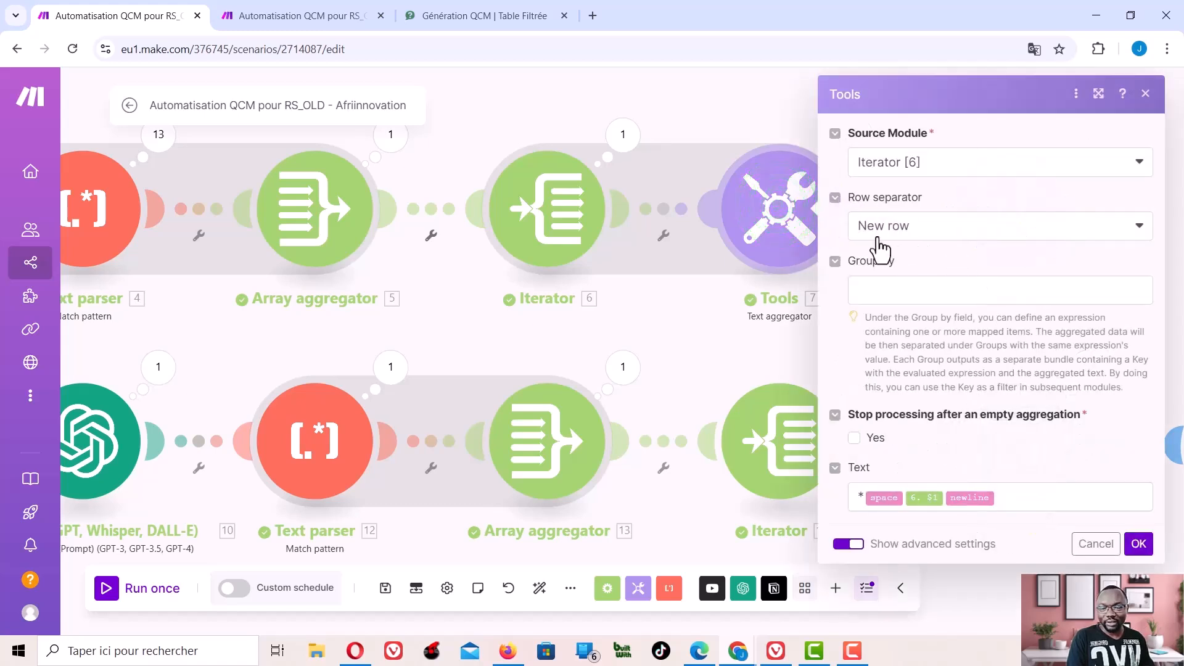
click(622, 136)
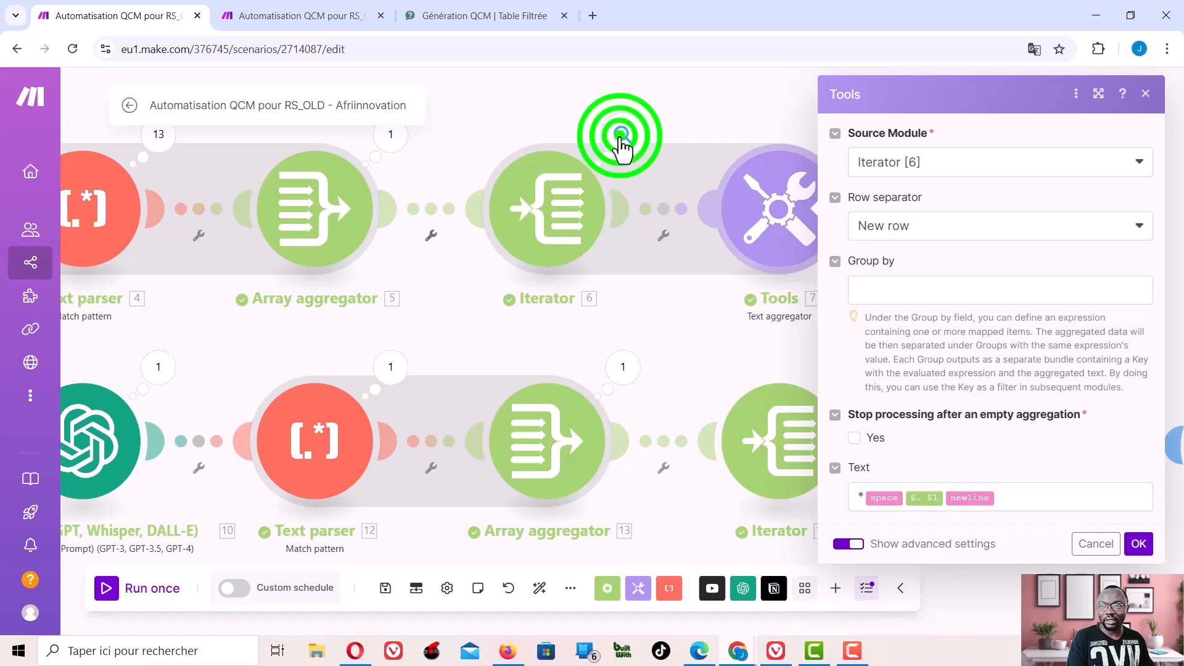
scroll(785, 455, down, 1)
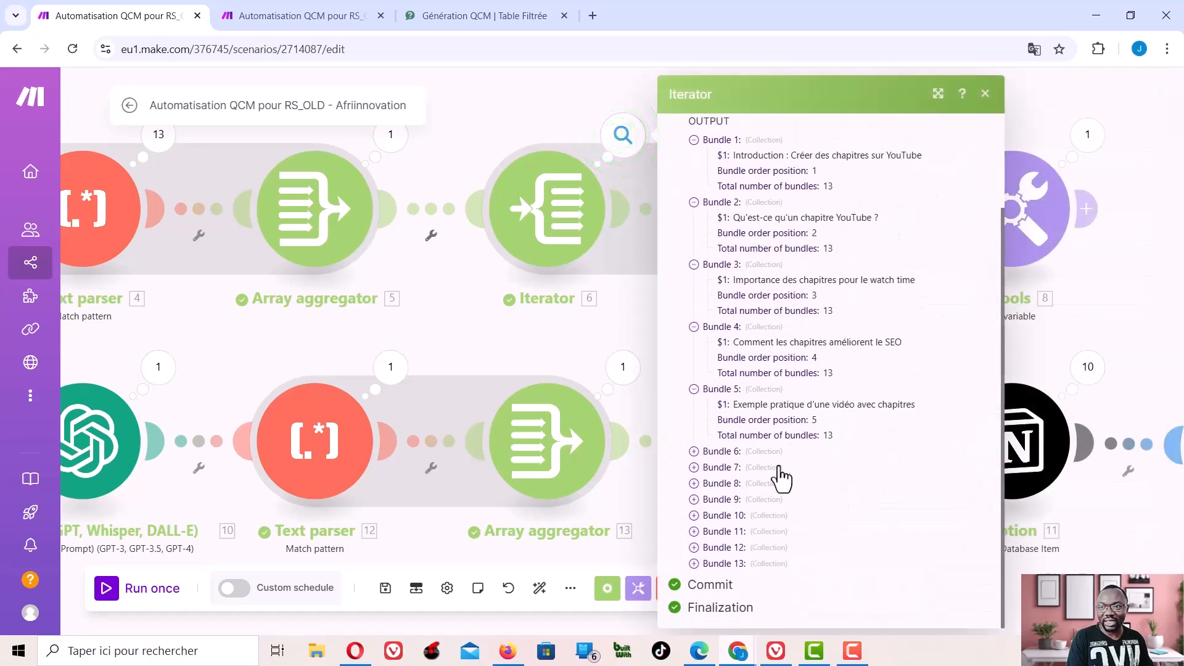
click(592, 80)
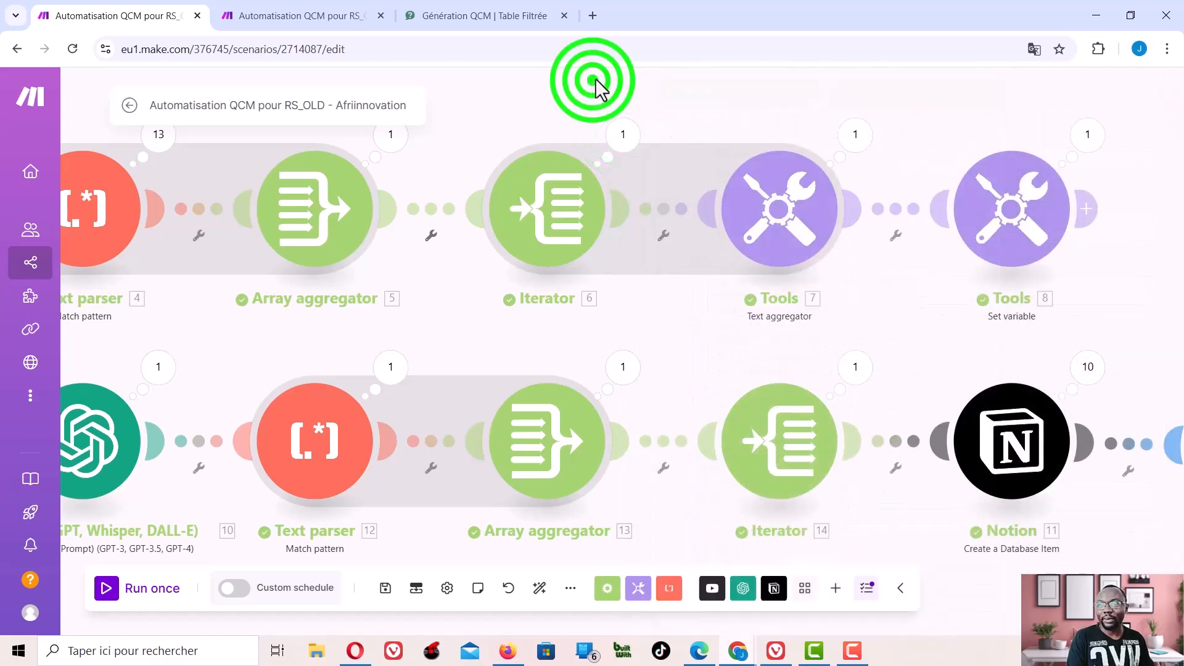
click(785, 209)
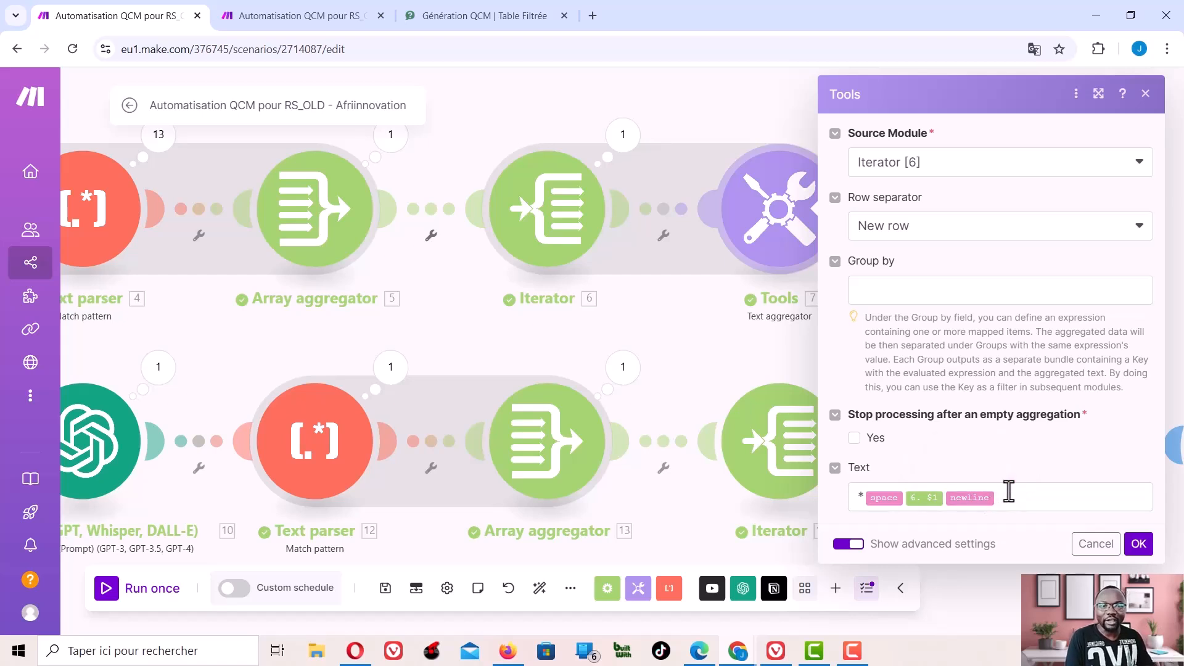
click(754, 85)
Compare the Text aggregator's input bundles with its expanded output text, and close the execution results
click(855, 134)
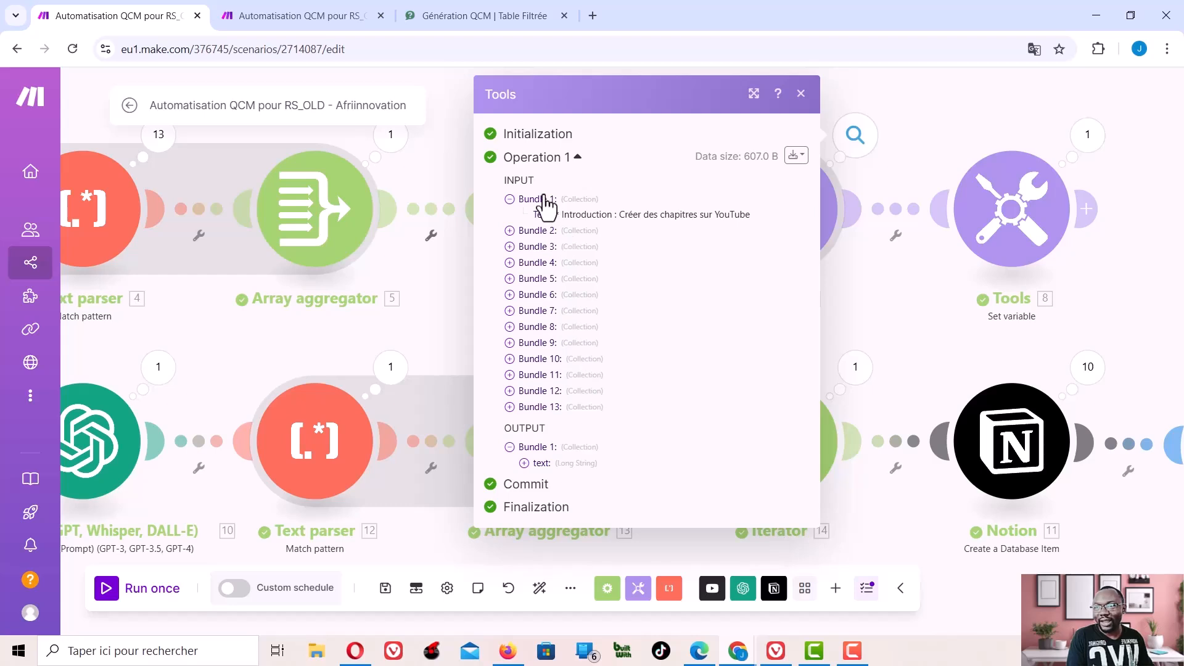
double_click(523, 180)
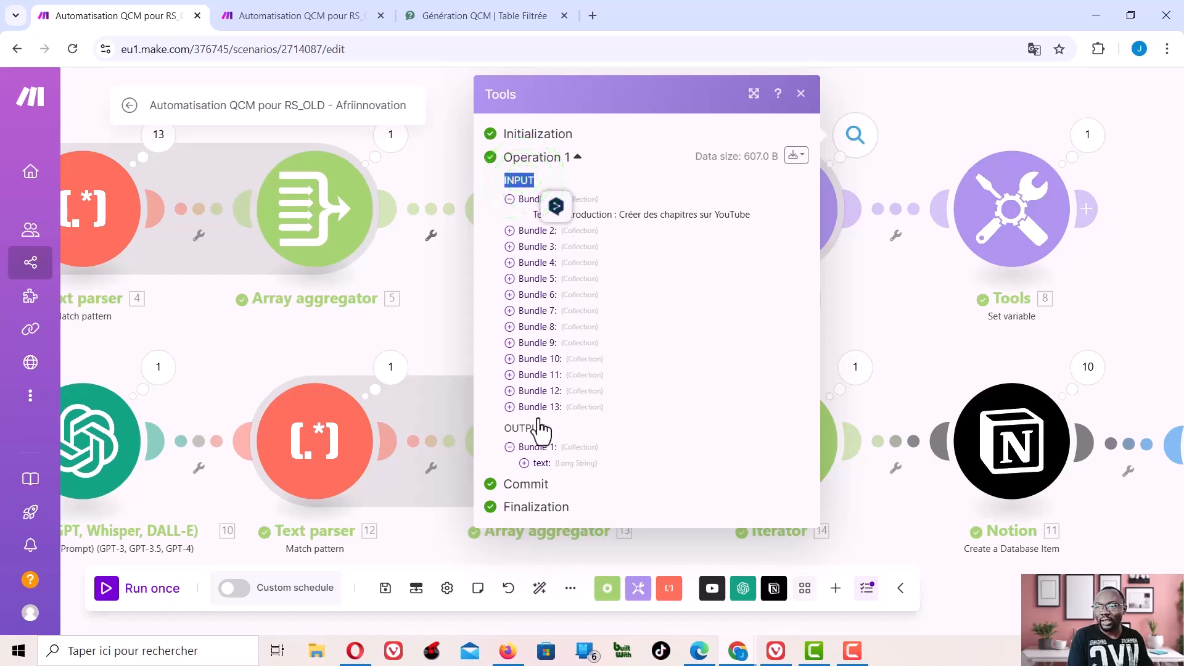
click(524, 462)
scroll(650, 478, down, 5)
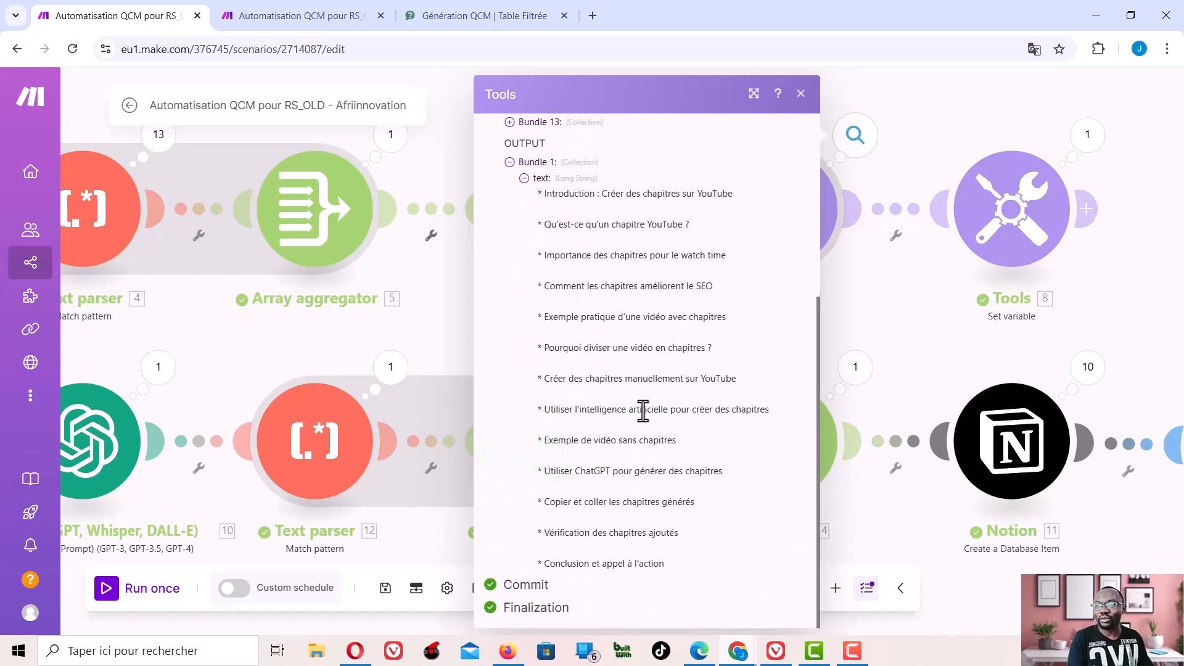
scroll(689, 225, up, 4)
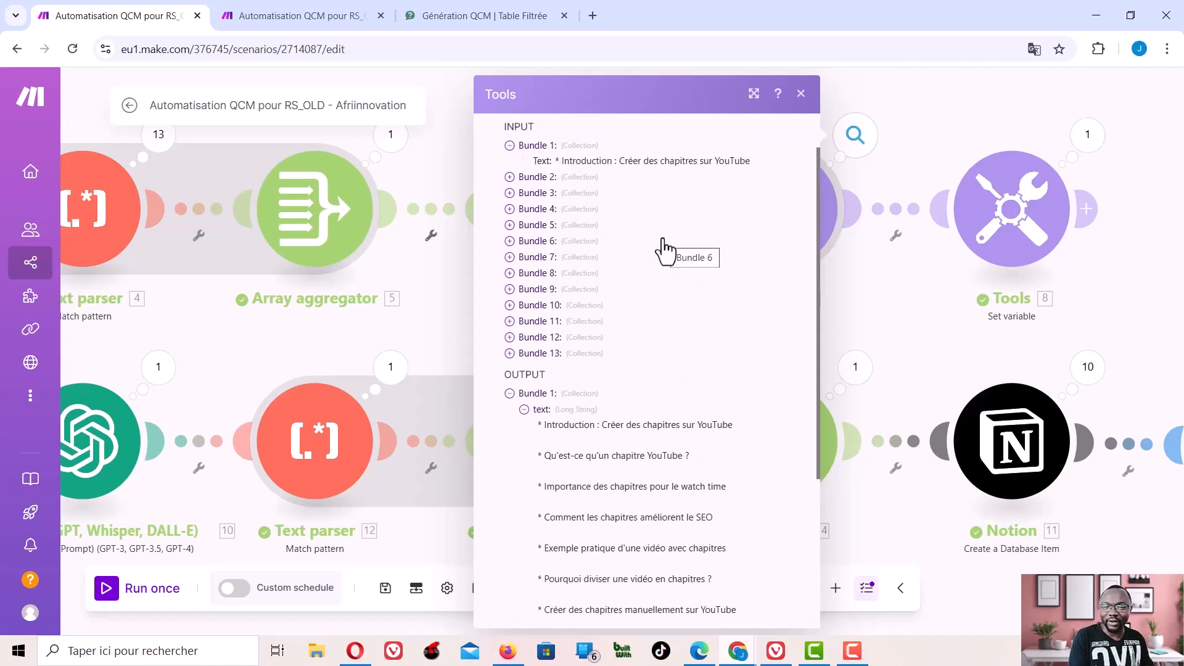
scroll(636, 382, down, 3)
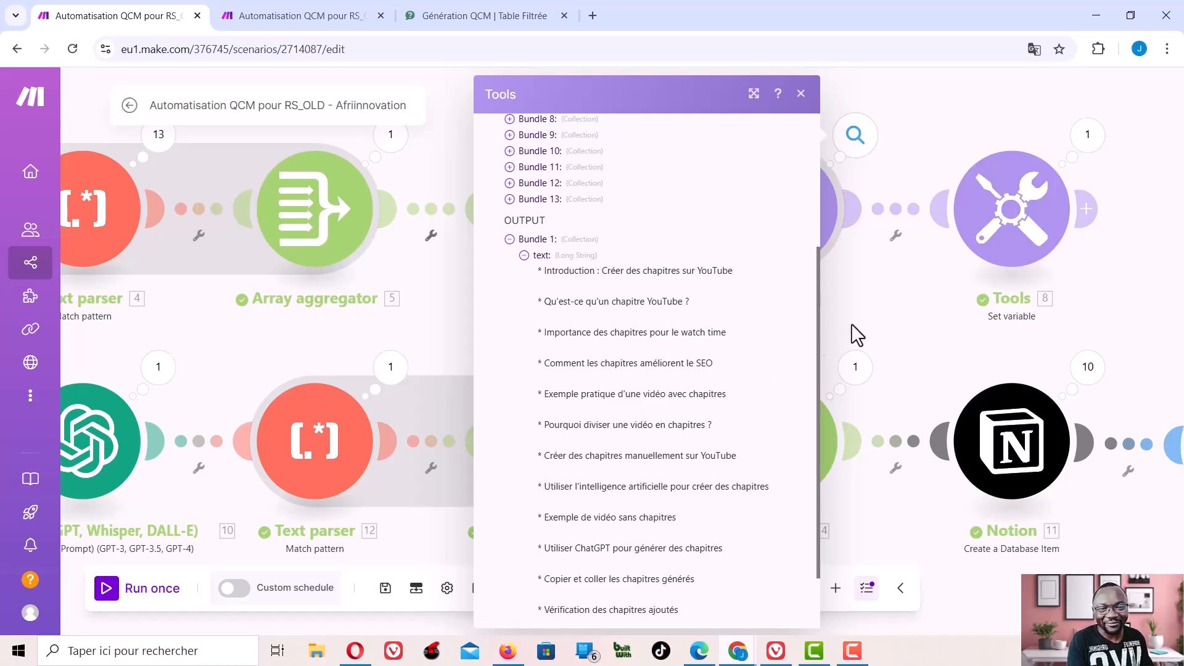
click(902, 306)
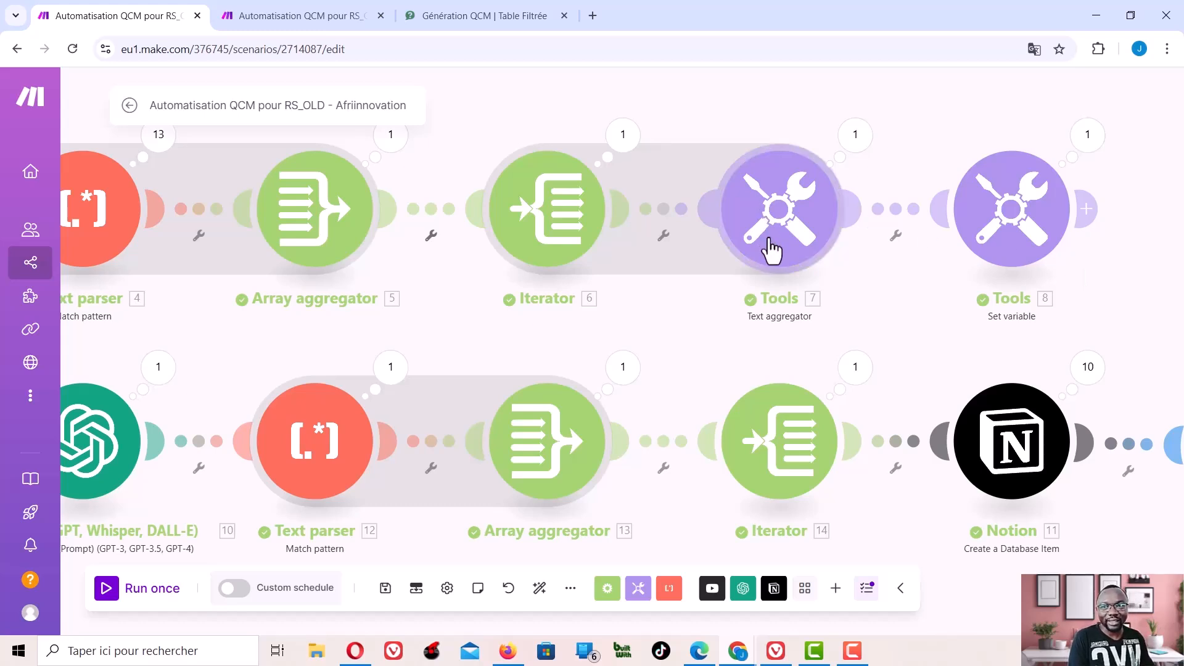
Locate the Set variable module at the end of the 1st route and review its variable name and mapped value without changing them
scroll(863, 272, down, 3)
drag(699, 297, 780, 239)
scroll(781, 240, down, 2)
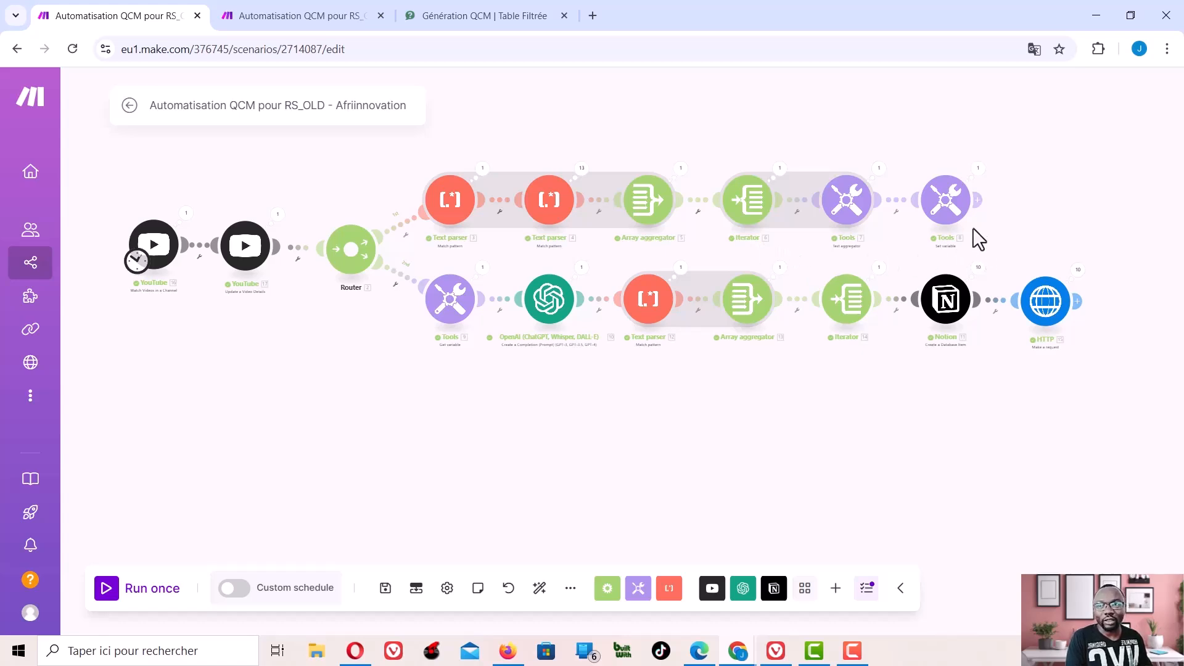
scroll(956, 206, up, 3)
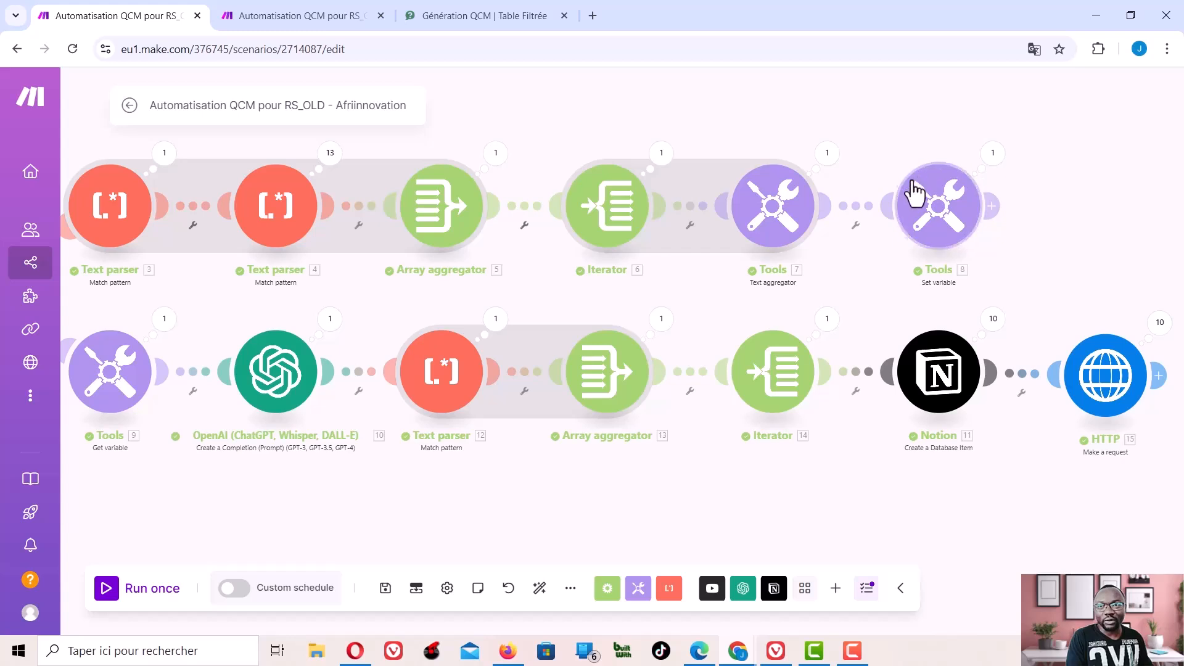
scroll(730, 291, down, 2)
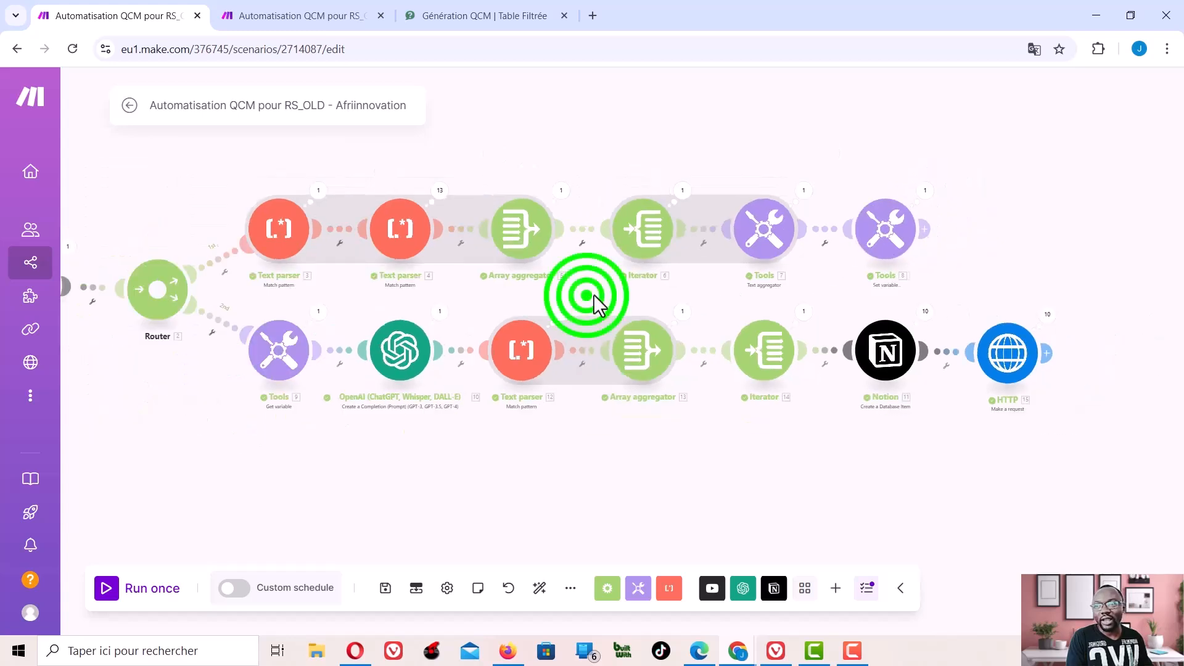
drag(583, 295, 663, 239)
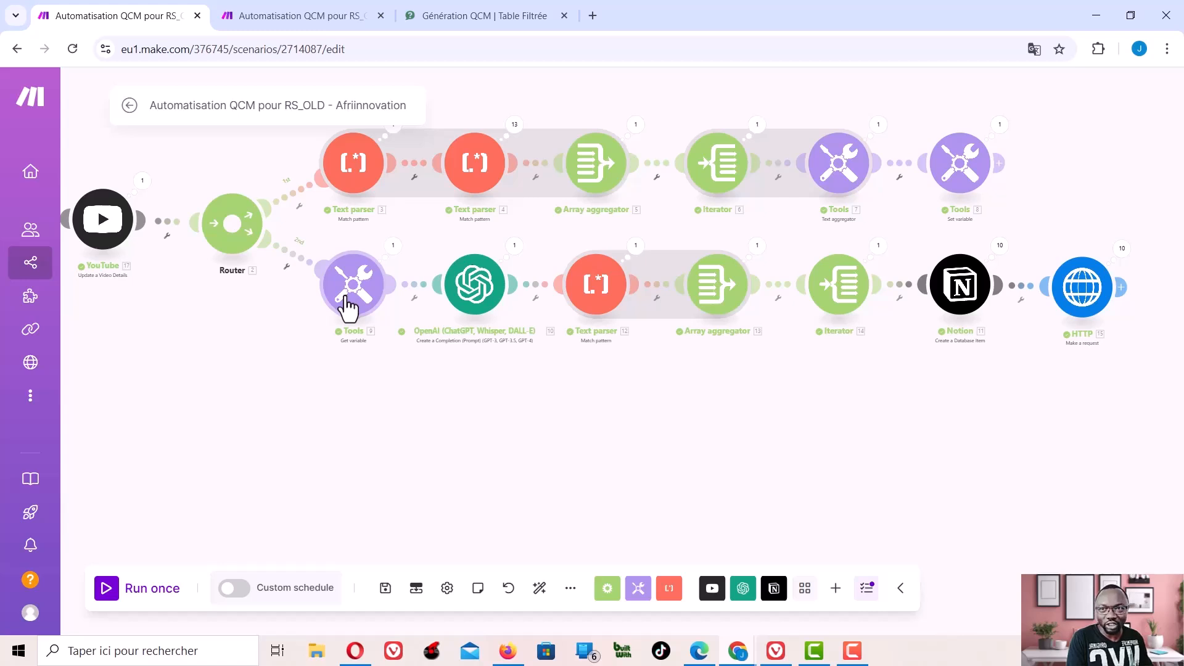
scroll(971, 166, up, 3)
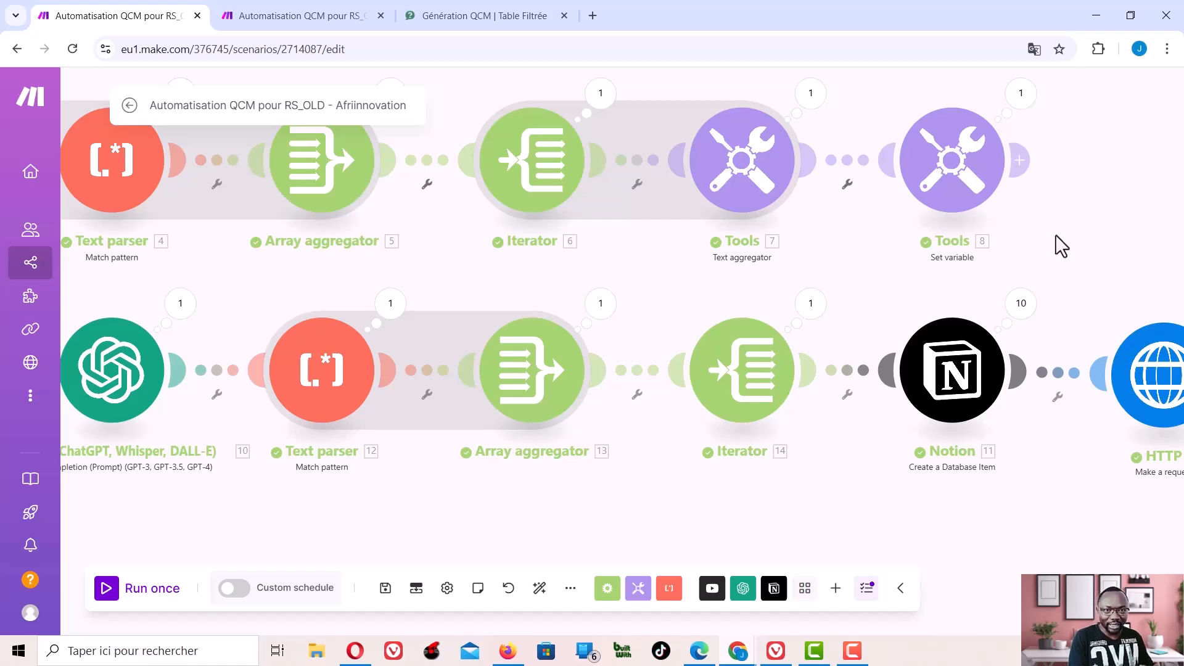
click(944, 162)
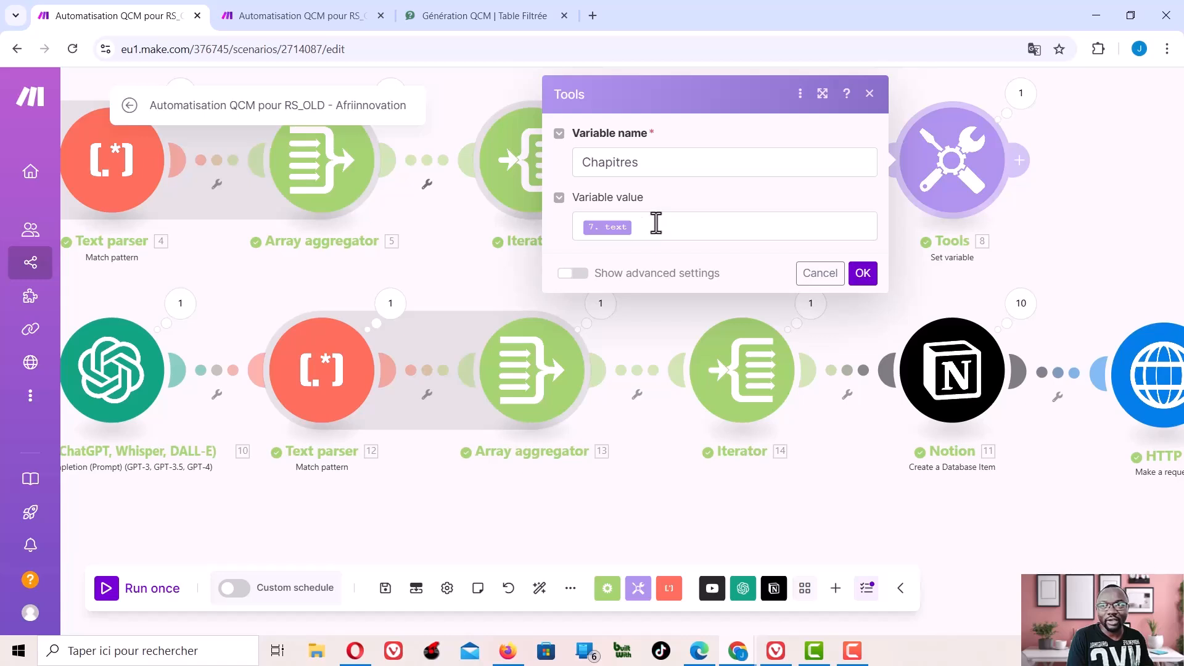
click(1098, 209)
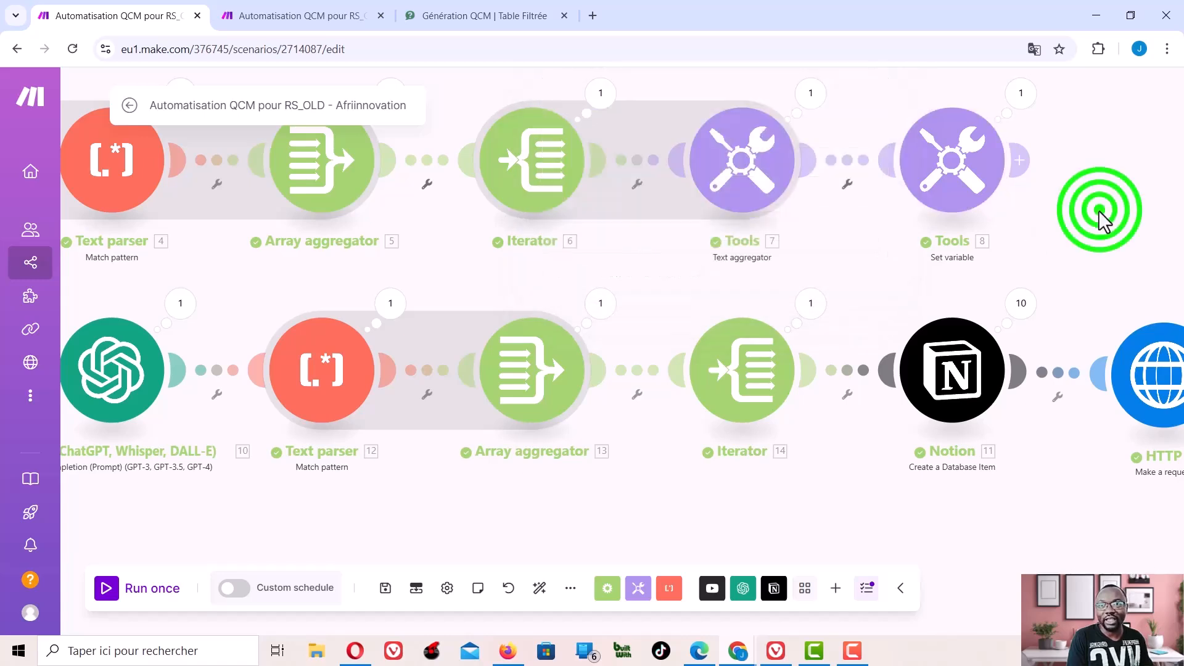
scroll(837, 195, up, 2)
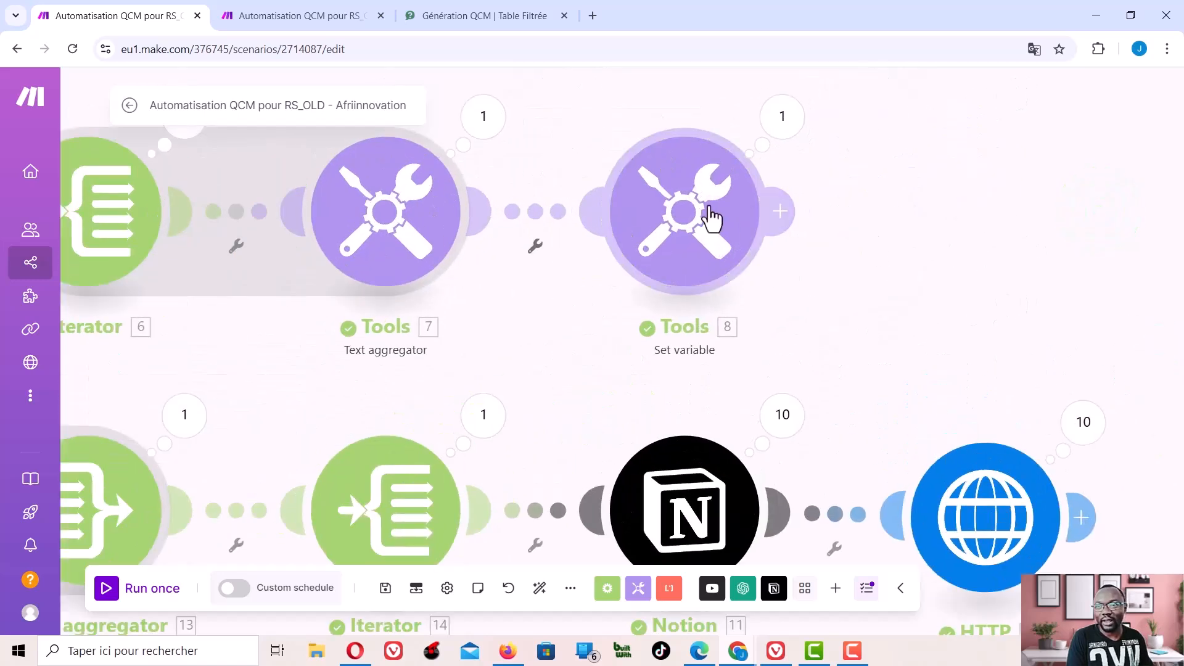
click(687, 216)
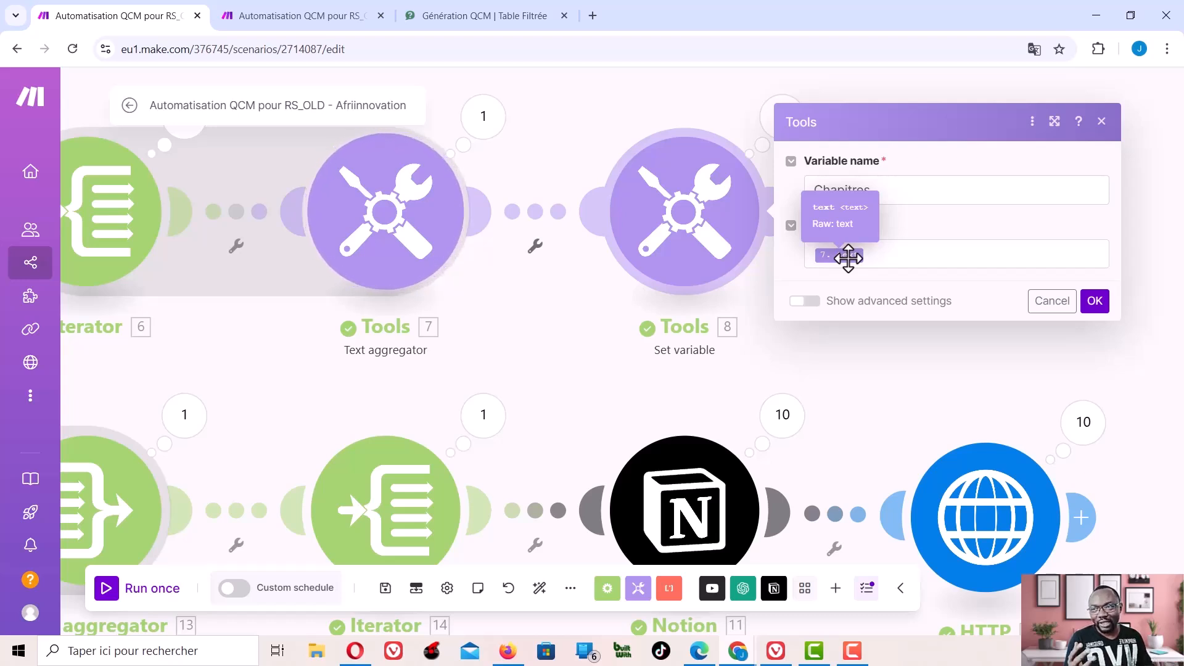
click(1052, 302)
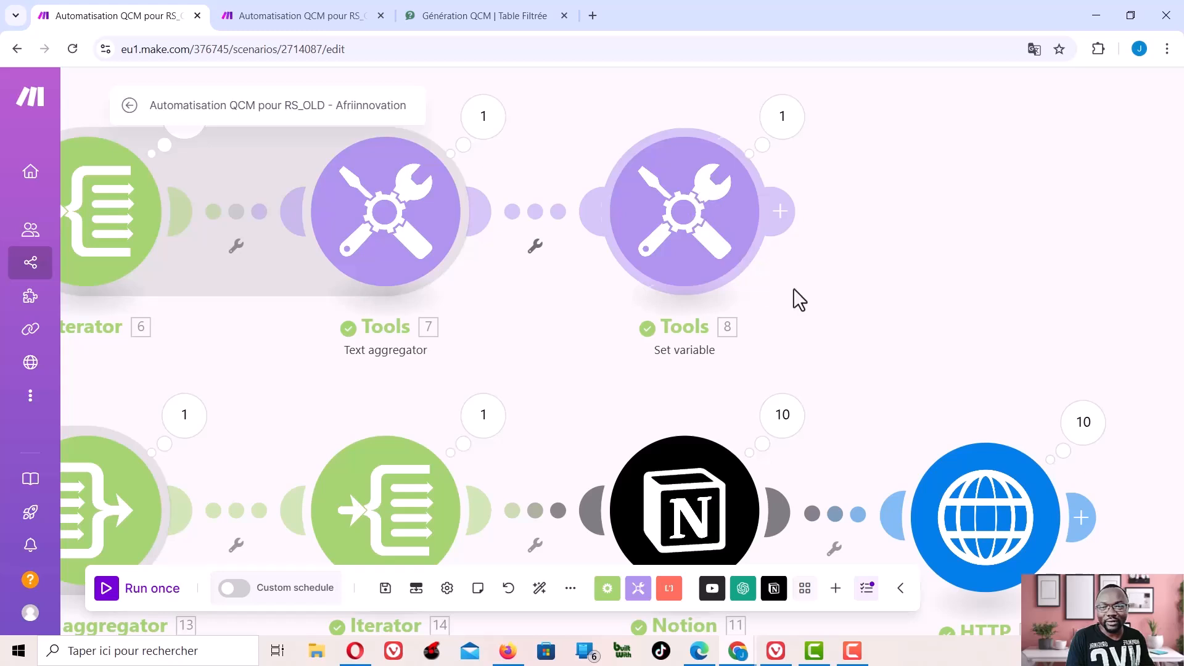
Review the variable name set in the Get variable module that starts the 2nd route, leaving its settings unchanged
scroll(1004, 247, down, 2)
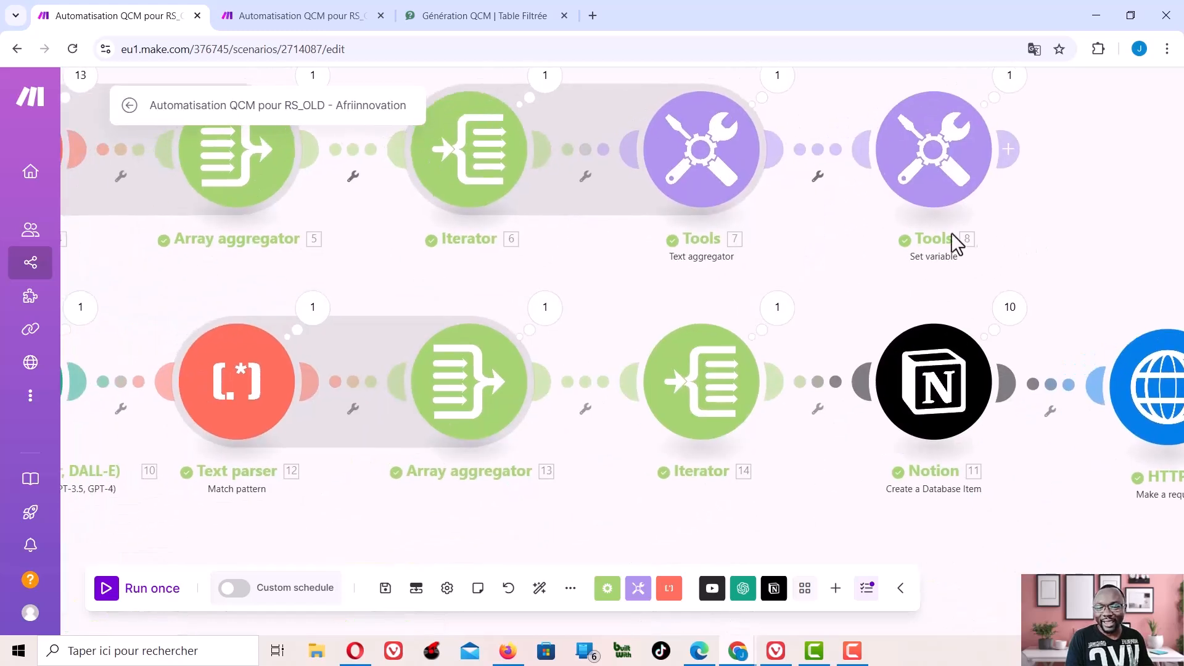
scroll(831, 239, down, 3)
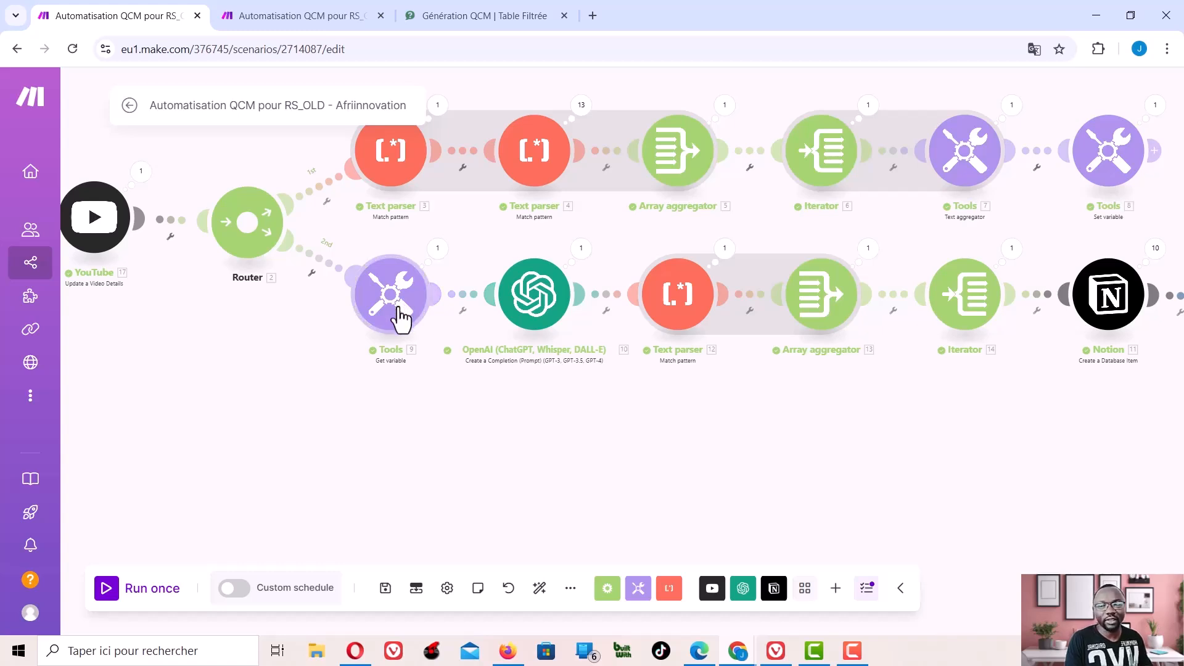
scroll(412, 336, up, 1)
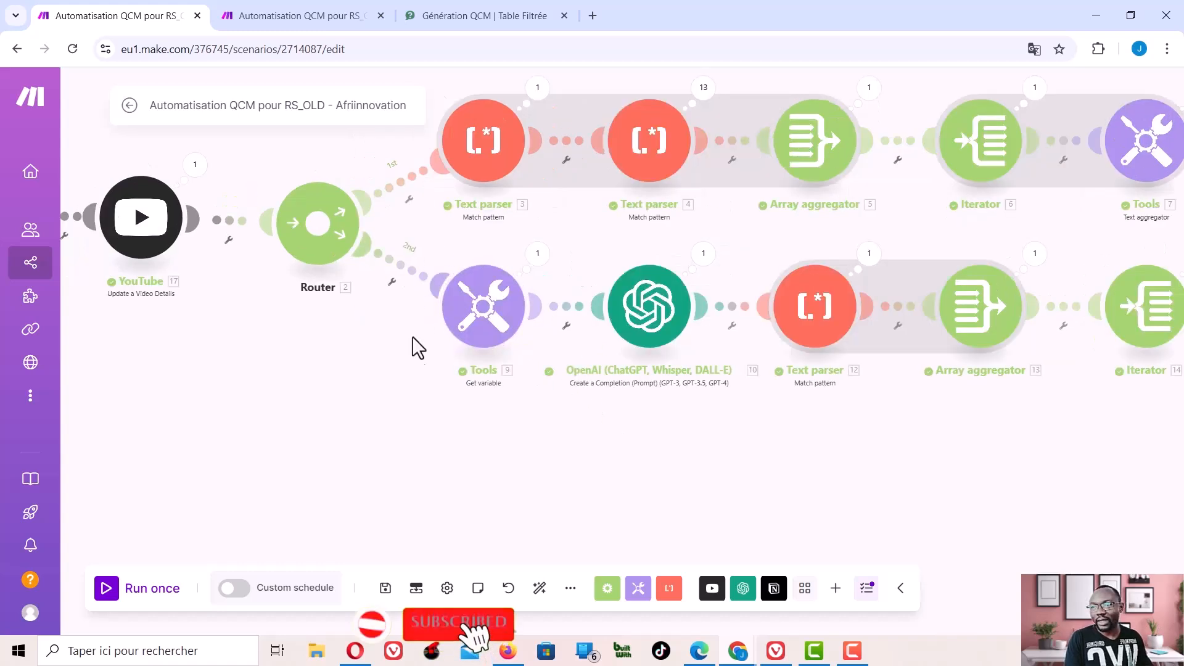
click(494, 317)
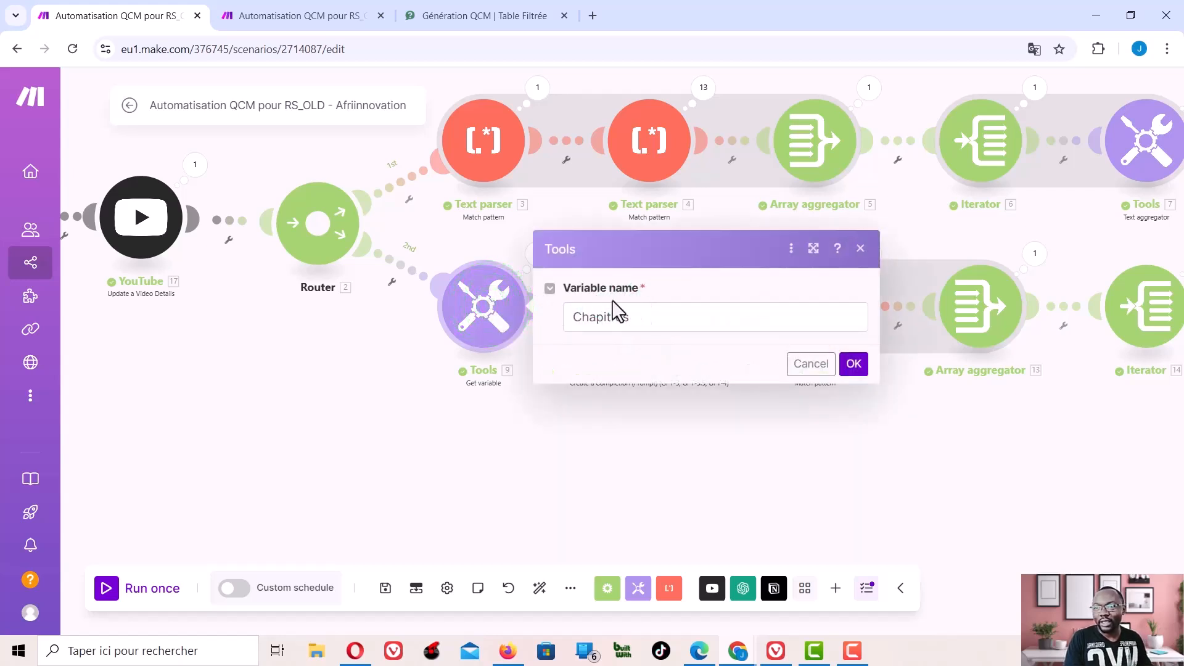
click(660, 321)
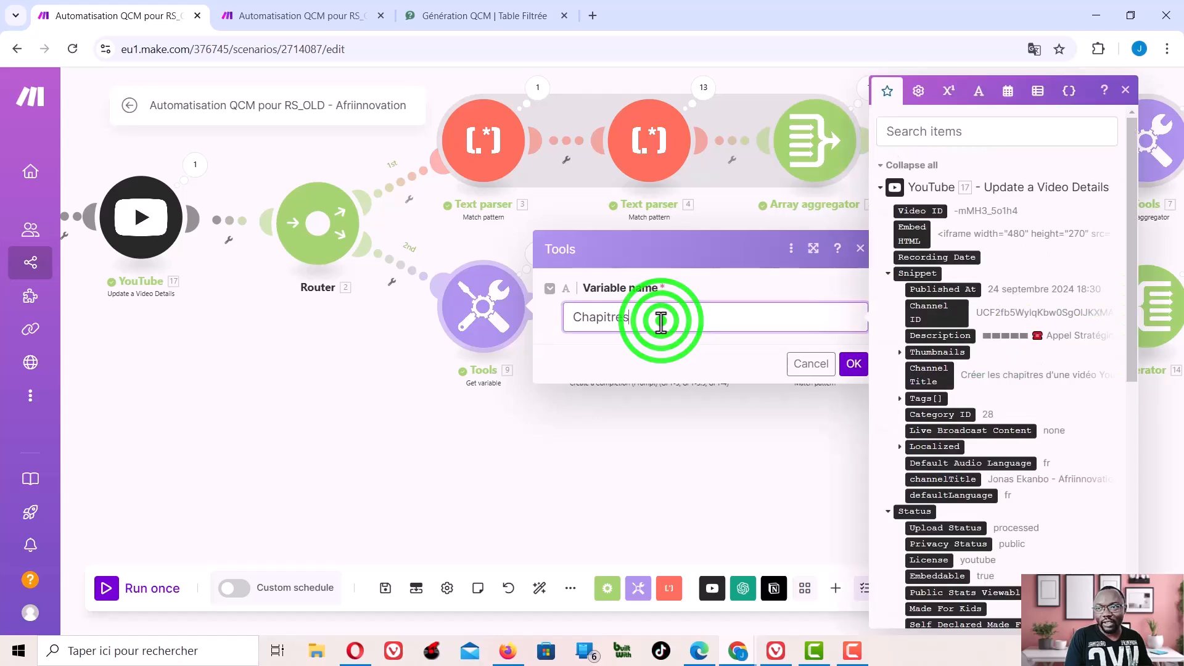
click(684, 364)
click(621, 482)
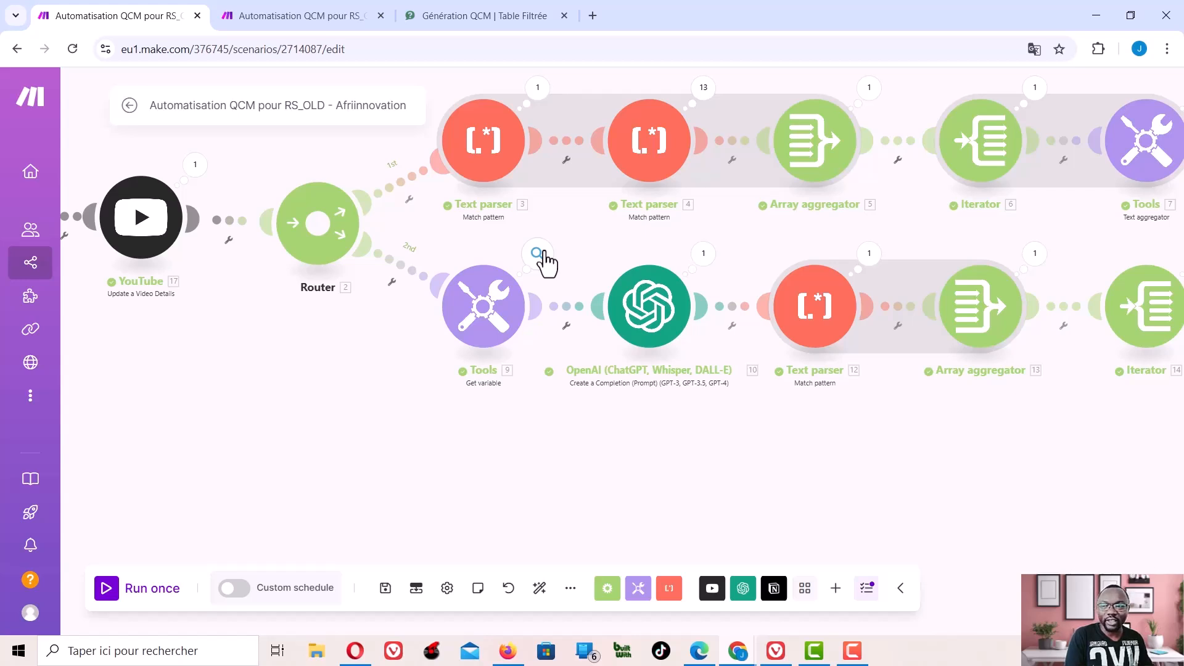
Inspect the execution results of the 1st route's Set variable module, expanding the Chapitres output text, and close them
click(875, 243)
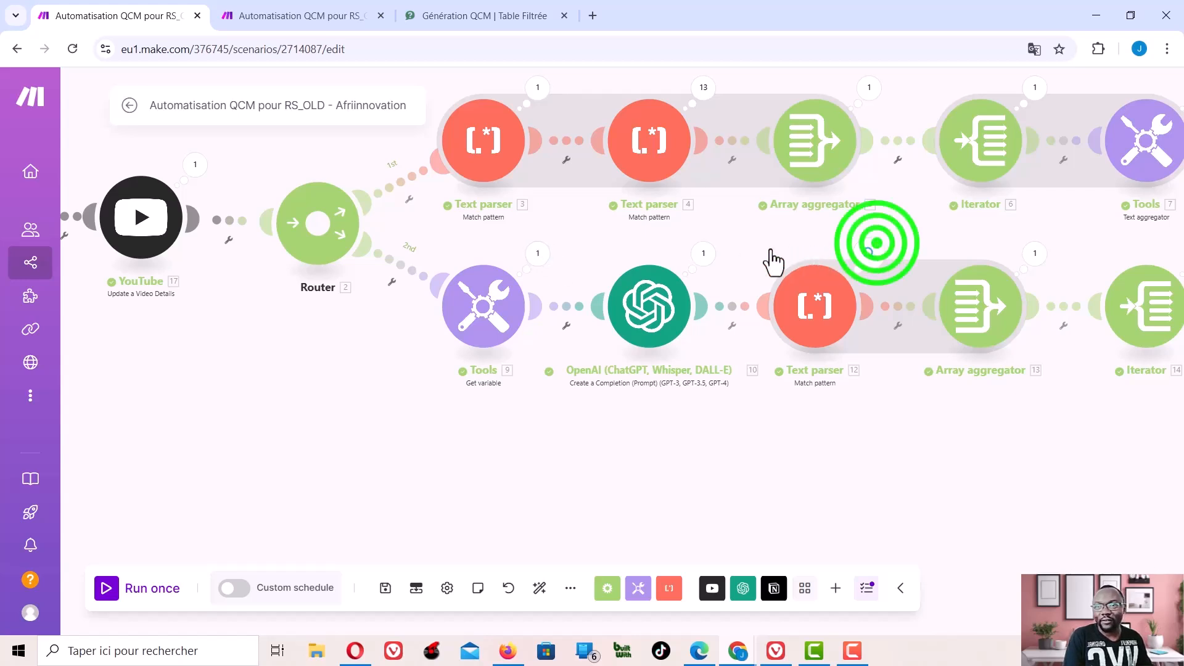
drag(787, 236, 411, 246)
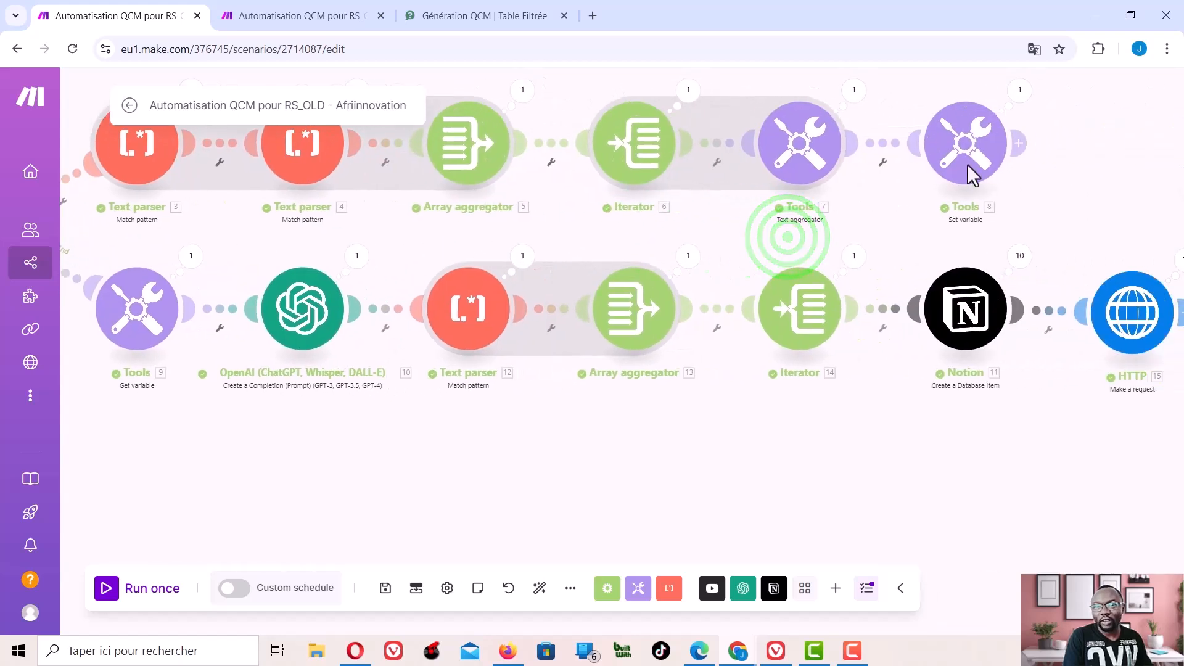
click(1019, 90)
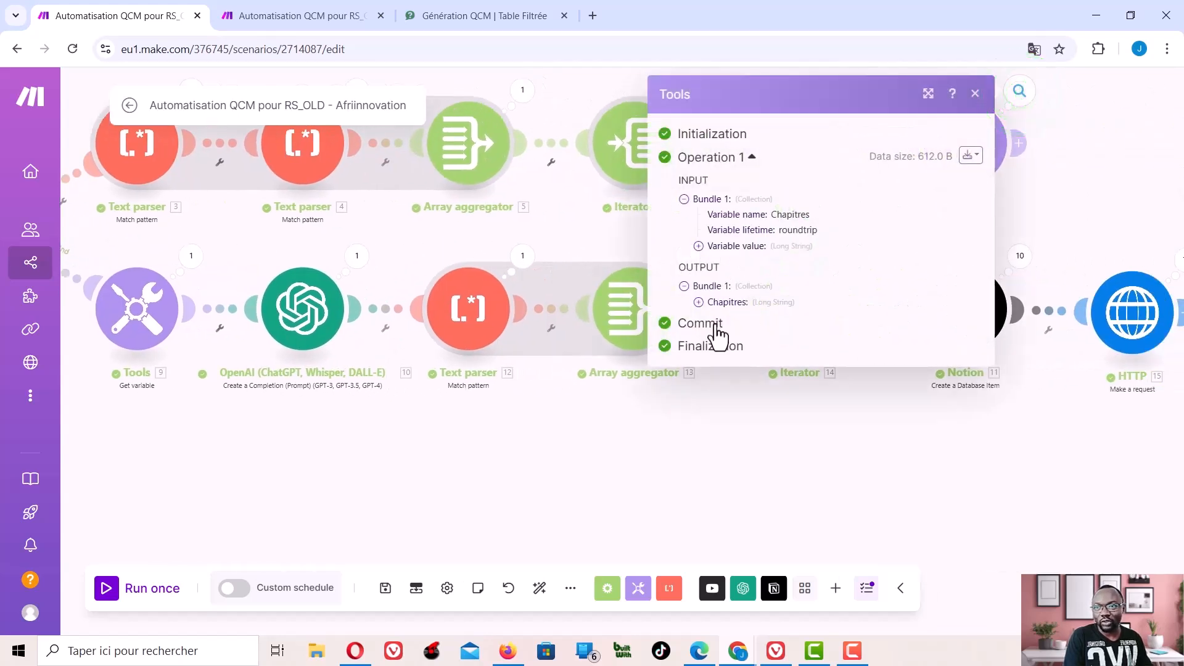
click(699, 301)
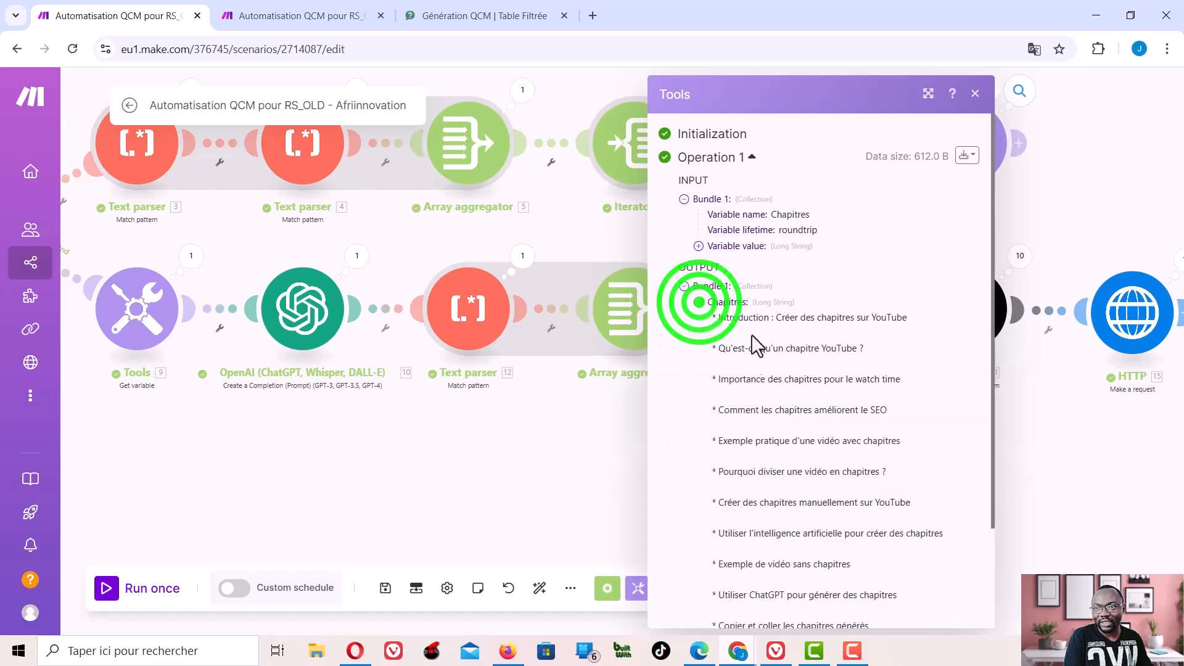
click(1056, 145)
Examine the Chapitres output of the 2nd route's Get variable module down to its last chapter, and close the results
drag(351, 463, 660, 481)
click(505, 277)
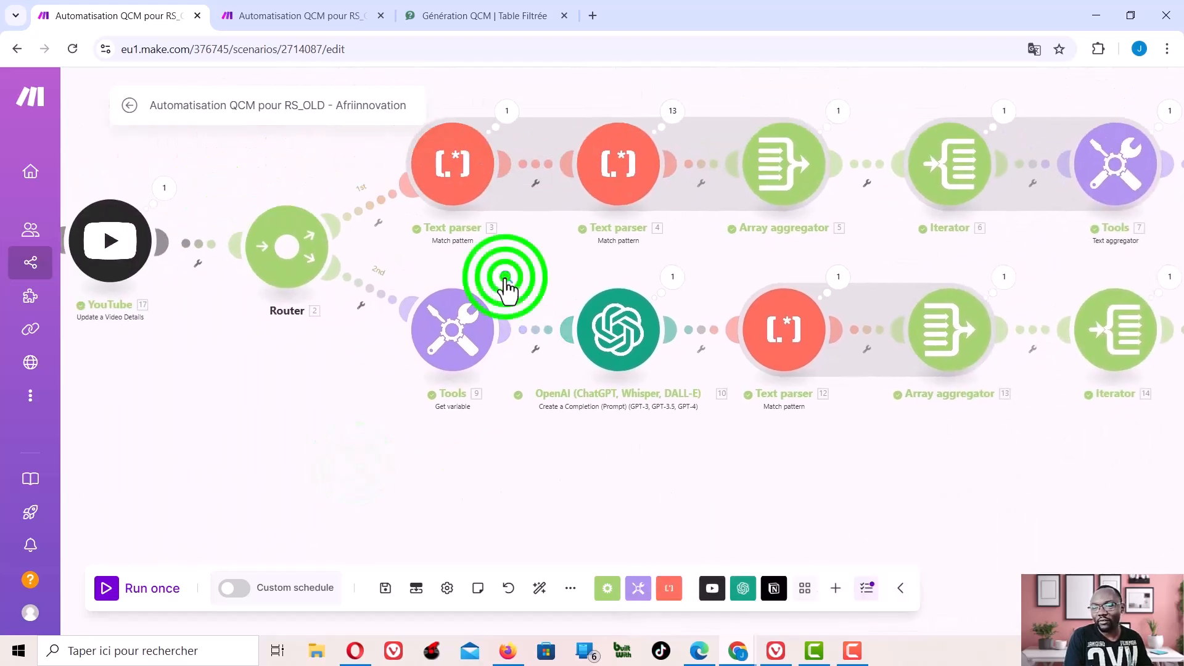
click(574, 341)
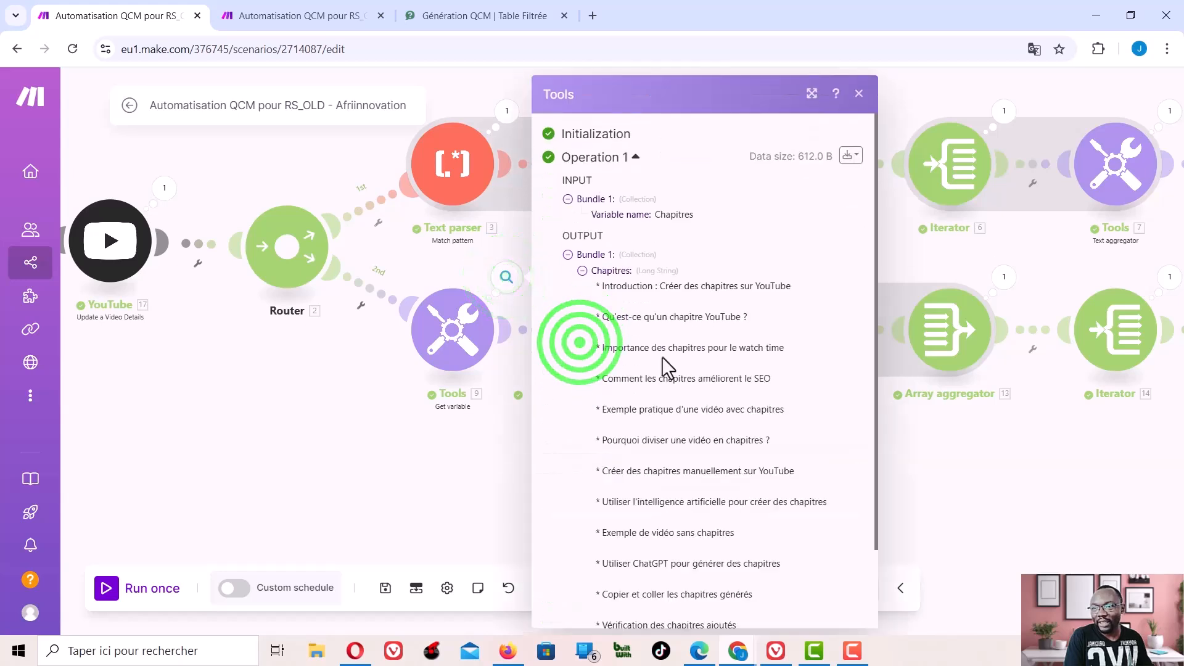
scroll(664, 454, down, 2)
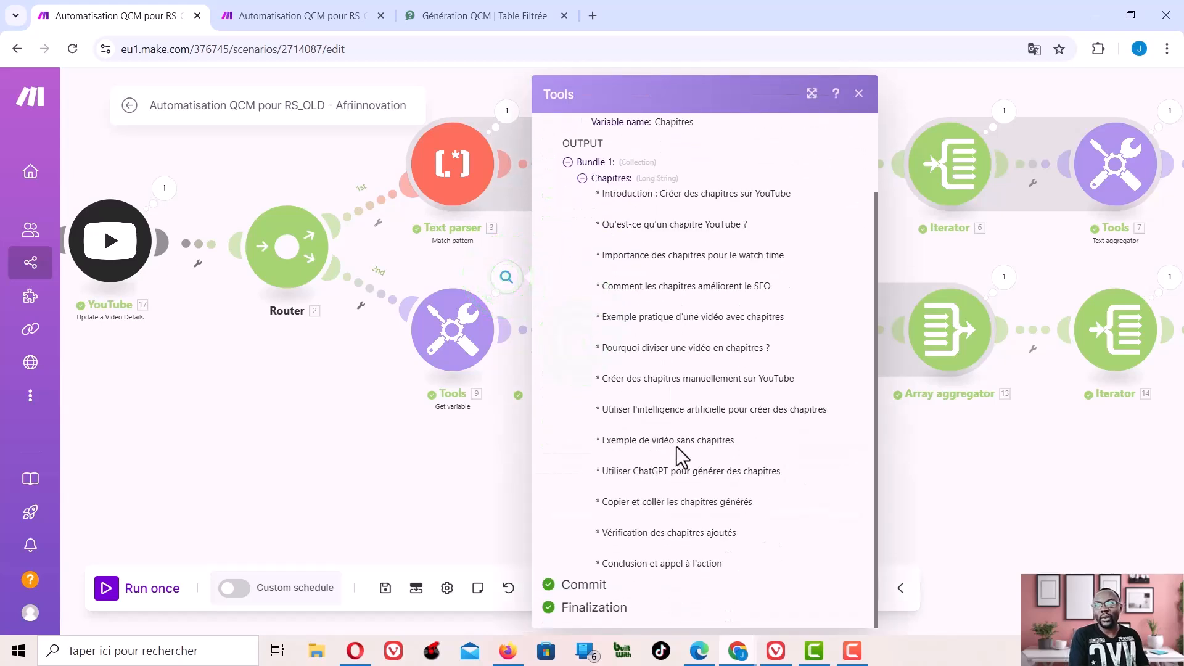
click(956, 494)
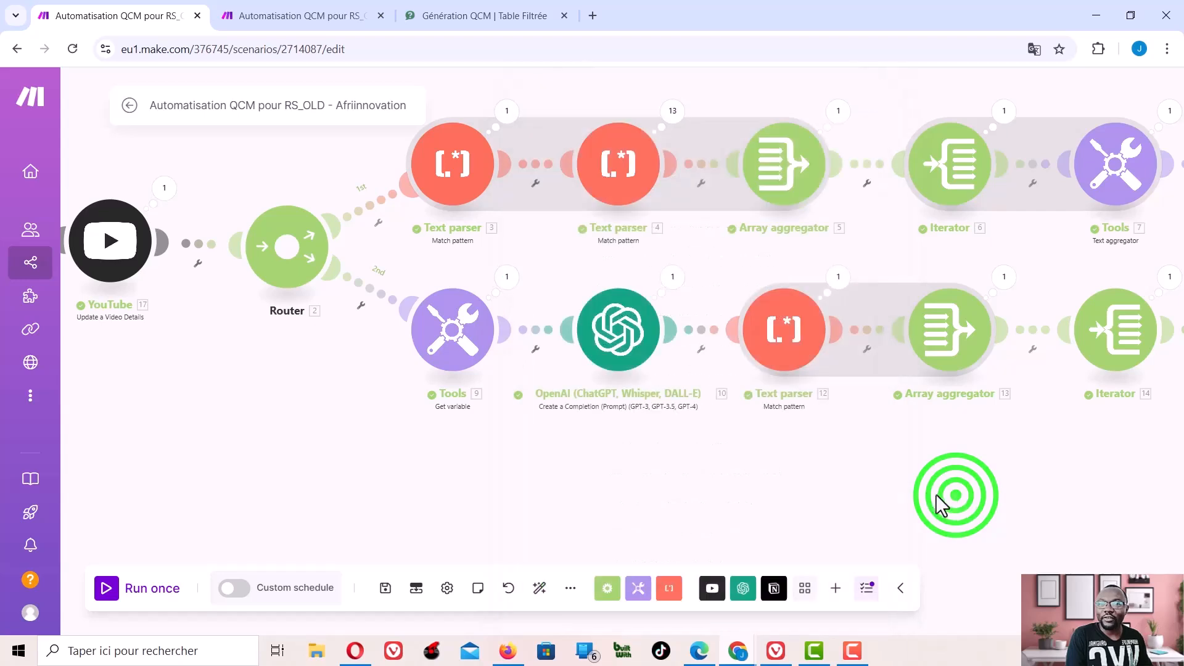
Review the OpenAI module's connection, method, model and system role, and read the prompt's mapped video data, agency description, keywords and writing style
click(620, 333)
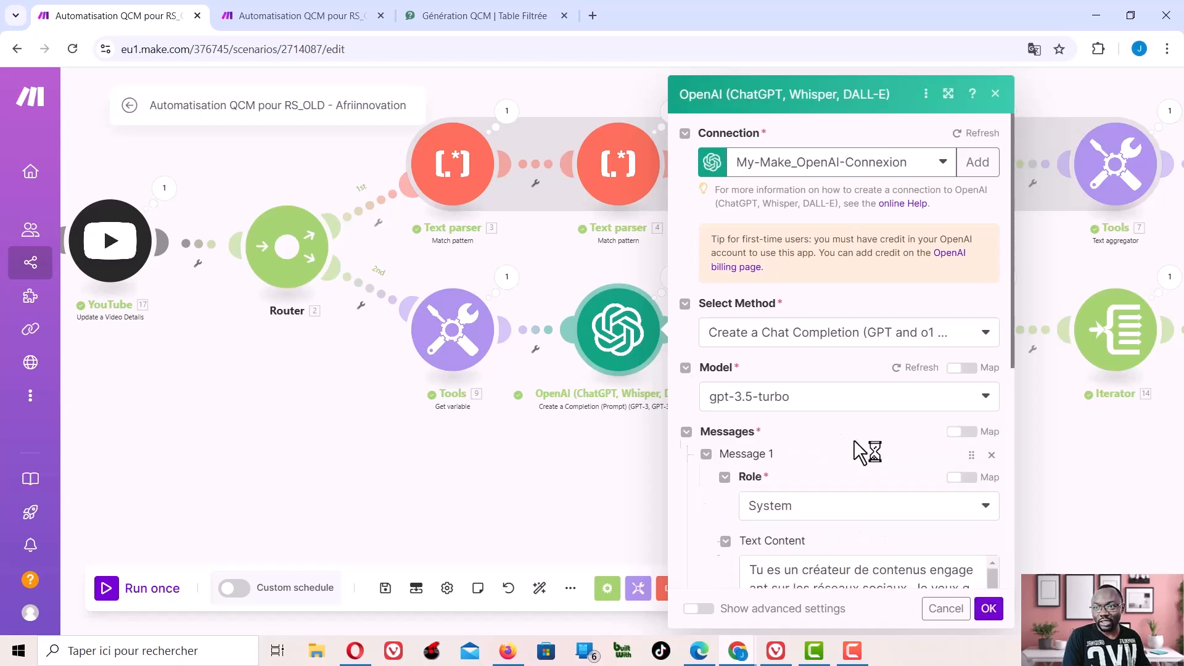
scroll(852, 434, down, 5)
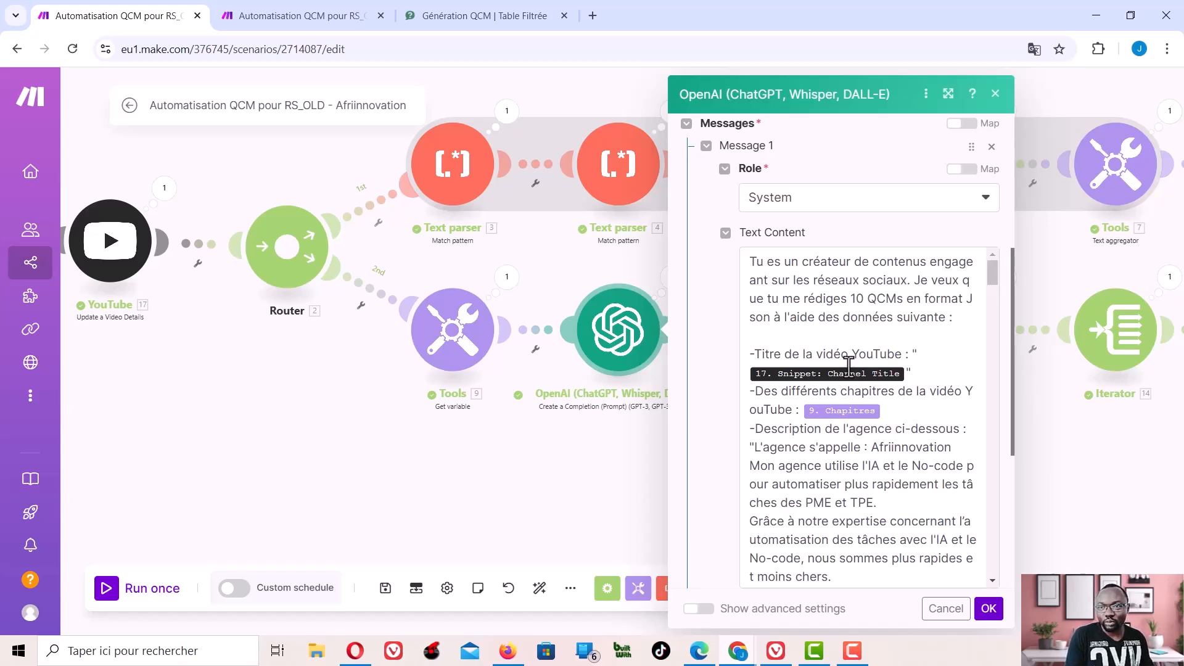
scroll(853, 383, down, 1)
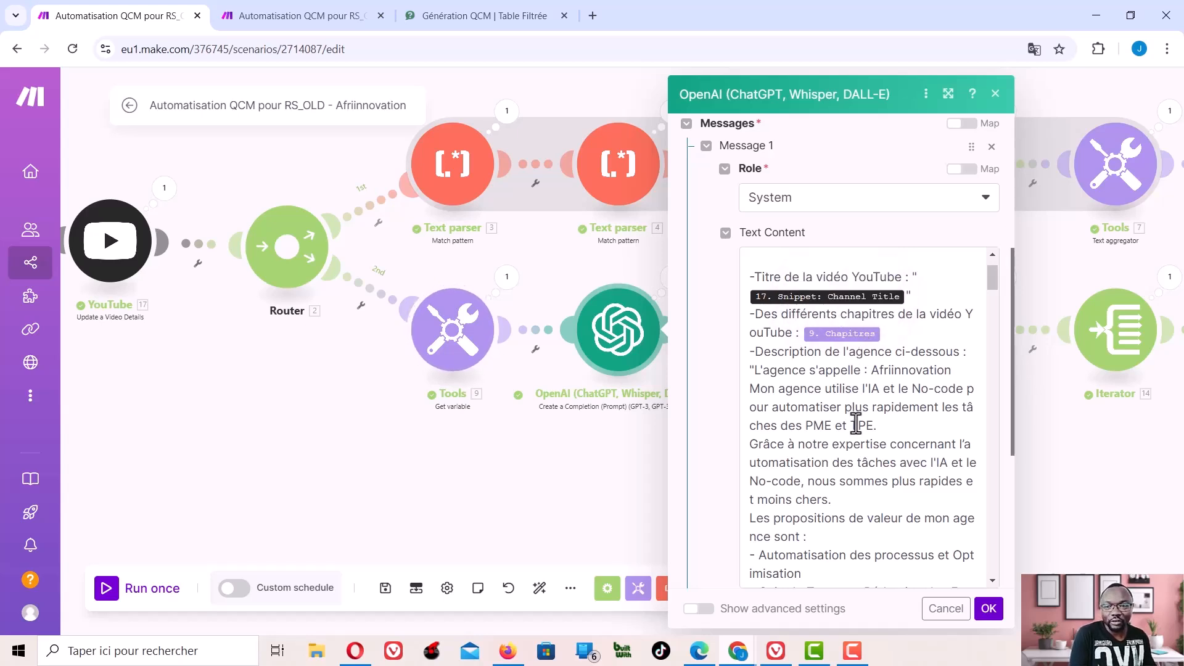
scroll(857, 419, down, 3)
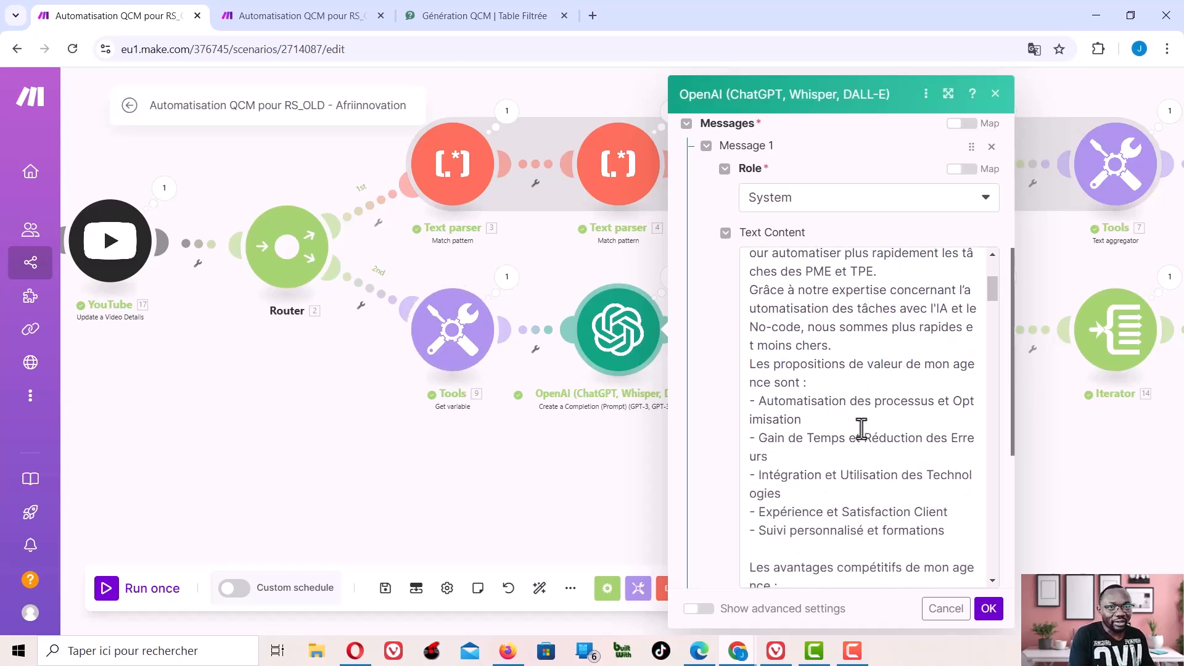
scroll(861, 427, down, 20)
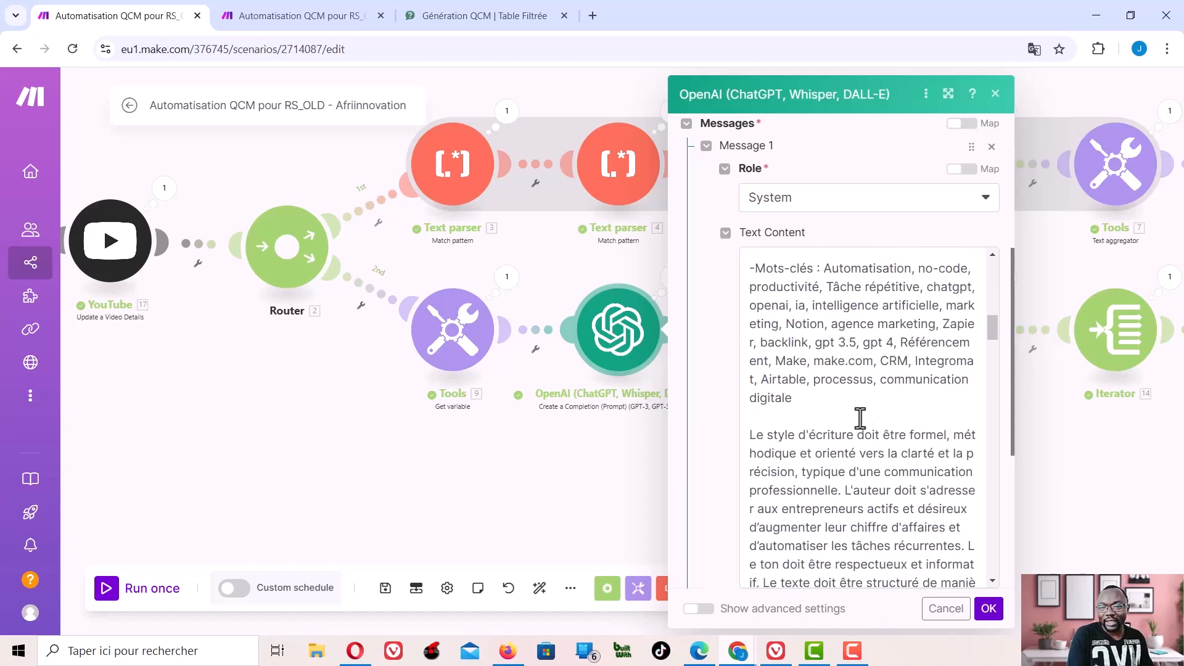
scroll(886, 412, down, 5)
Read the prompt's question format and JSON template from QCM1 through QCM10, and leave the OpenAI settings without saving changes
scroll(887, 401, up, 3)
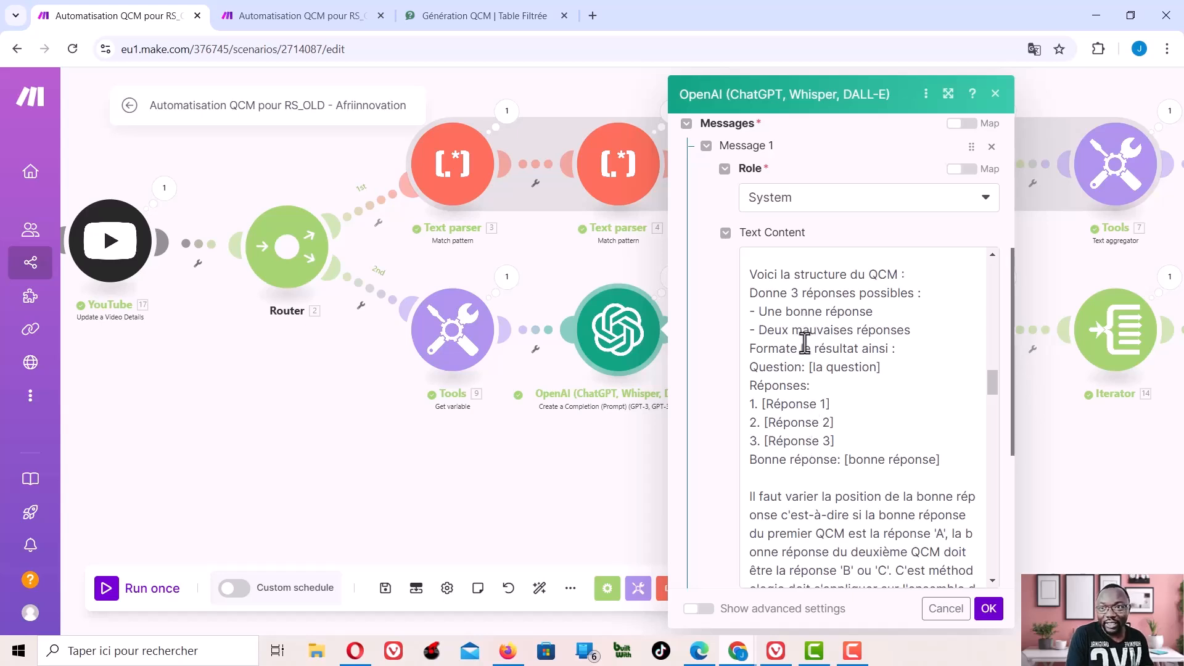
scroll(824, 404, down, 5)
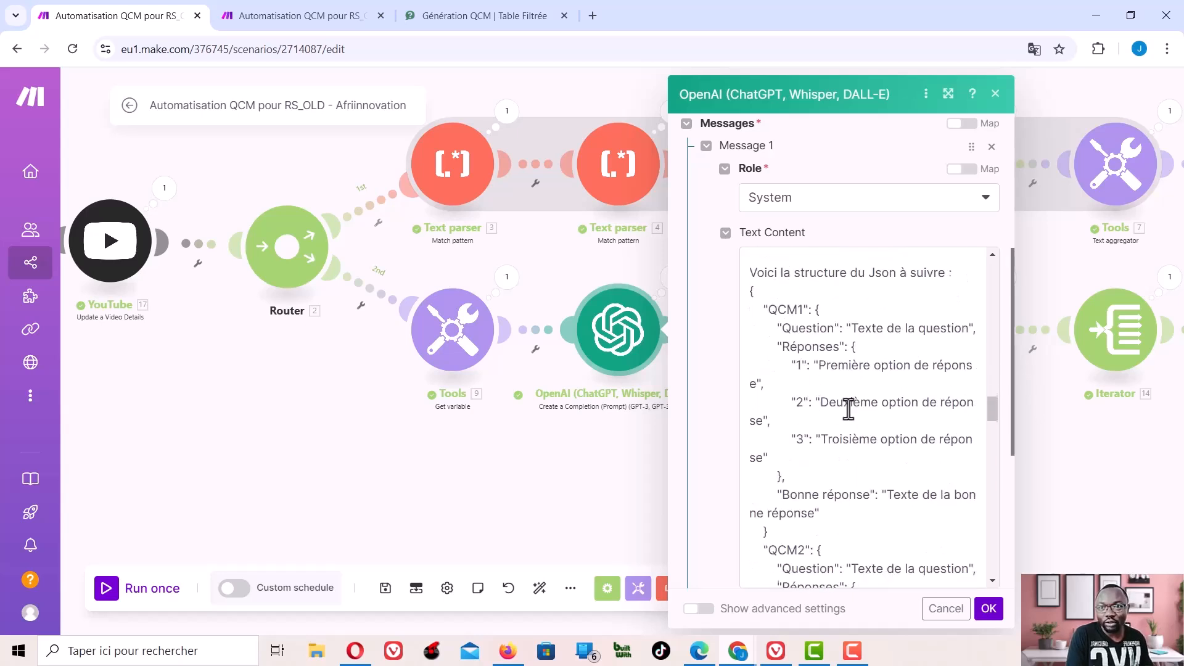
scroll(855, 436, up, 1)
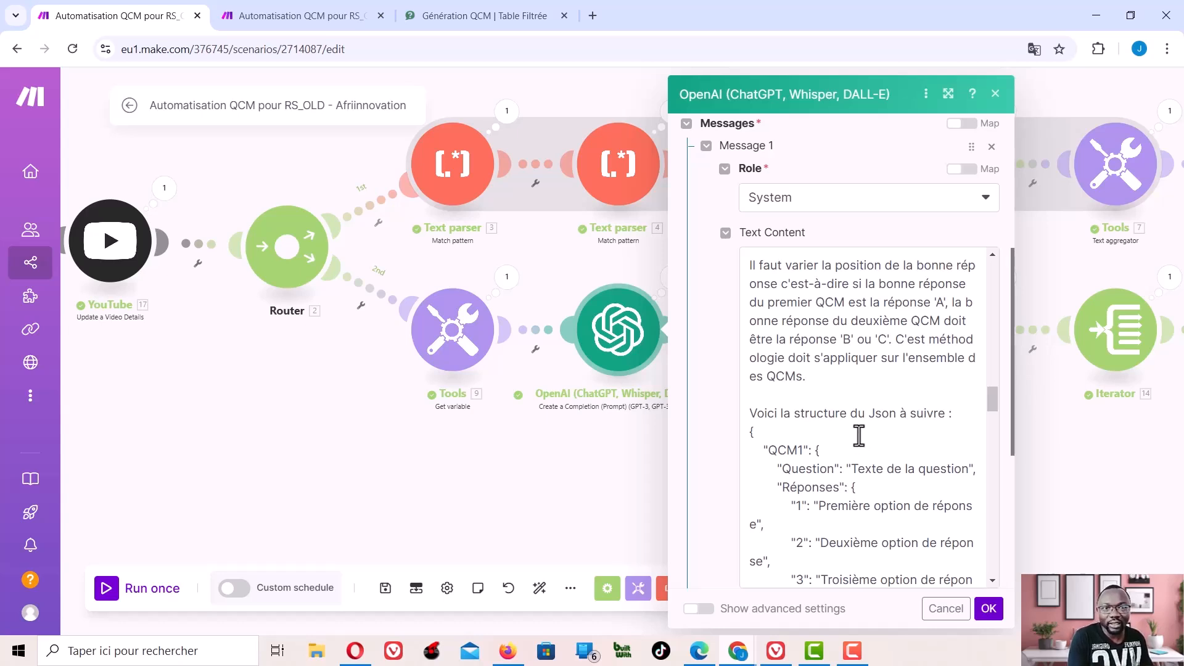
scroll(858, 435, down, 3)
scroll(859, 435, up, 2)
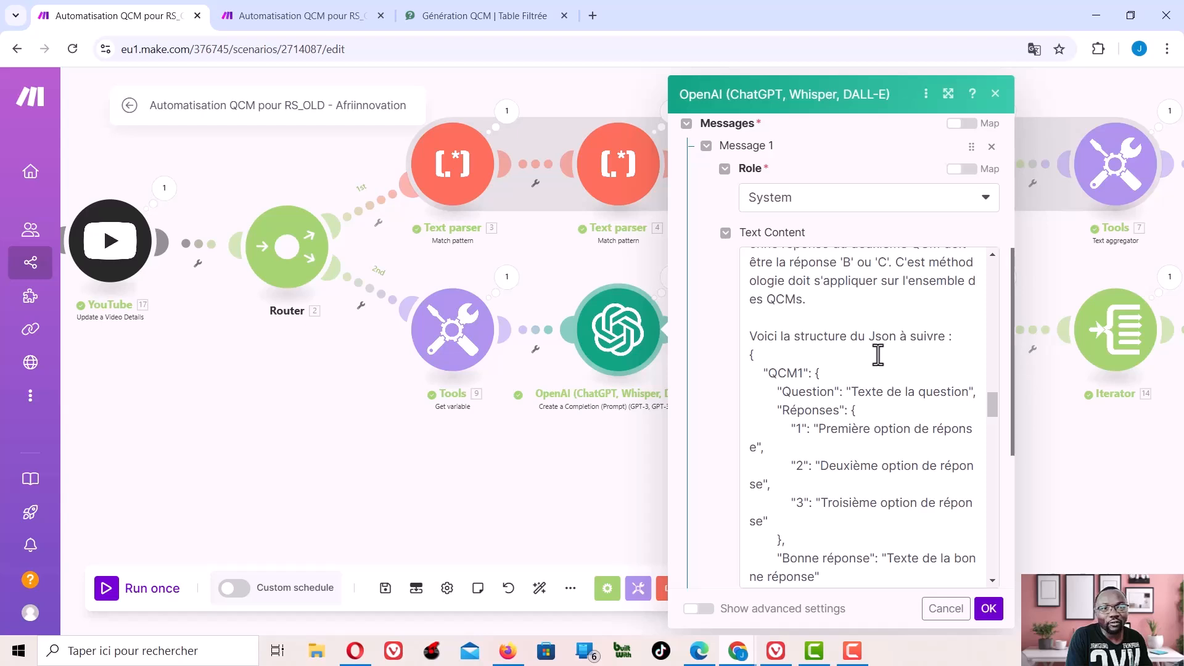
scroll(853, 364, down, 1)
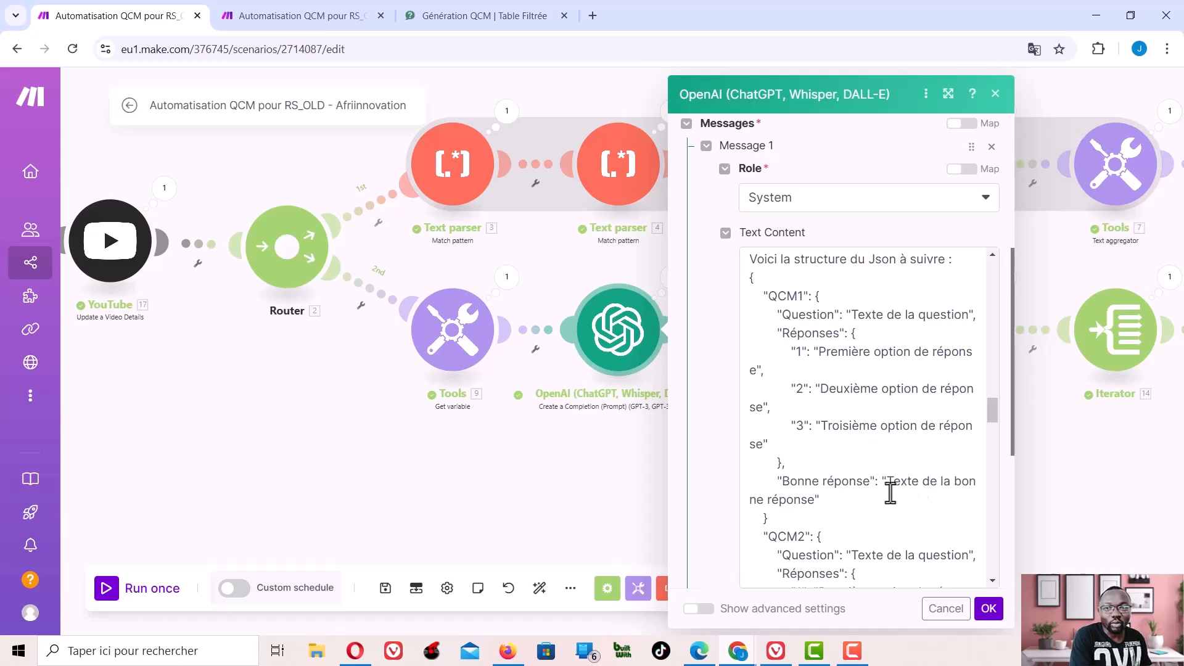
scroll(854, 432, down, 5)
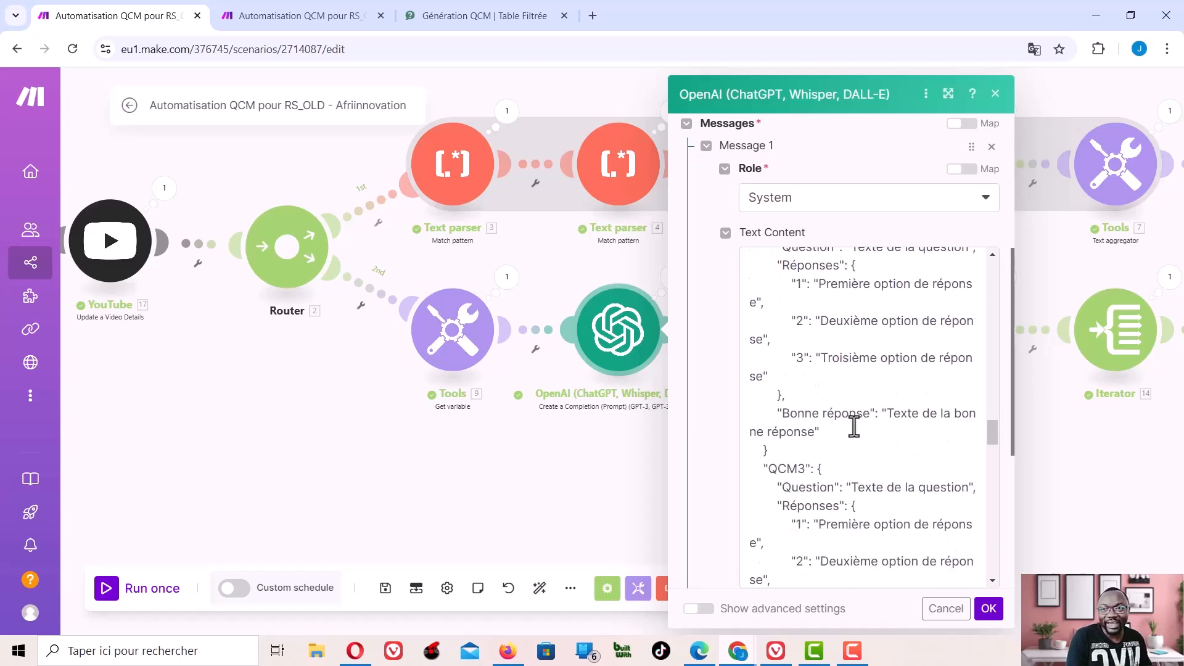
scroll(853, 426, down, 20)
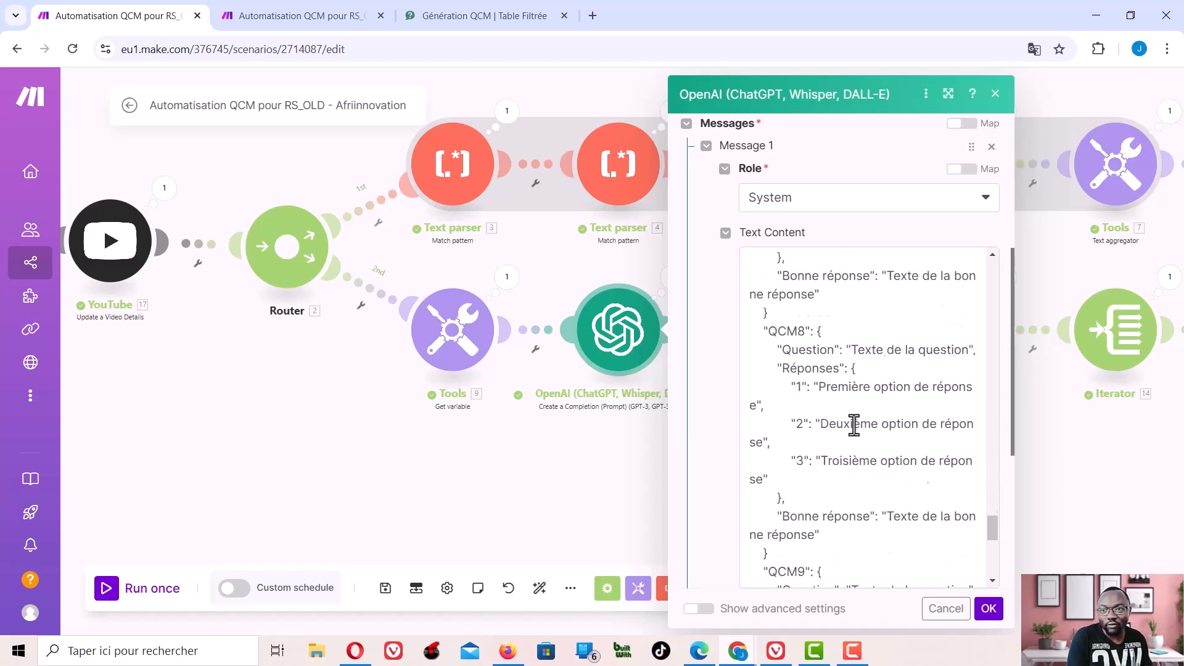
scroll(854, 425, down, 1)
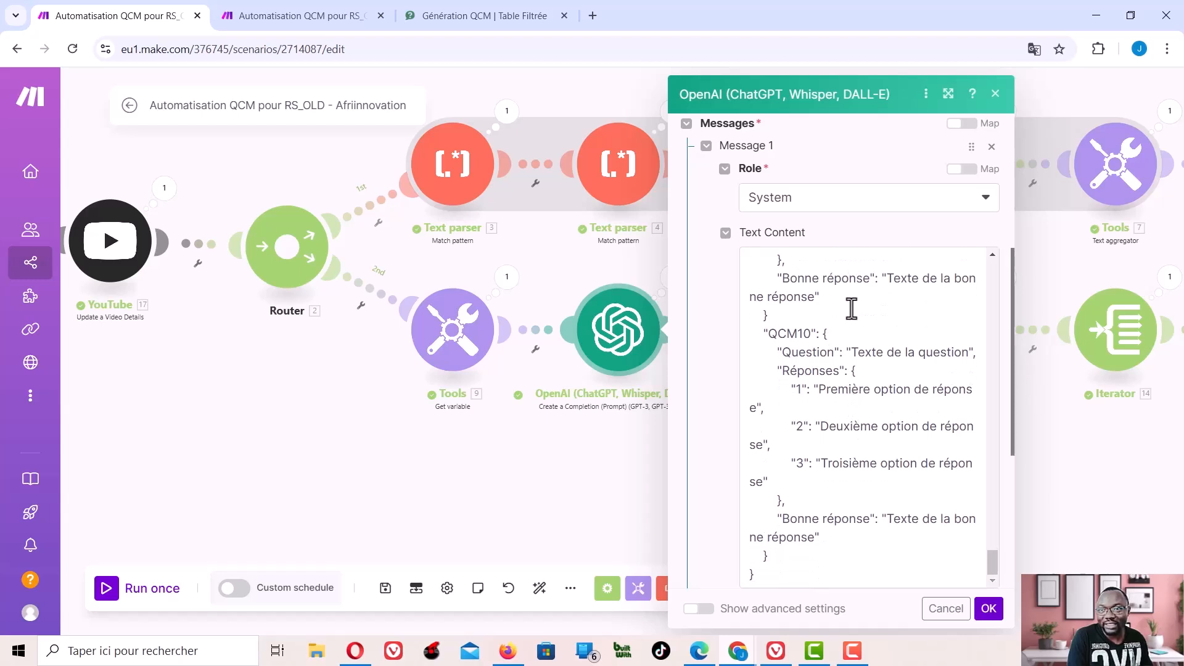
scroll(979, 579, up, 1)
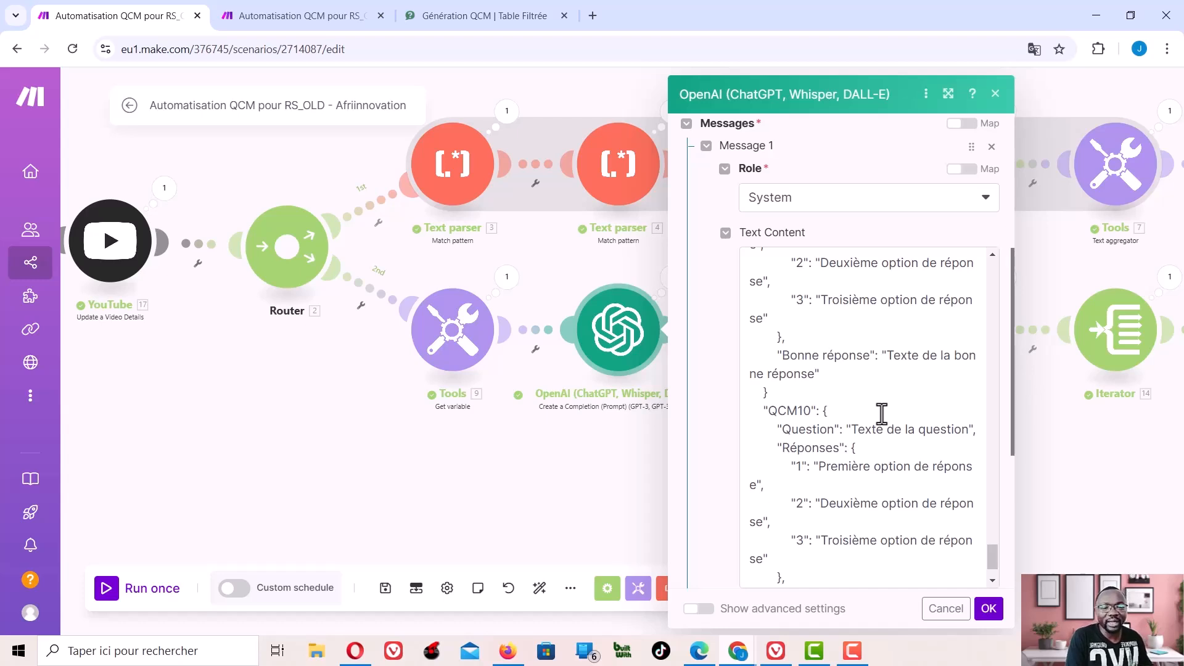
click(945, 608)
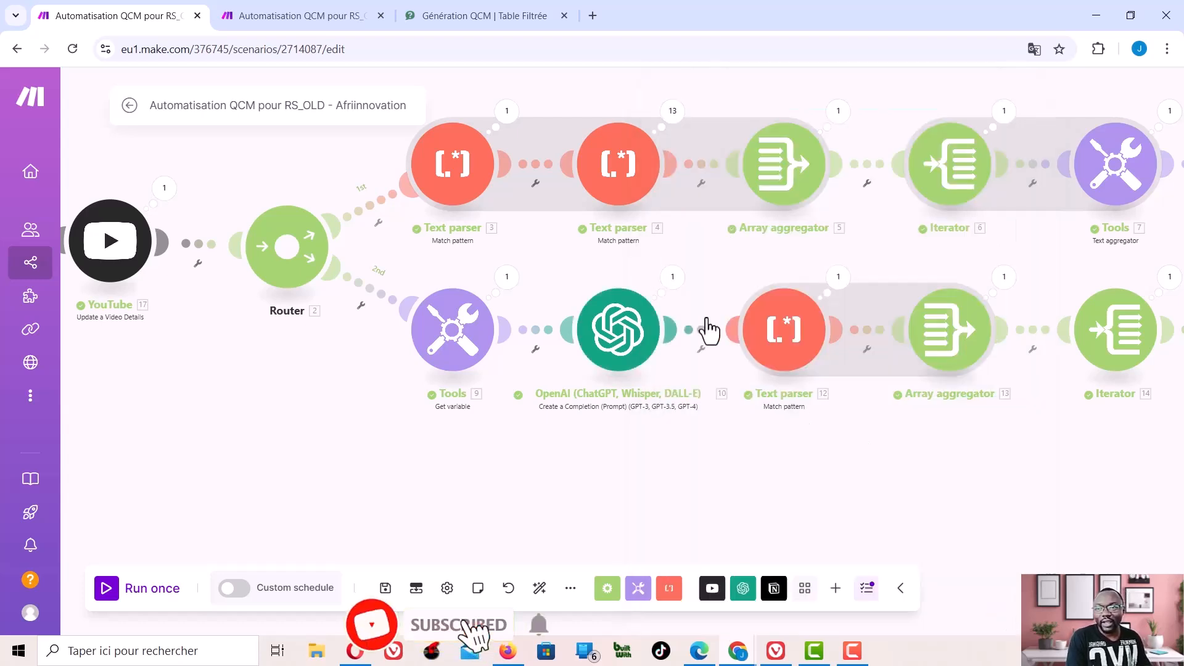
Inspect the OpenAI module's execution output, expanding the first choice's message content to examine the generated questions in JSON
click(673, 278)
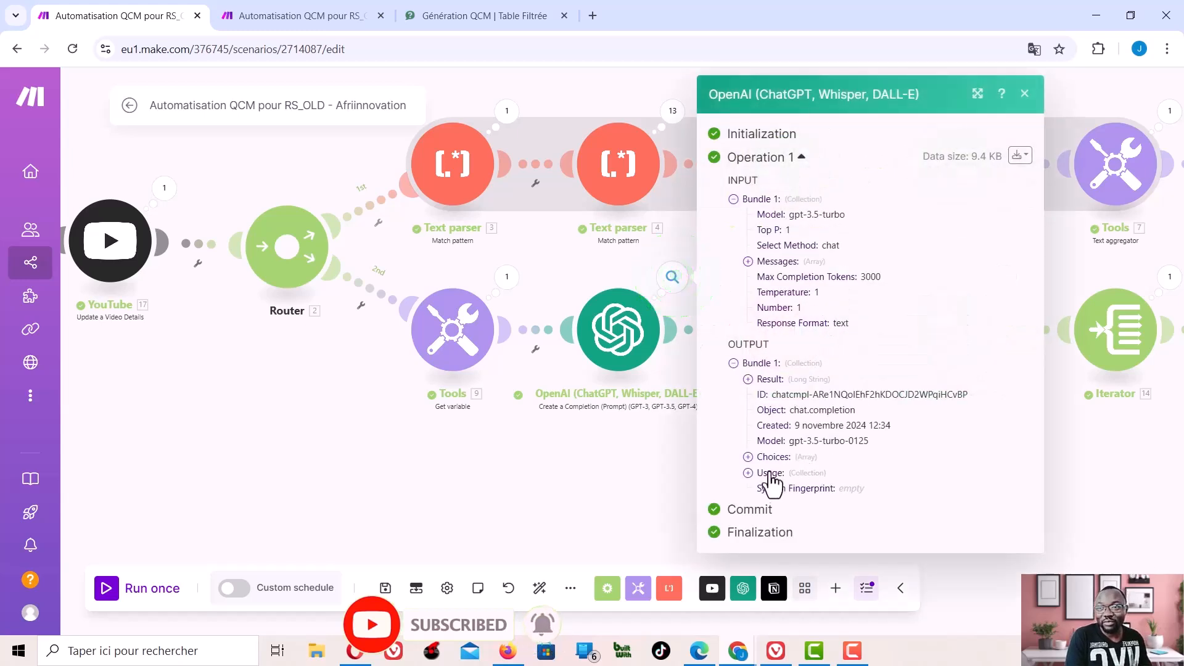
click(748, 457)
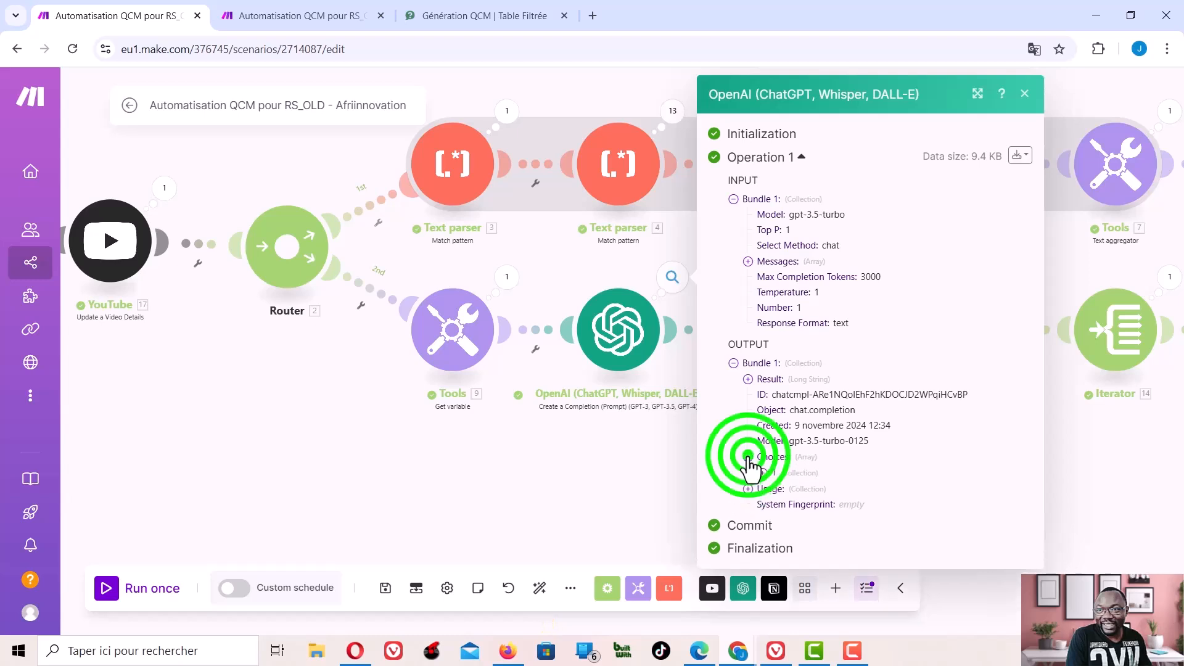
click(763, 473)
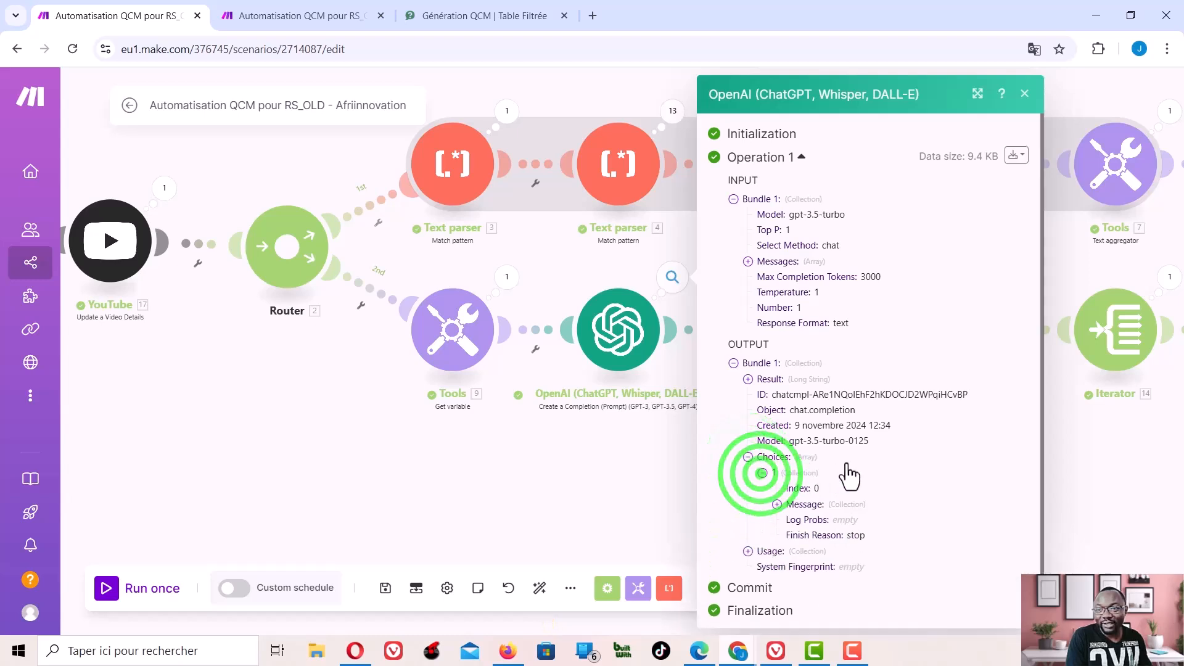
click(777, 501)
scroll(820, 493, down, 1)
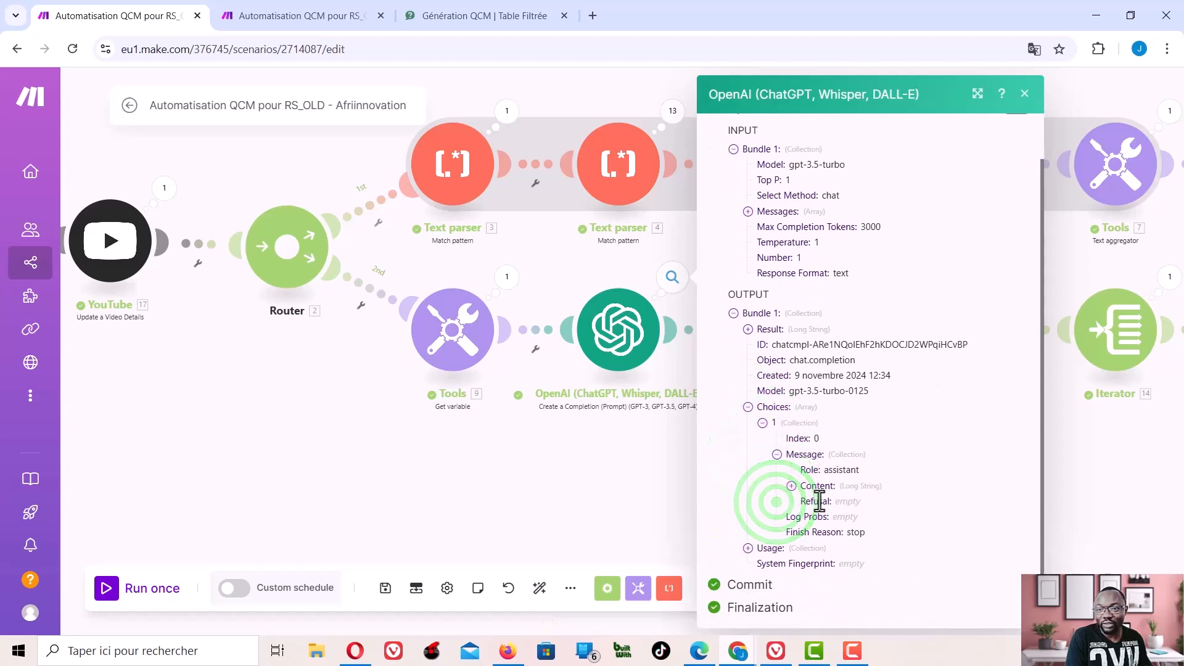
click(792, 487)
scroll(872, 447, down, 10)
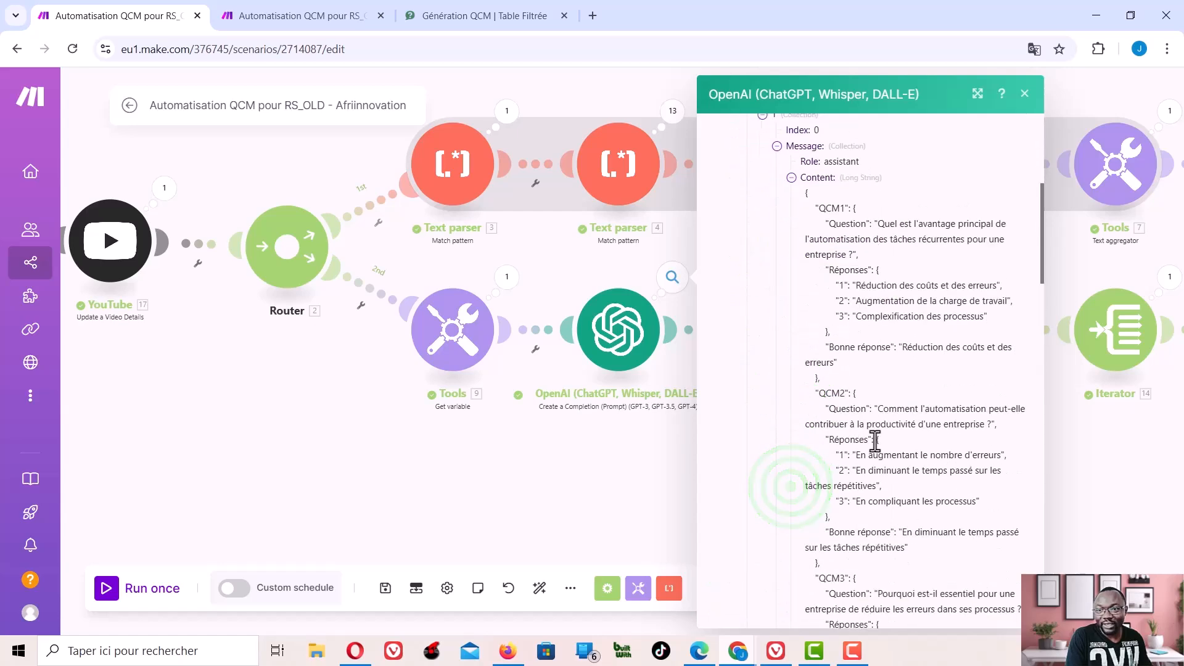
scroll(875, 440, up, 3)
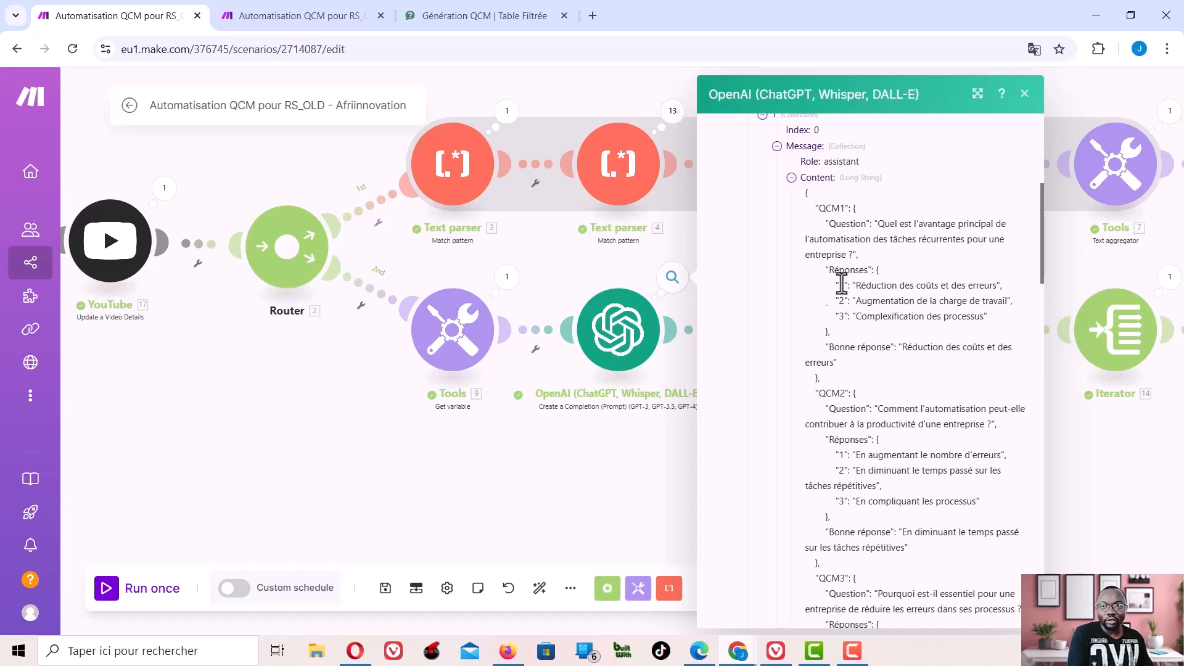
Reopen the OpenAI module's execution output, expand the first choice's message content to reread the generated questions, and close the results
click(617, 450)
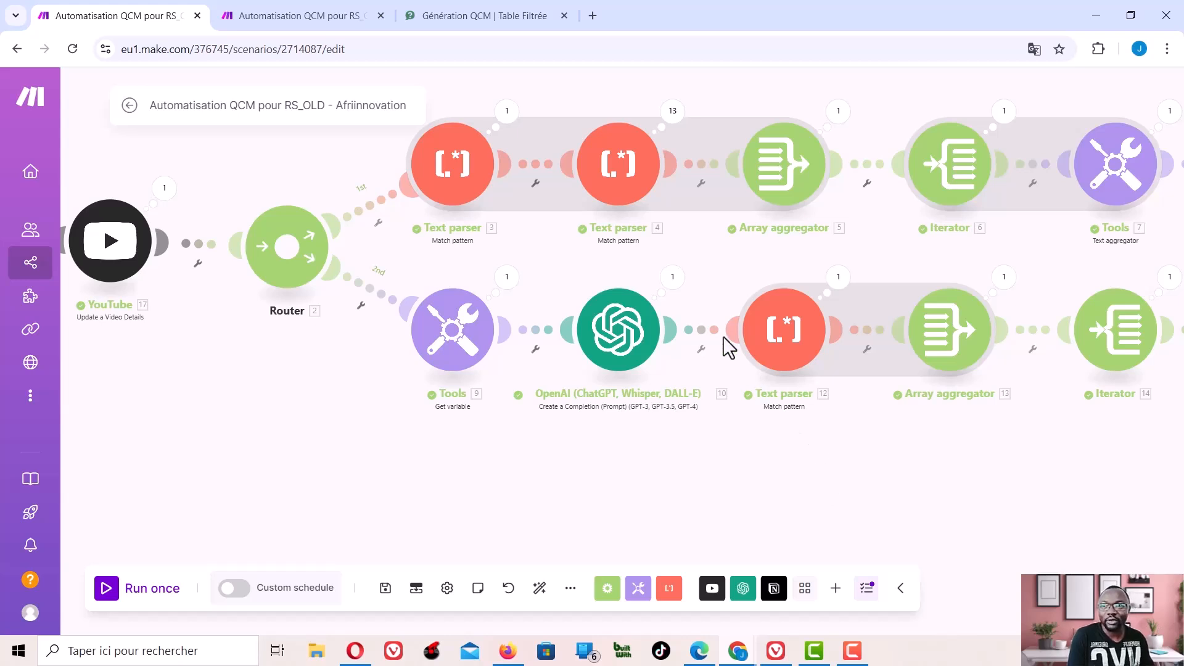
click(671, 275)
click(748, 456)
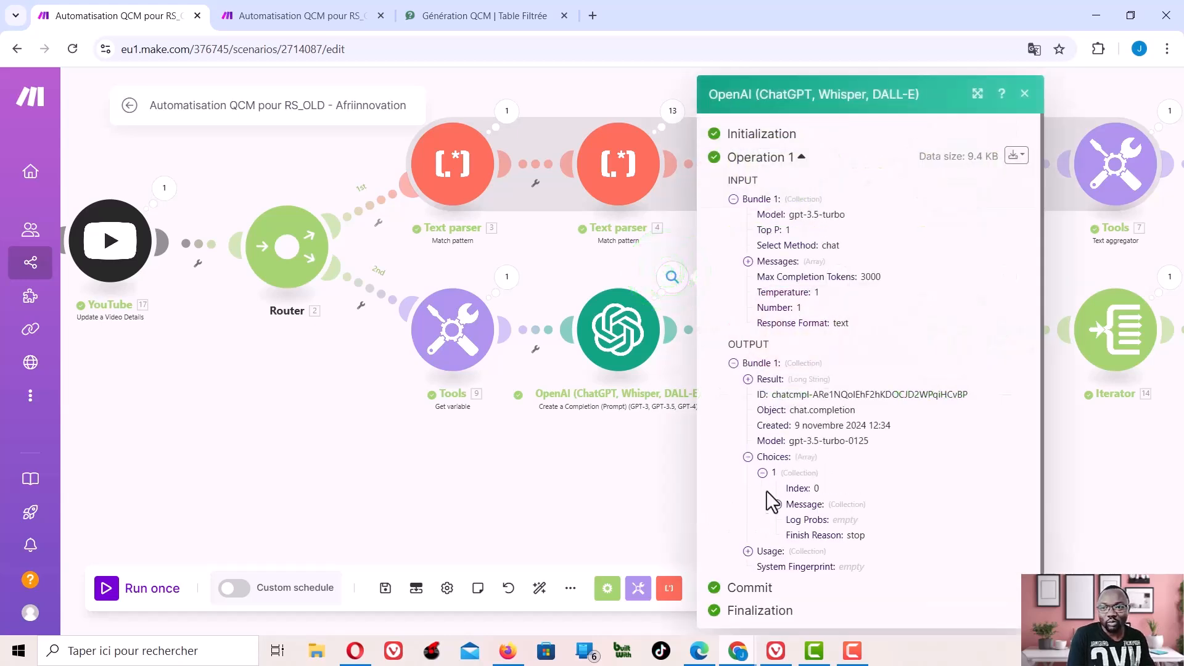
click(776, 505)
scroll(789, 493, down, 1)
click(791, 487)
scroll(850, 413, down, 4)
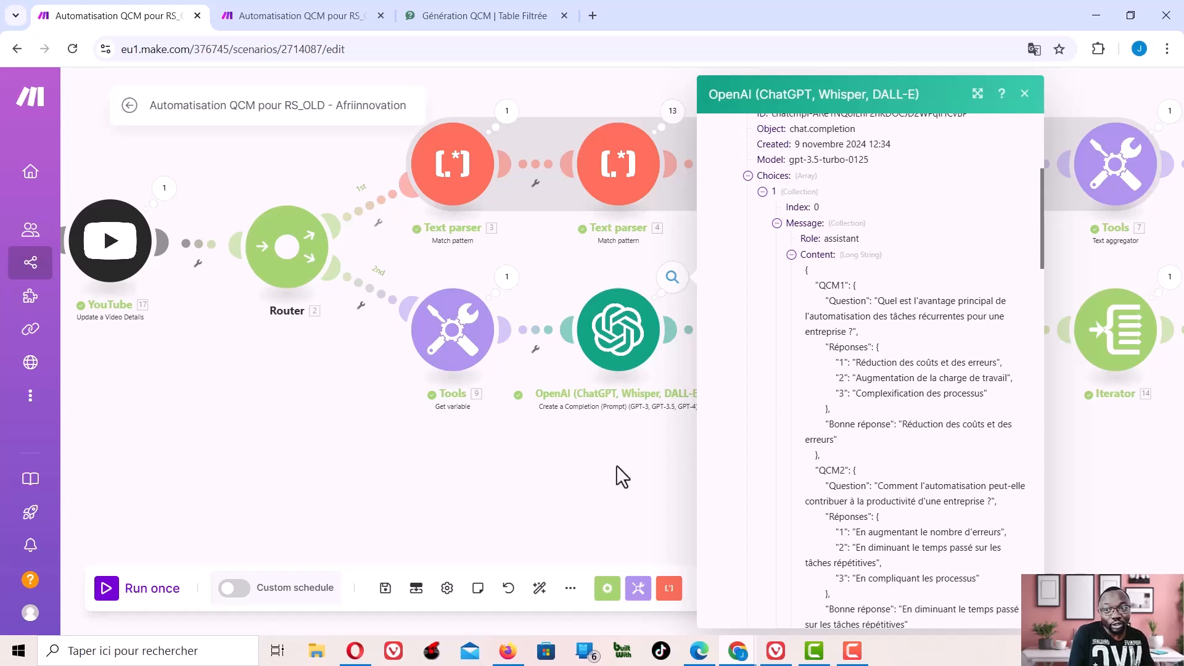
click(619, 487)
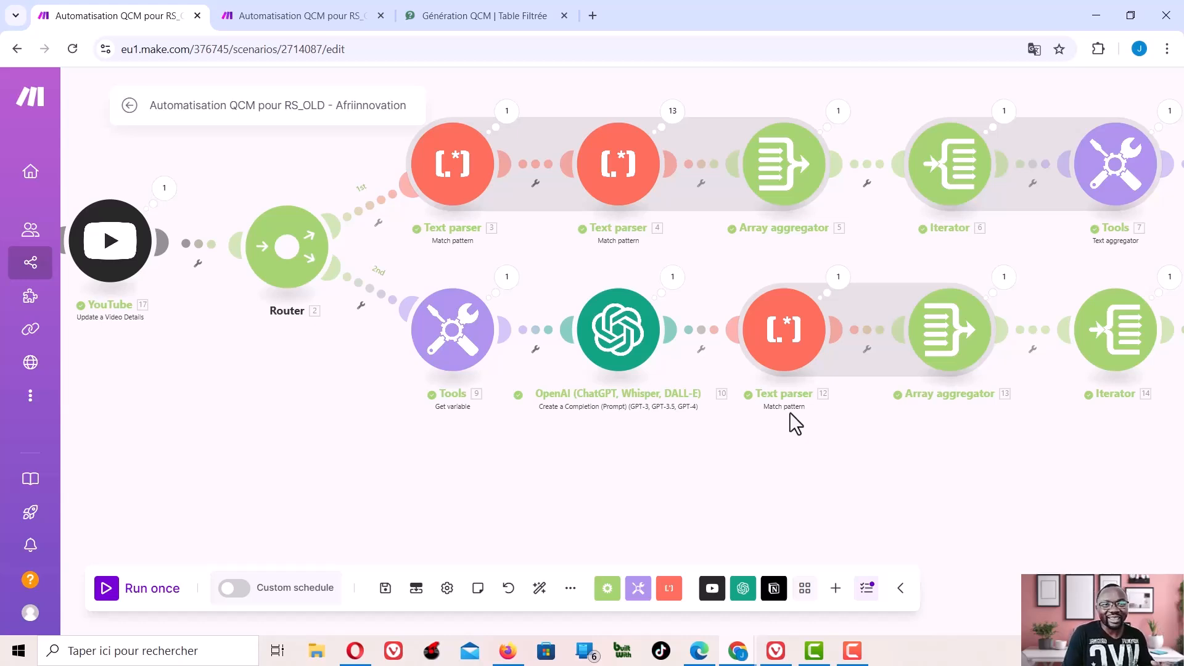
Review the regular expression pattern, match options and source text in the 2nd route's Text parser settings, leaving them unchanged
click(790, 333)
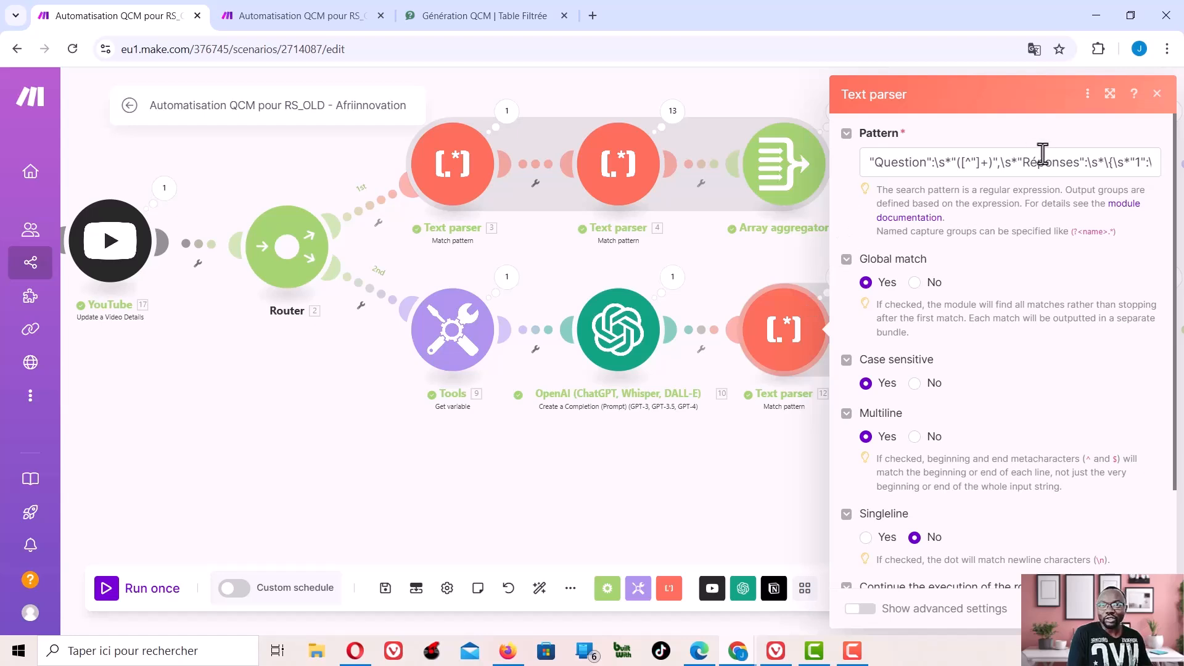
scroll(1029, 271, down, 2)
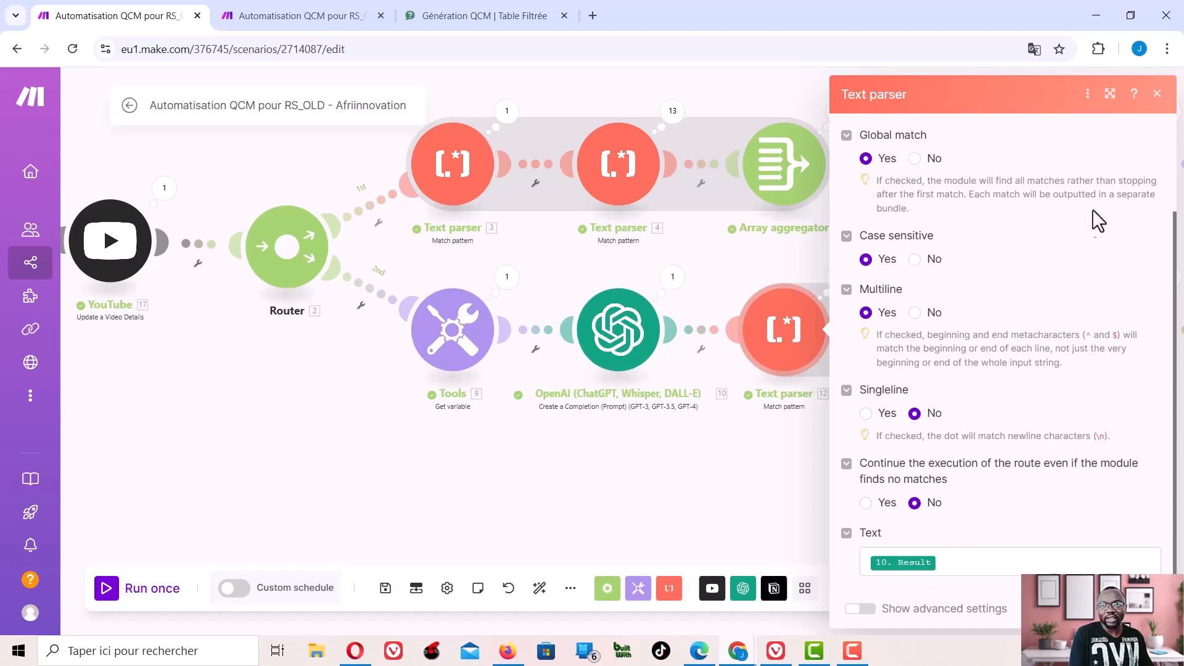
scroll(1073, 205, up, 2)
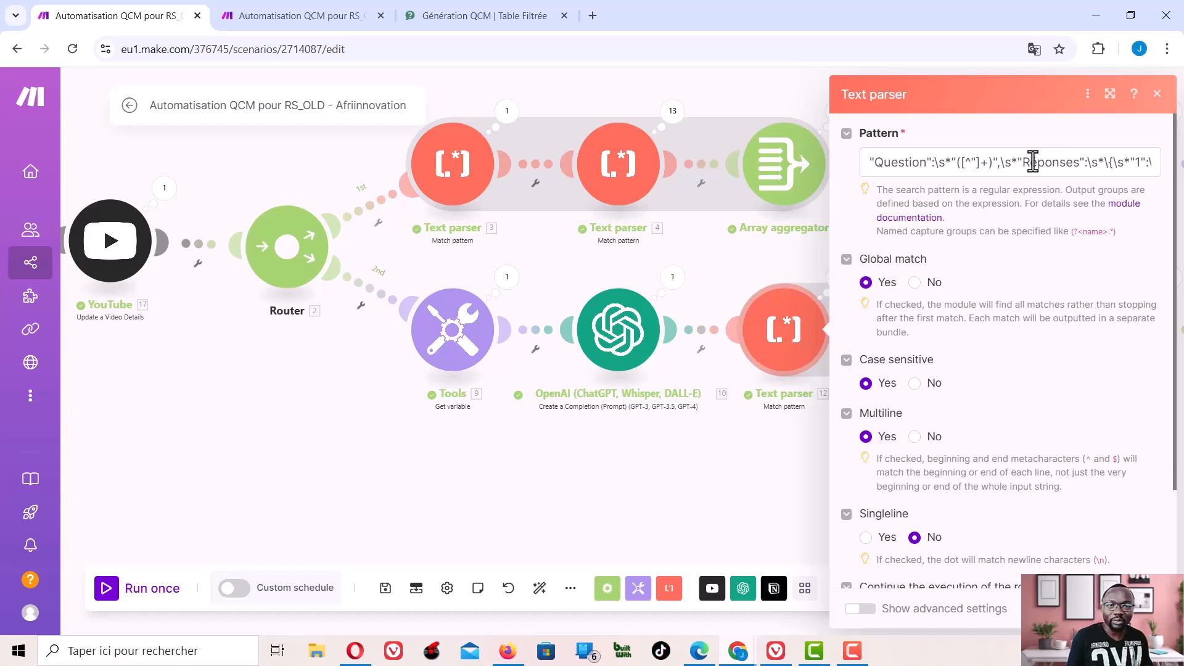
click(750, 255)
Examine the 2nd route's Text parser output from the first bundle's question and answers down to Bundle 10, and close the results
click(838, 277)
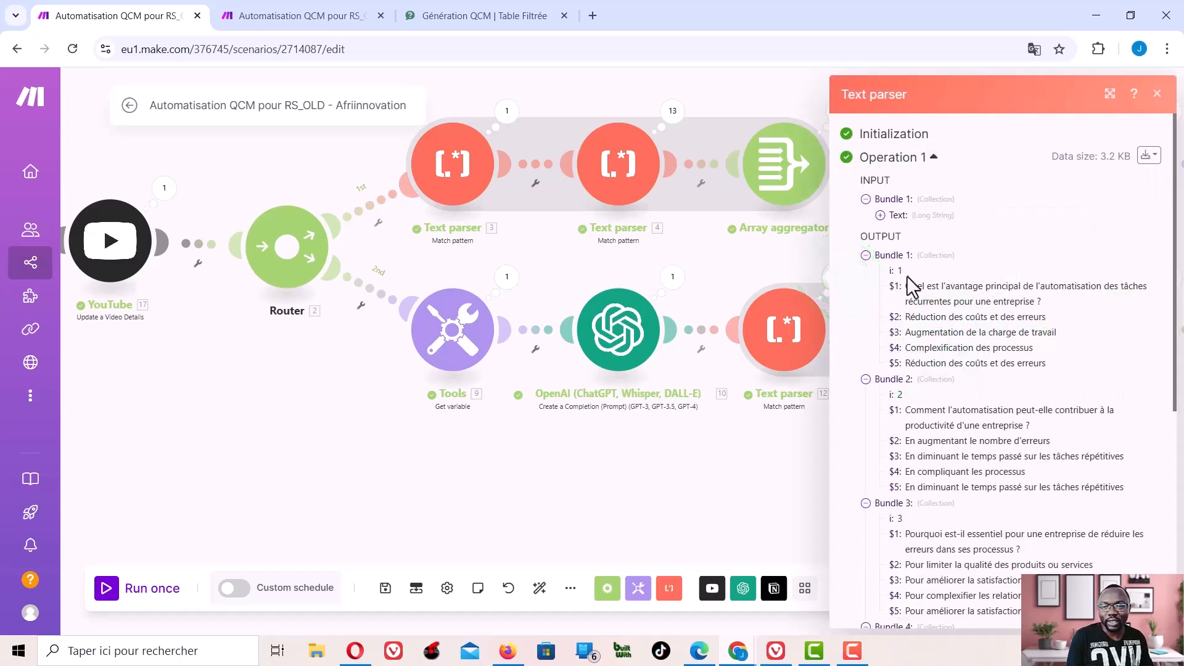
scroll(920, 280, down, 1)
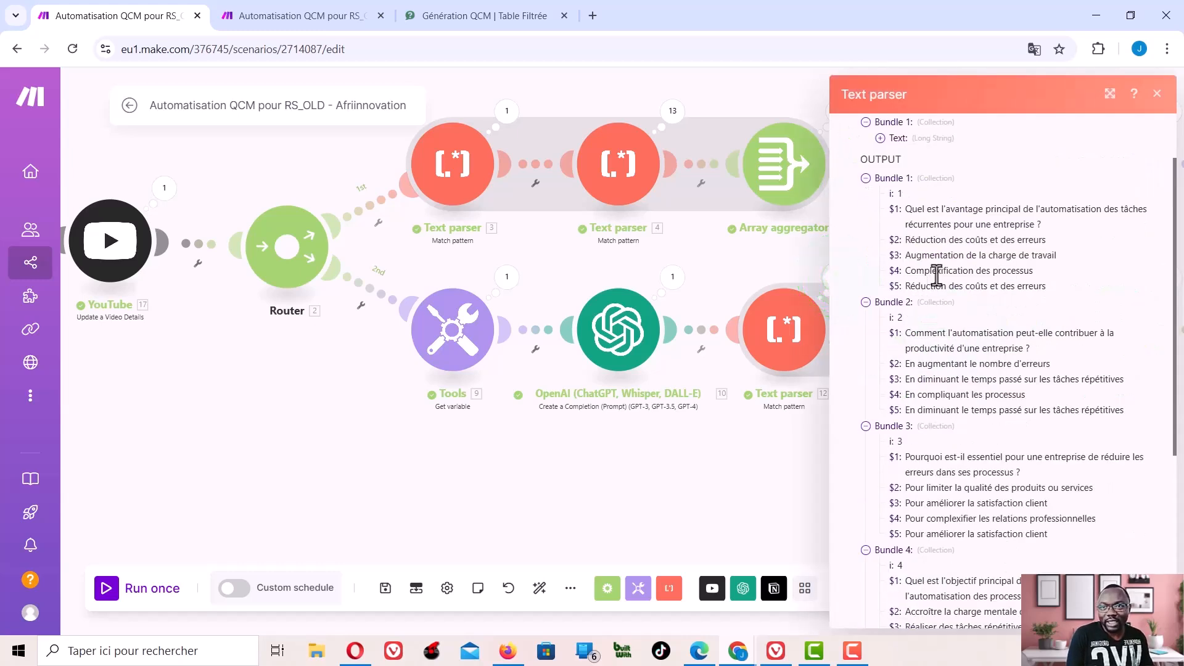
scroll(915, 212, up, 1)
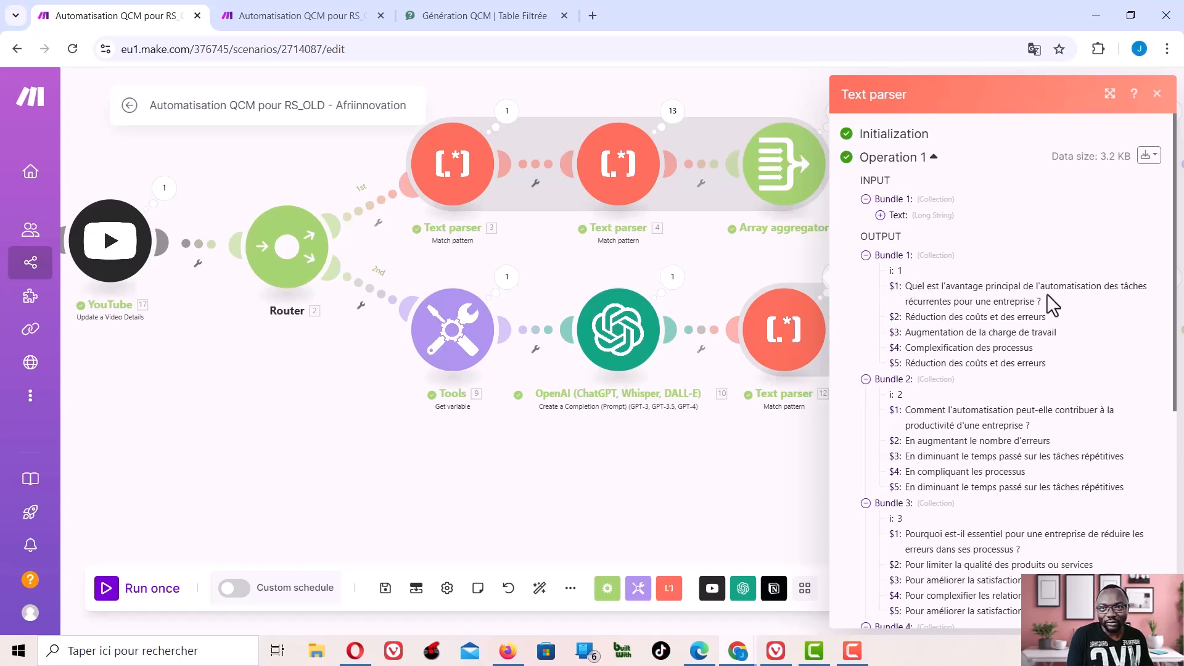
drag(1049, 299, 895, 292)
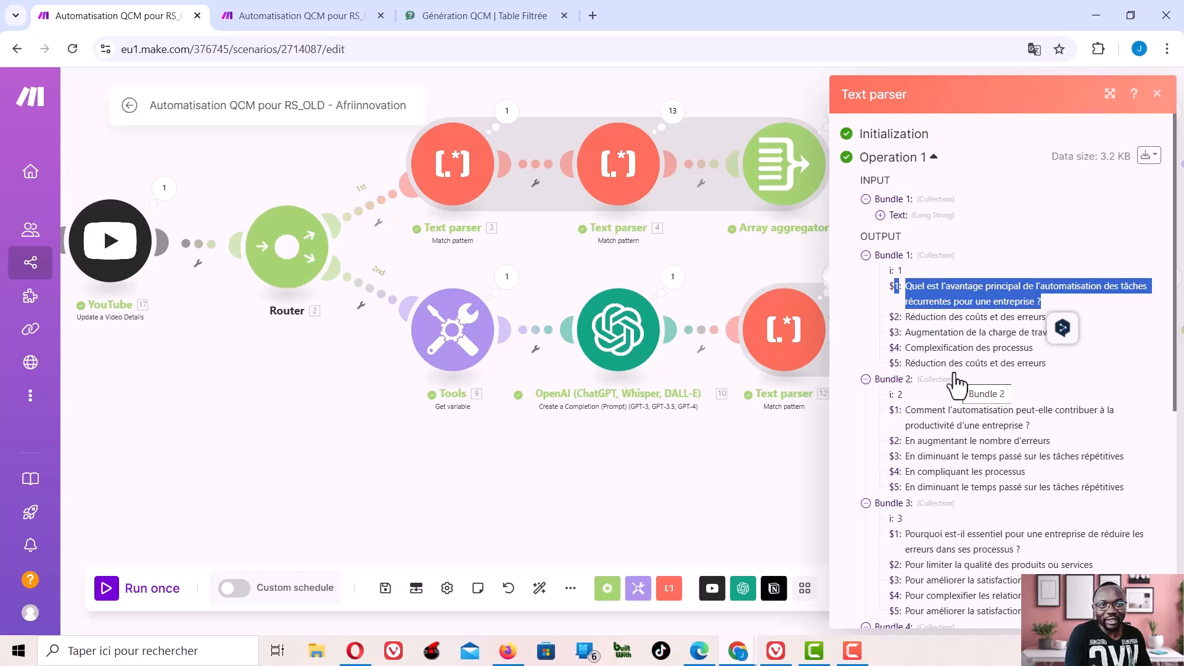
scroll(959, 373, down, 3)
scroll(966, 357, down, 4)
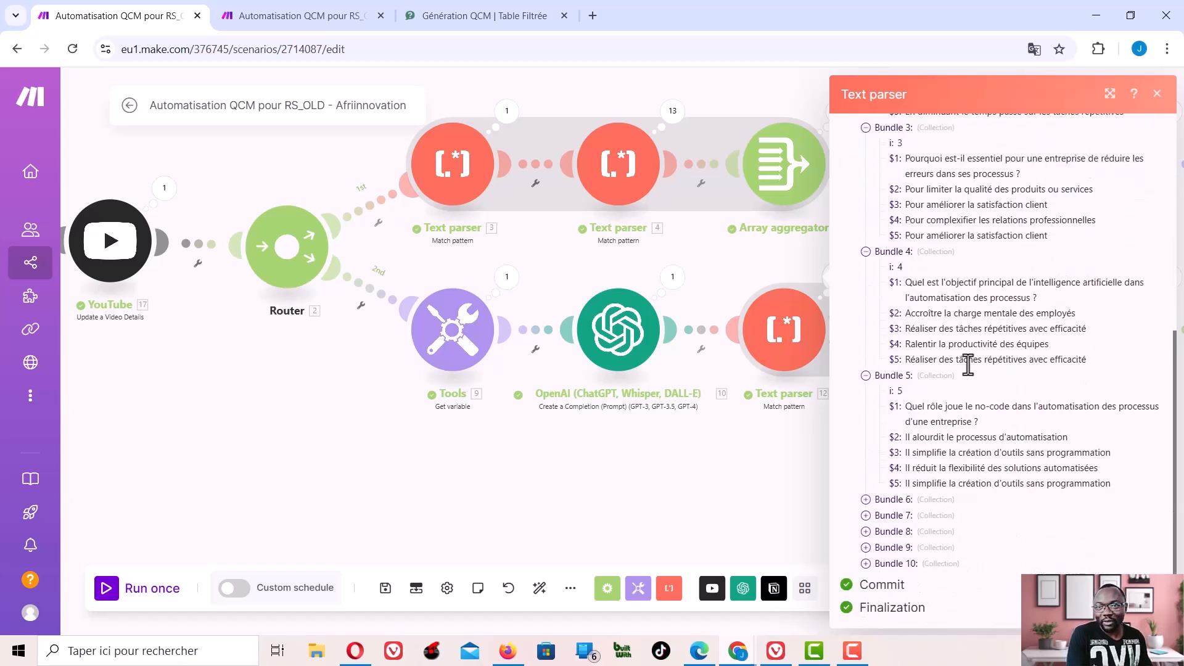
click(900, 564)
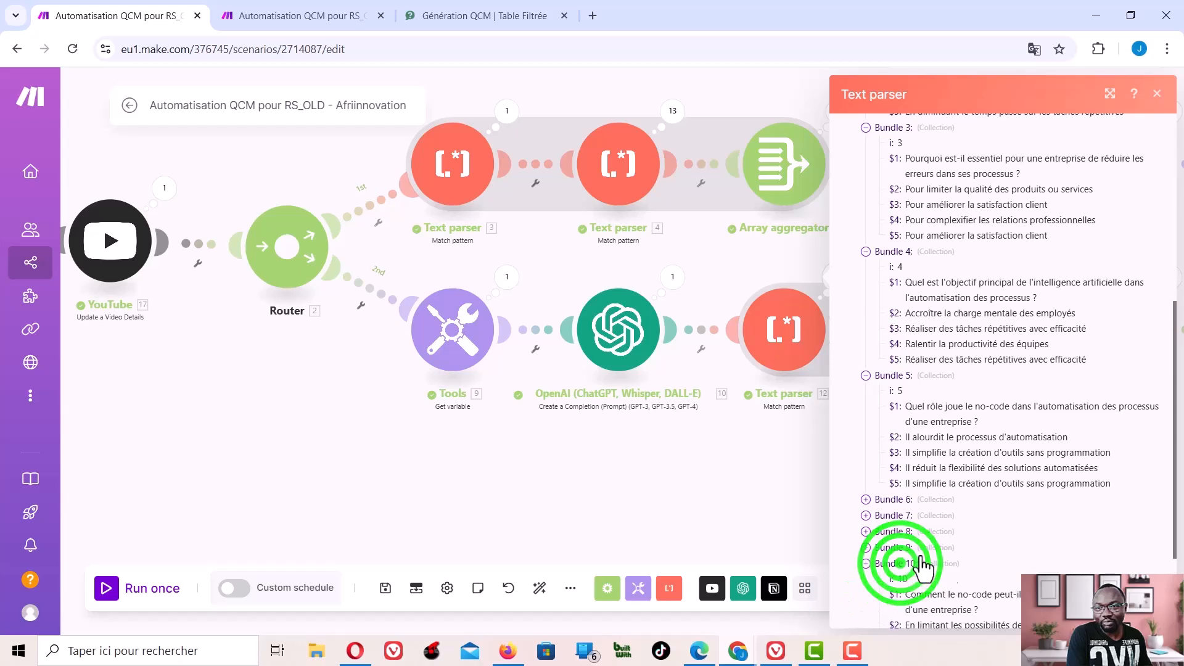
scroll(986, 573, down, 2)
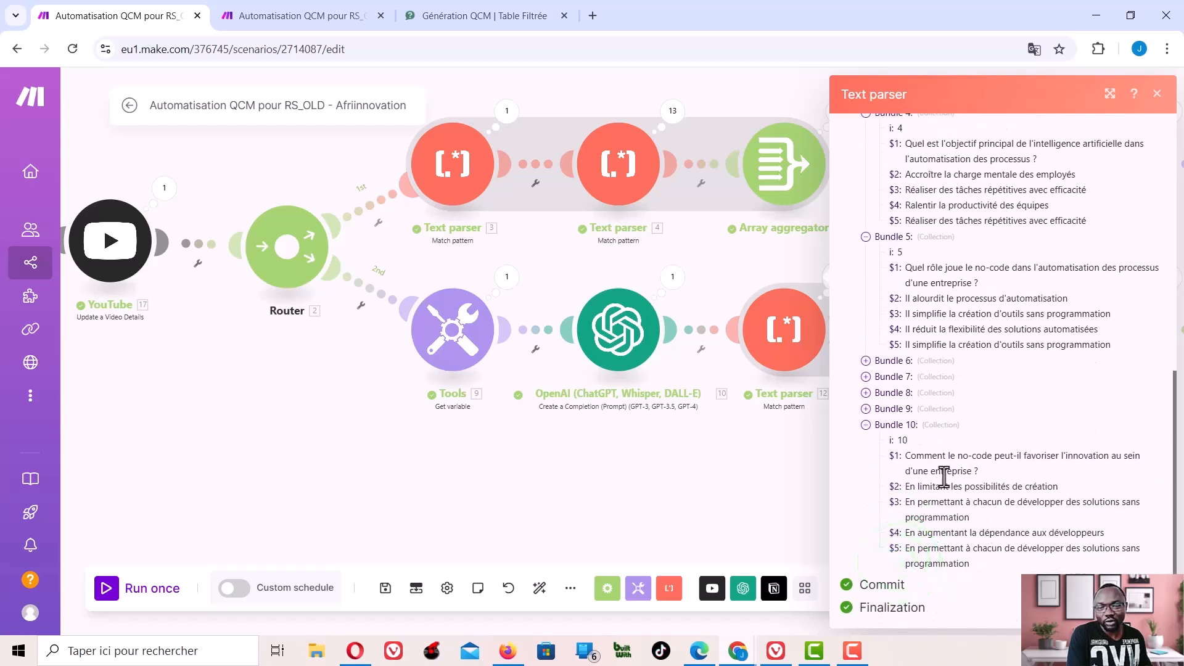
click(718, 473)
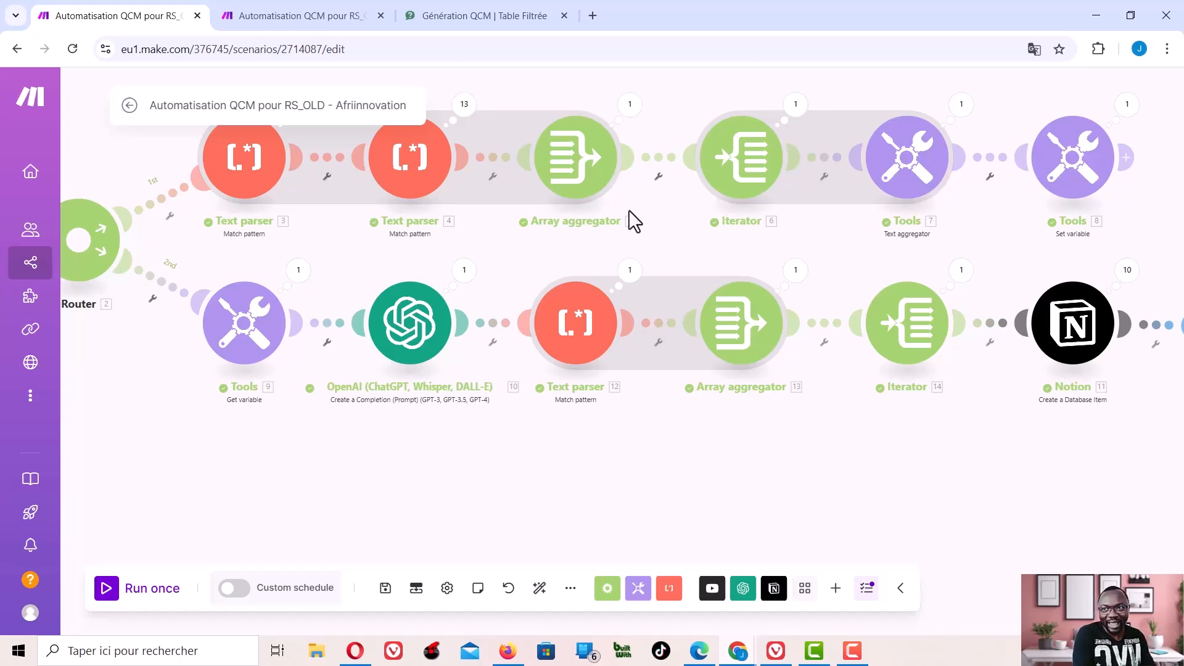
Review the 2nd route's Array aggregator source module and aggregated fields, comparing them with the Text parser's output values $1 to $5
click(742, 329)
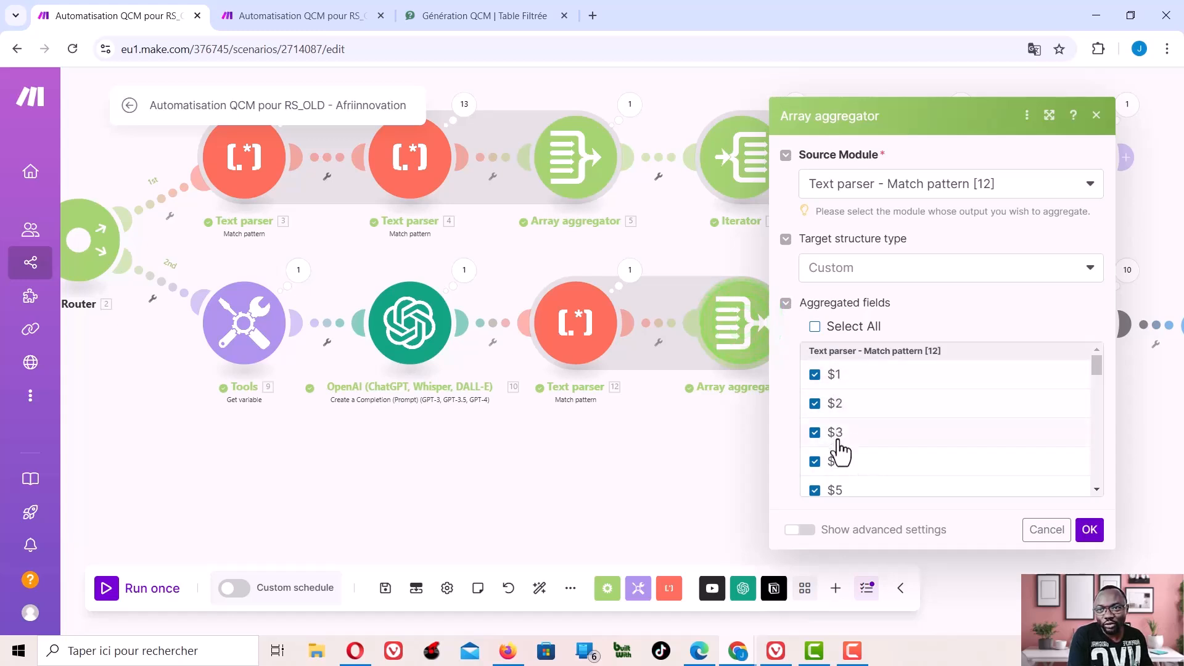
scroll(841, 481, down, 1)
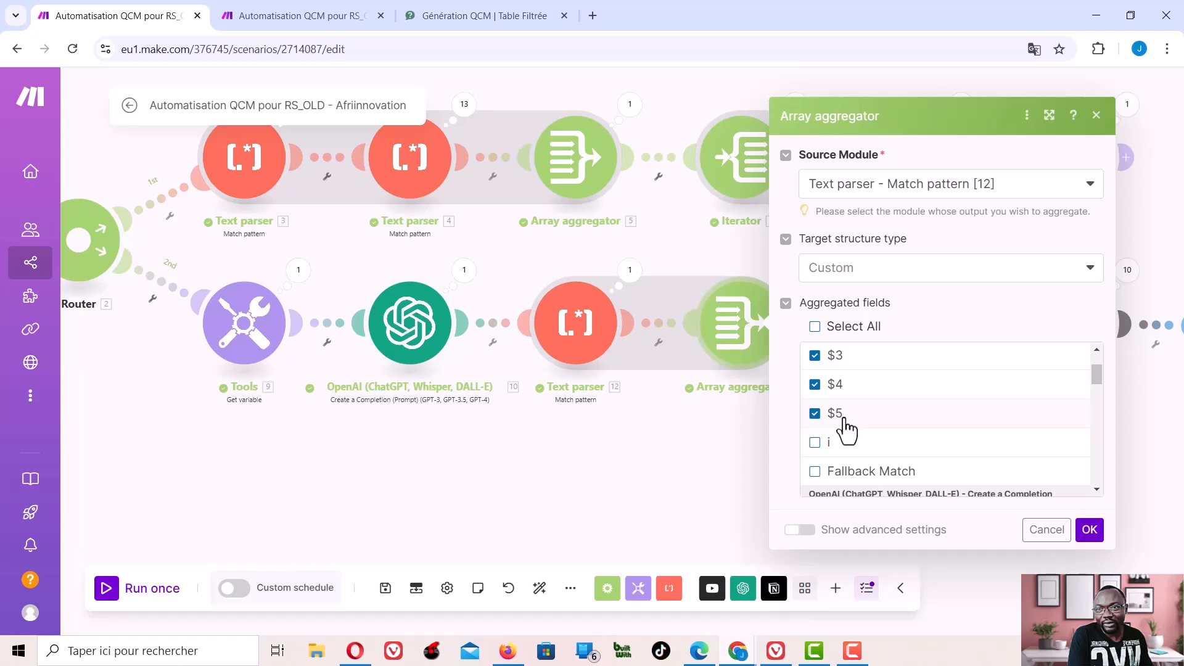
click(619, 452)
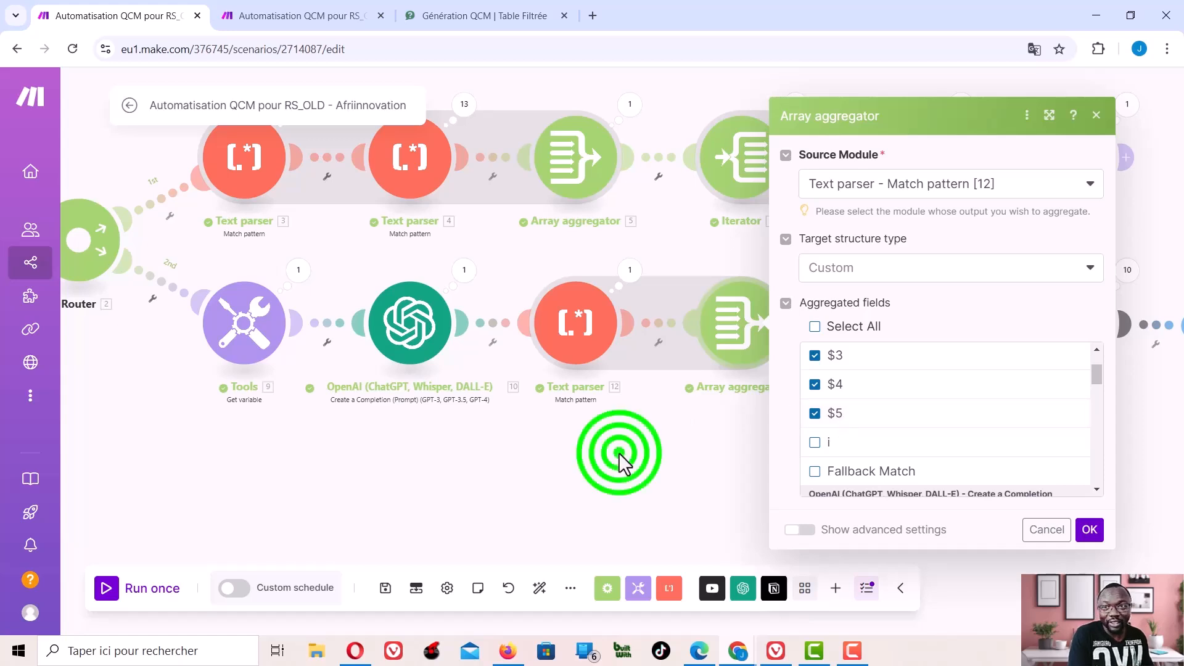
click(629, 270)
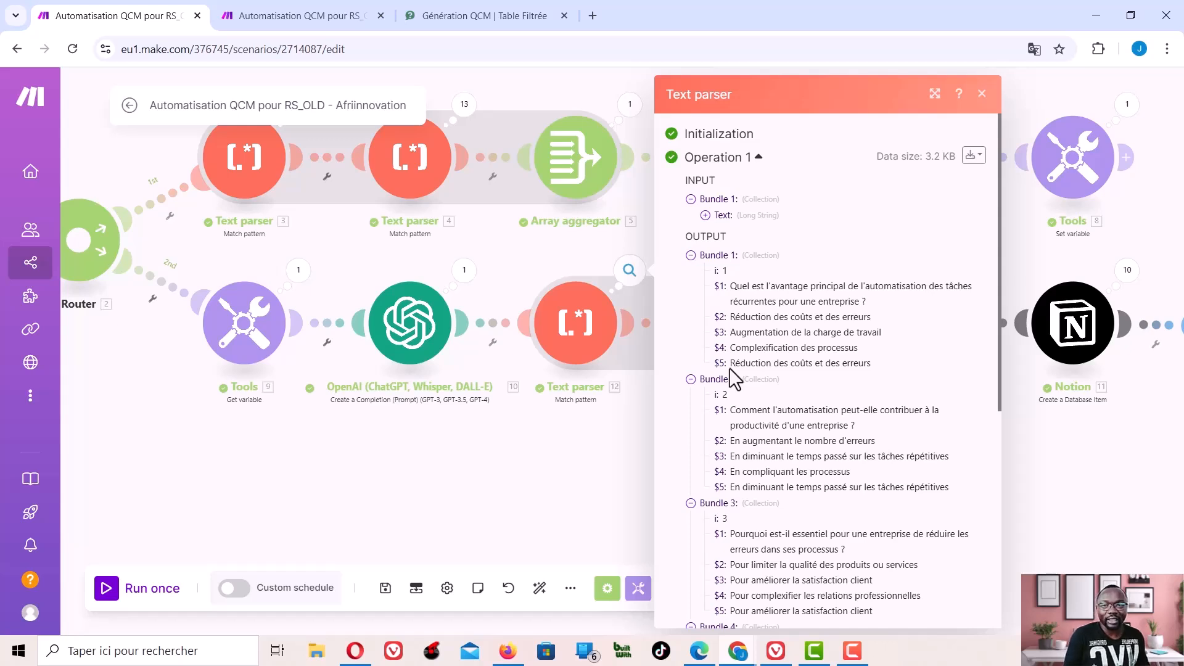
click(579, 470)
click(732, 336)
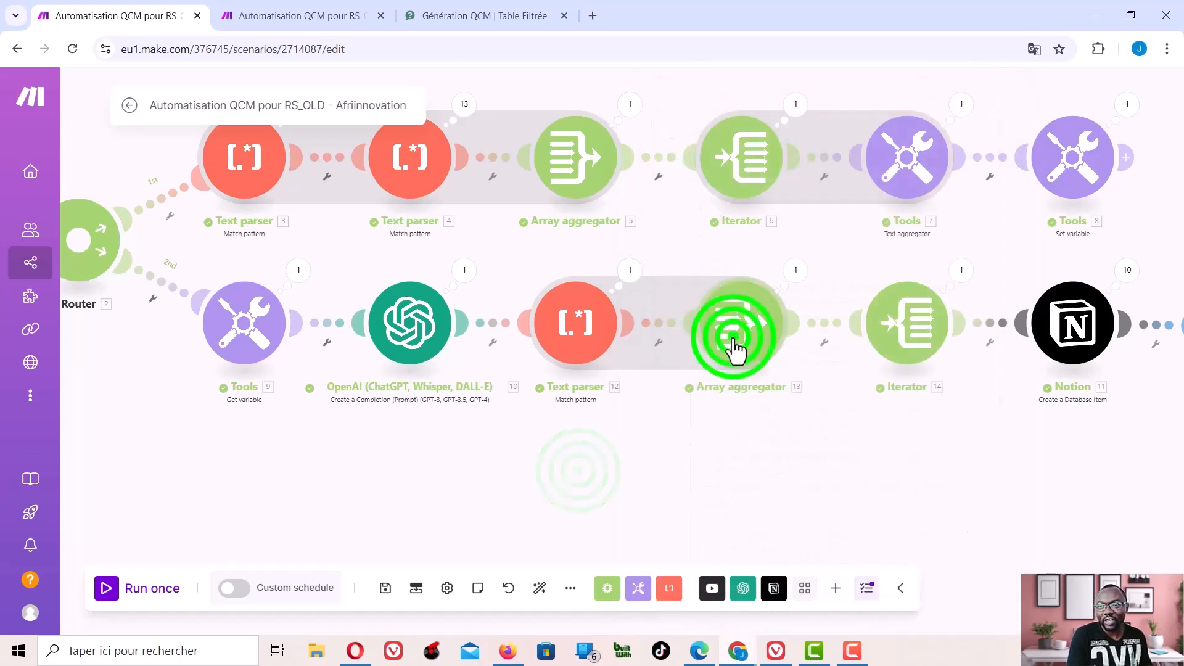
scroll(843, 406, down, 1)
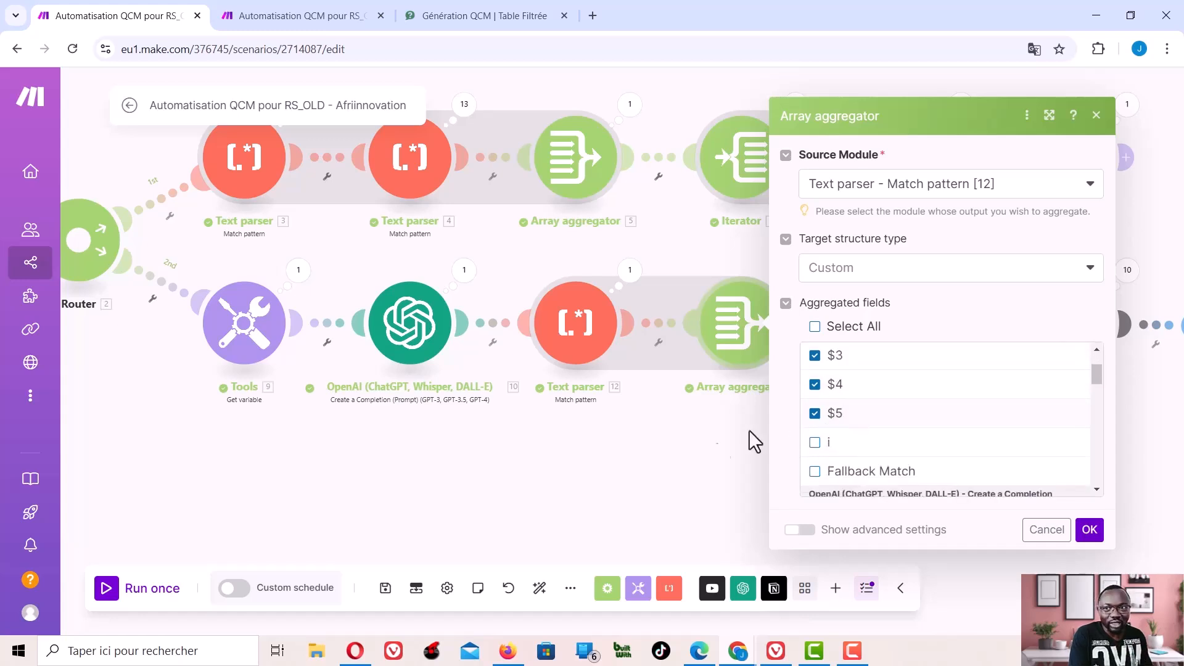
click(681, 428)
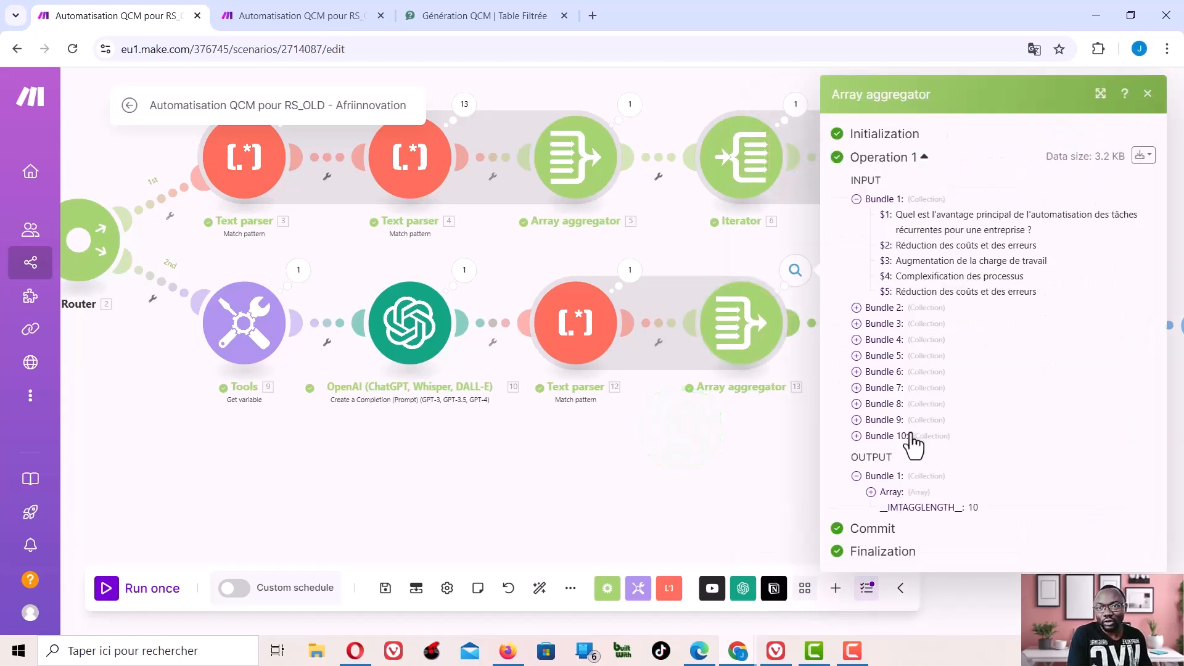
Expand the array and its first item in the 2nd route's Array aggregator output, and close the results
click(913, 493)
scroll(905, 487, down, 2)
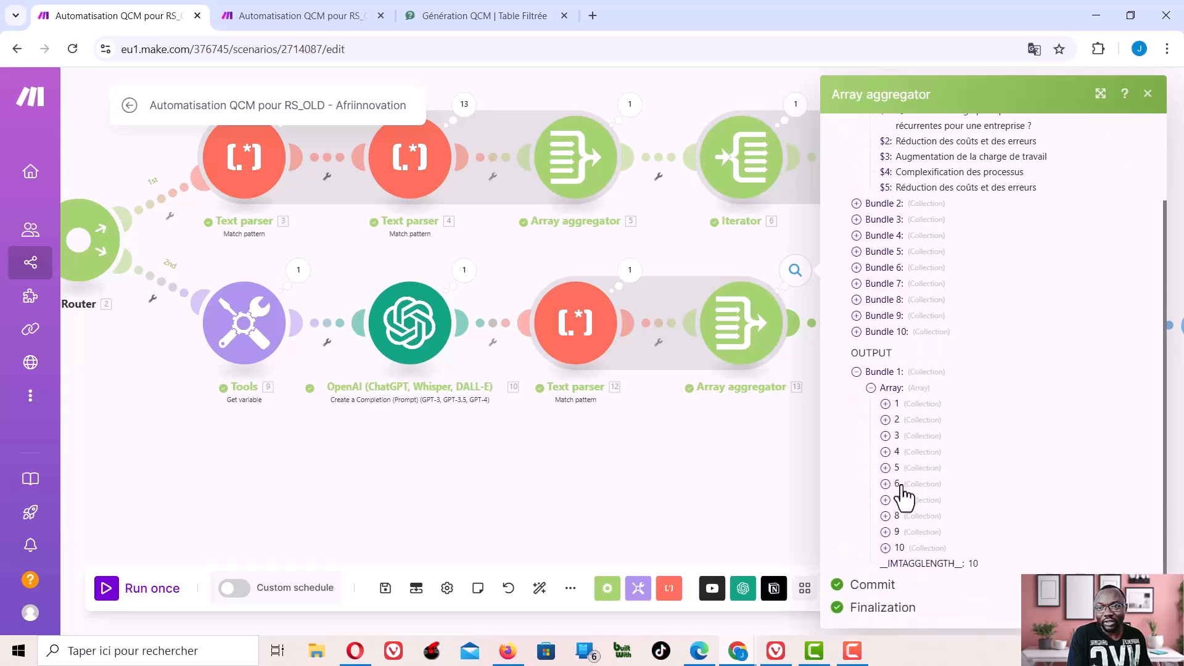
click(897, 404)
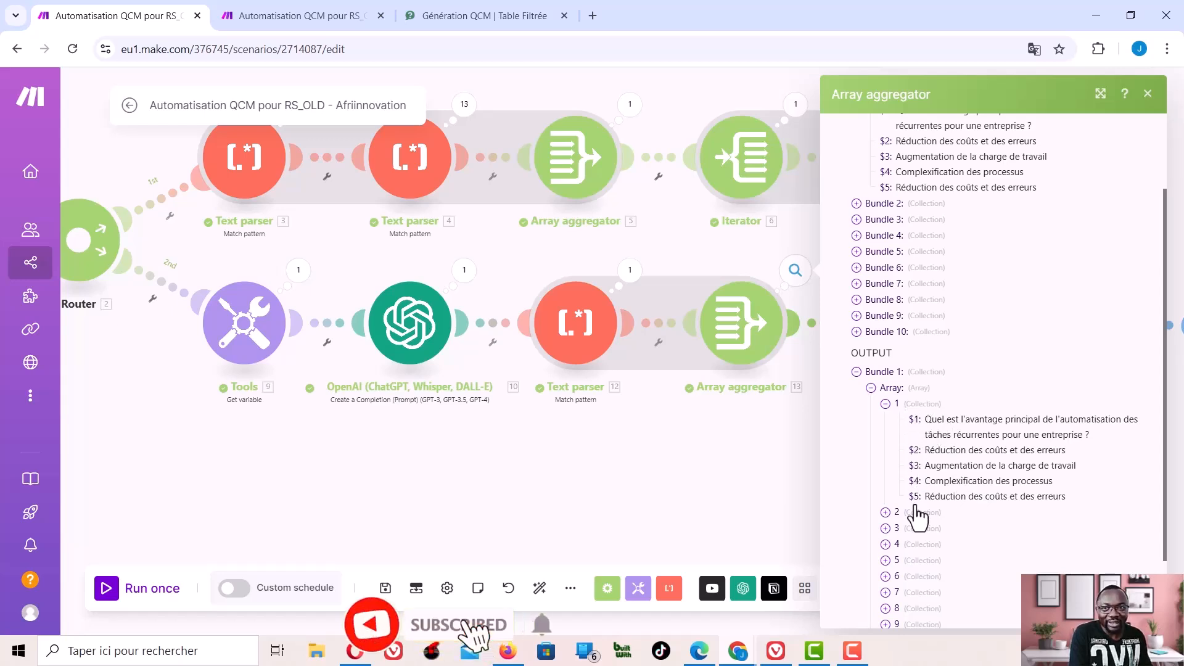
click(639, 437)
Examine the output bundles of the 2nd route's Iterator module, and close the results
drag(951, 462, 871, 468)
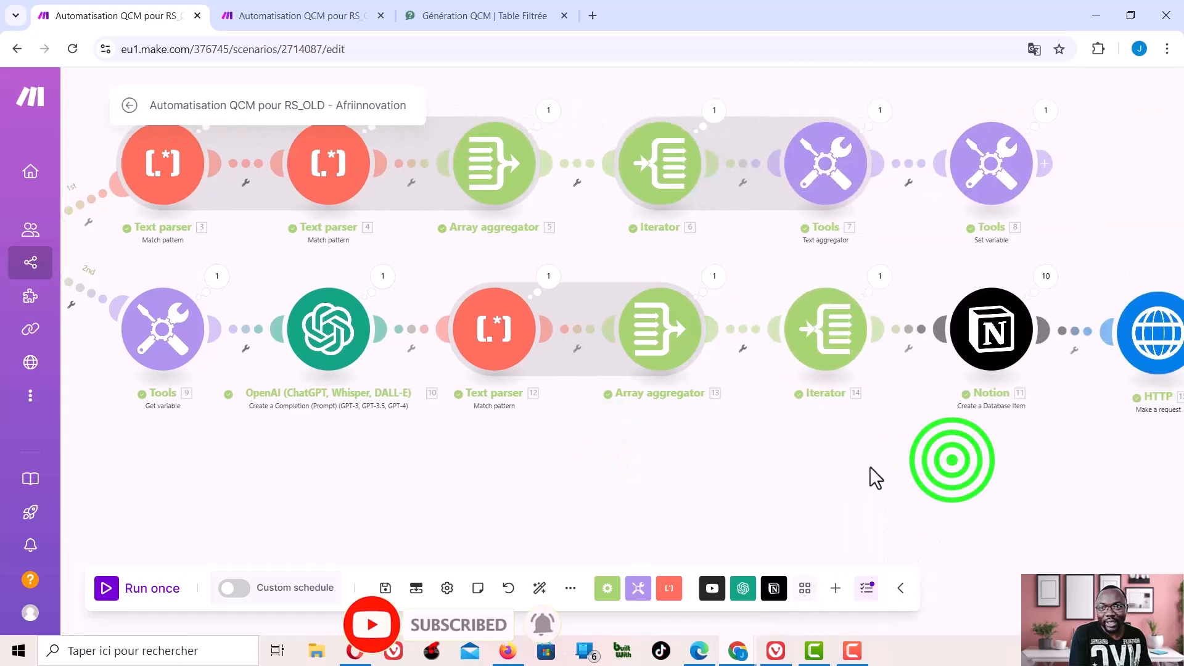
click(833, 330)
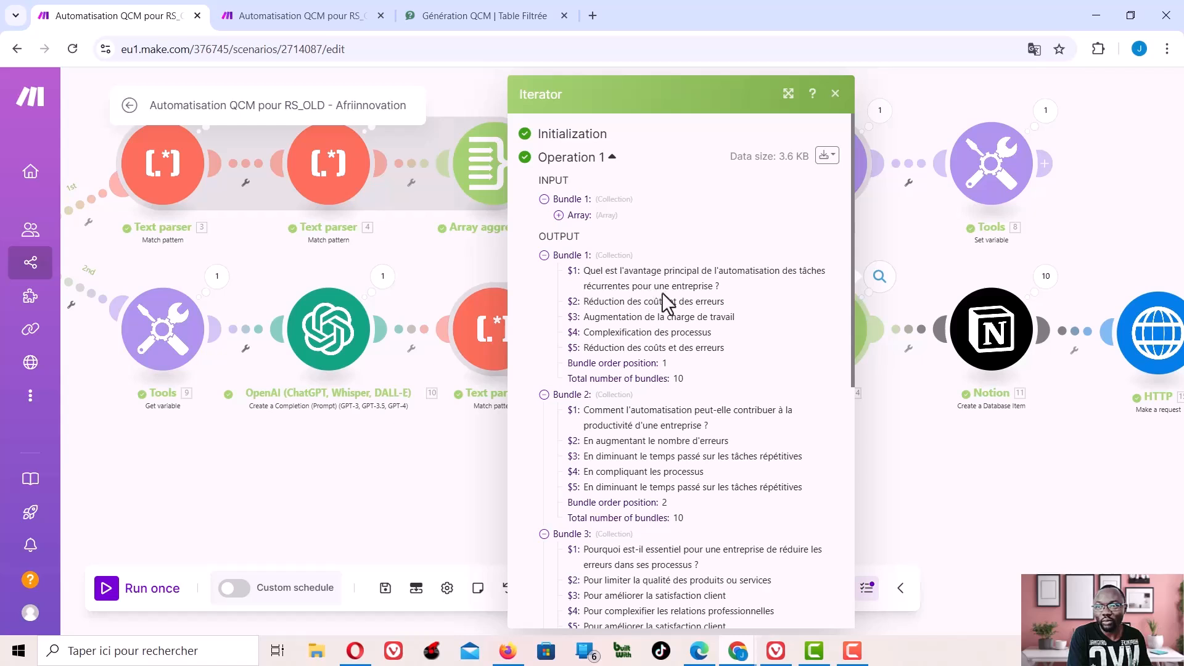
click(950, 471)
click(985, 463)
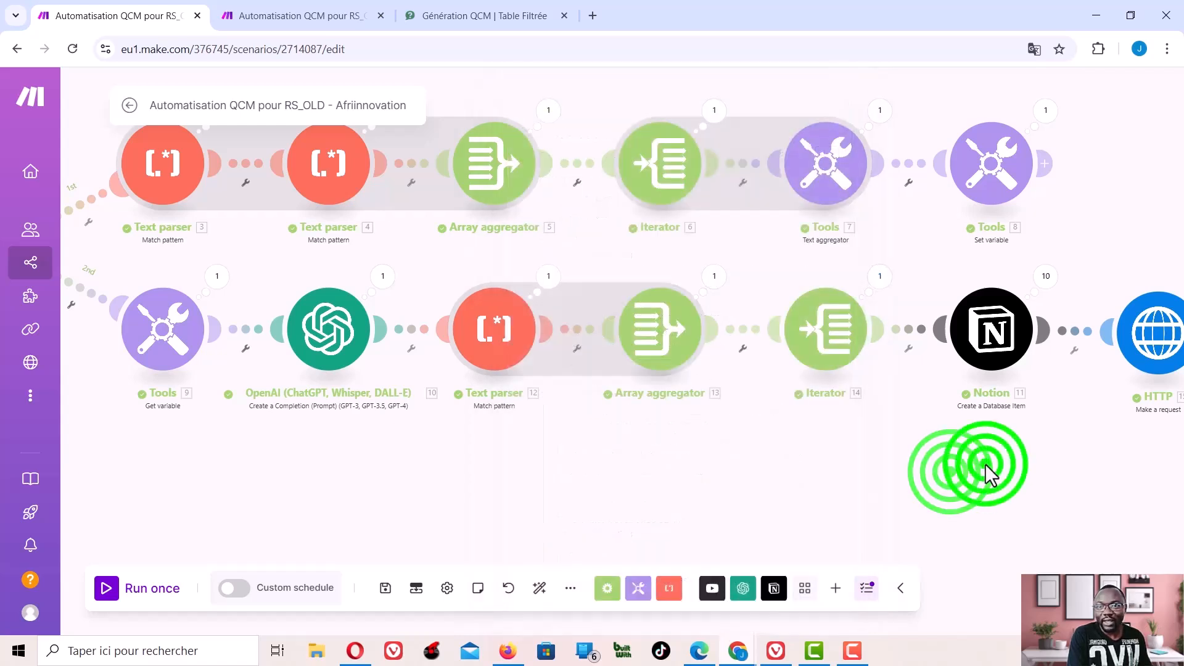
Review the Notion module's connection, database ID and mappings for the question, answers, statuses and video title, and close without saving
drag(986, 463, 871, 461)
click(883, 328)
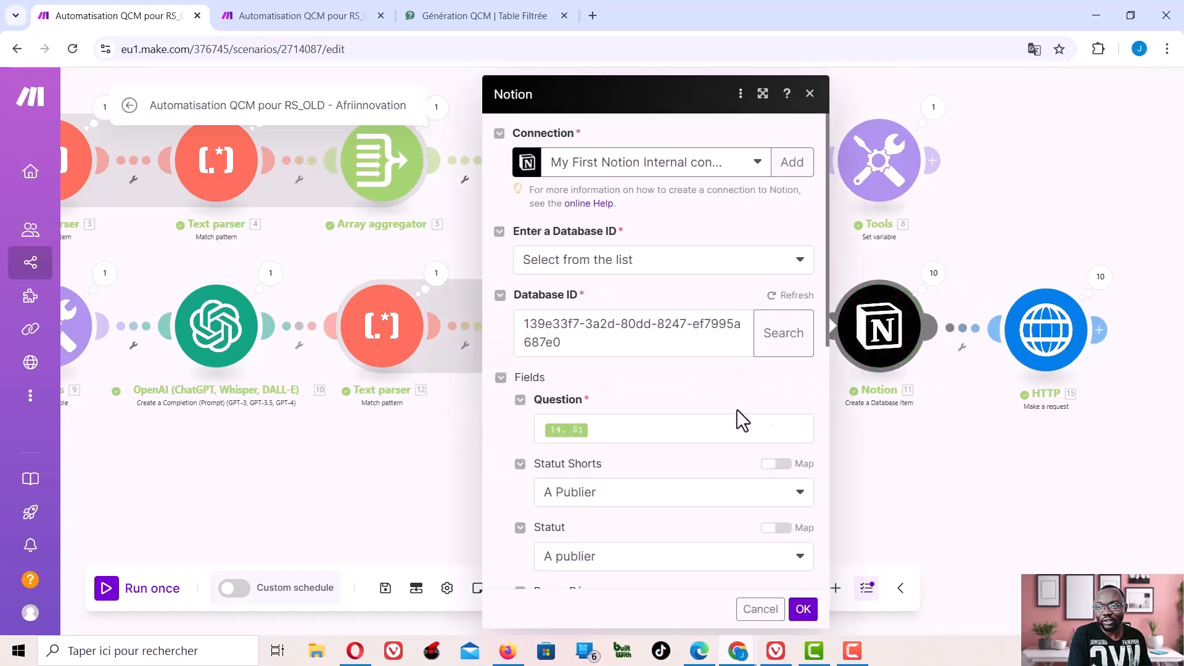
scroll(712, 413, down, 5)
scroll(709, 401, up, 2)
scroll(697, 394, up, 1)
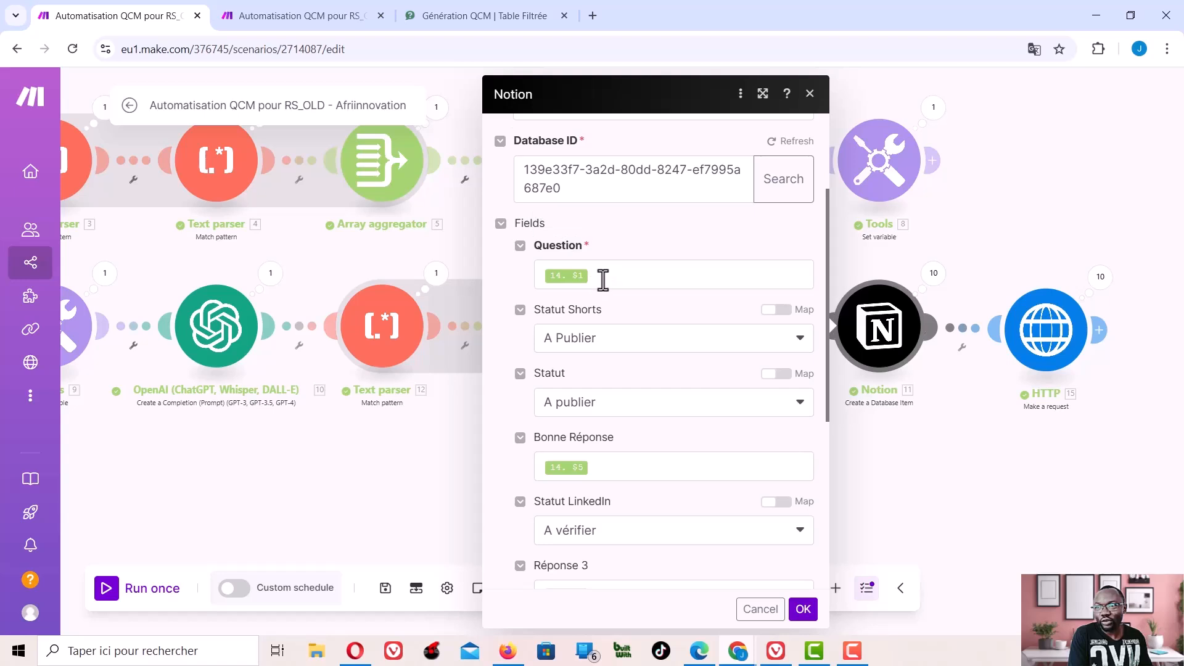
scroll(597, 398, down, 3)
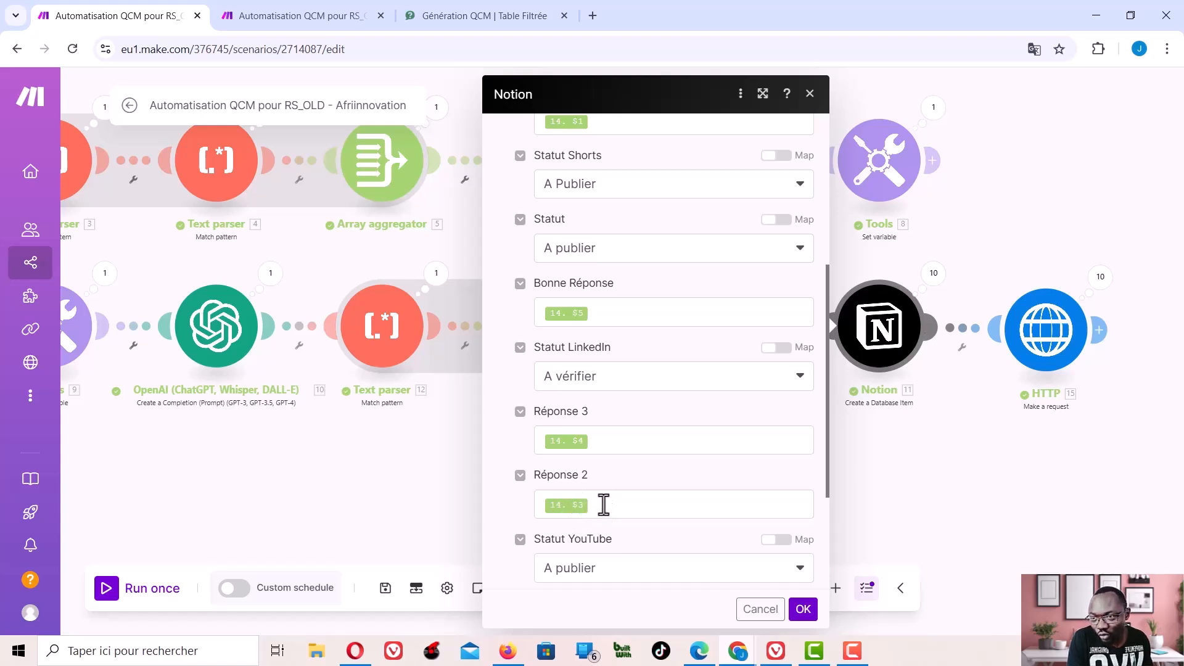
scroll(610, 503, down, 3)
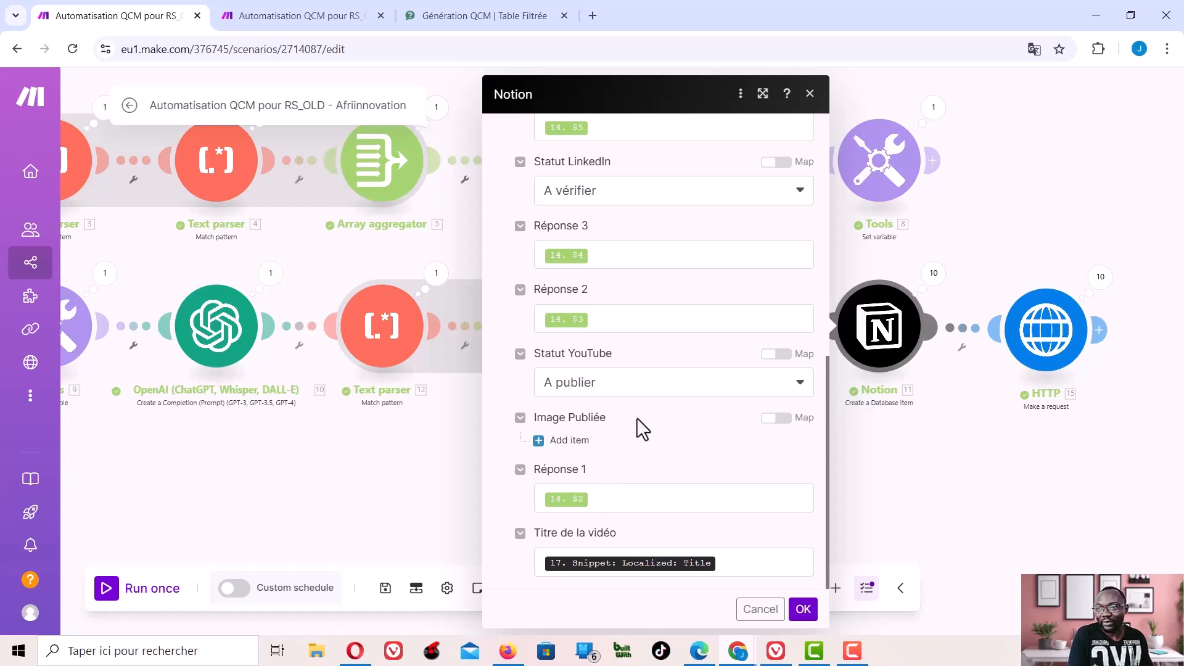
scroll(636, 417, up, 4)
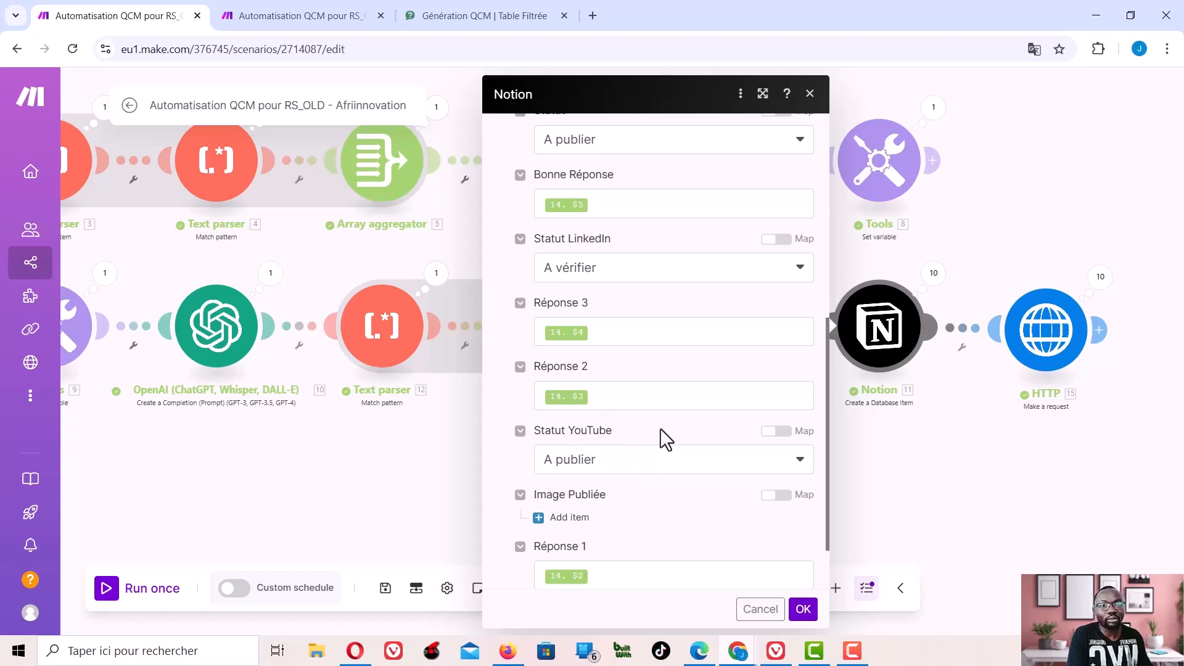
scroll(658, 382, up, 3)
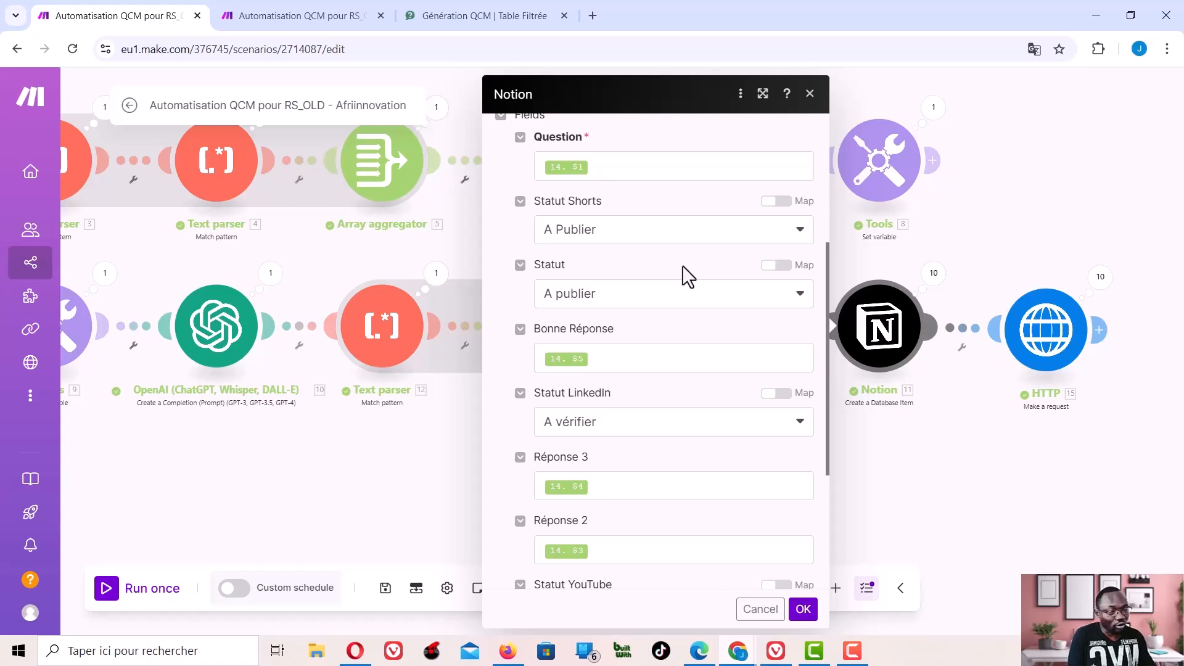
click(941, 502)
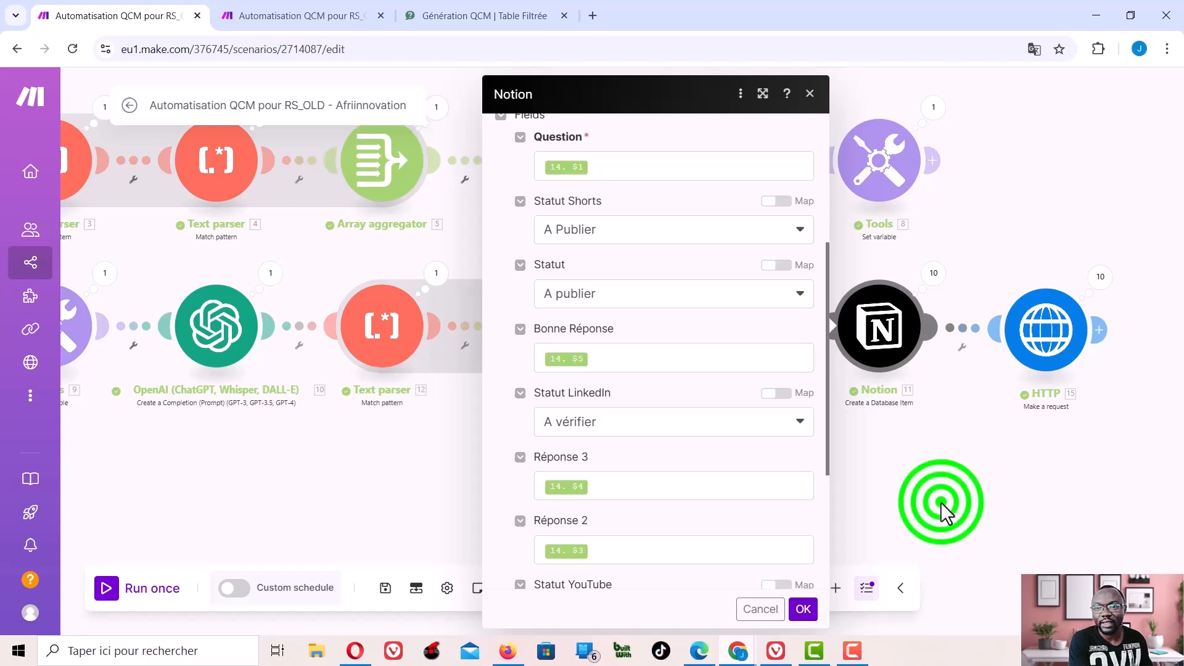
Review the HTTP module's webhook URL, method, content type and JSON request content, and confirm its settings
click(1047, 340)
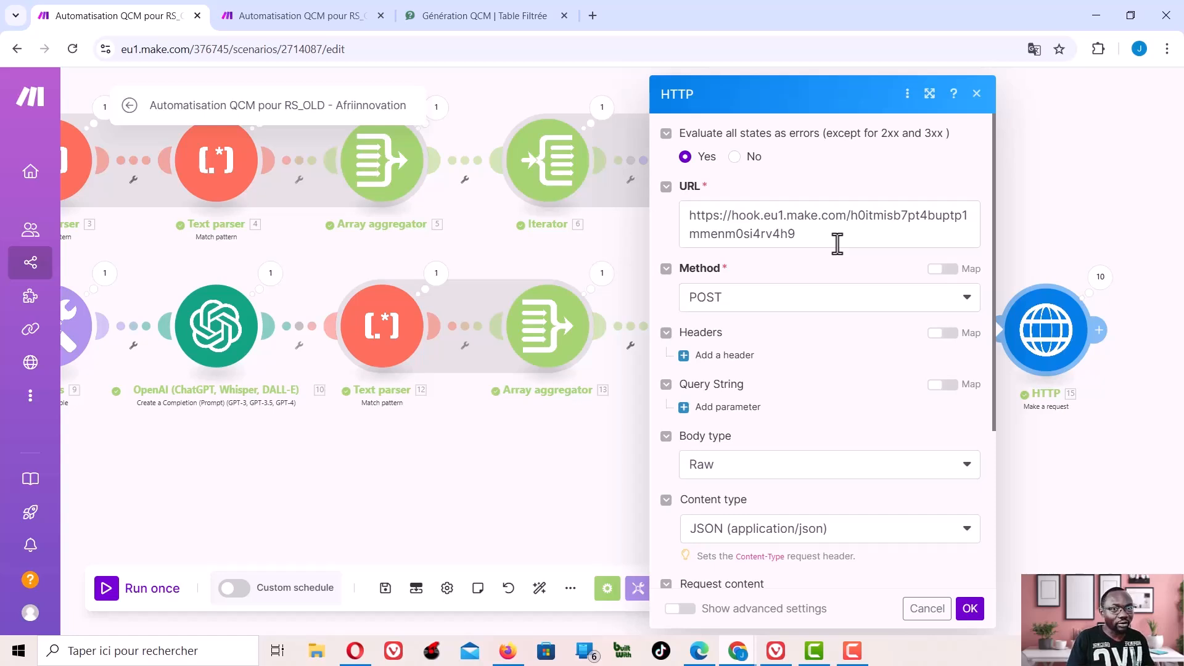
scroll(832, 363, down, 3)
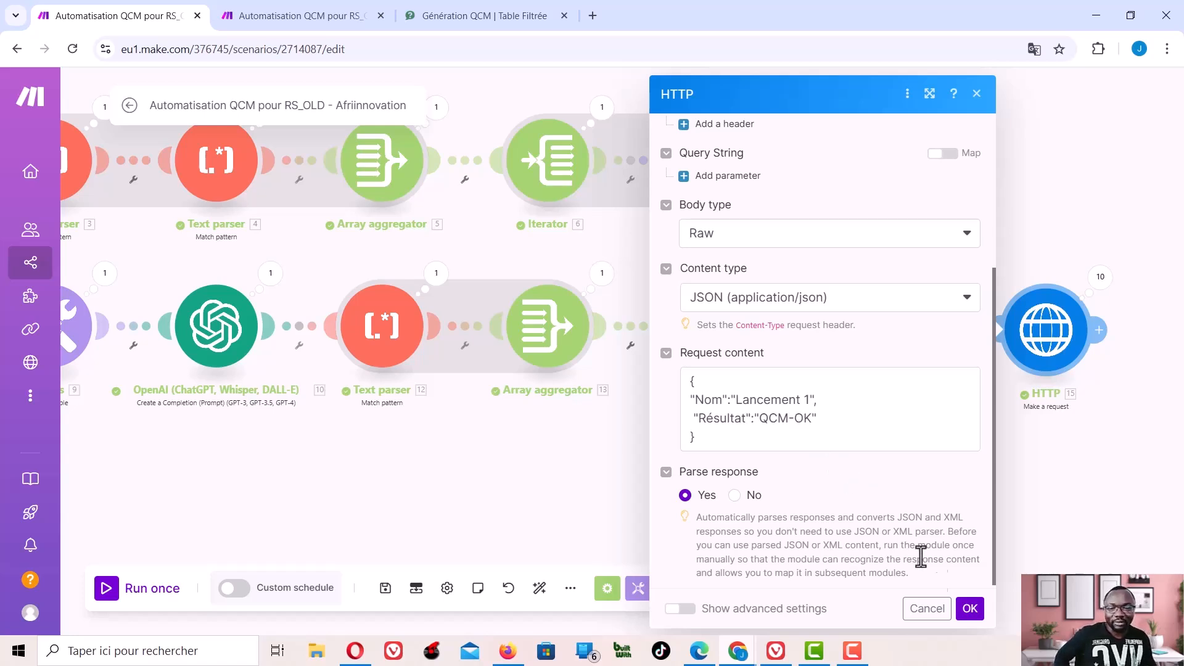
click(971, 601)
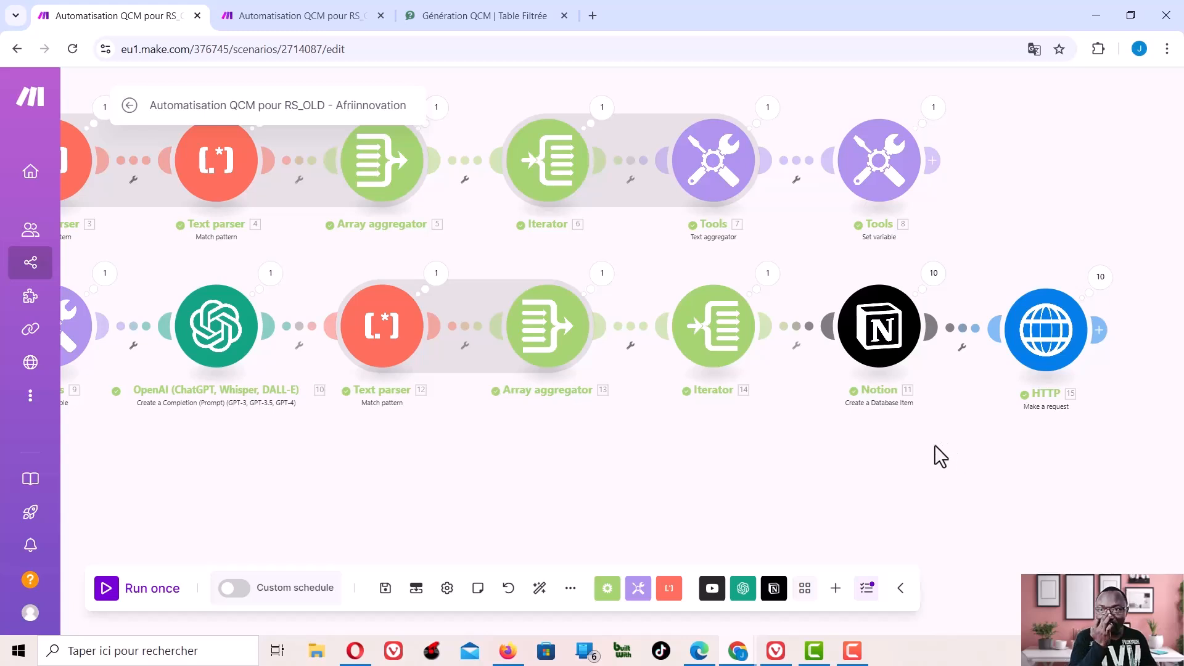
Check the questions, answers and statuses in Notion's Génération QCM table, and return to the Make question-generation scenario
click(483, 18)
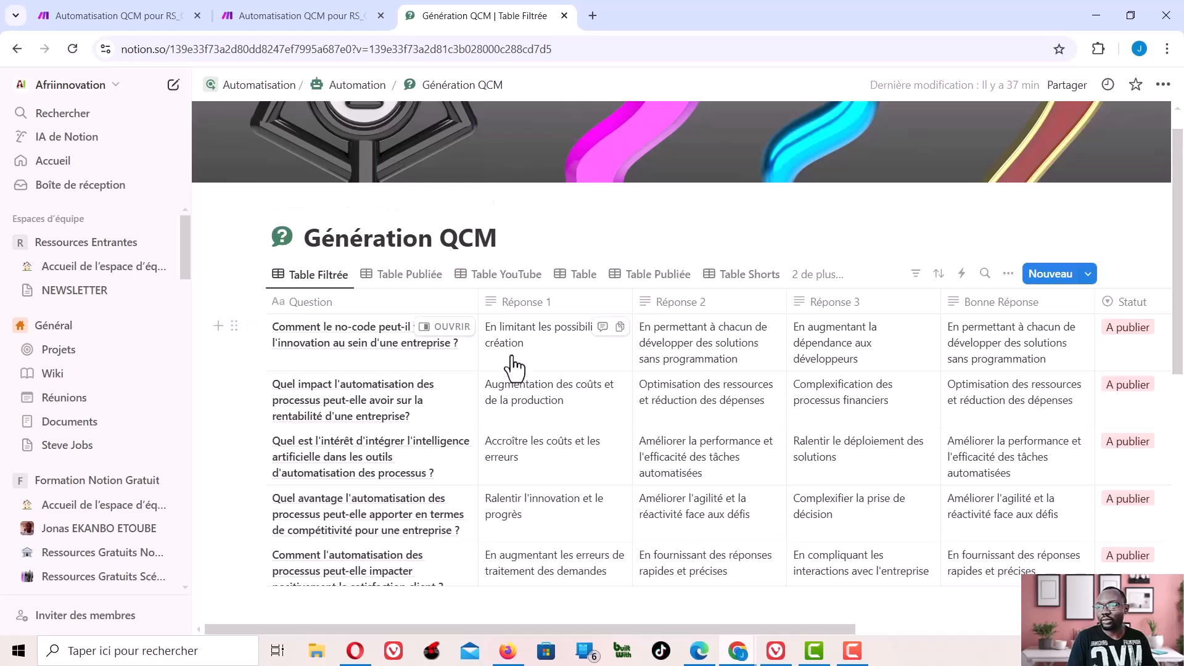
scroll(512, 366, down, 8)
scroll(515, 370, up, 10)
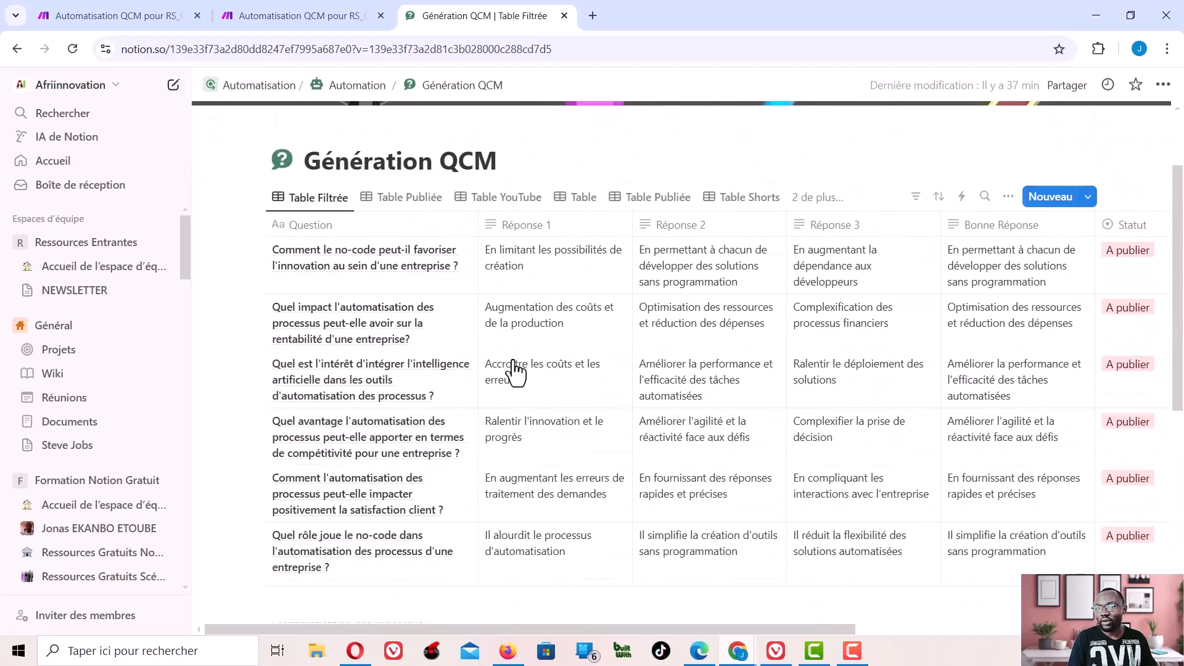
scroll(1110, 217, down, 1)
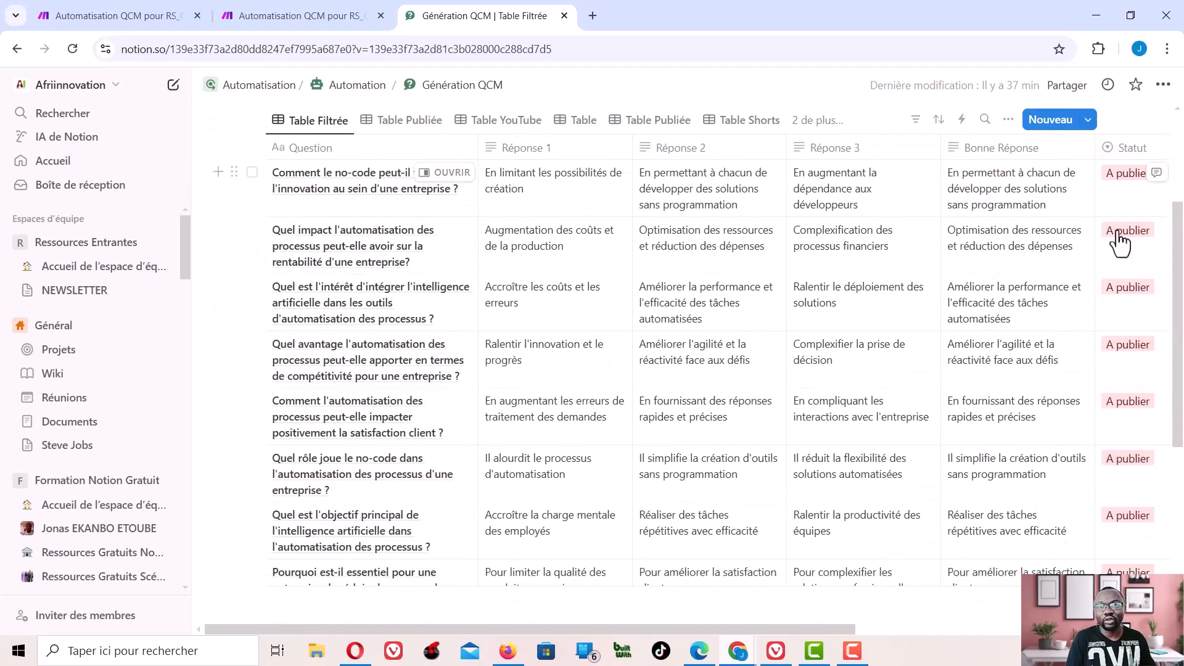
click(132, 13)
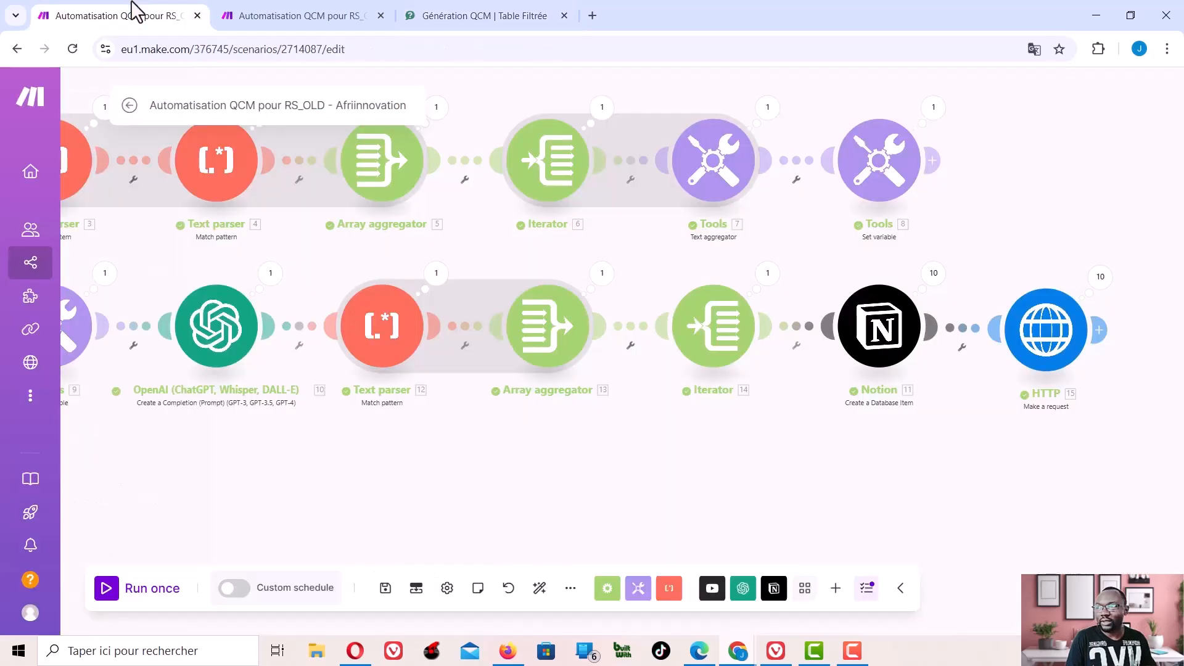
Move the unconnected RSS module just below the YouTube trigger at the start of the scenario
scroll(628, 499, down, 1)
drag(723, 477, 1069, 493)
drag(334, 456, 565, 487)
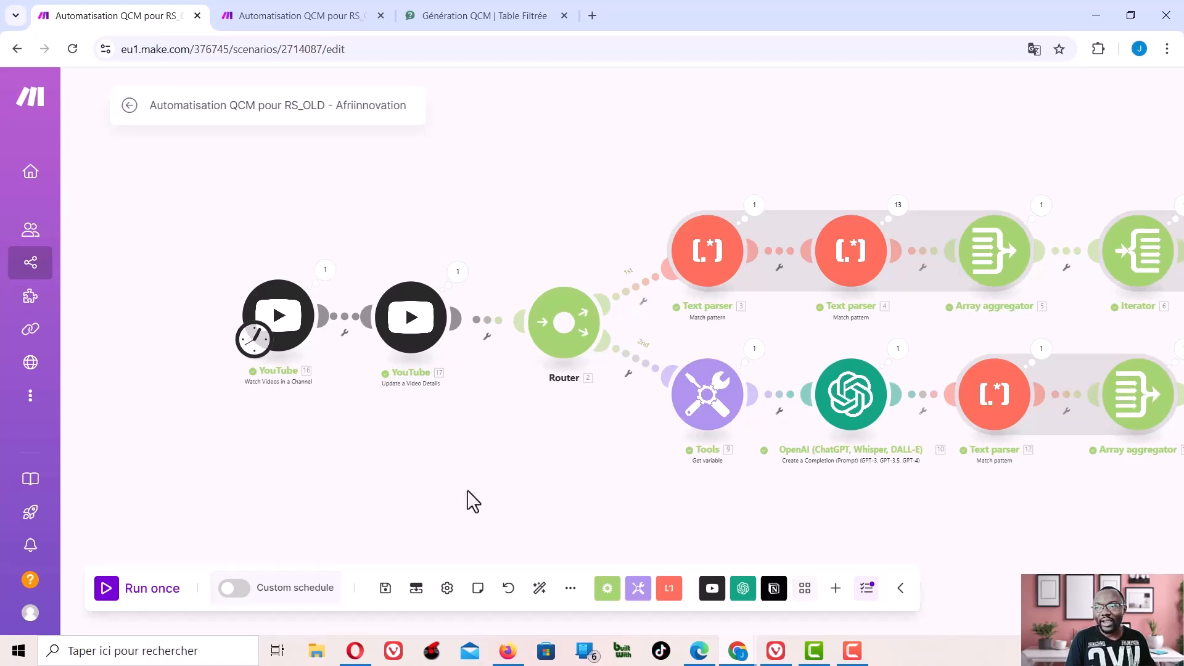
scroll(467, 489, down, 3)
mouse_move(469, 498)
mouse_down()
mouse_move(343, 375)
mouse_move(457, 494)
mouse_up()
drag(302, 503, 317, 465)
Review the RSS module's YouTube feed URL and maximum number of returned items, and close its settings
click(317, 465)
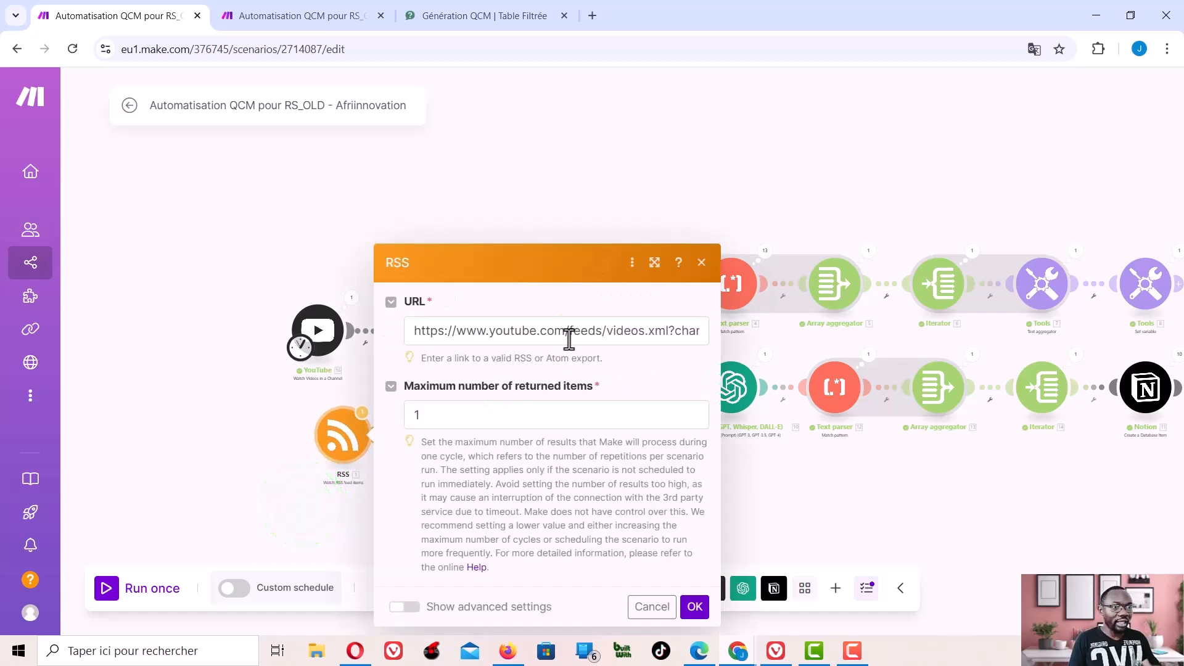
click(318, 240)
click(345, 453)
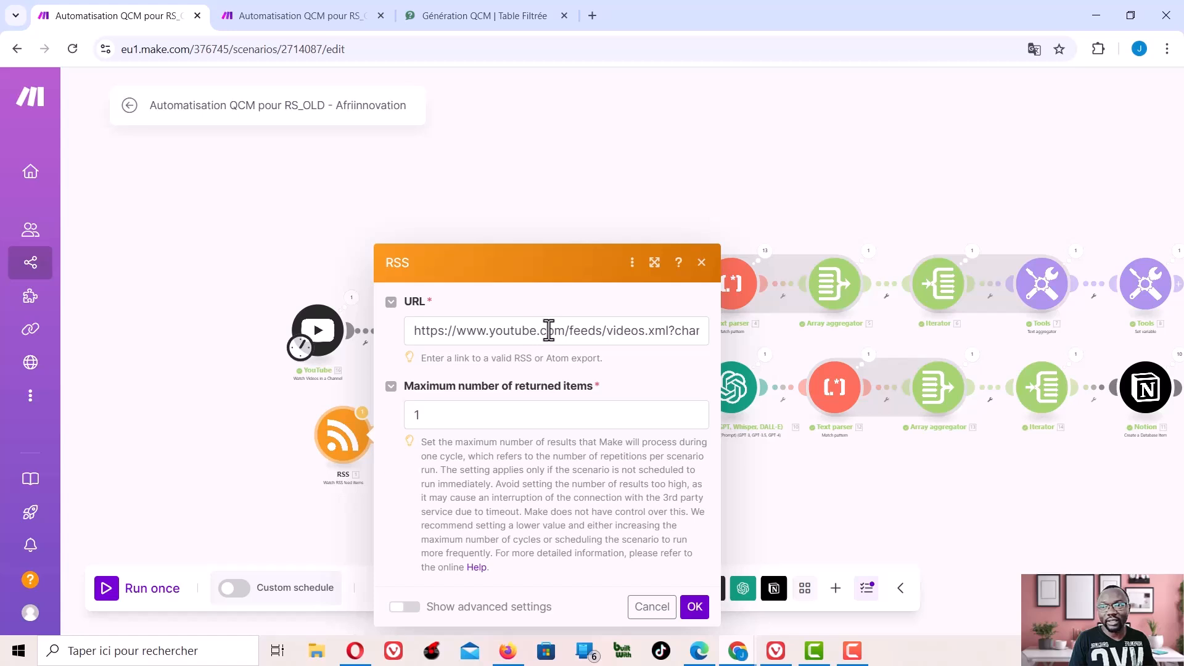
triple_click(643, 329)
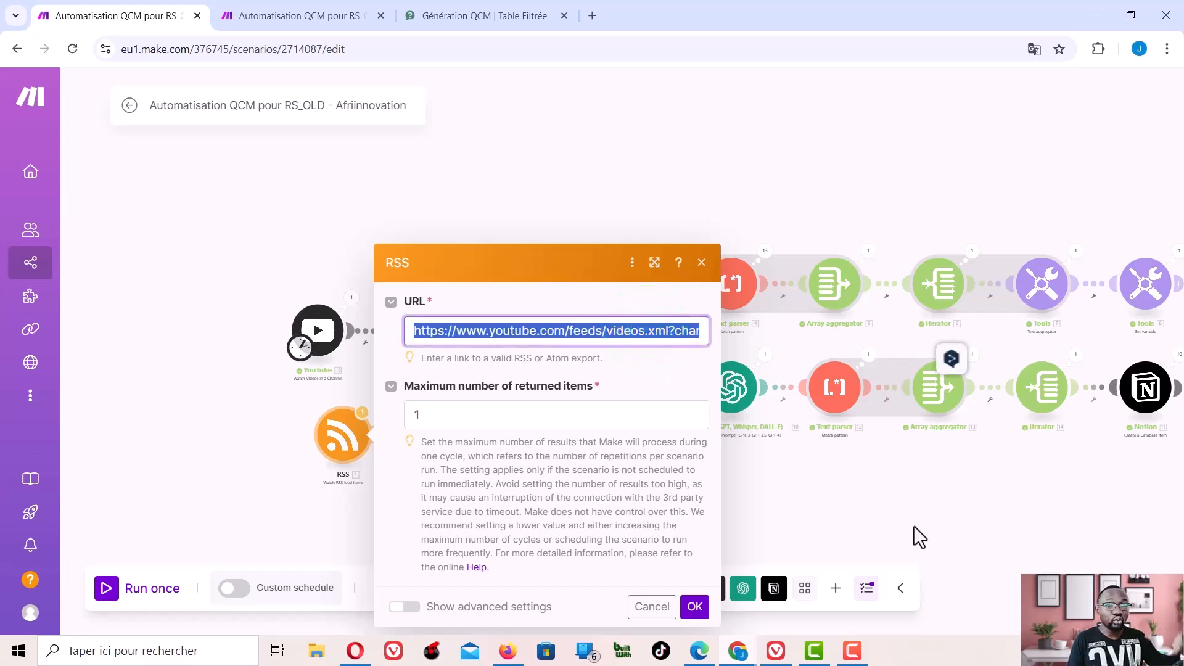
click(822, 498)
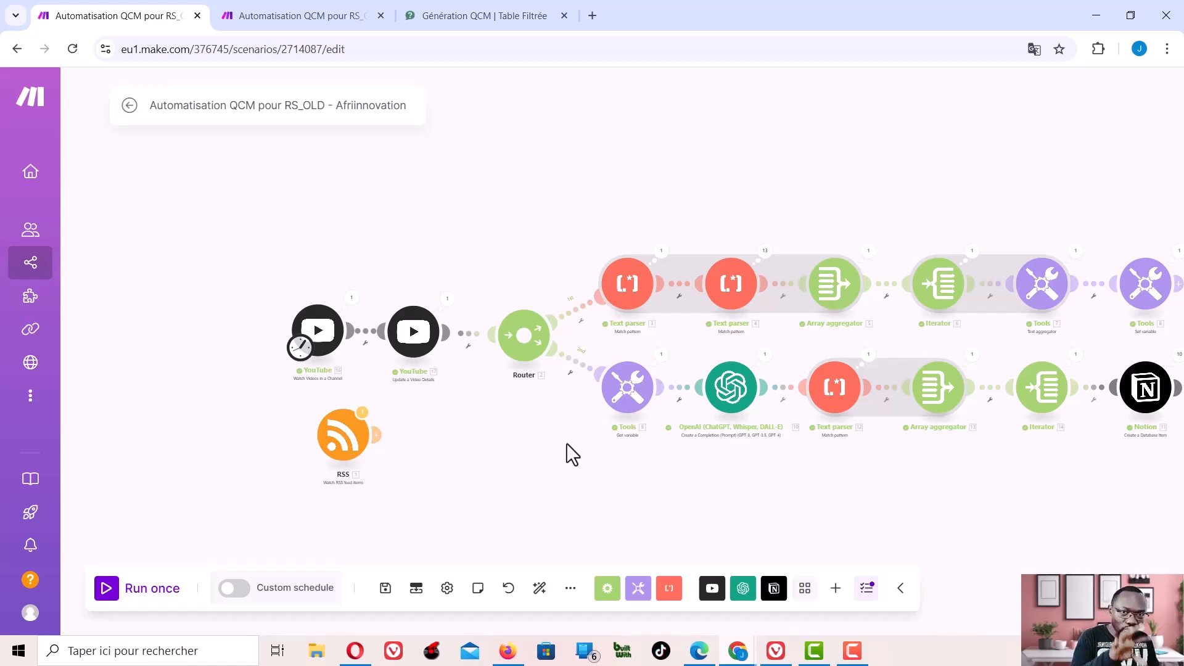
Move the unconnected RSS module well below the rest of the scenario
scroll(563, 427, down, 2)
drag(552, 449, 547, 270)
drag(375, 259, 258, 641)
scroll(465, 396, down, 2)
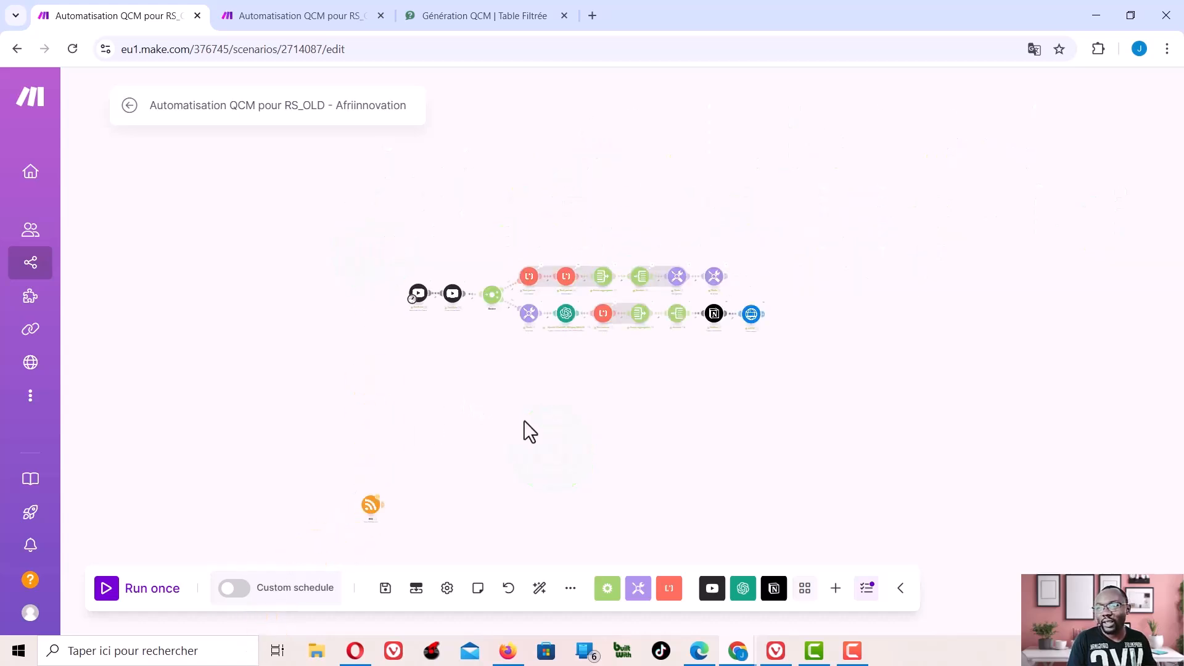
scroll(542, 330, up, 3)
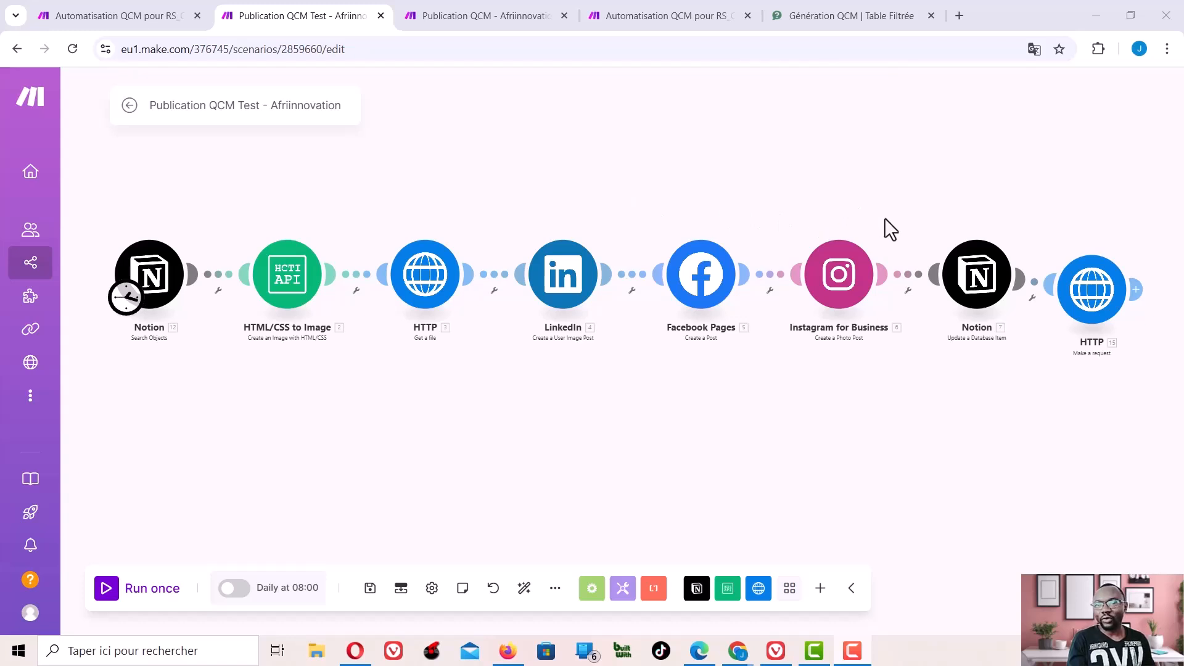
In the Publication QCM Test scenario, review the Notion Search Objects module's database ID, status filter and result limit, and confirm
drag(892, 215, 884, 172)
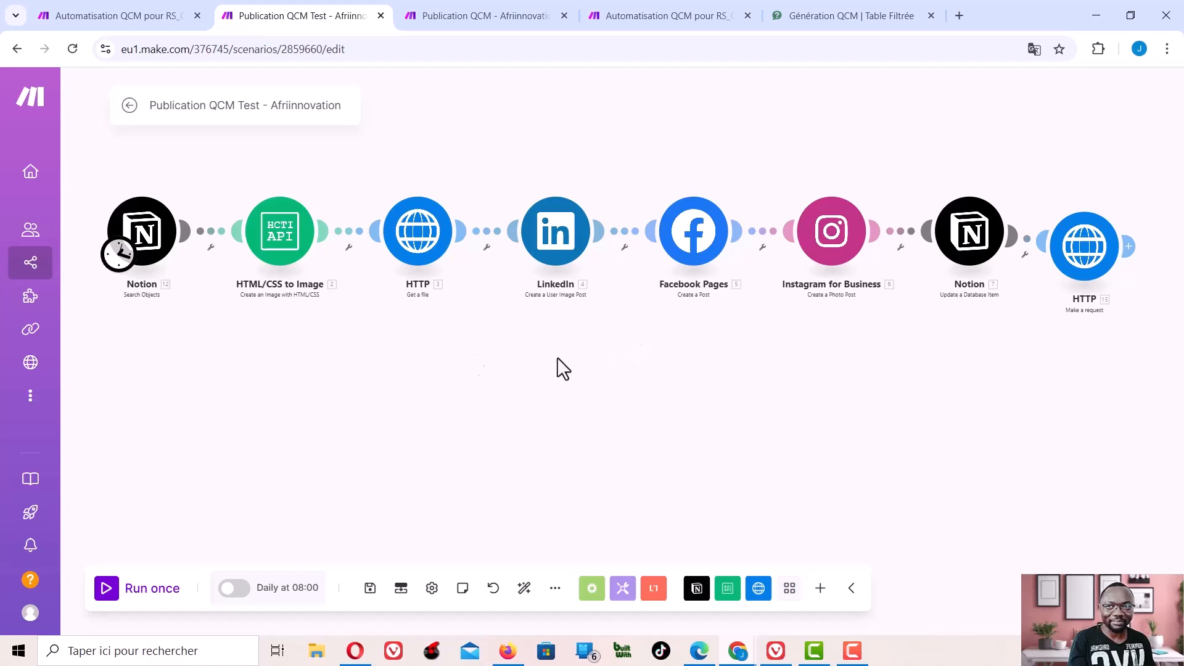
drag(312, 431, 351, 472)
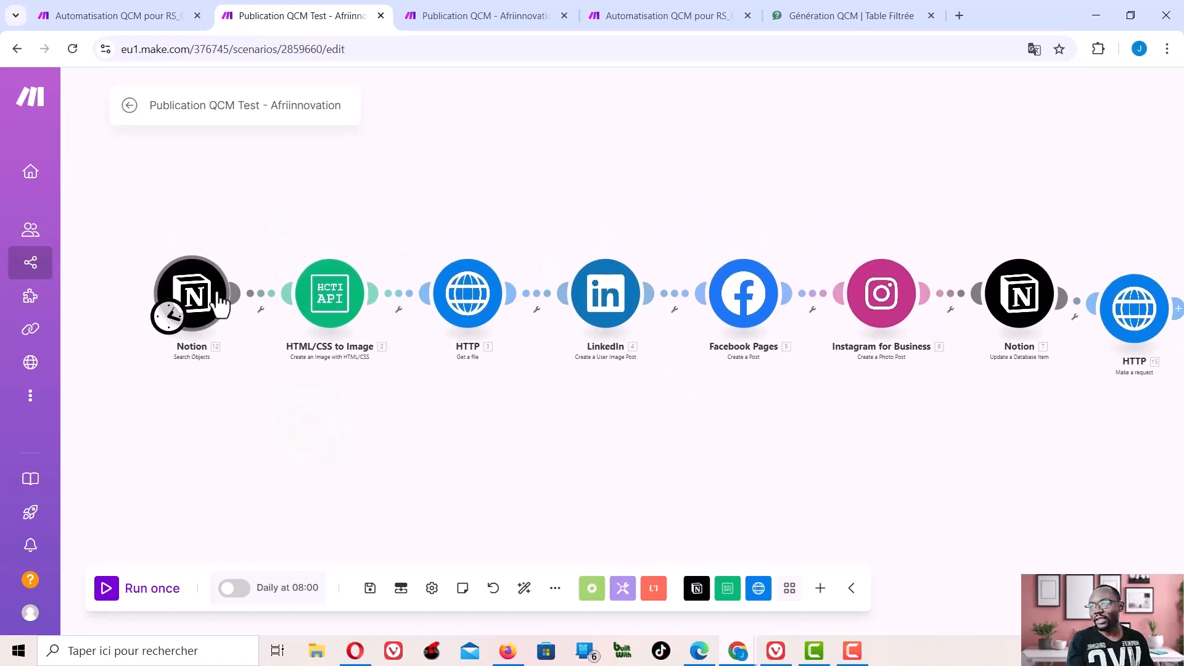
scroll(204, 296, up, 2)
scroll(164, 263, up, 2)
drag(121, 166, 299, 168)
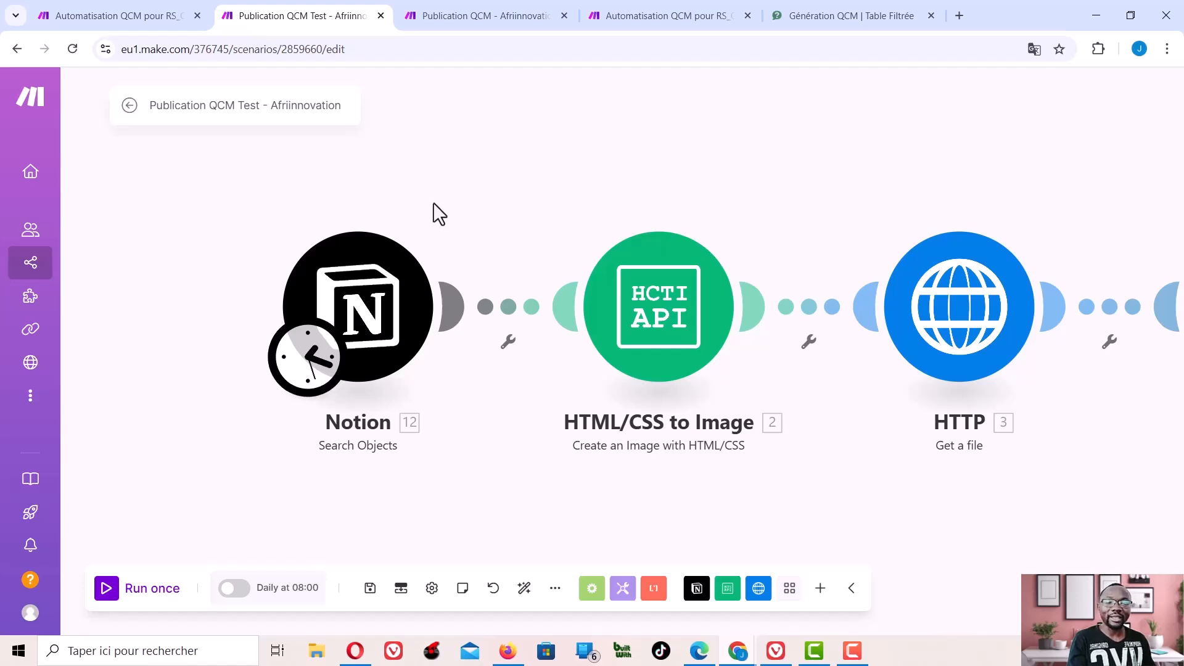
click(358, 306)
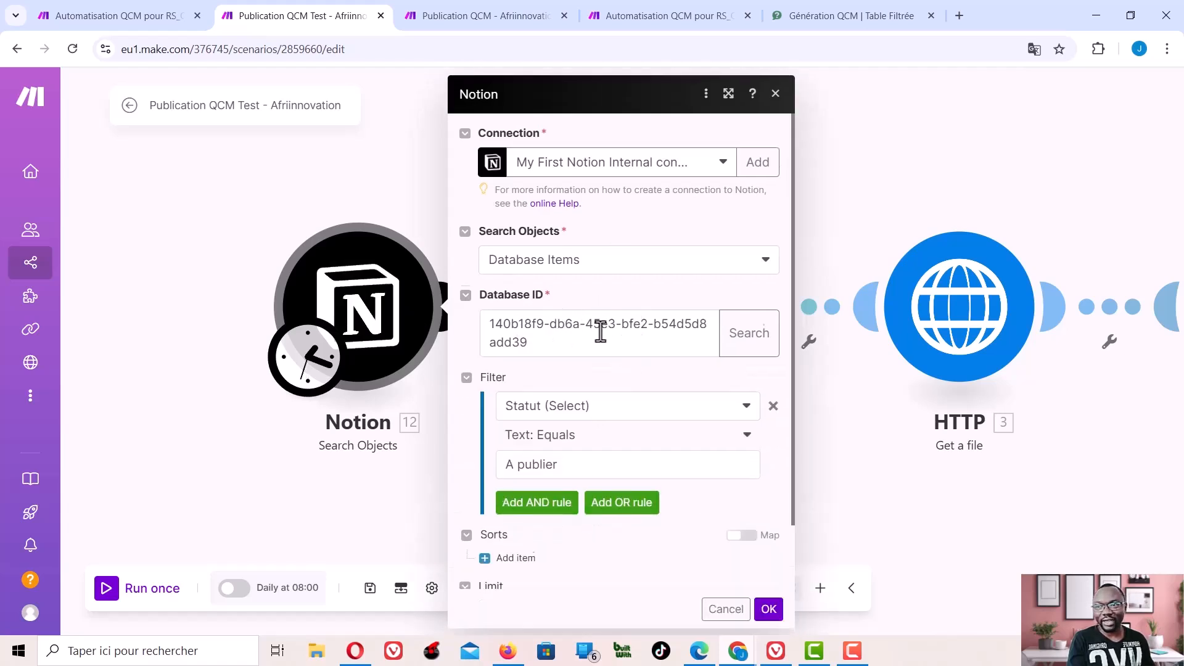
scroll(600, 332, down, 1)
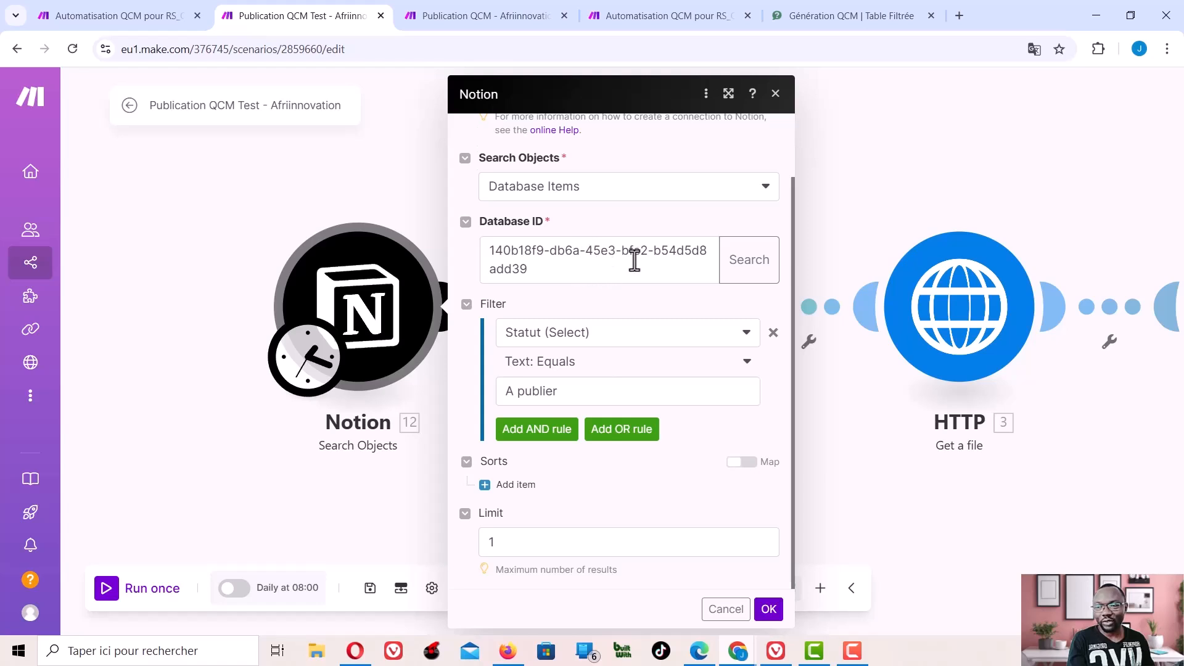
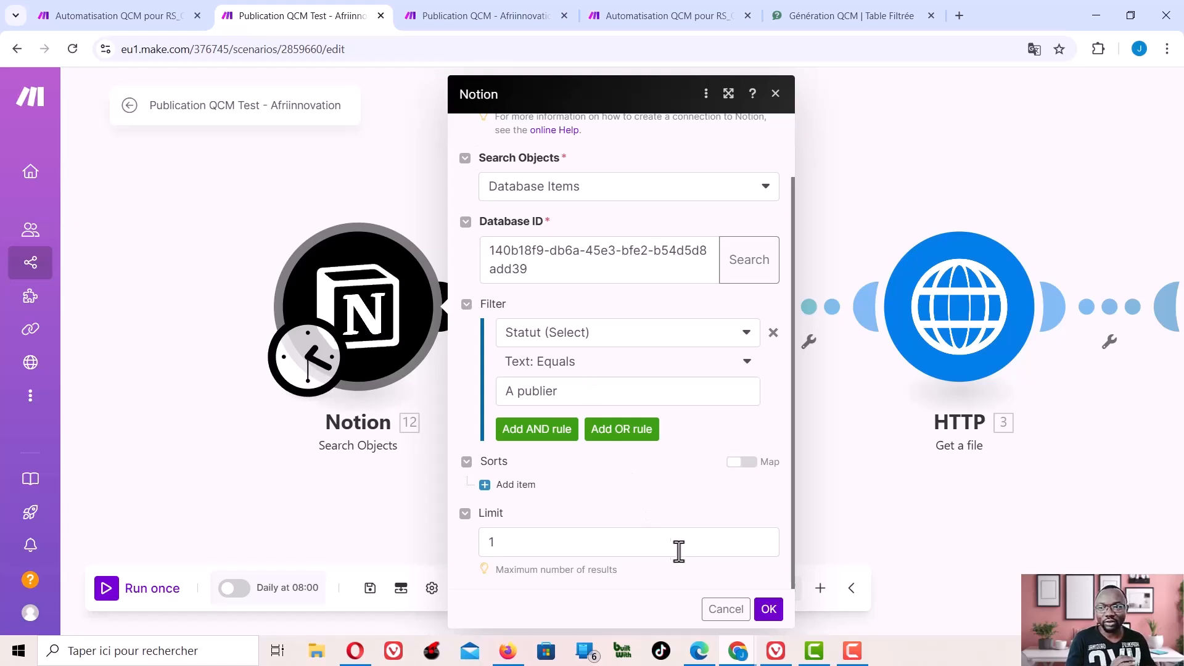
click(769, 609)
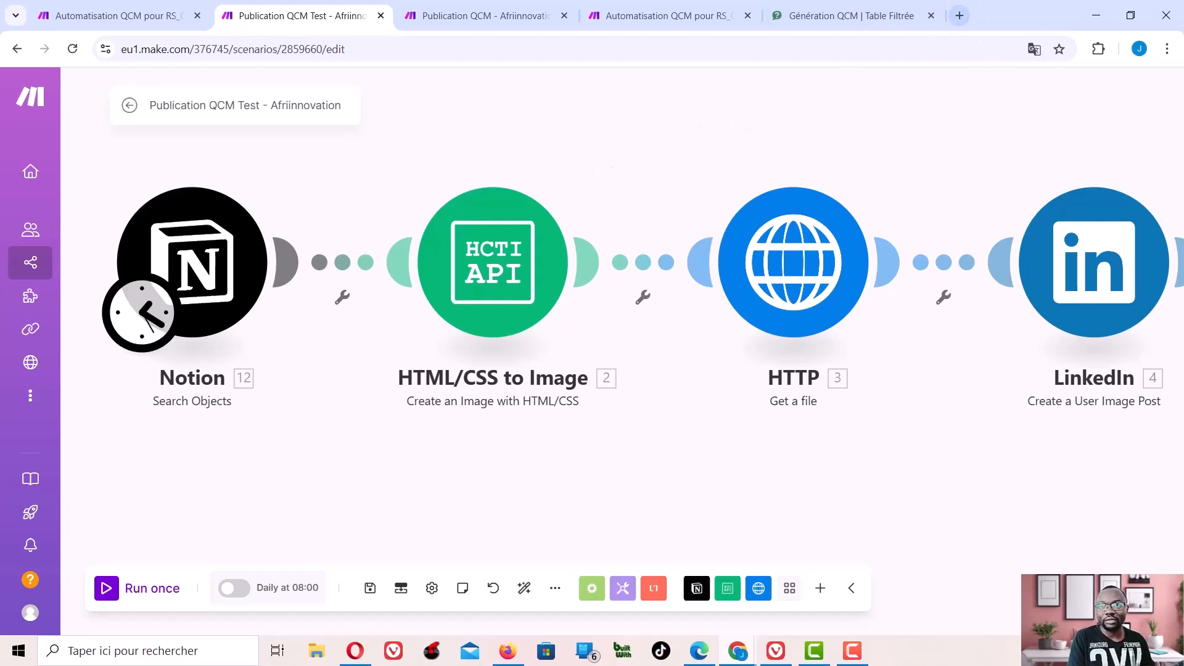
Open the HTML/CSS to Image website in a new browser tab and examine its pricing plans
key(ctrl+t)
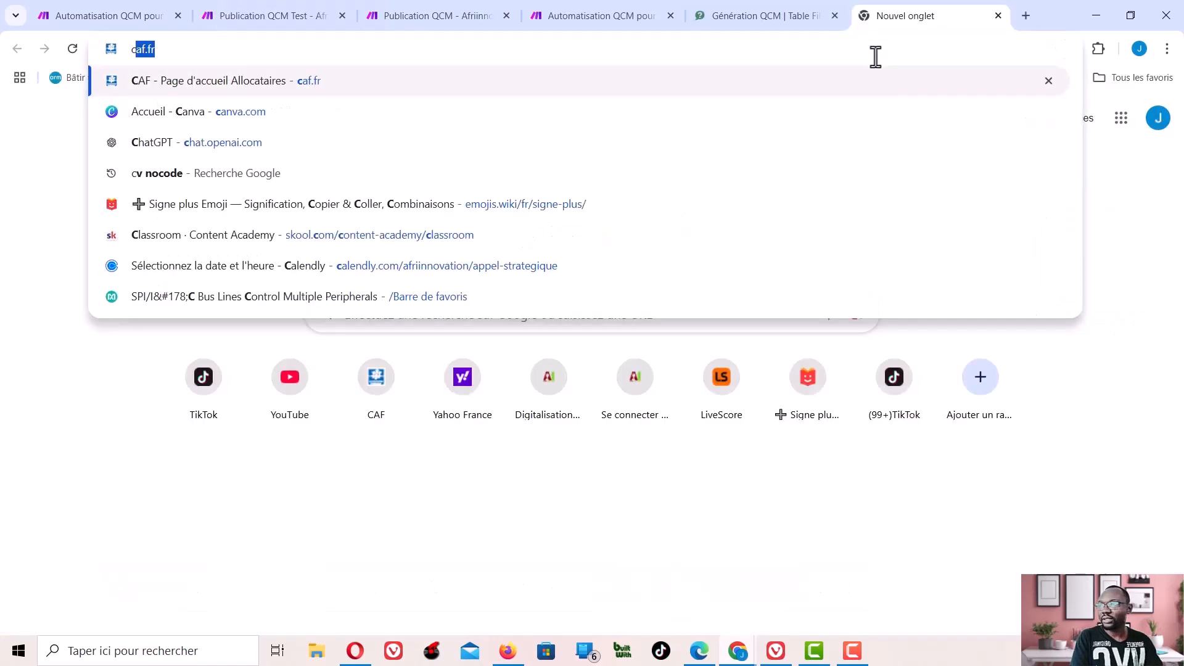
text(hcti.io/v1/image/9d06b162-6b46-427f-85f3-e282c8c2ff7b)
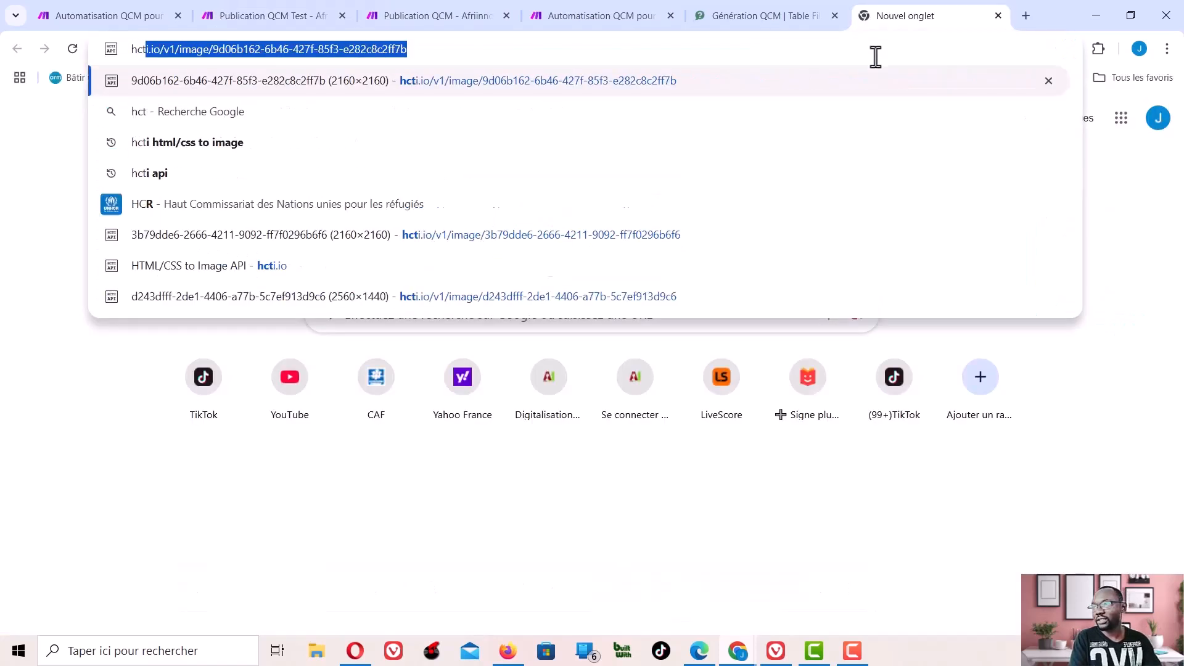
key(Return)
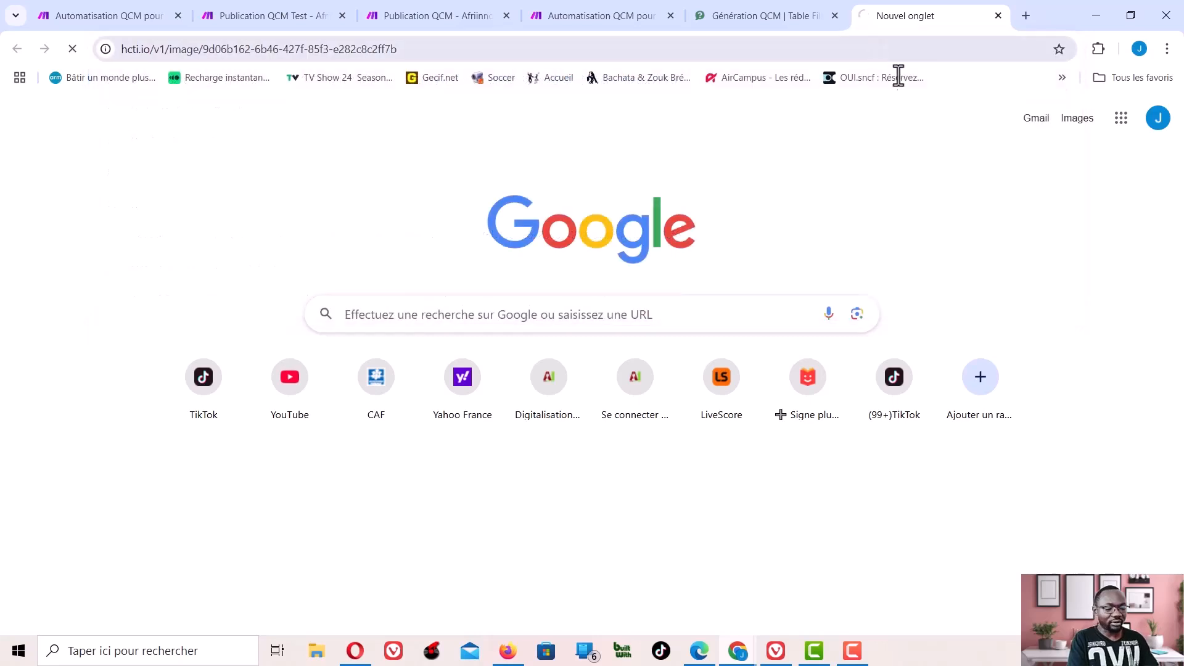
click(919, 96)
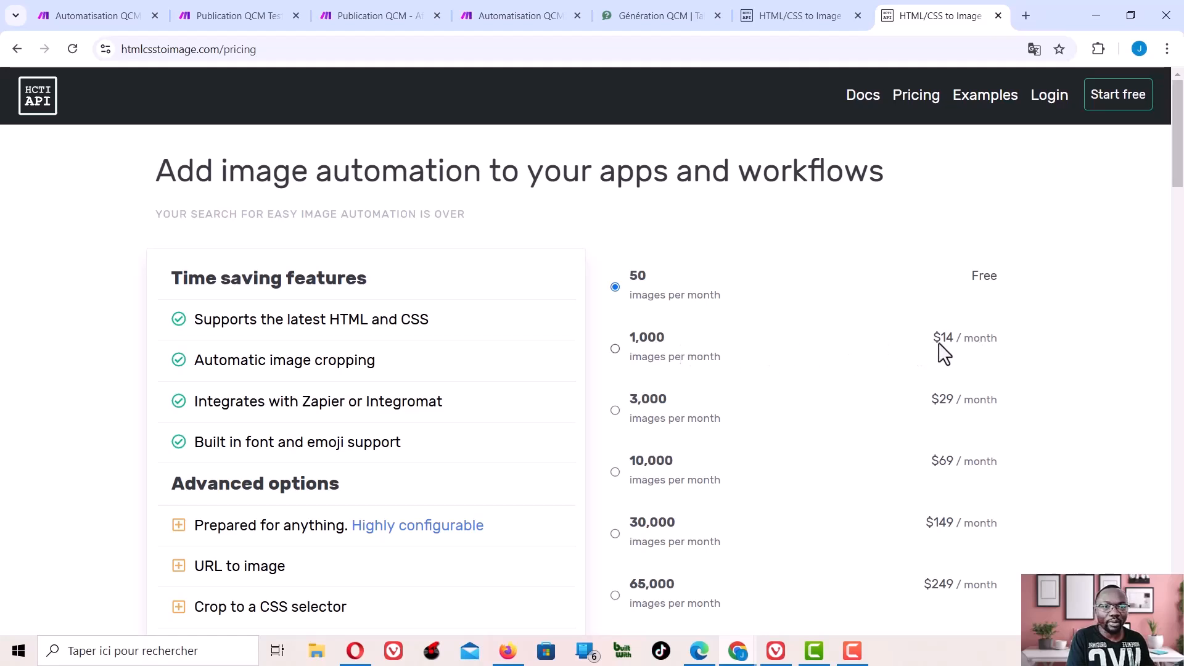
Back in the Publication QCM Test scenario, open the HTML/CSS to Image module's settings and its online help in a new tab
click(231, 16)
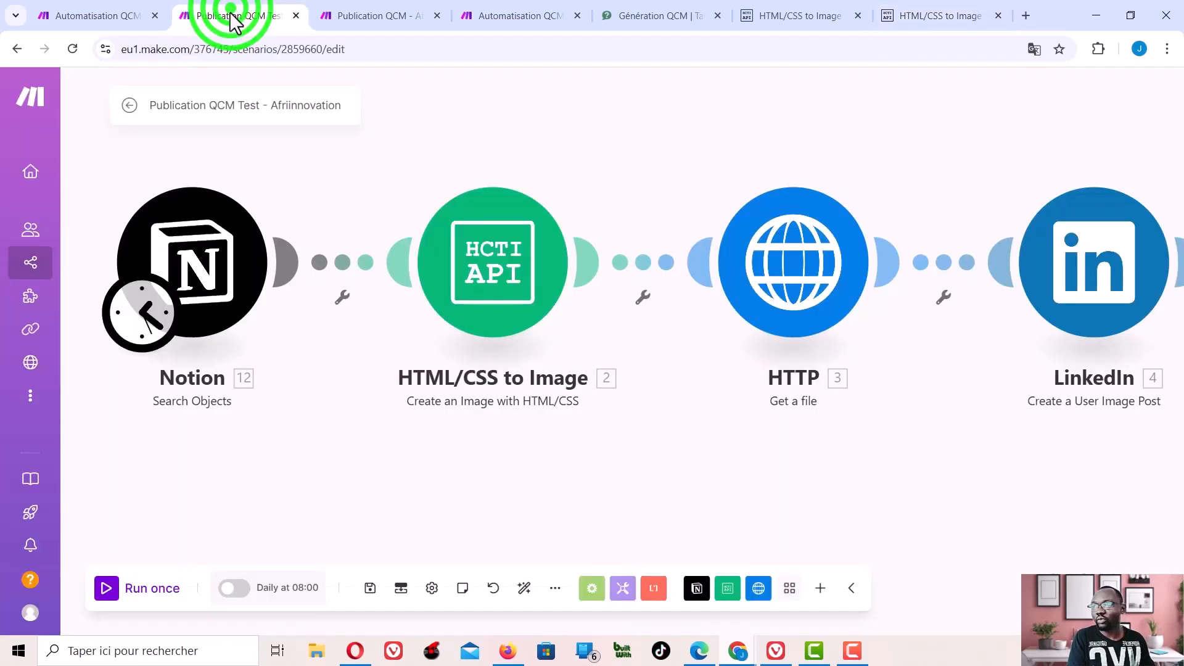
drag(656, 397, 587, 375)
click(422, 236)
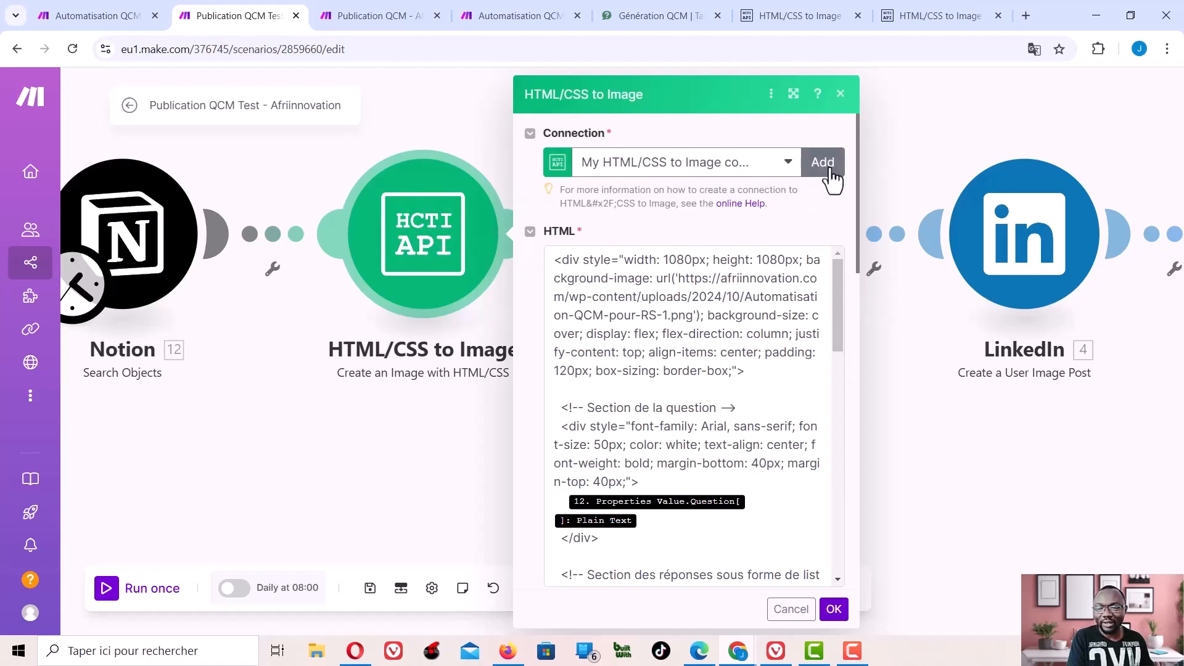
right_click(753, 209)
click(776, 225)
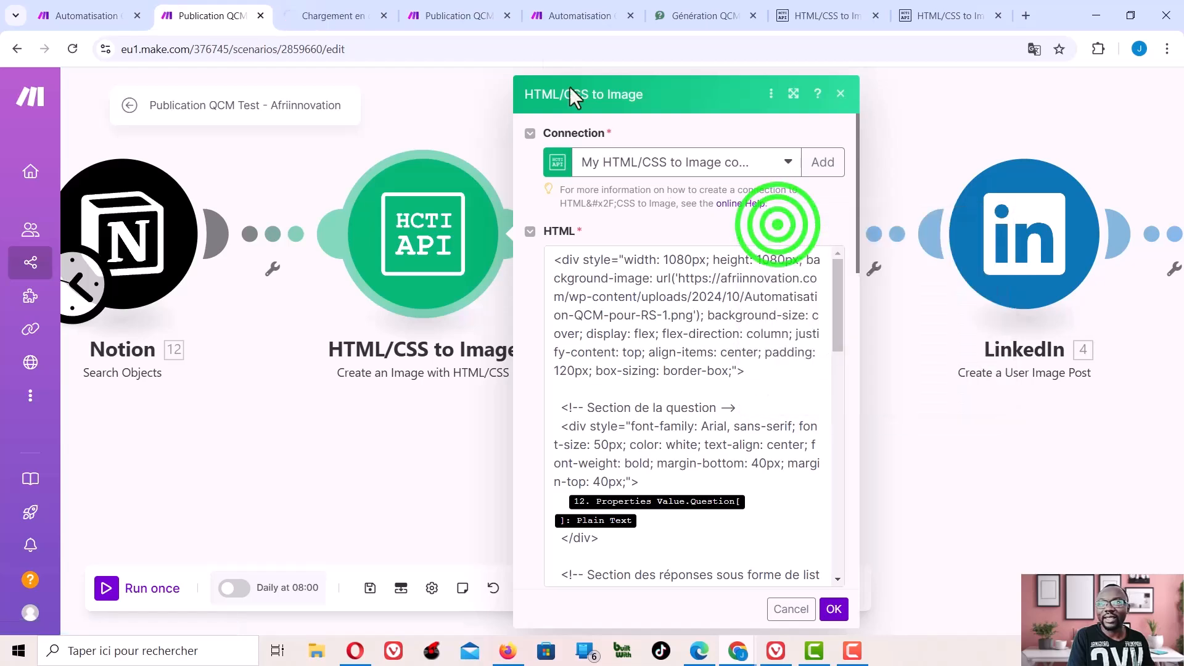
click(332, 14)
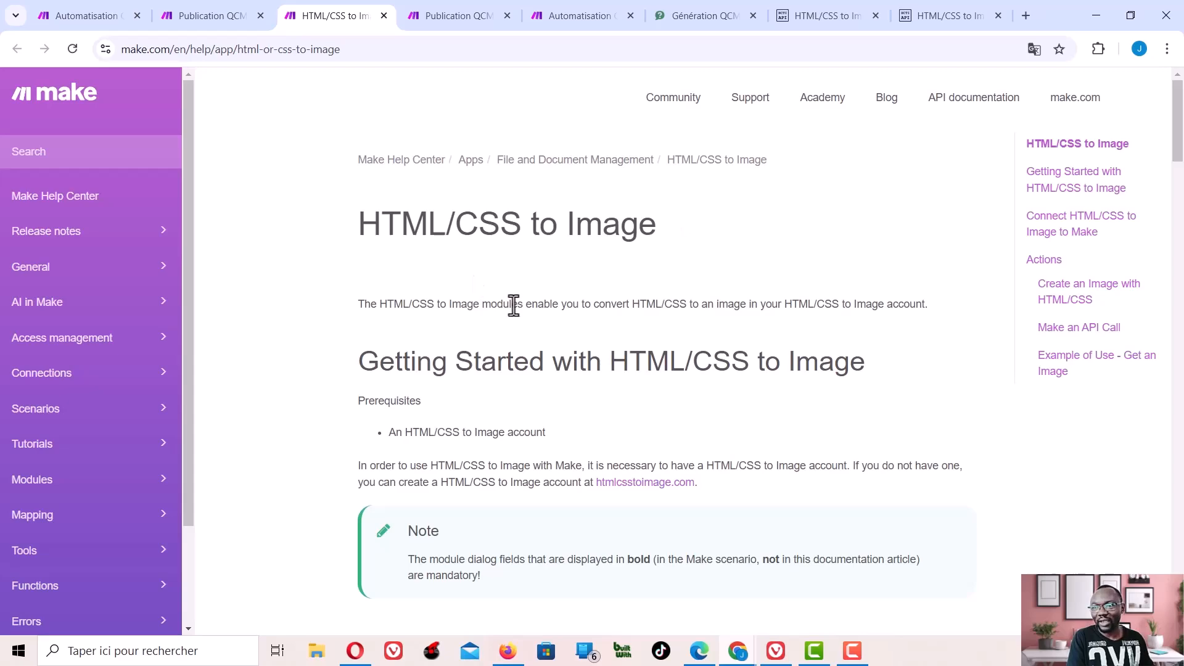
Read the help page's instructions on connecting with a User ID and API key, the available actions and the Get an Image example
scroll(516, 303, down, 2)
scroll(515, 304, down, 9)
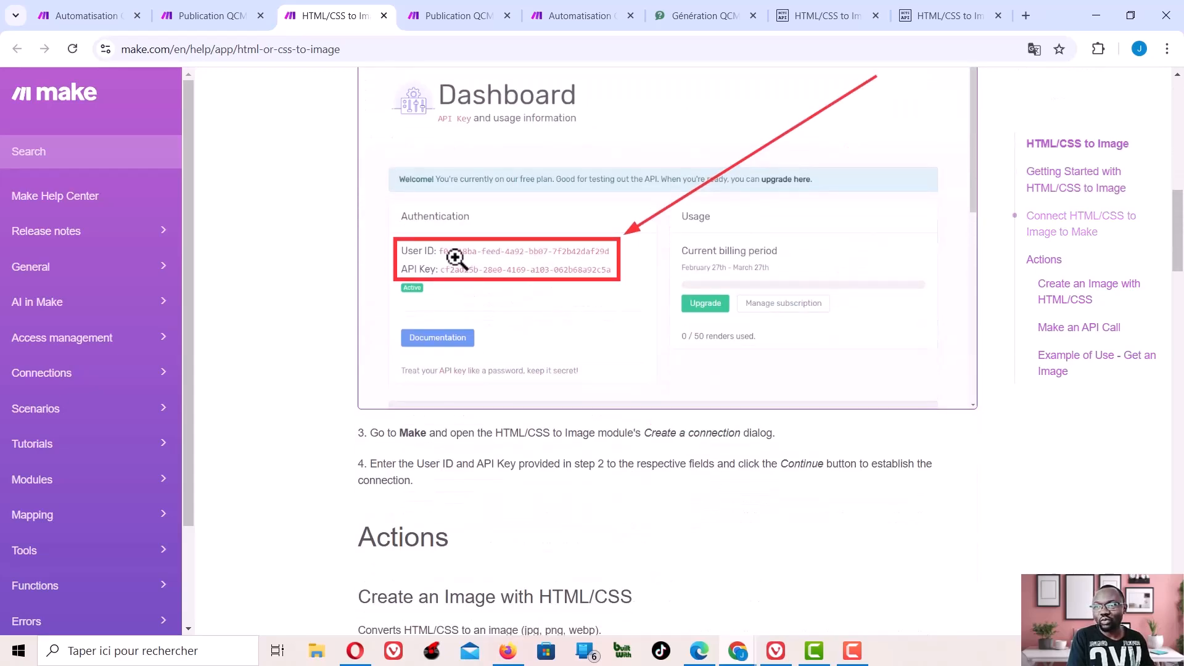
scroll(538, 275, down, 6)
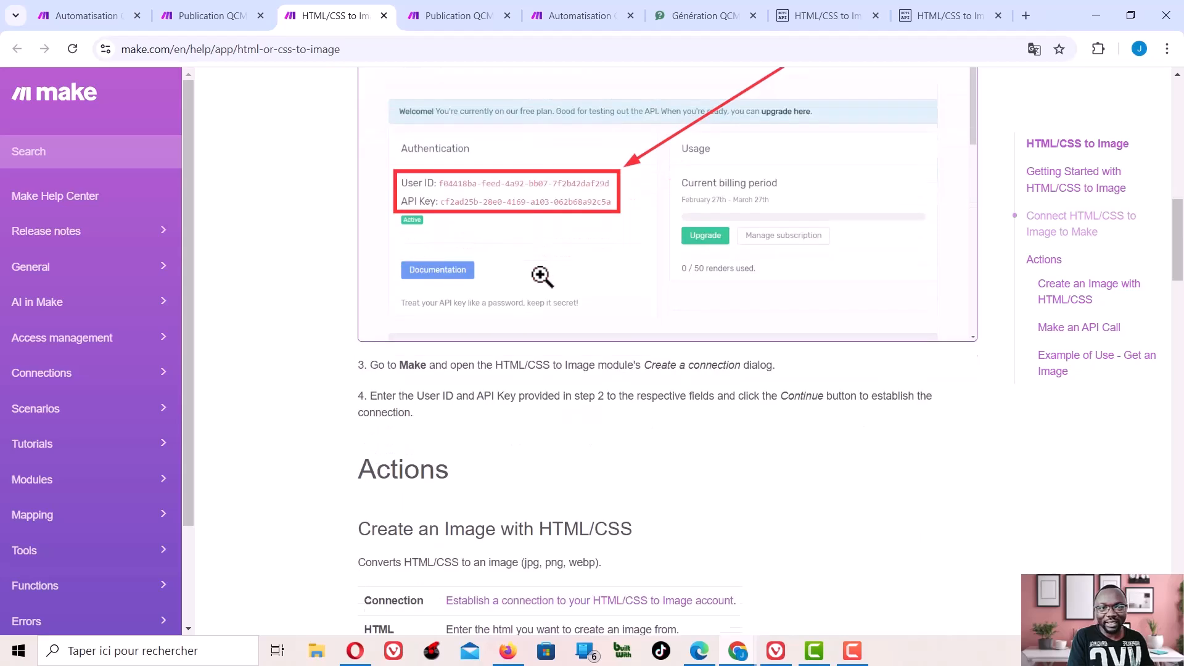
scroll(540, 275, down, 11)
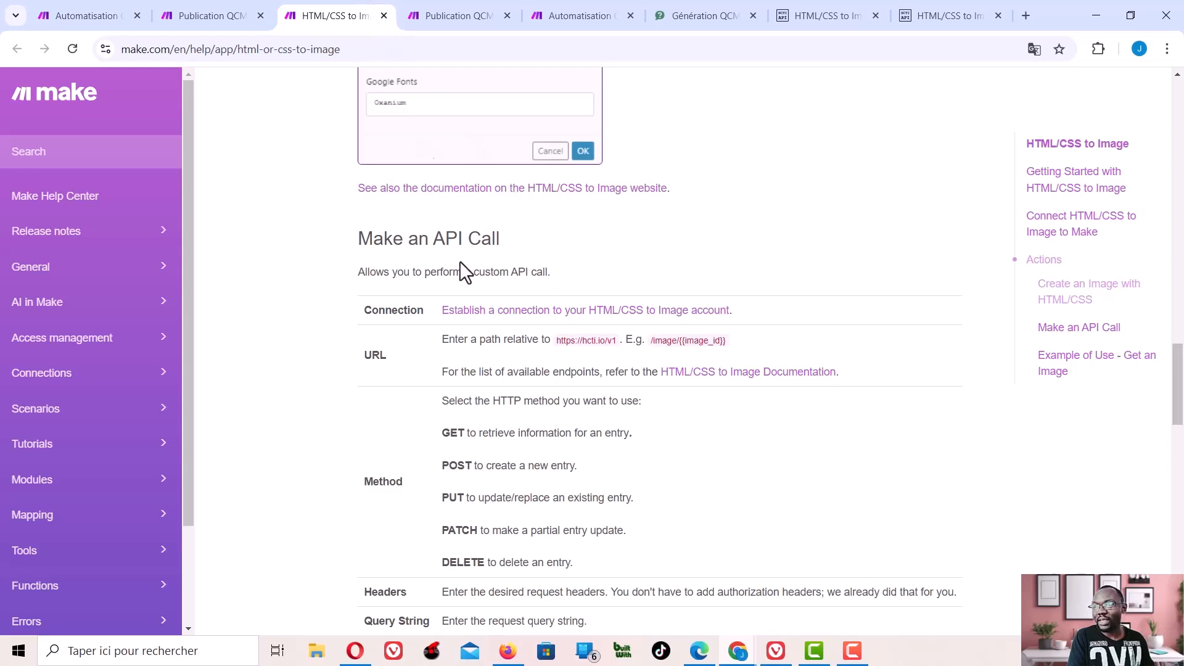
scroll(502, 297, down, 4)
scroll(531, 293, down, 3)
scroll(532, 292, down, 4)
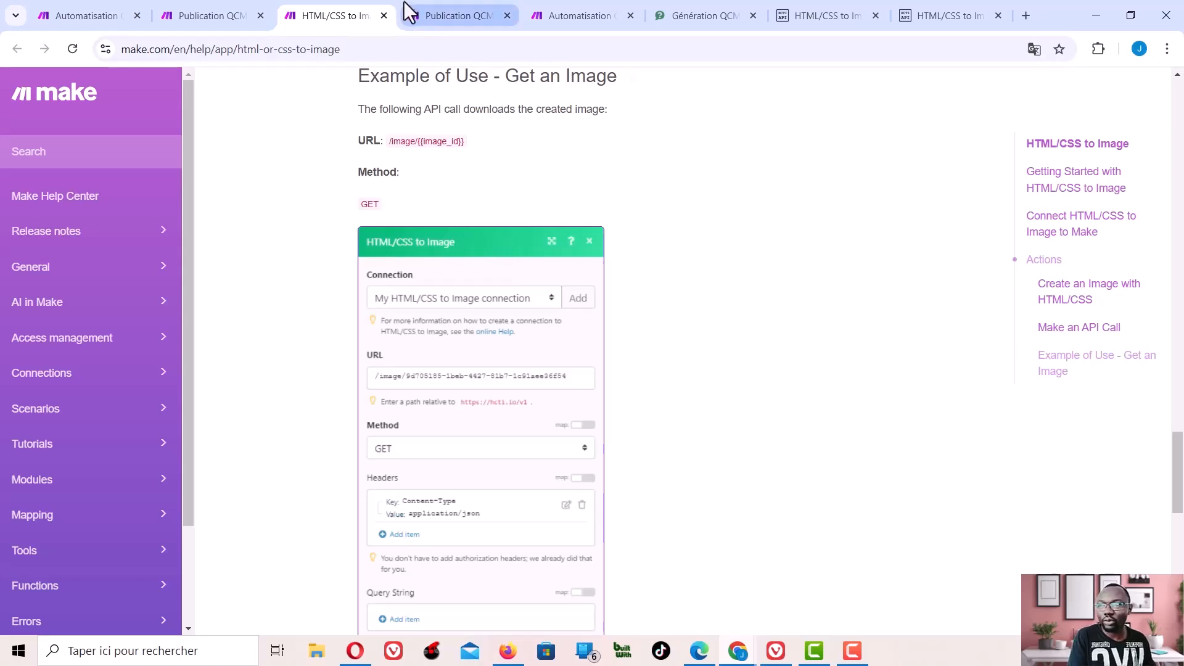
Close the help page and review the HTML/CSS to Image module's code, from the background image URL to the mapped question and three answers
click(384, 16)
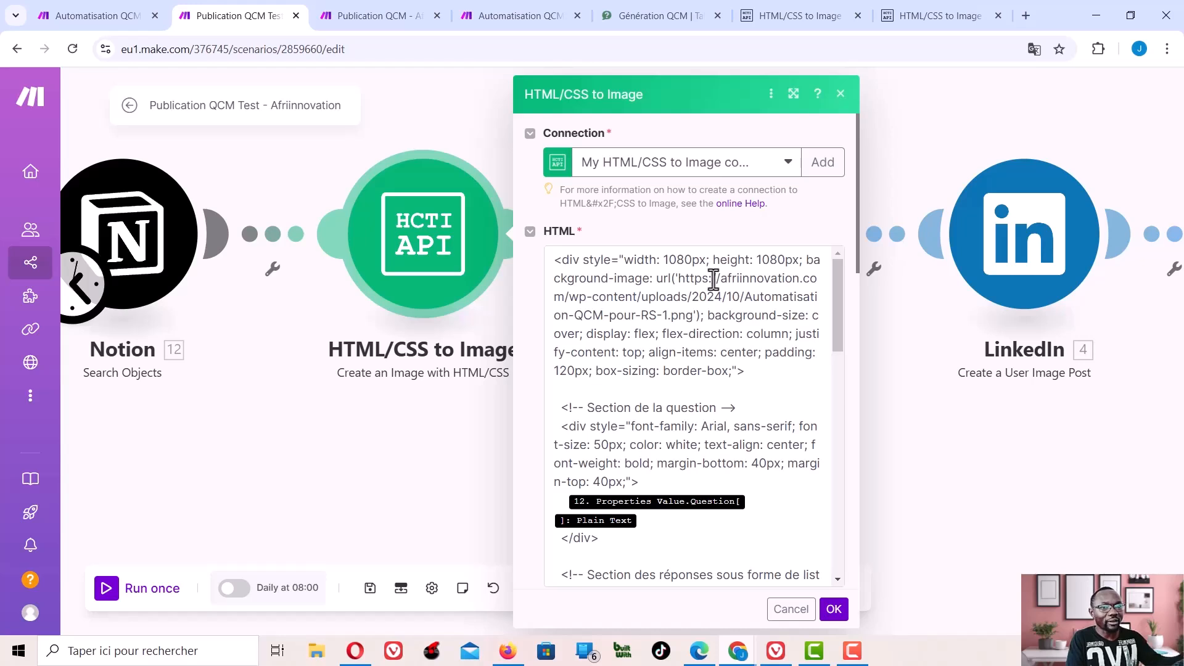
drag(677, 276, 769, 299)
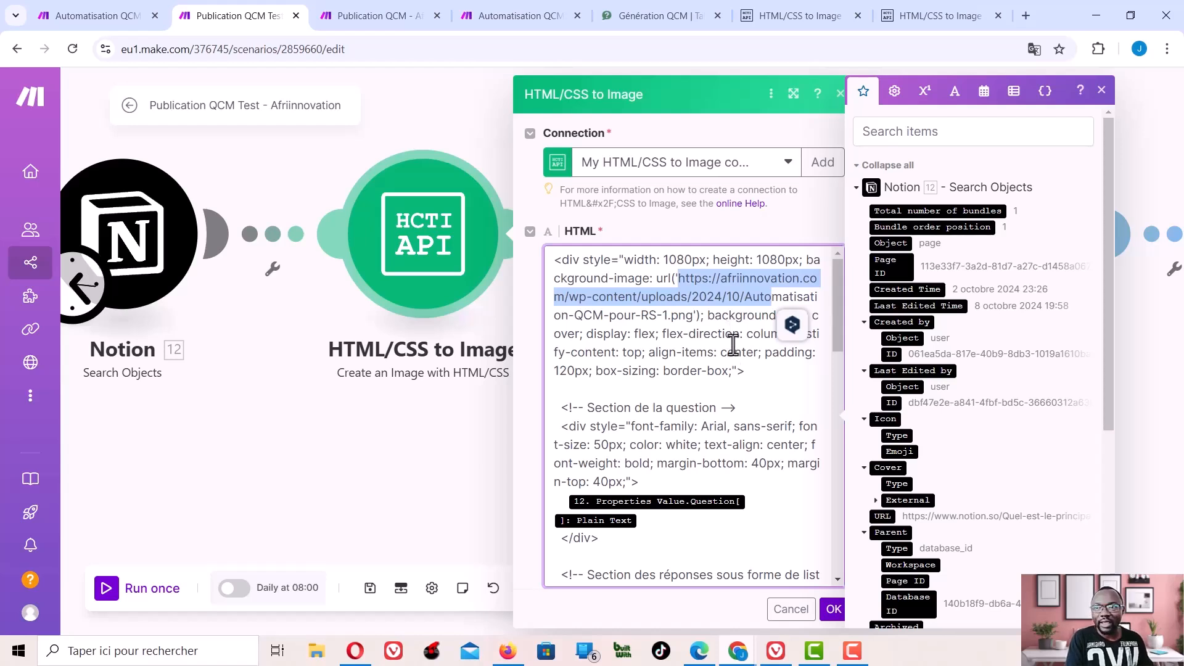
scroll(701, 366, down, 2)
scroll(701, 367, down, 3)
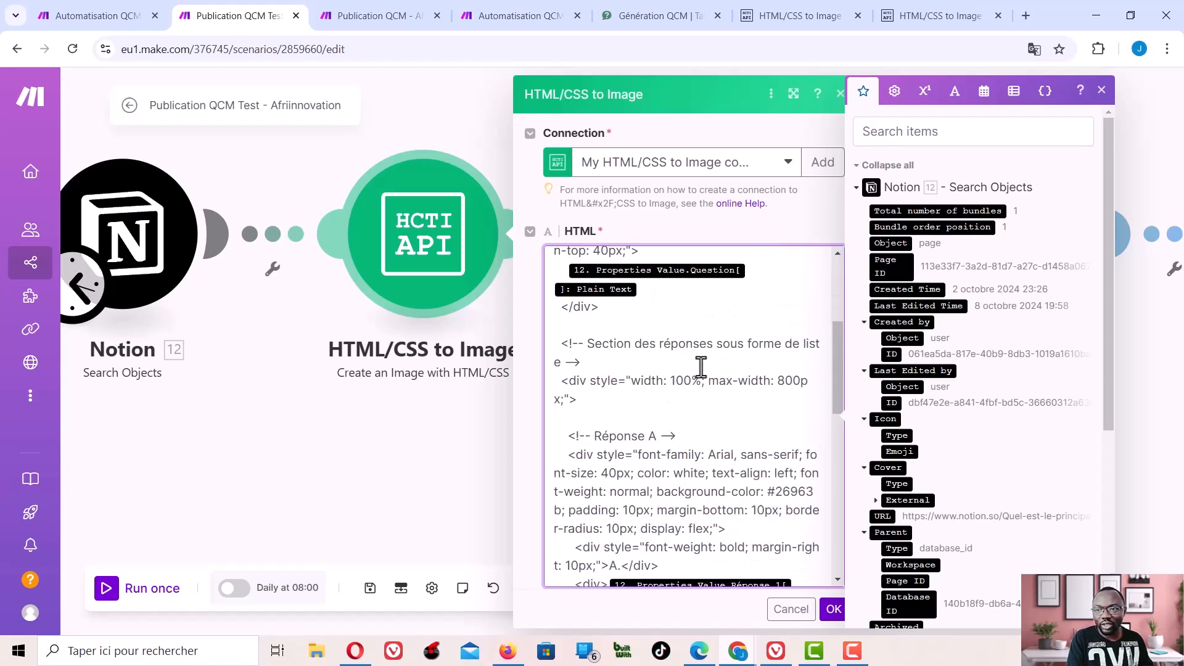
scroll(692, 347, up, 2)
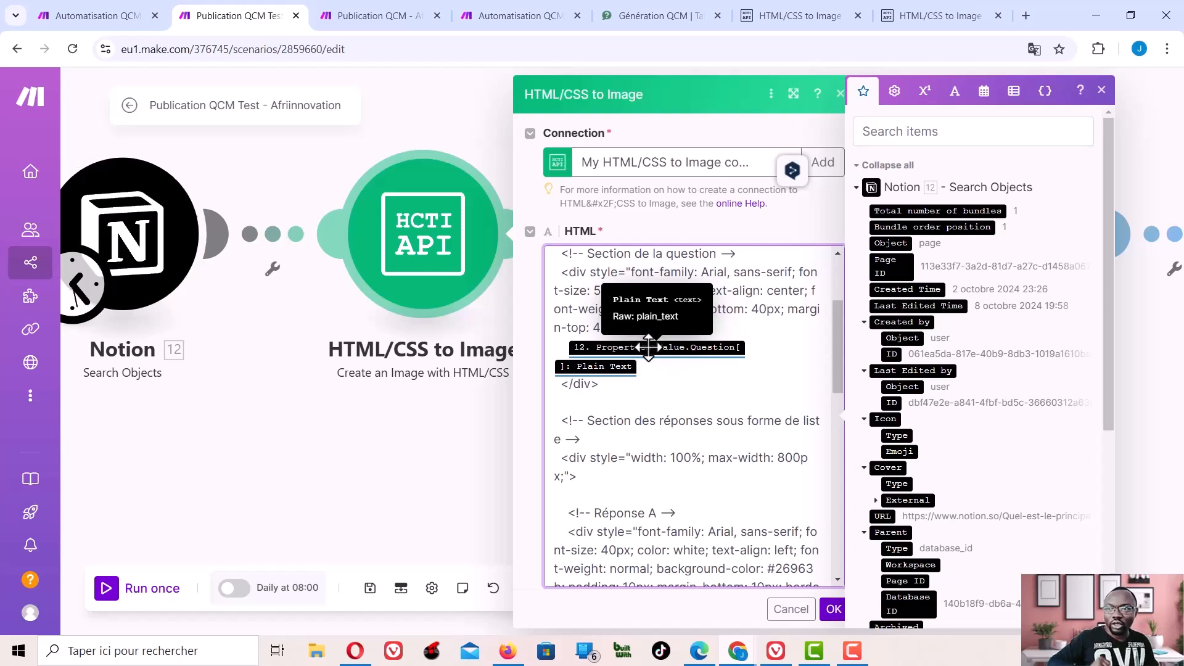
scroll(663, 392, down, 3)
scroll(663, 392, down, 3)
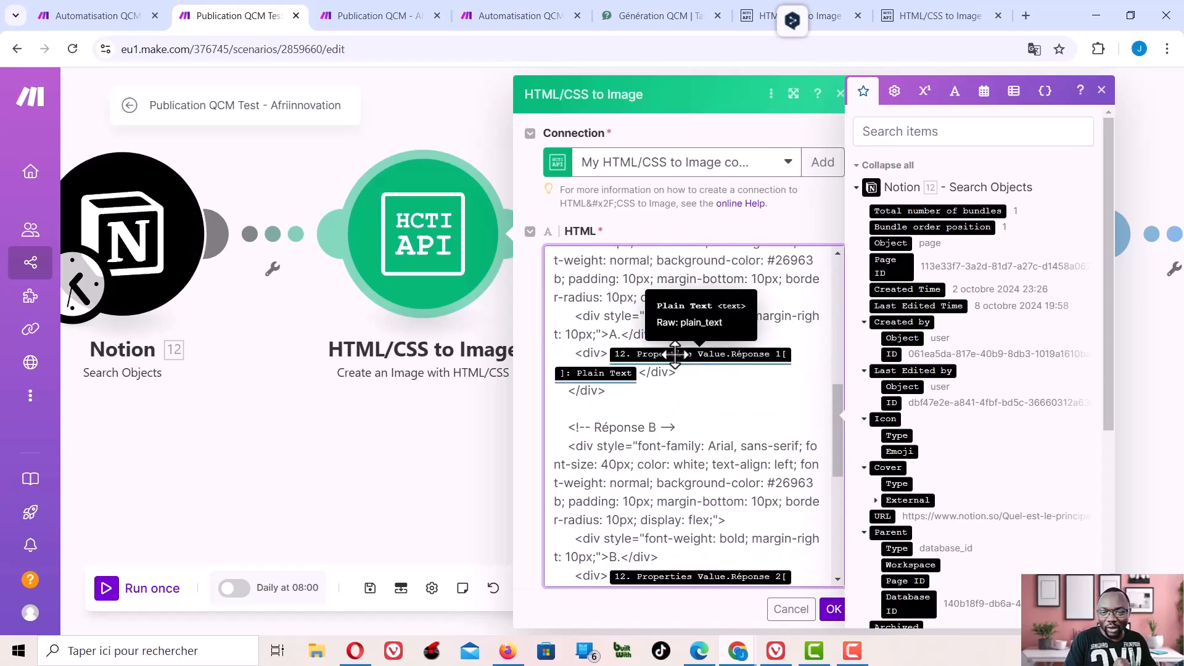
scroll(678, 363, down, 3)
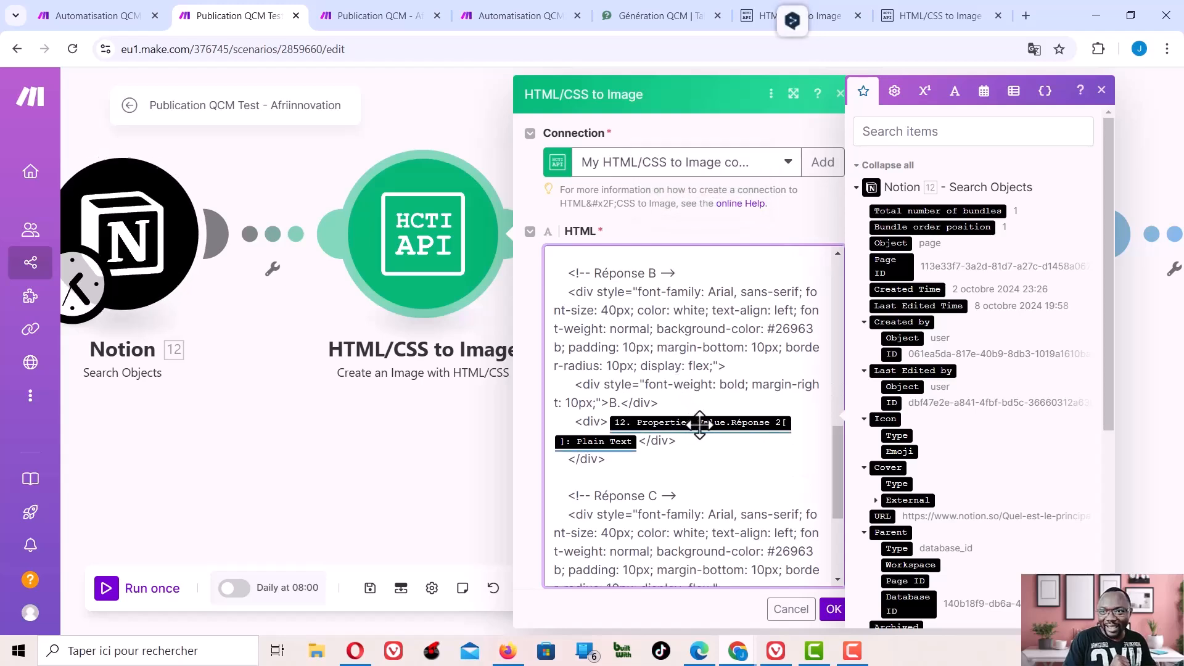
scroll(699, 424, down, 4)
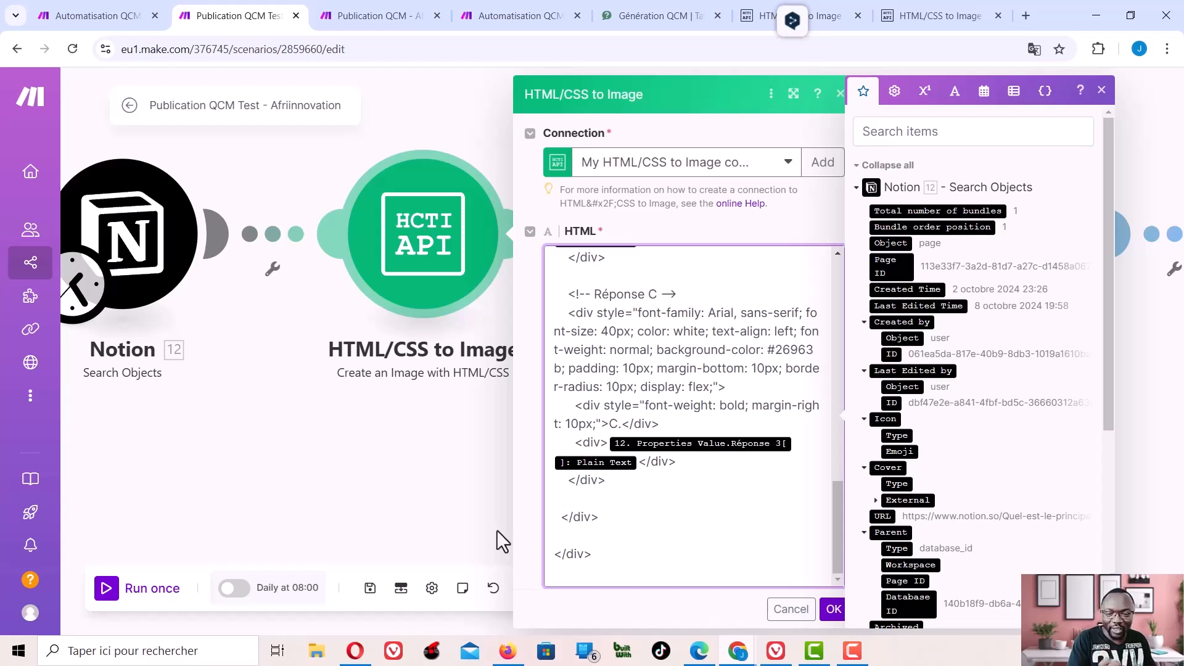
click(483, 469)
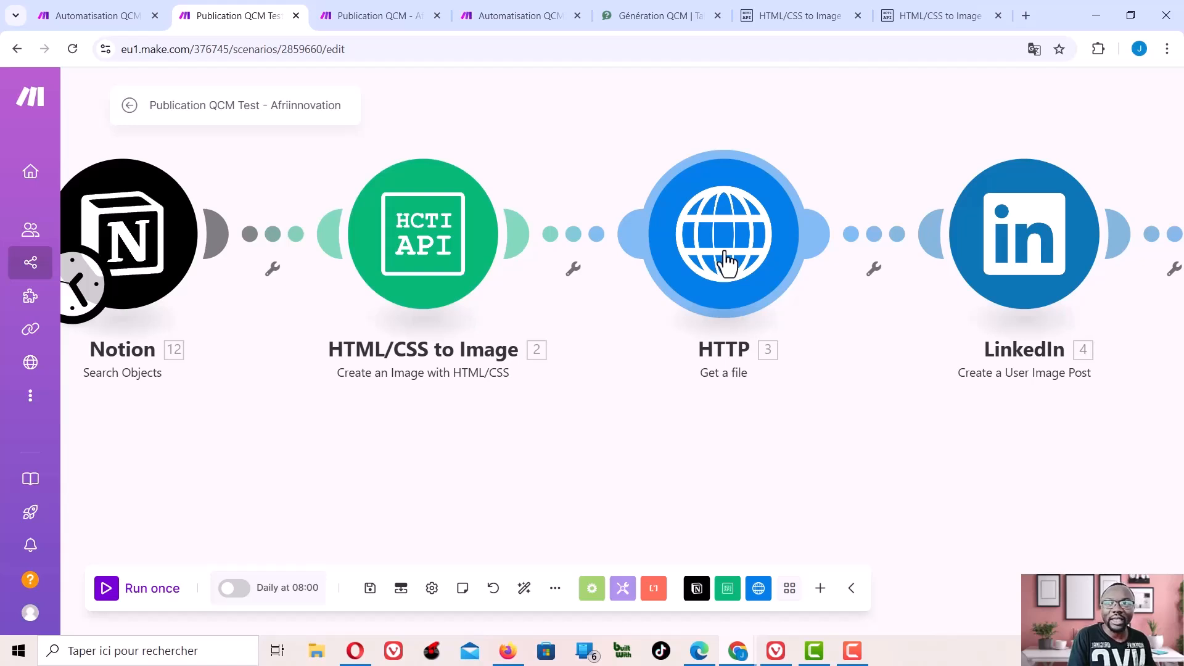
Review the LinkedIn module's mapped post content, visibility, feed distribution and reshare settings
scroll(860, 398, down, 2)
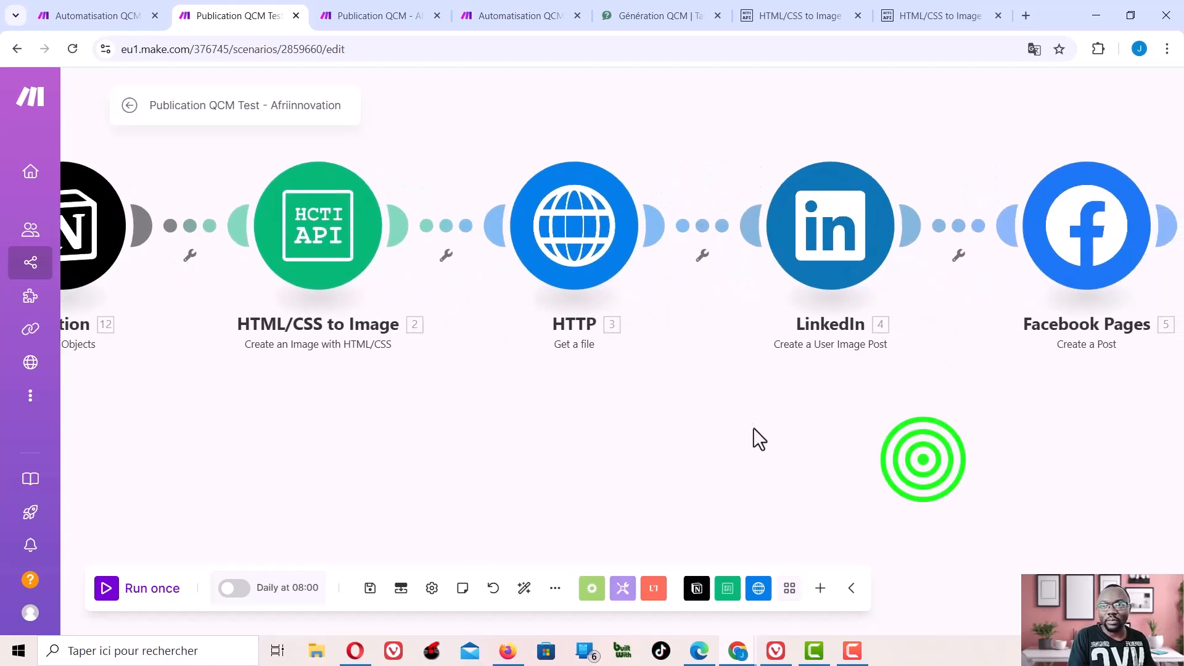
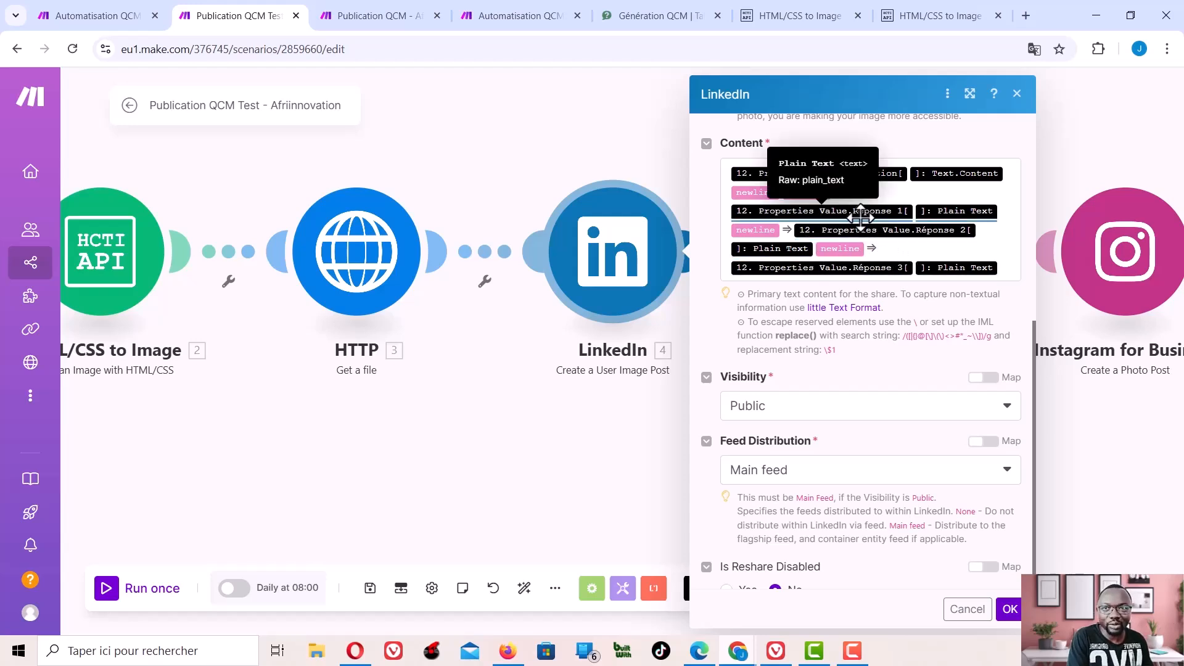
scroll(737, 427, down, 1)
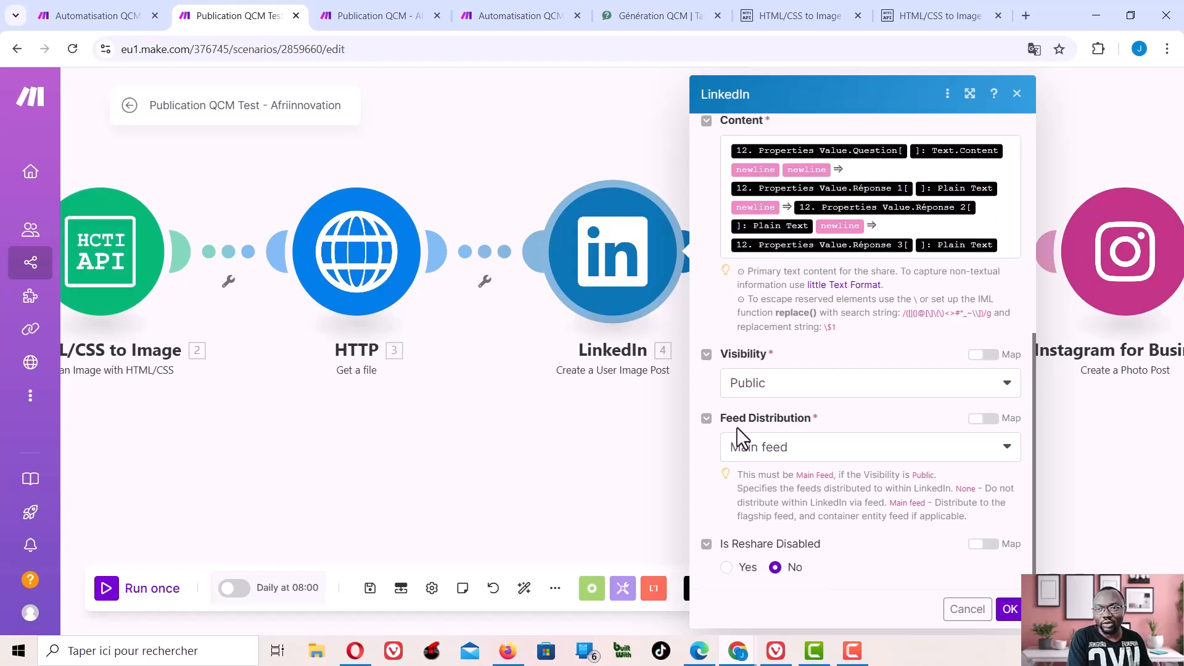
click(554, 492)
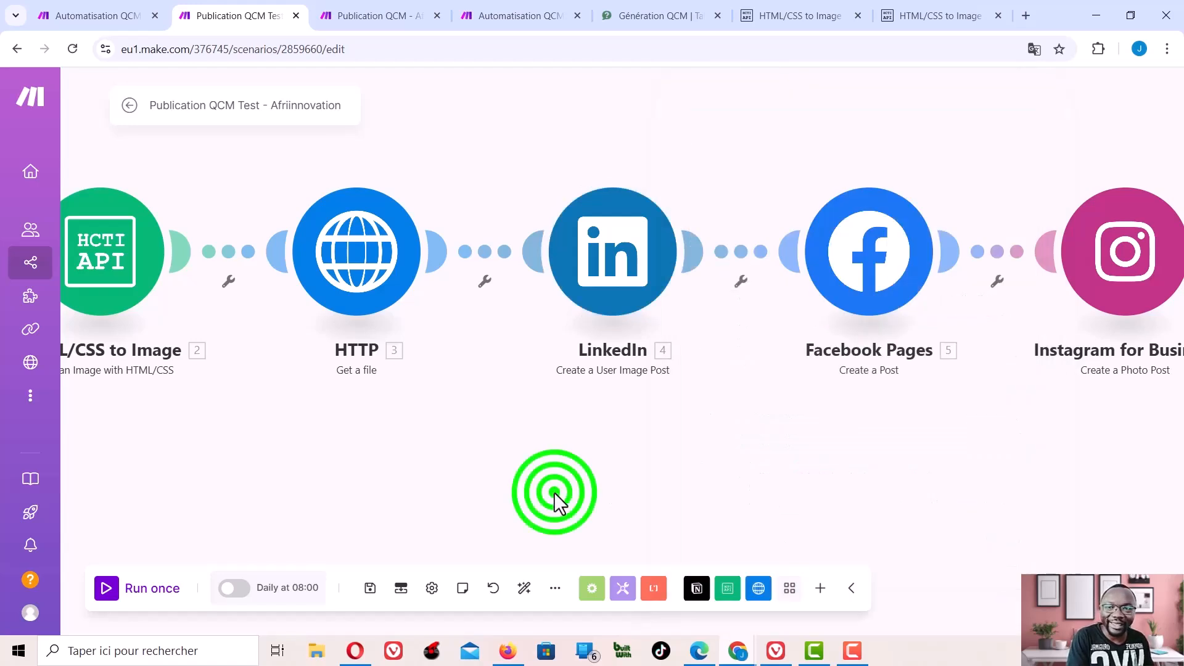
Review the Facebook Pages module's page, message and link, and the Instagram for Business module's photo URL and caption
drag(933, 444, 877, 449)
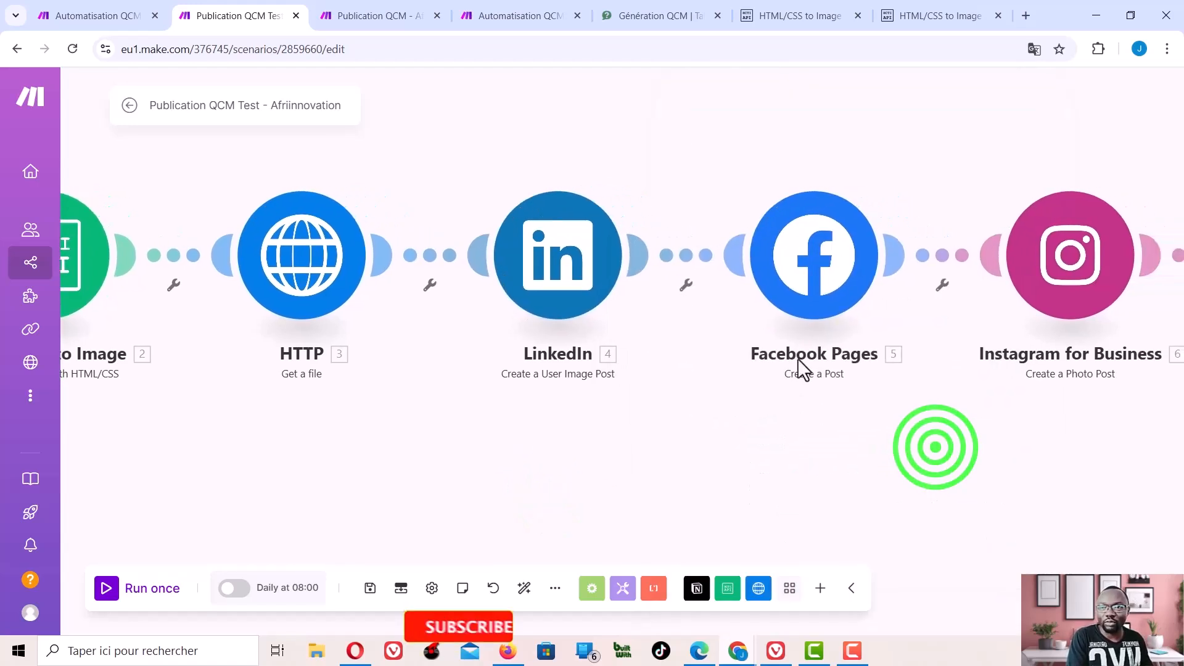
click(819, 261)
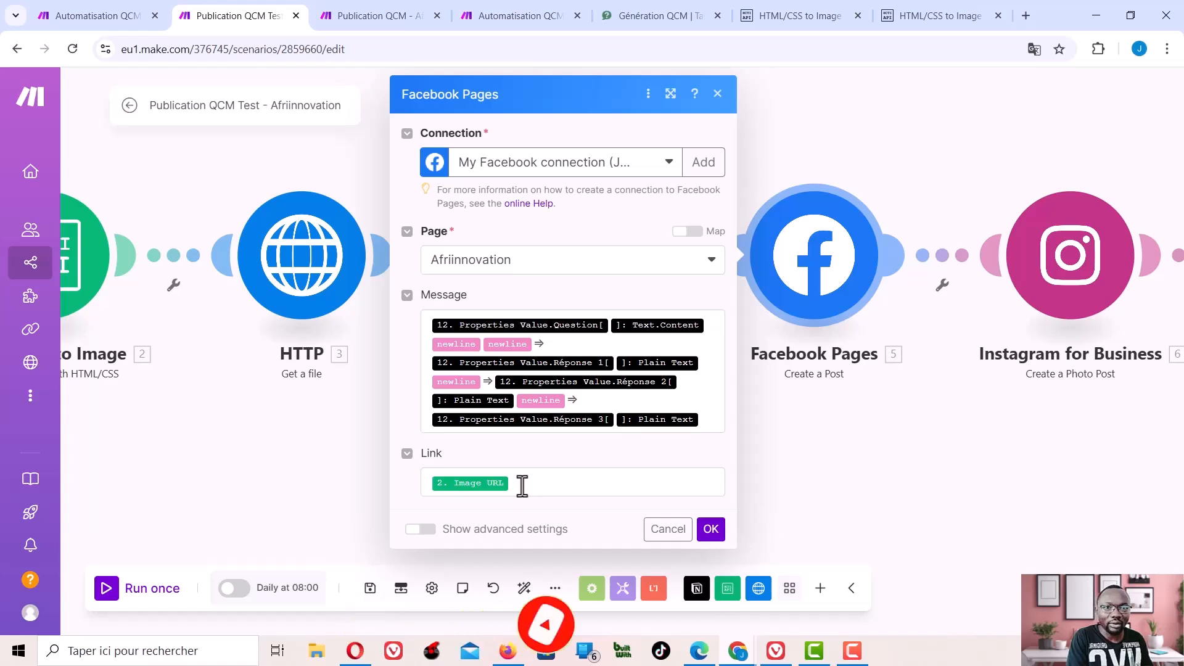
drag(956, 429, 753, 391)
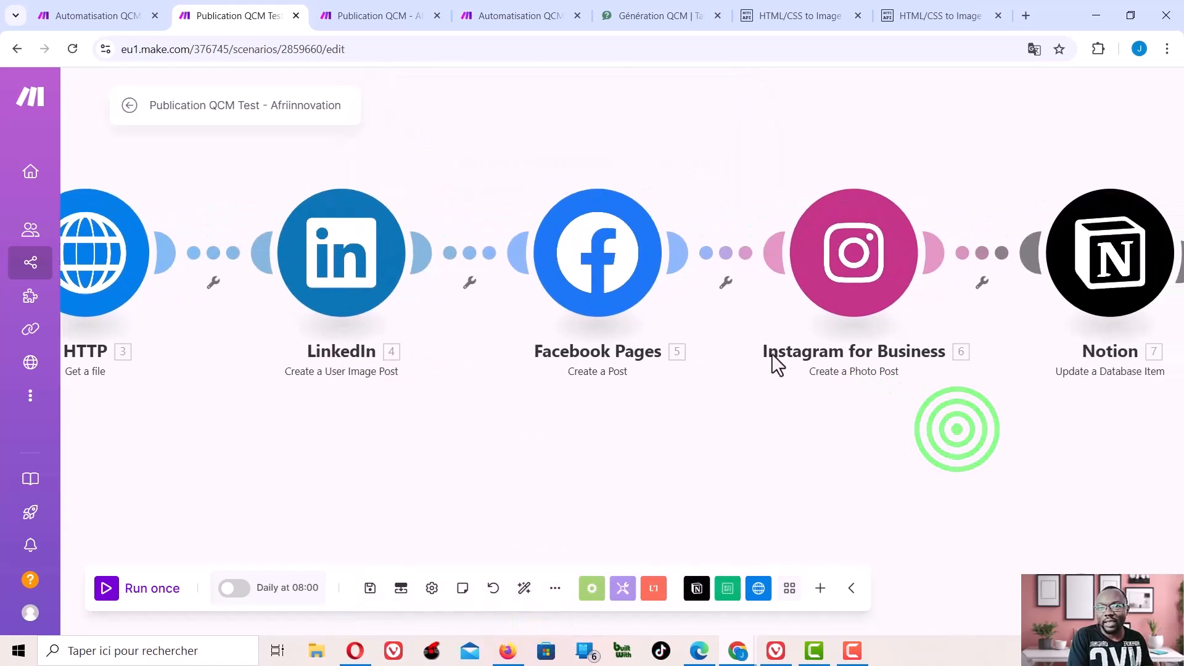
click(853, 253)
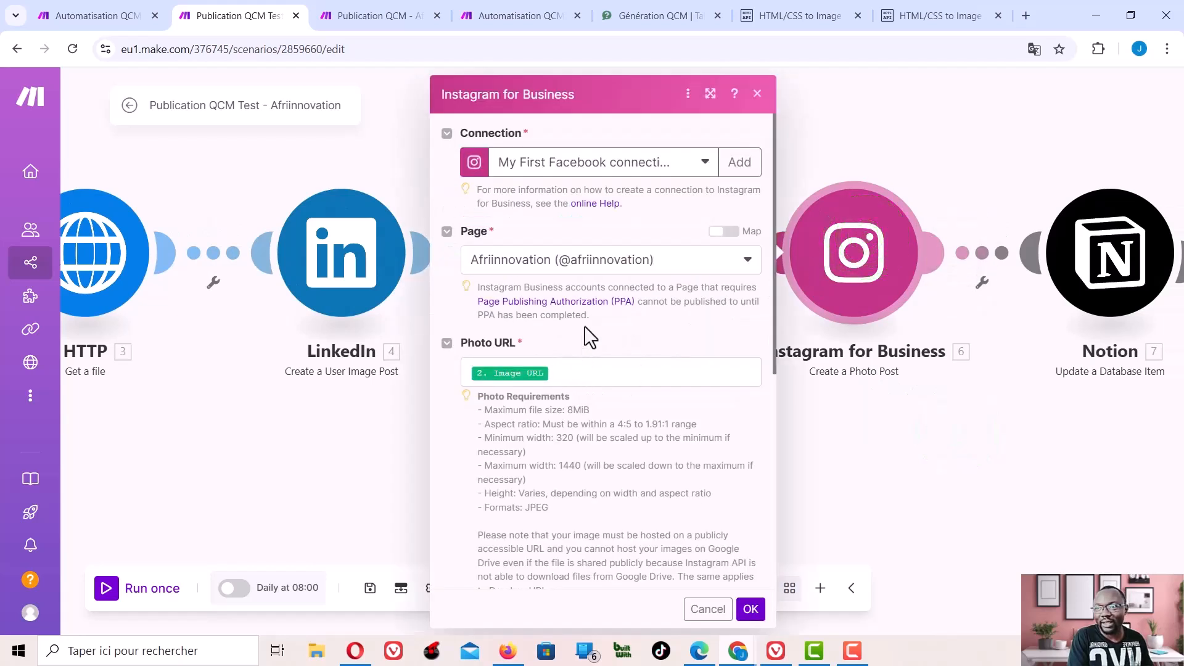
scroll(613, 336, down, 6)
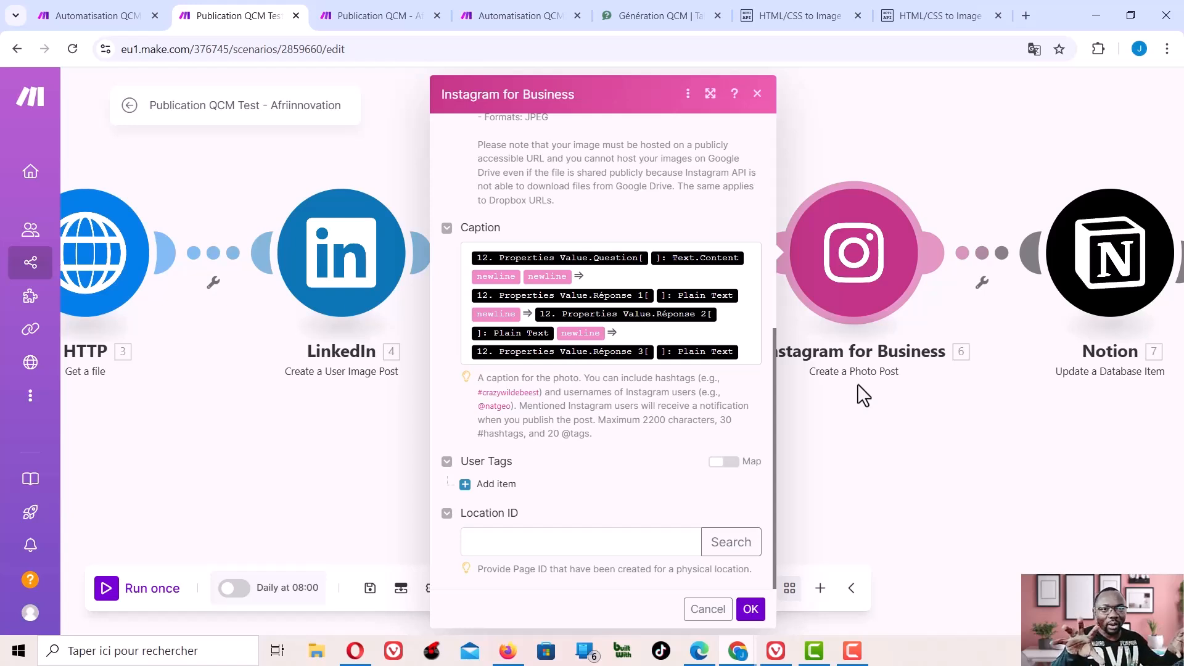
click(883, 405)
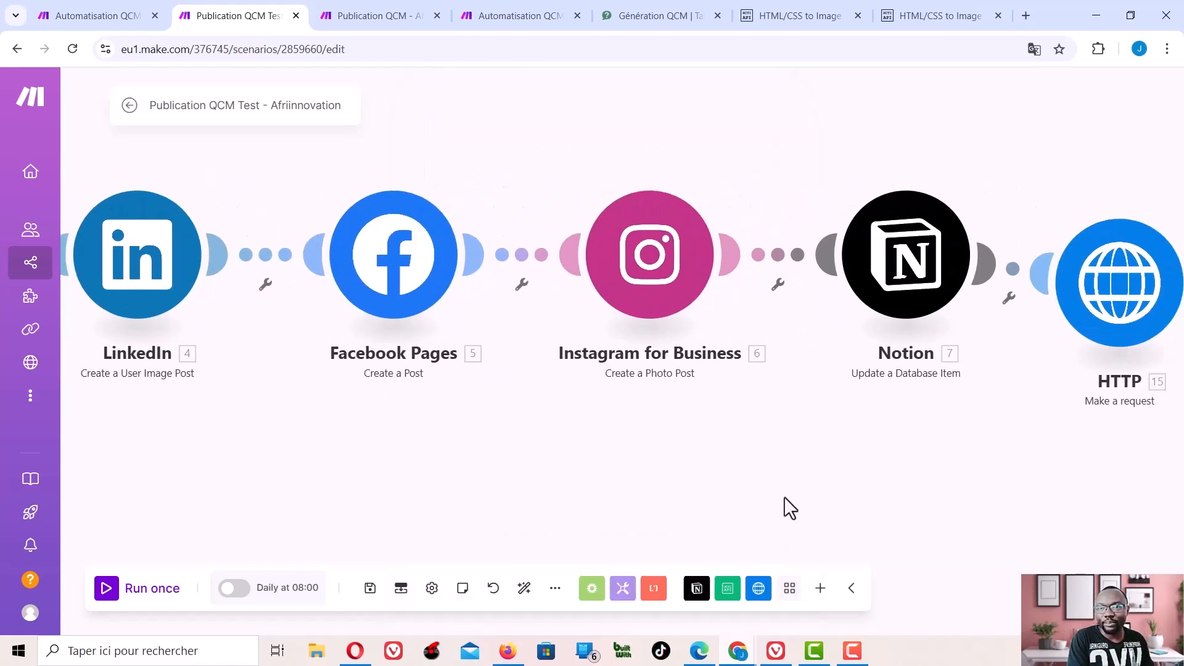
Review the fields of the Notion Update a Database Item module, in particular the Statut field
click(909, 269)
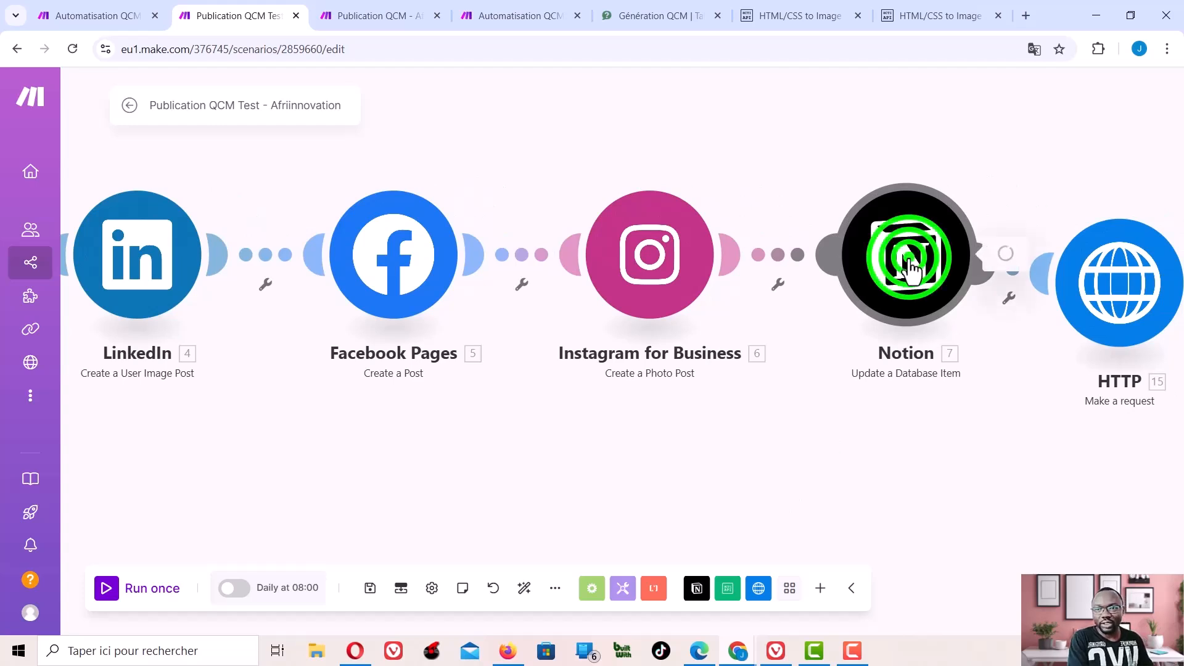
scroll(665, 412, down, 5)
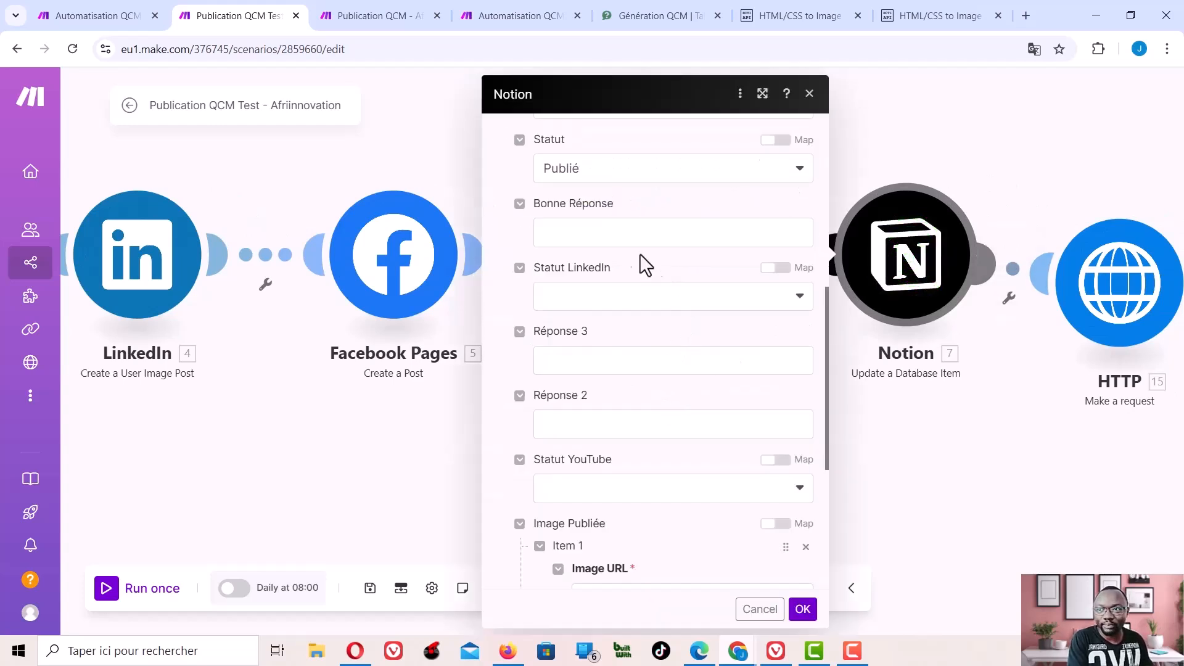
scroll(648, 272, up, 3)
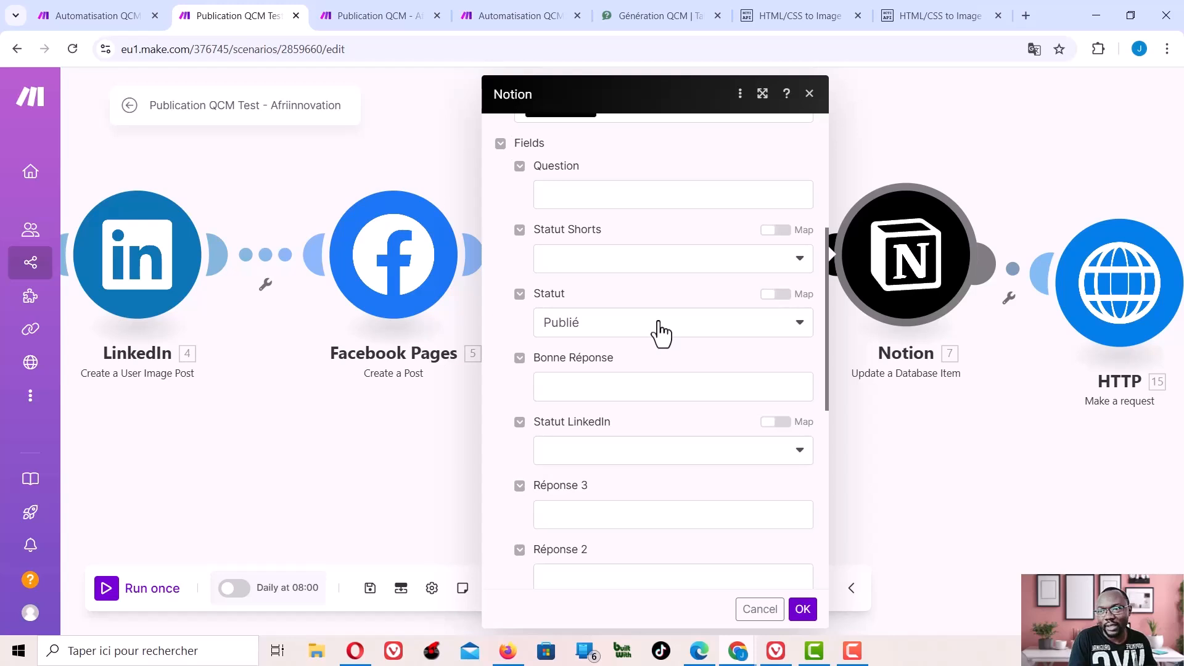
click(946, 460)
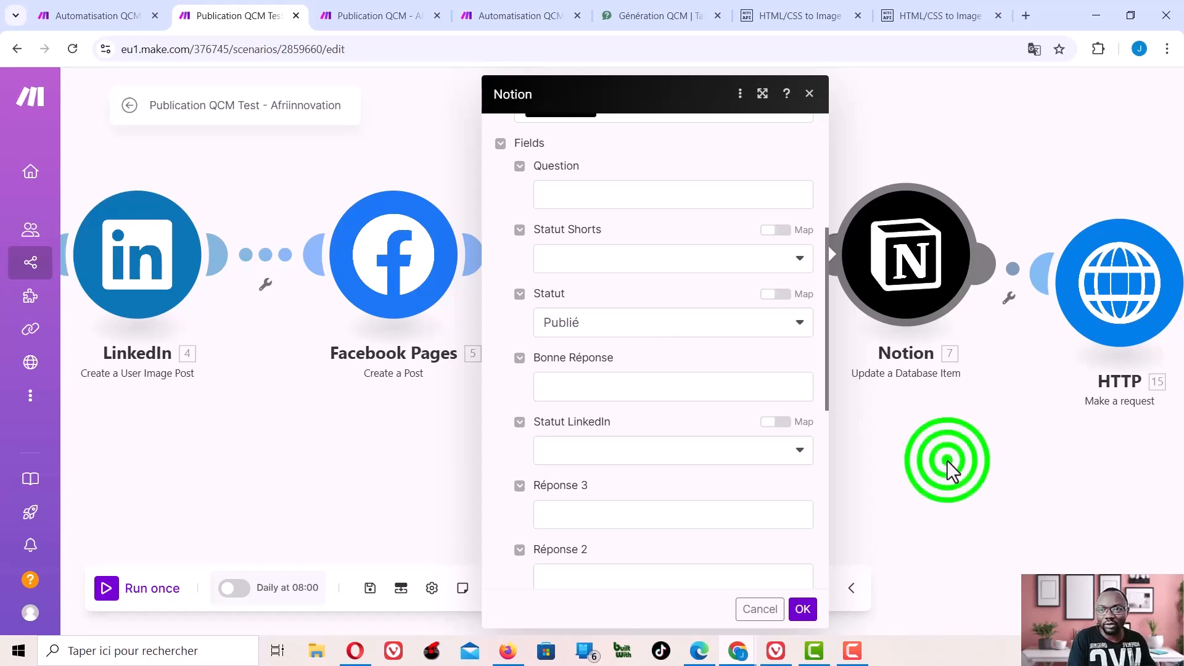
Review the final HTTP Make a request module's webhook URL, method, body type and JSON request content, and confirm
drag(826, 473, 365, 471)
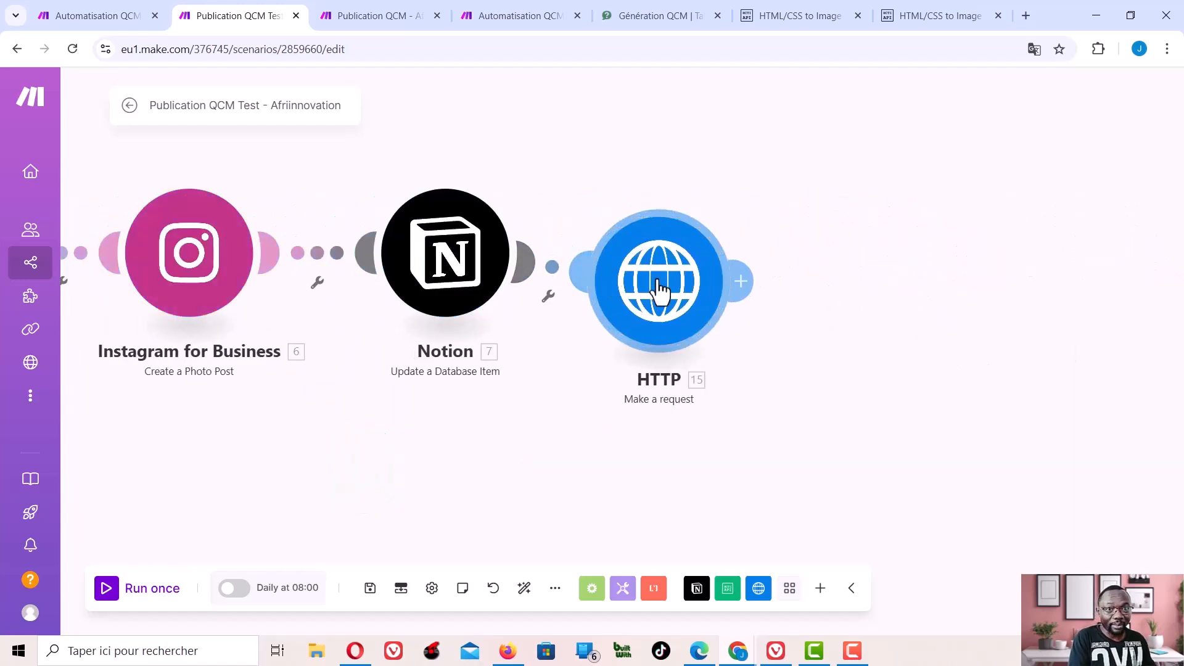
click(666, 303)
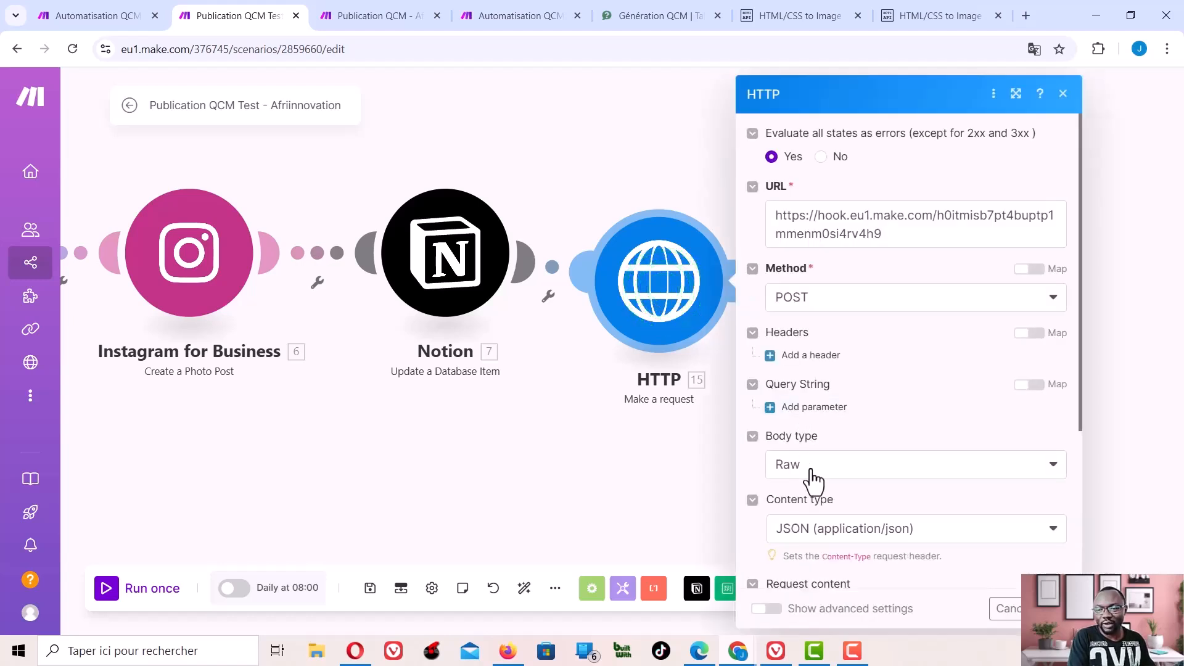
scroll(844, 500, down, 4)
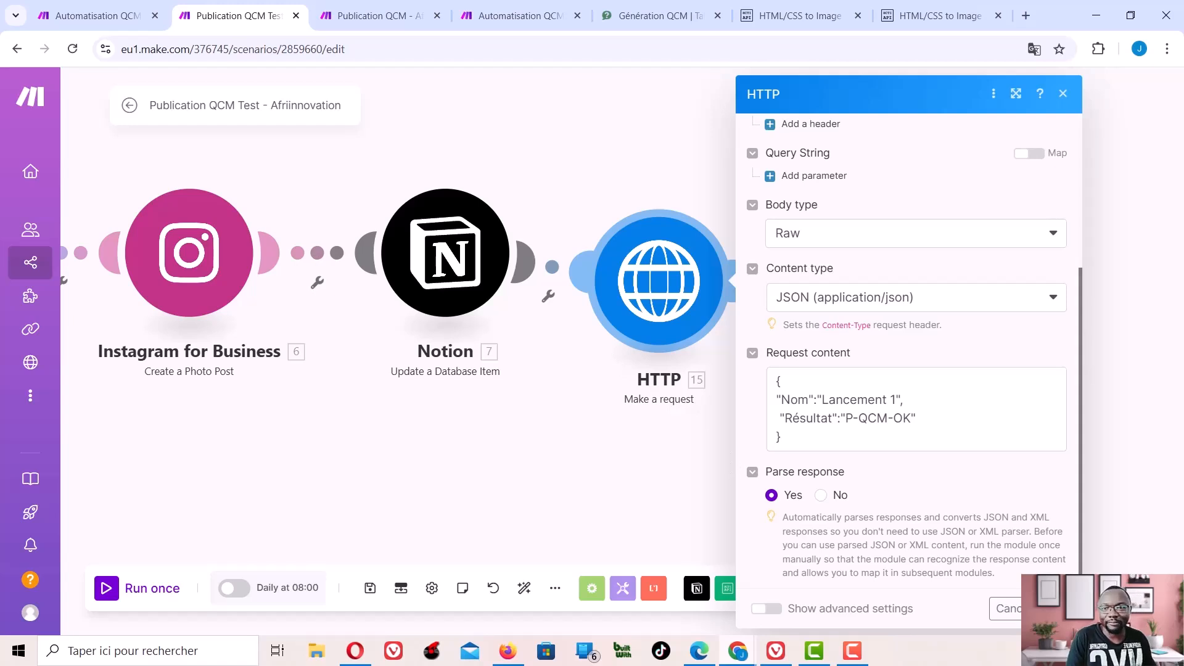
click(1062, 608)
Fit the whole Publication QCM Test scenario in view and run it once
drag(394, 455, 771, 412)
scroll(772, 412, down, 2)
drag(424, 405, 556, 408)
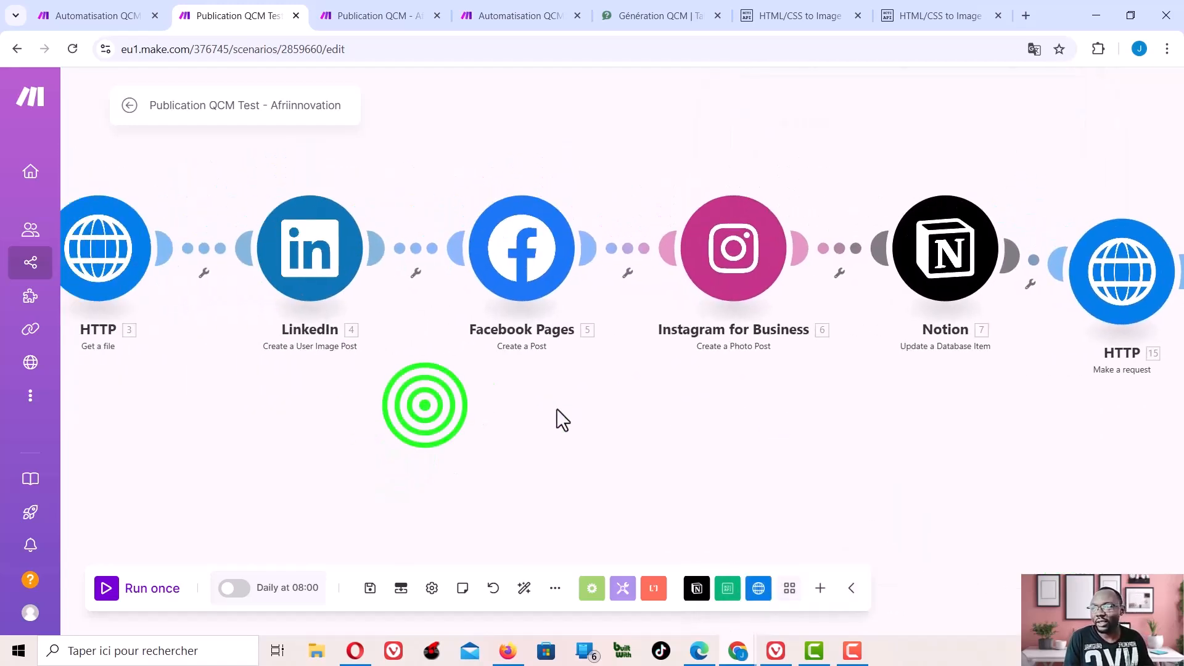
scroll(548, 412, down, 3)
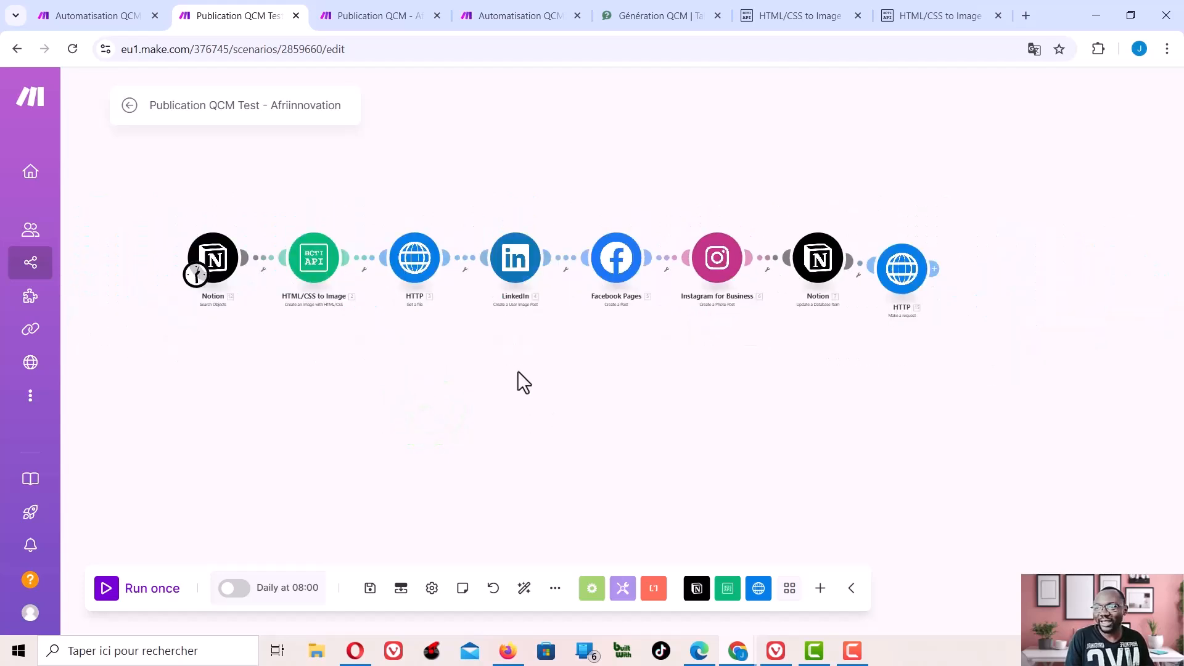
click(106, 590)
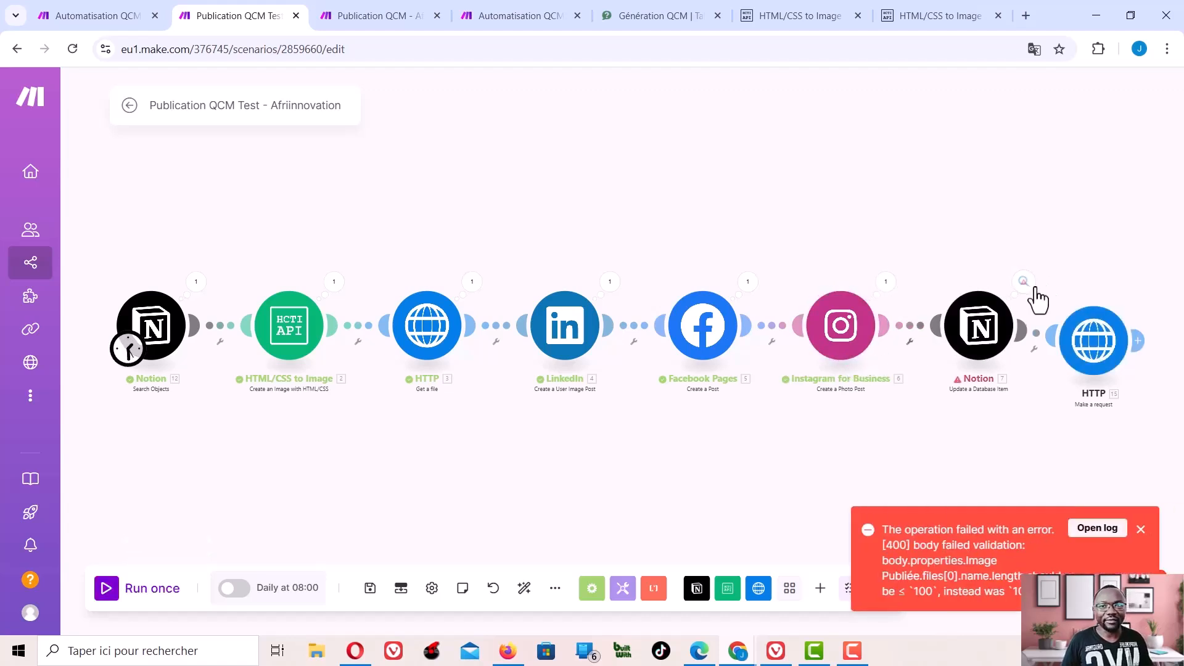
Examine the error details of the failed Notion Update a Database Item operation
drag(1020, 439, 875, 424)
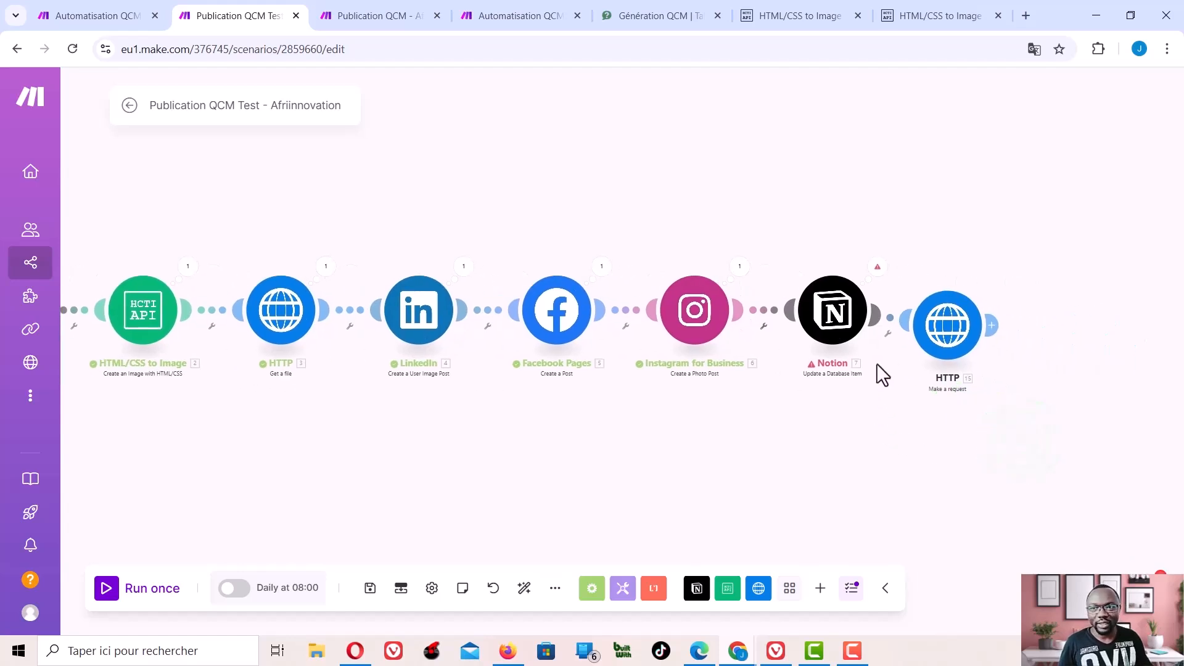
click(879, 266)
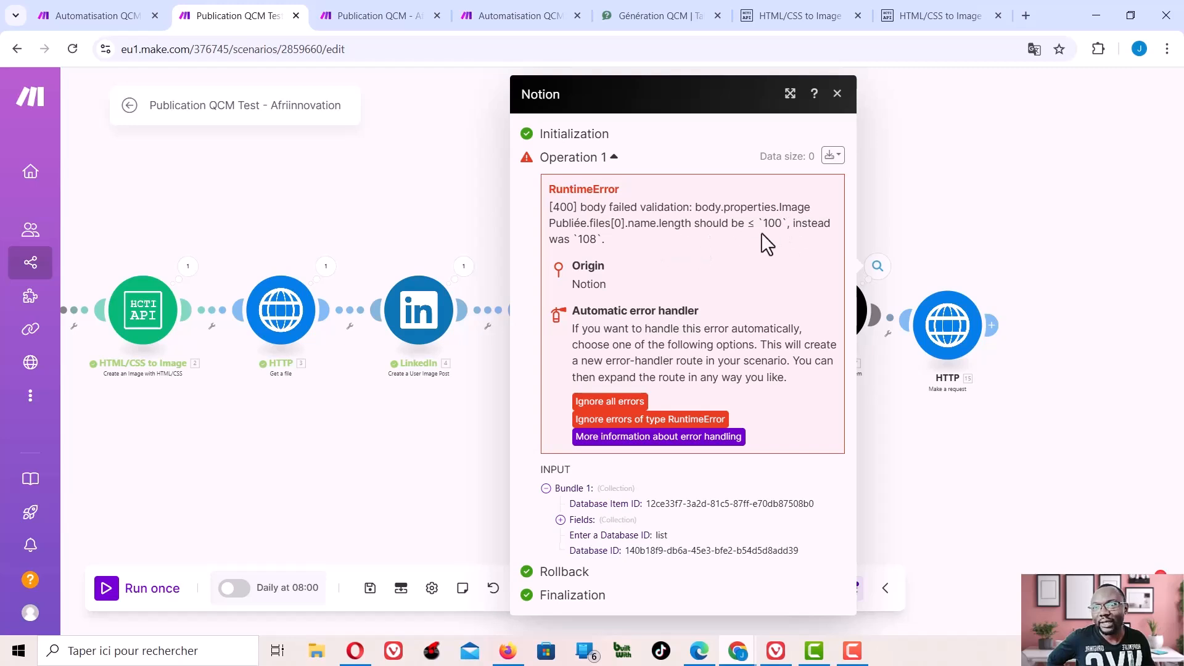
click(918, 458)
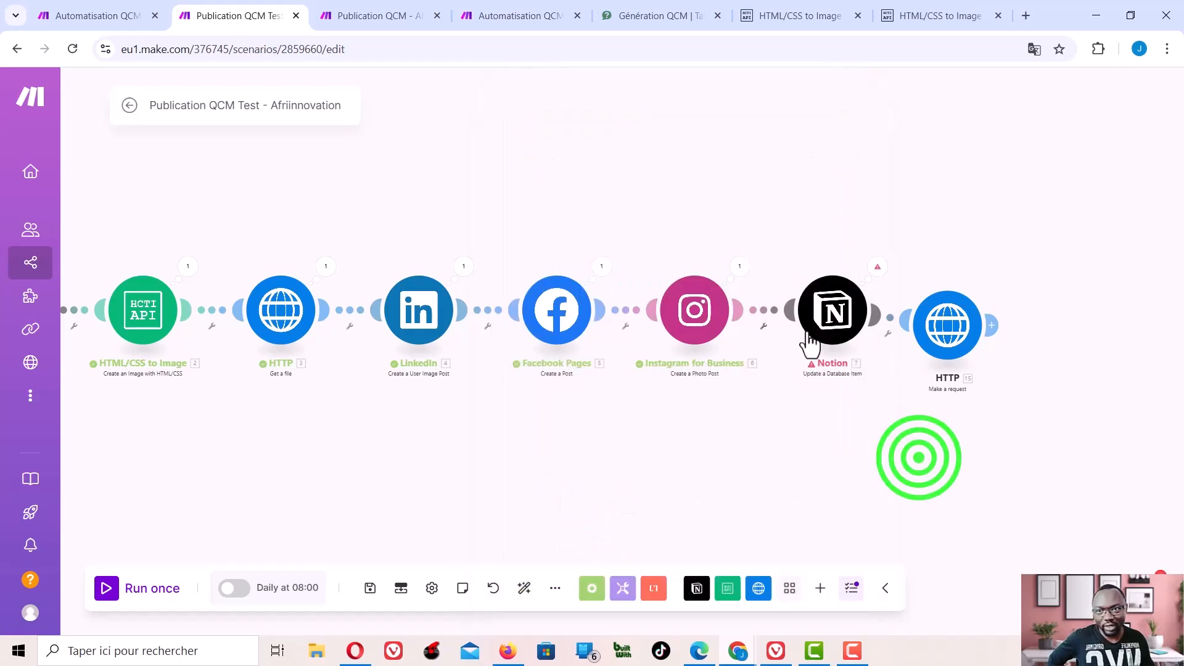
In the Notion Update a Database Item module, clear the mapped File Name of the Image Publiée item
click(832, 318)
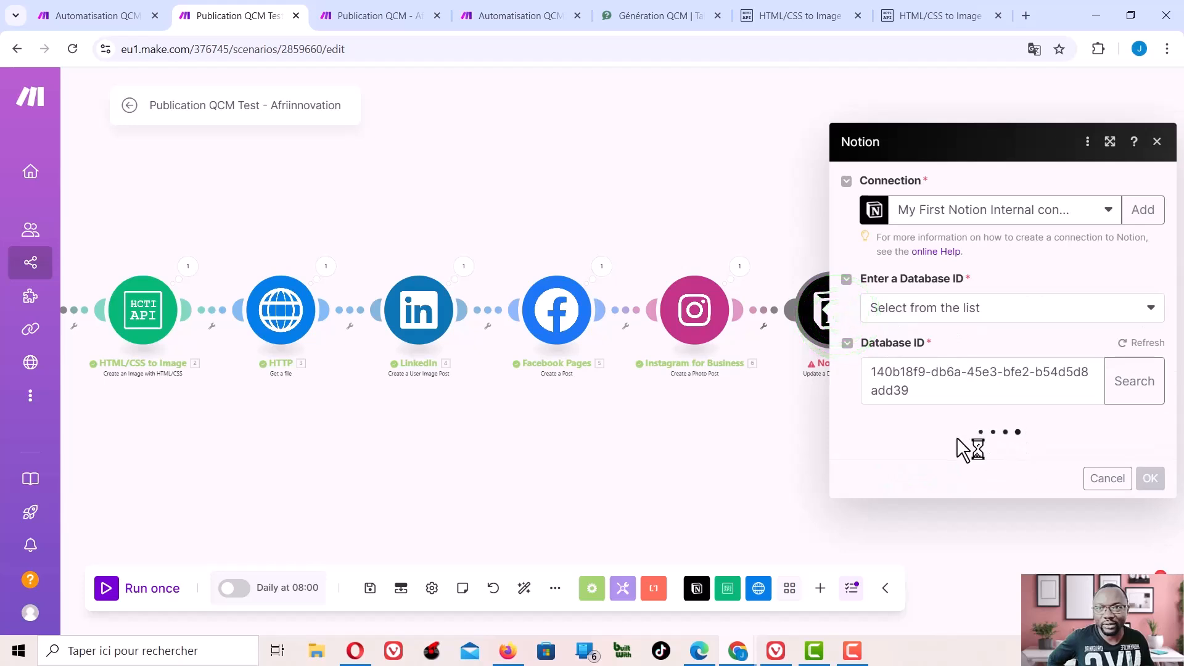
scroll(1011, 386, down, 10)
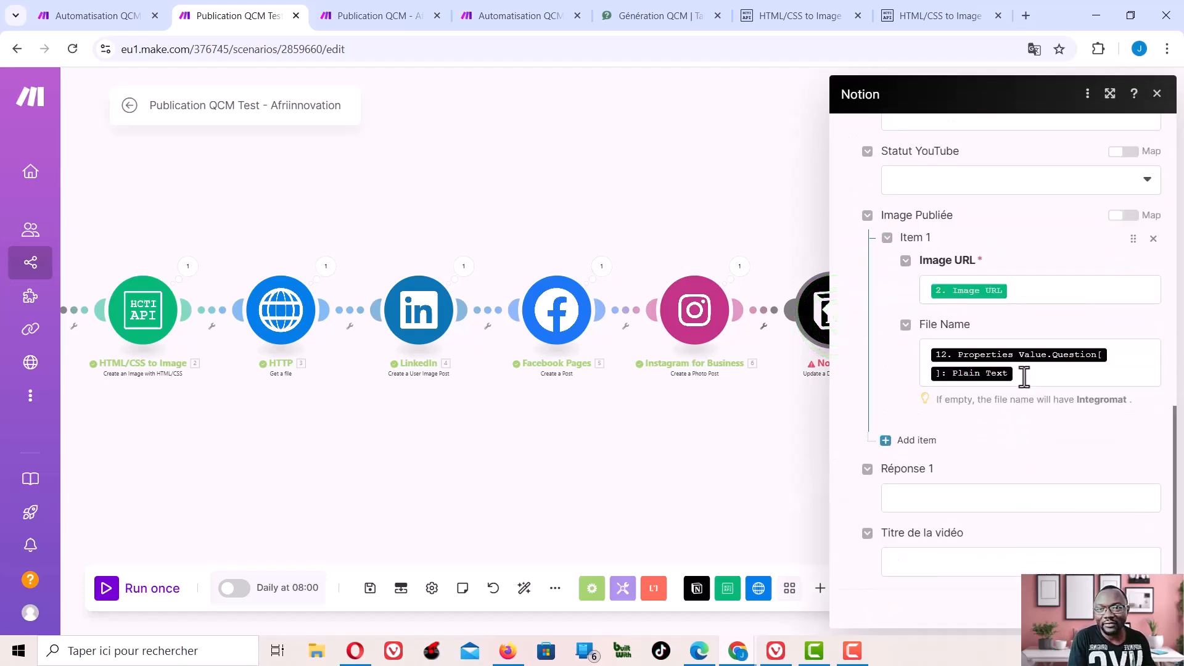
click(1039, 378)
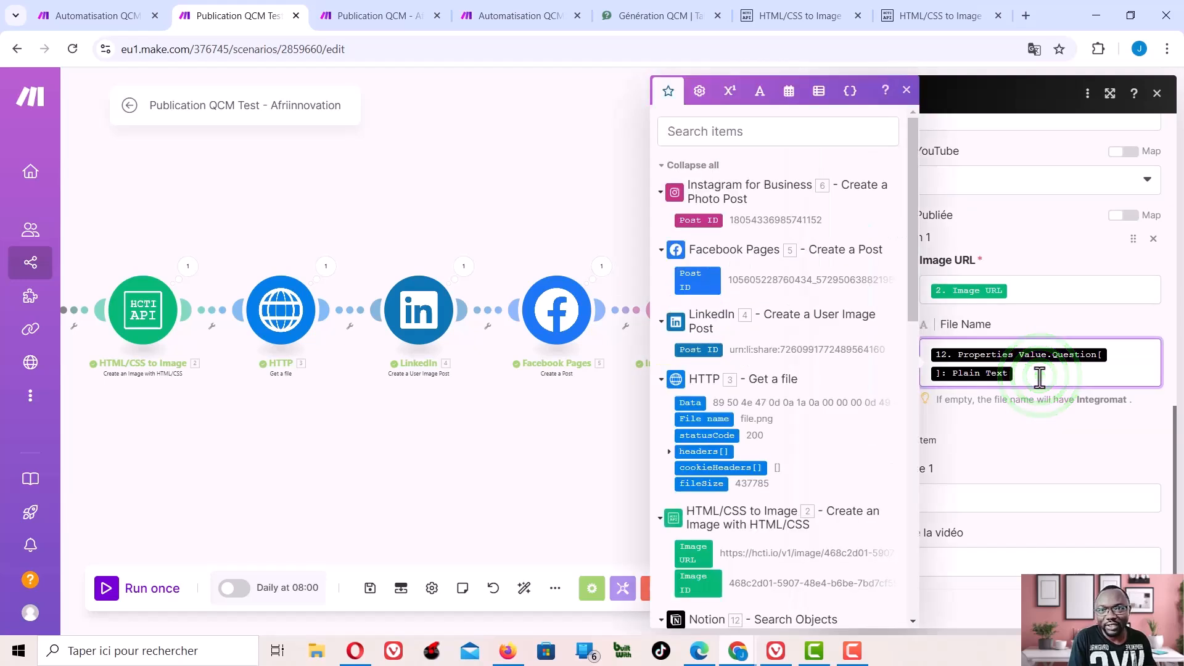
drag(1039, 377, 932, 357)
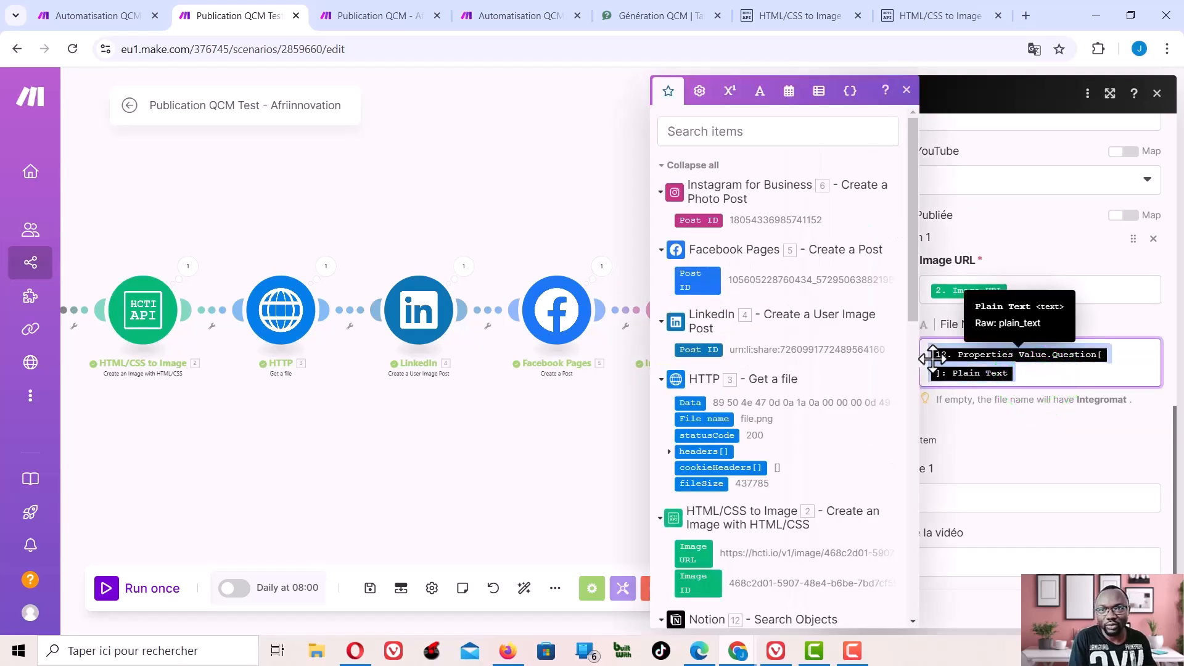
key(BackSpace)
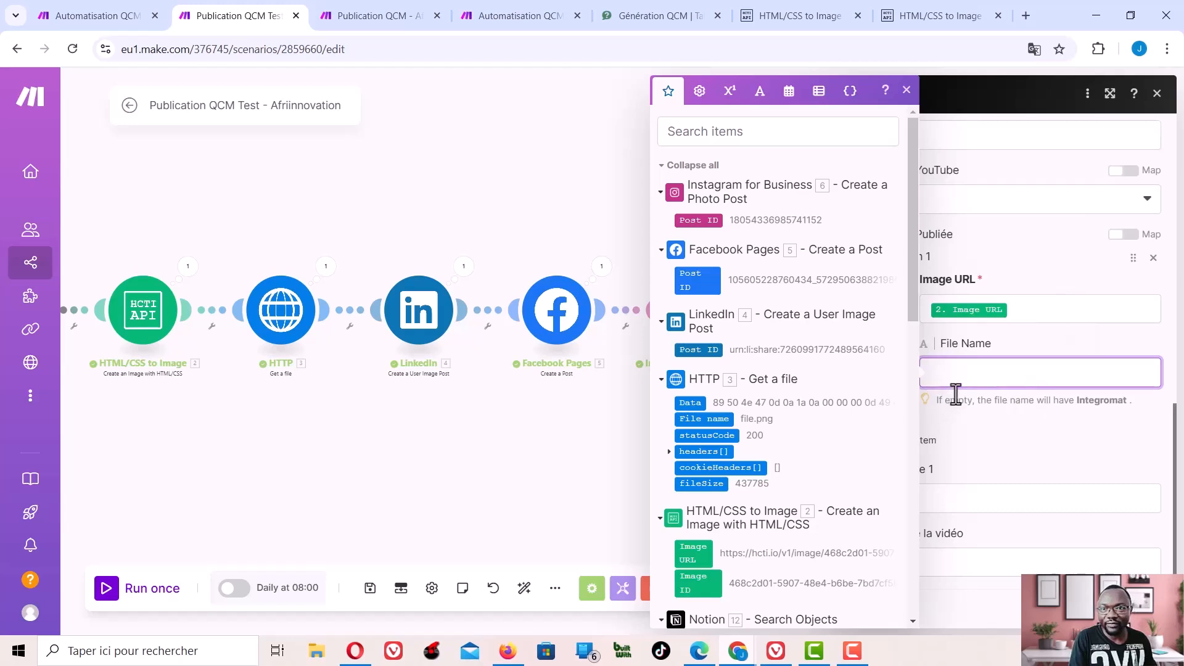
Find the substring function and insert it into the empty File Name field of the Image Publiée item
click(964, 370)
click(729, 141)
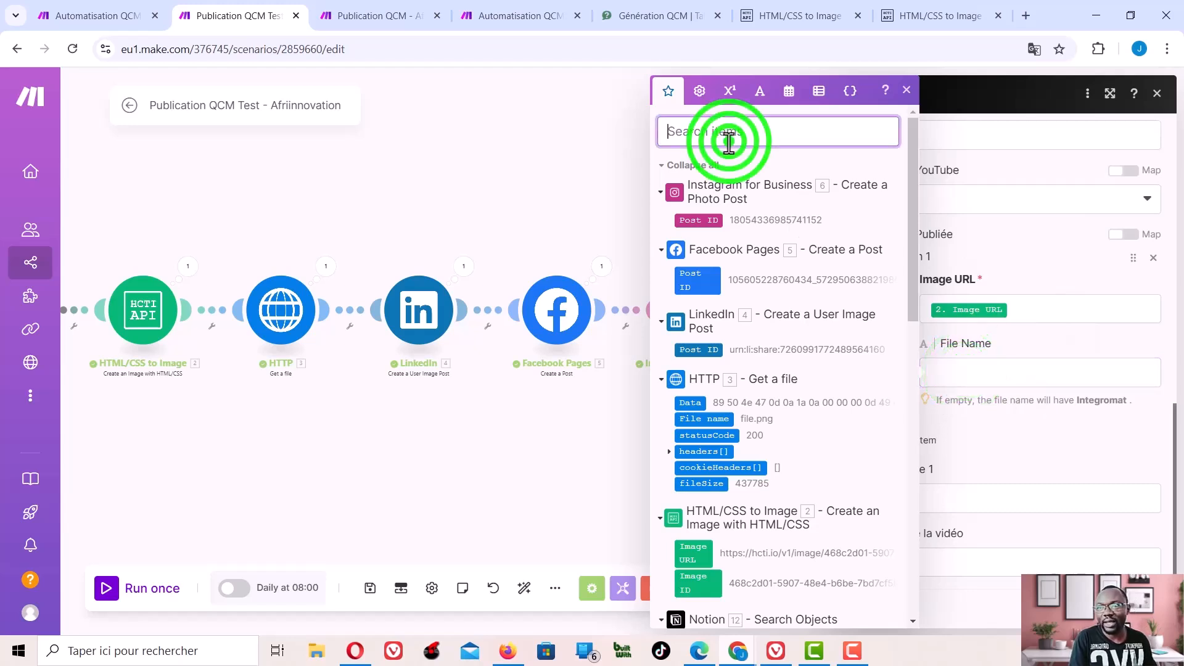
text(su)
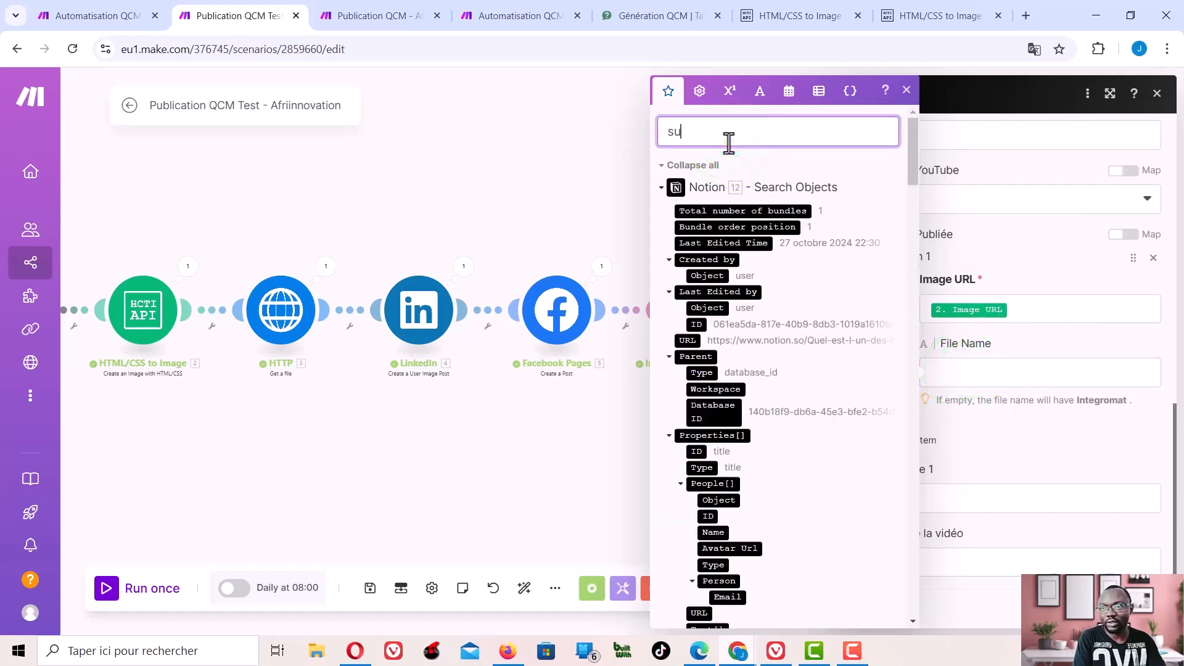
text(b)
click(700, 427)
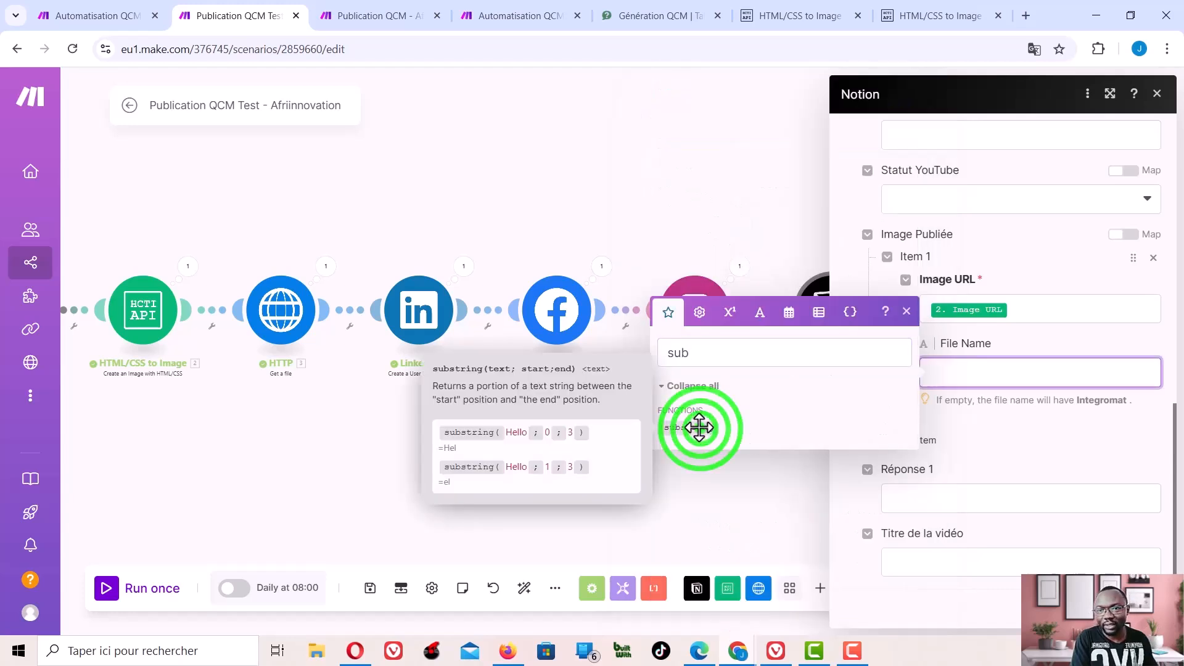
click(997, 374)
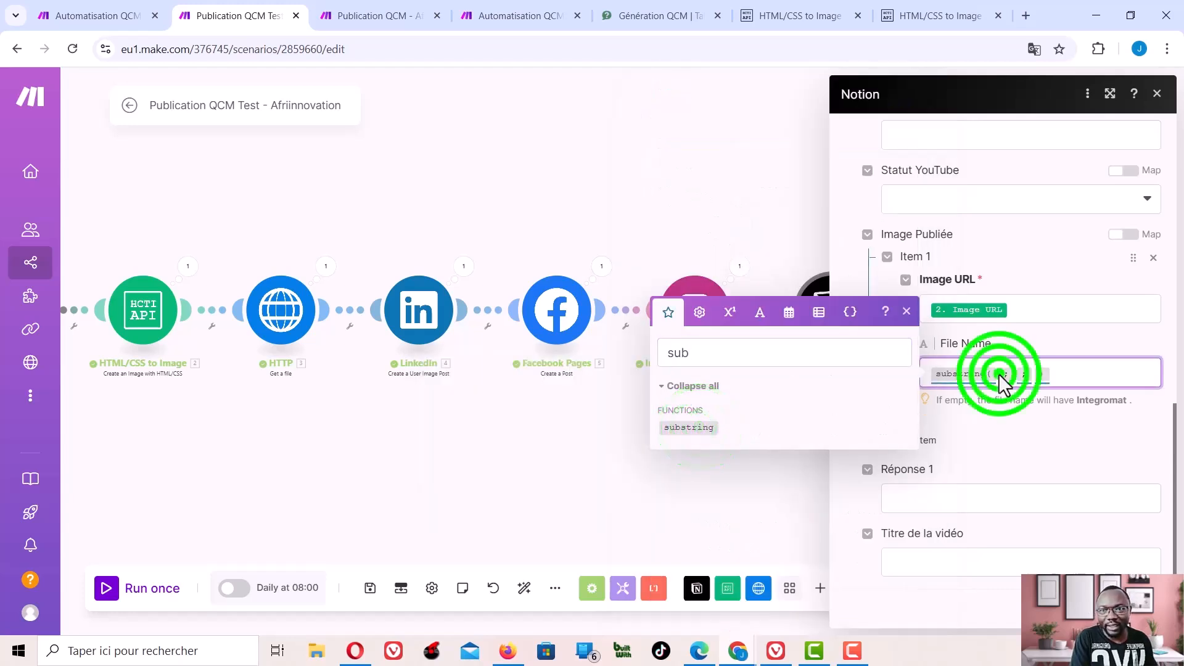
click(996, 373)
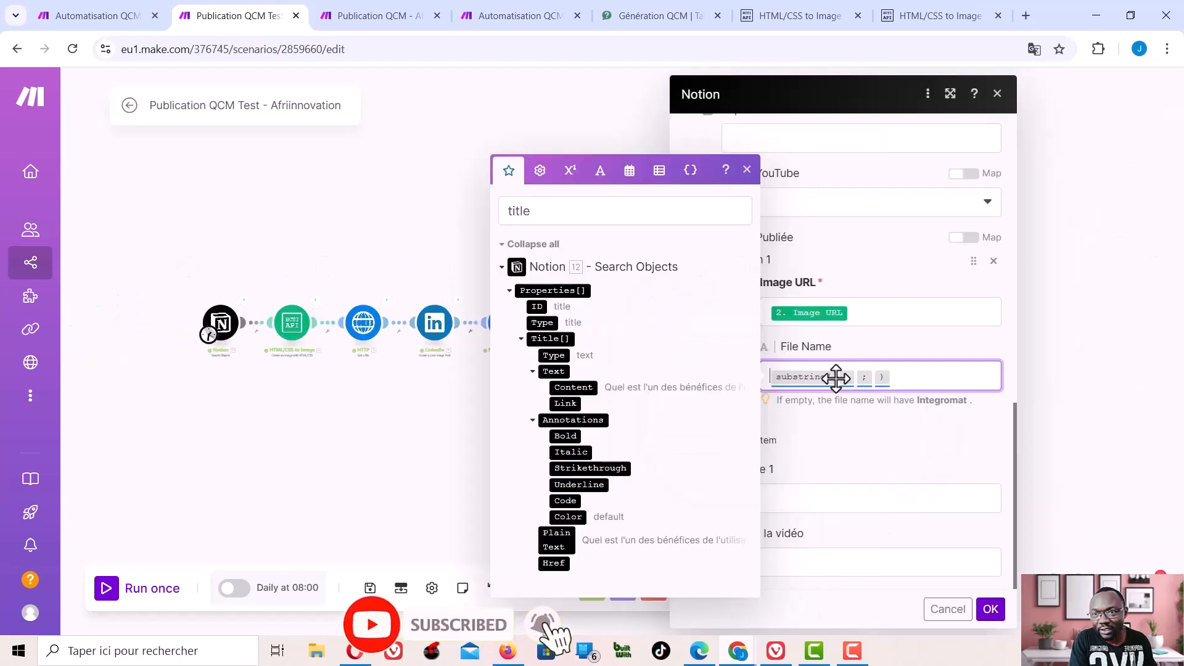
Fill the substring function with the Search Objects title's Text Content, start 0 and end 80, and confirm the module
click(837, 377)
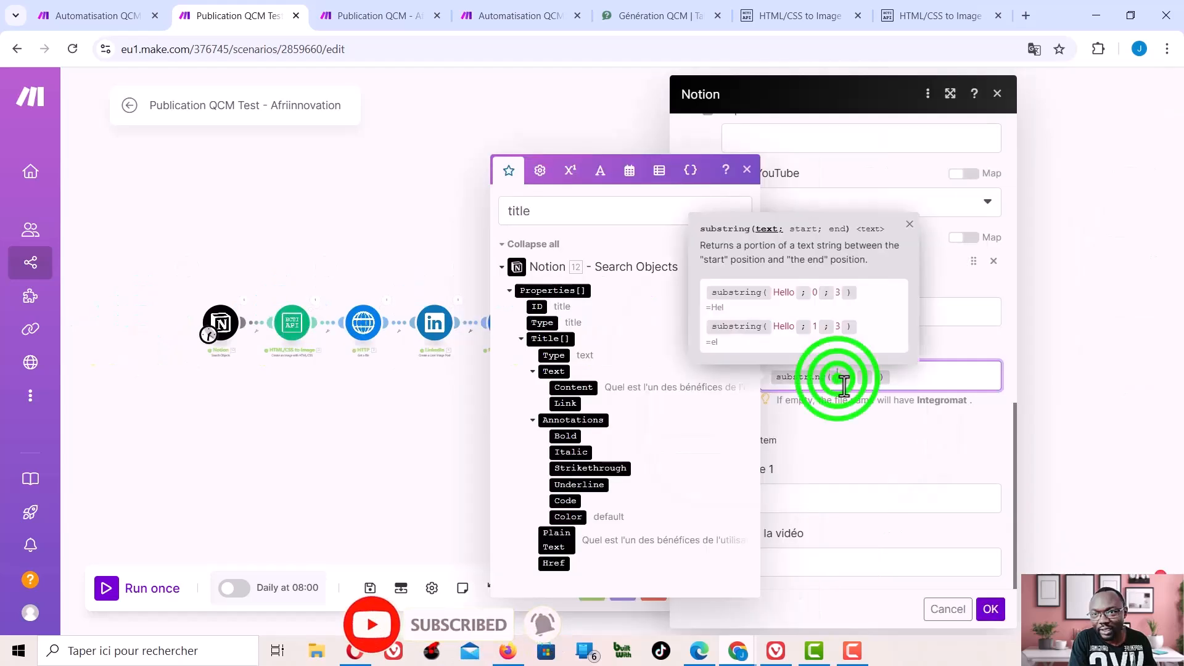
click(575, 388)
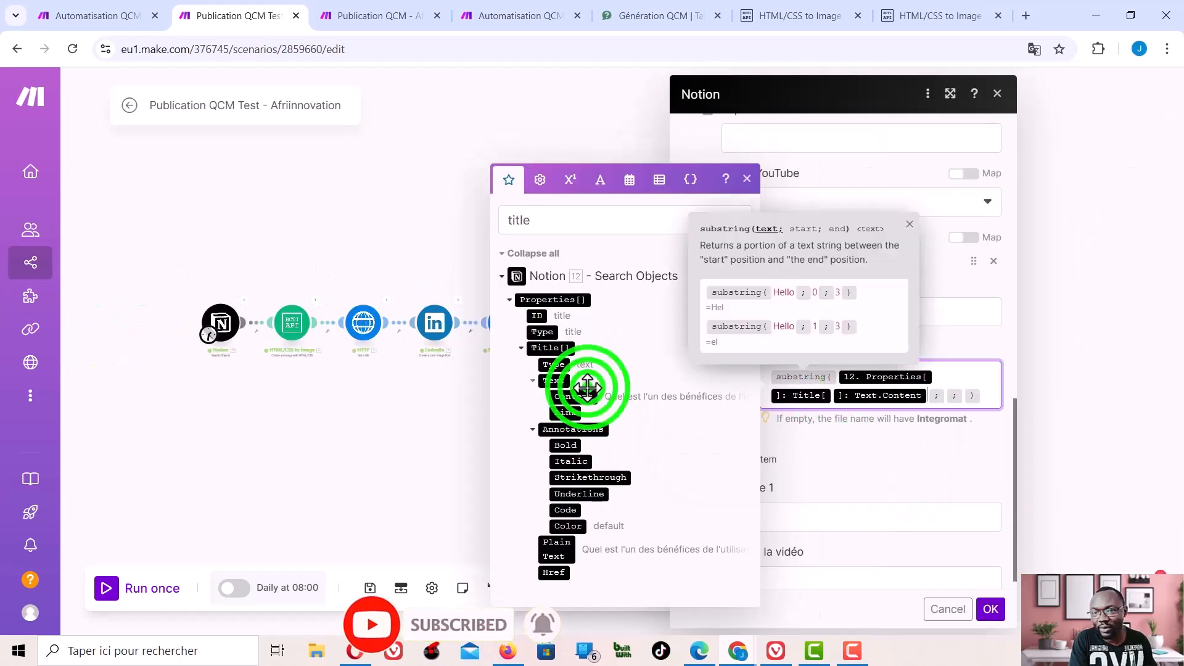
click(945, 396)
text(0)
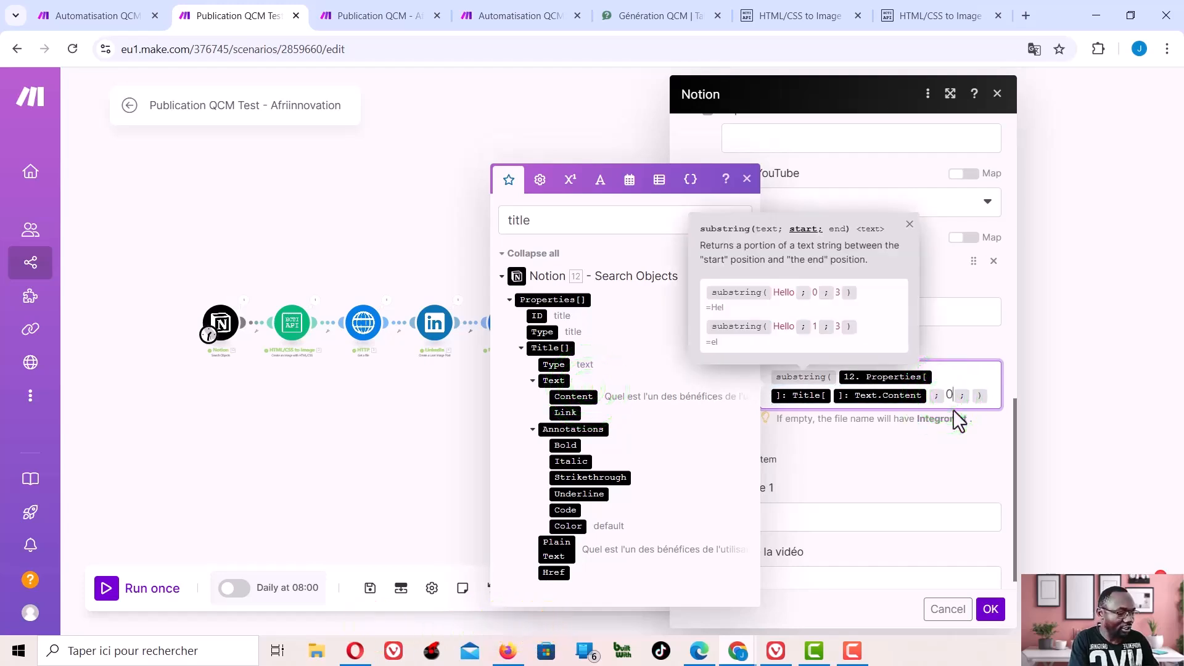
click(971, 393)
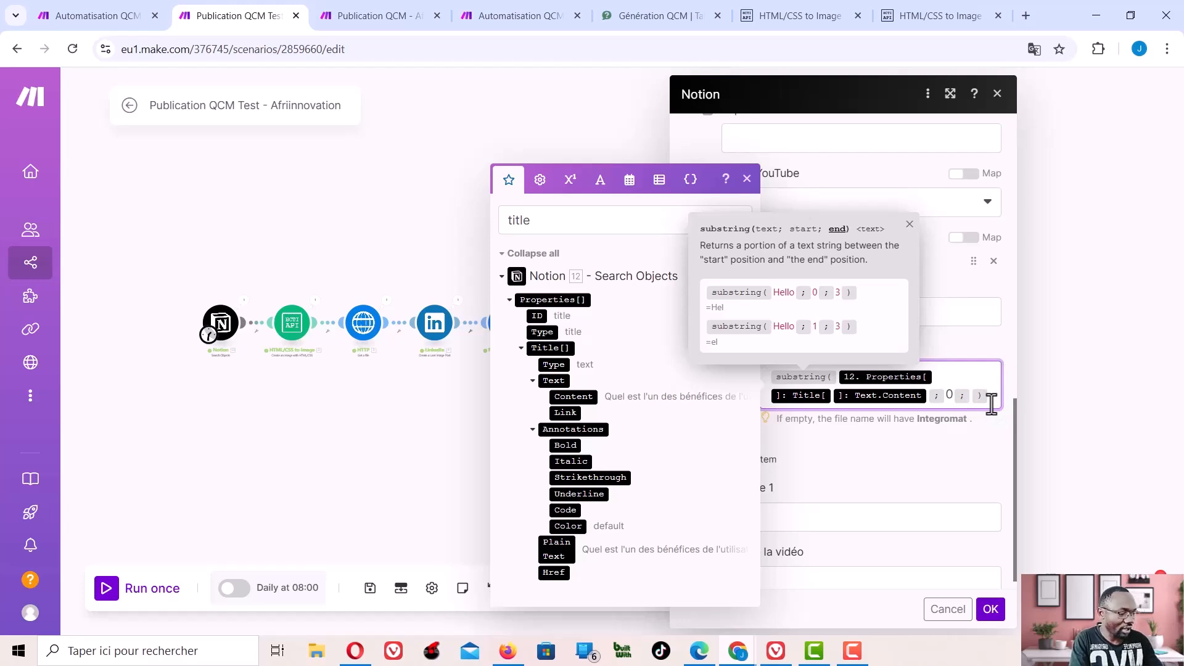
text(80)
click(990, 608)
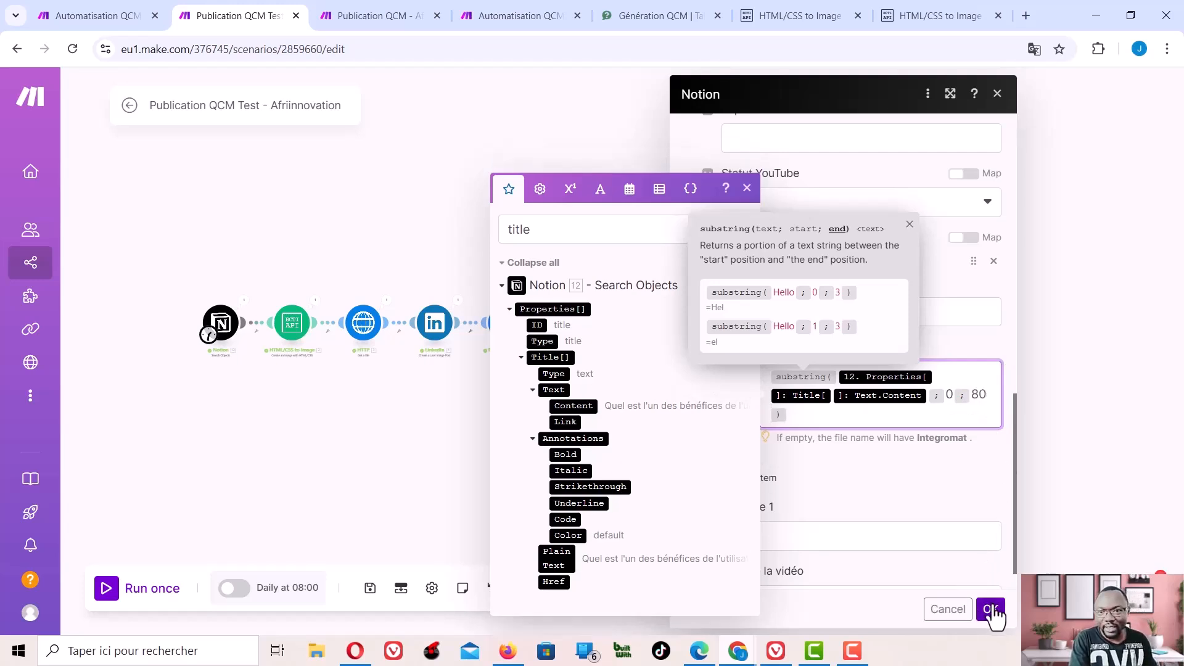
Run the Publication QCM Test scenario once and inspect the output of the Notion Update a Database Item operation
drag(646, 505, 874, 438)
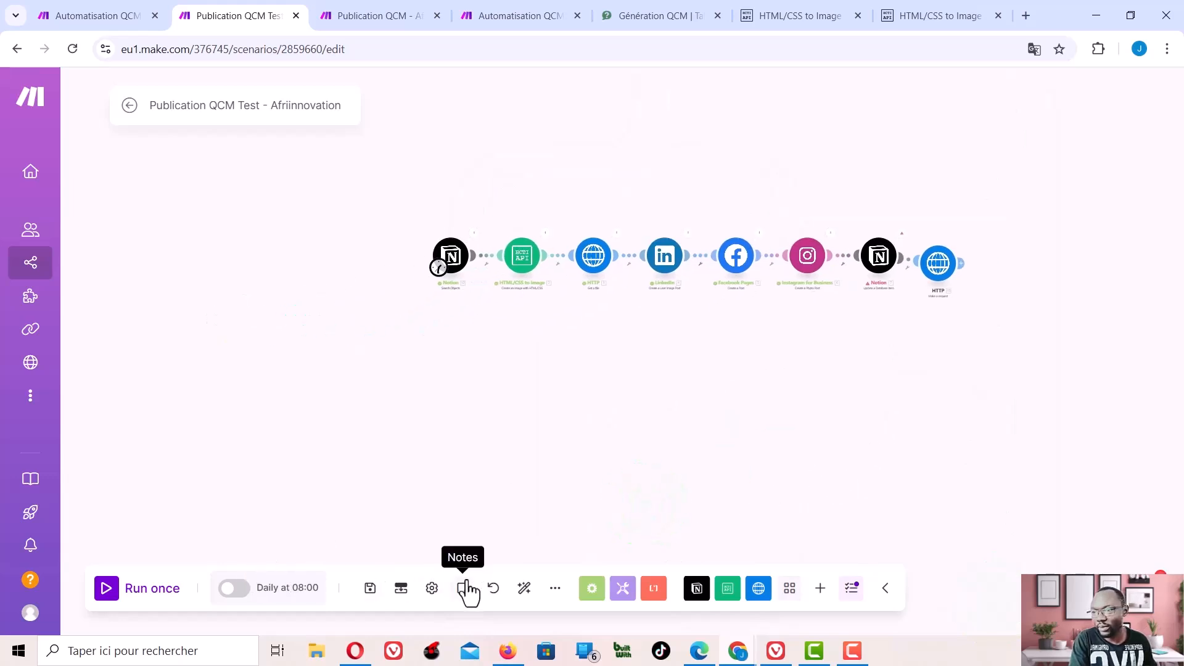
click(106, 587)
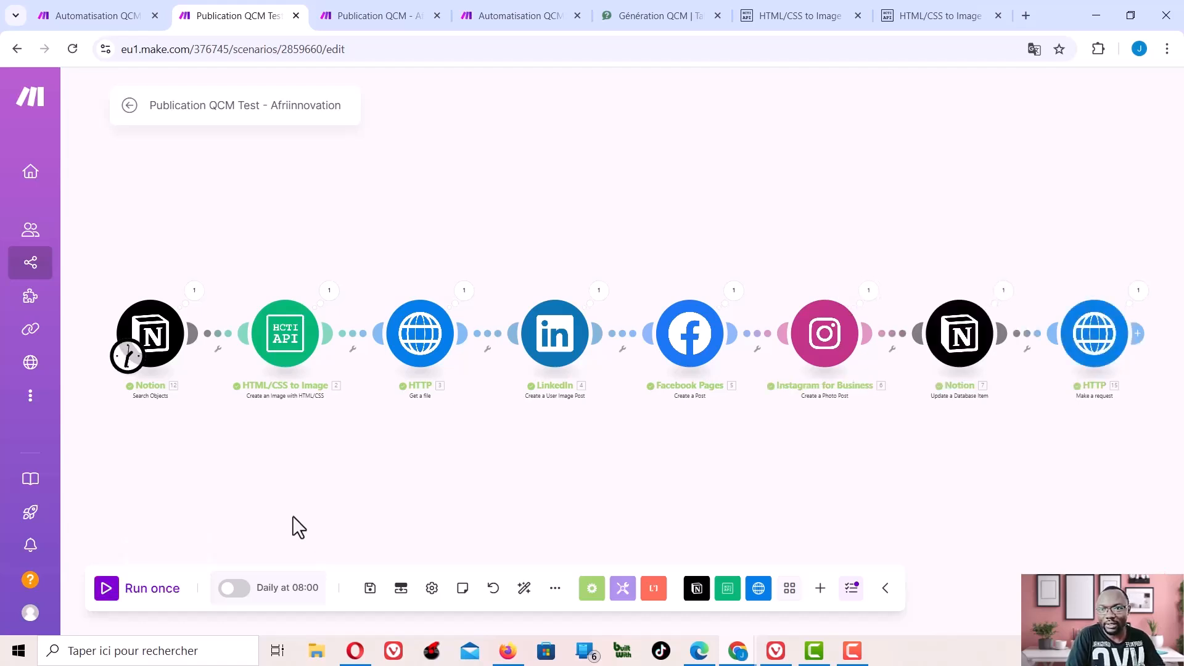
click(1003, 290)
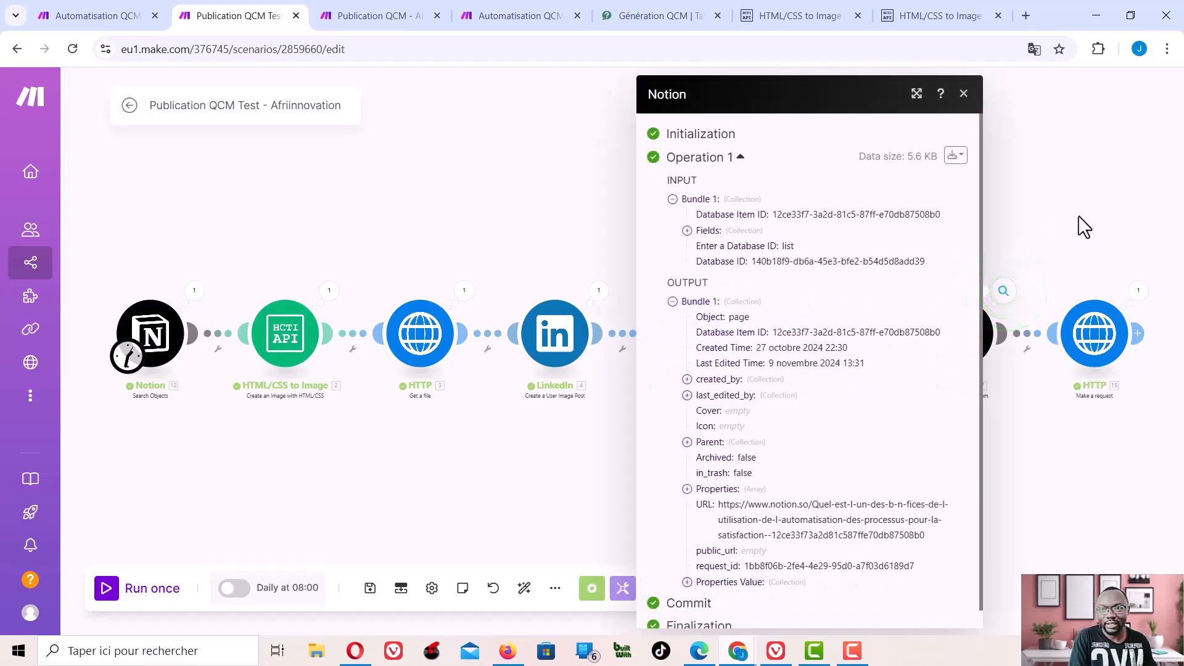
click(1078, 216)
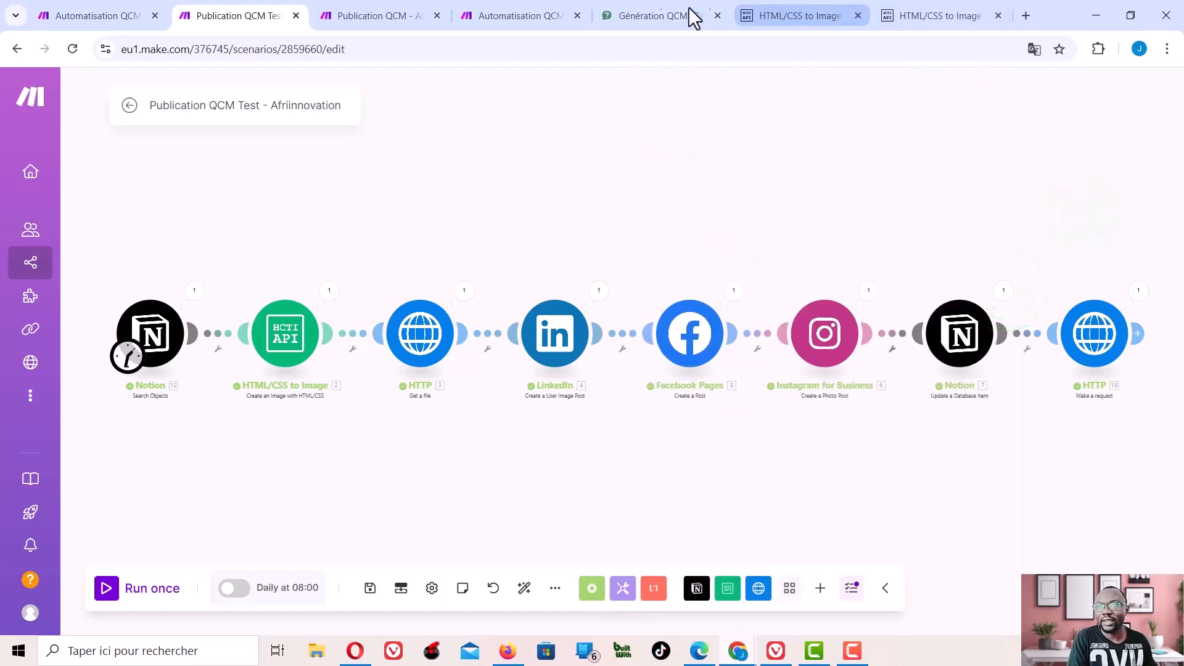
Switch to the Notion Génération QCM database, reload it and check the questions' Statut, modification date and video title
click(649, 14)
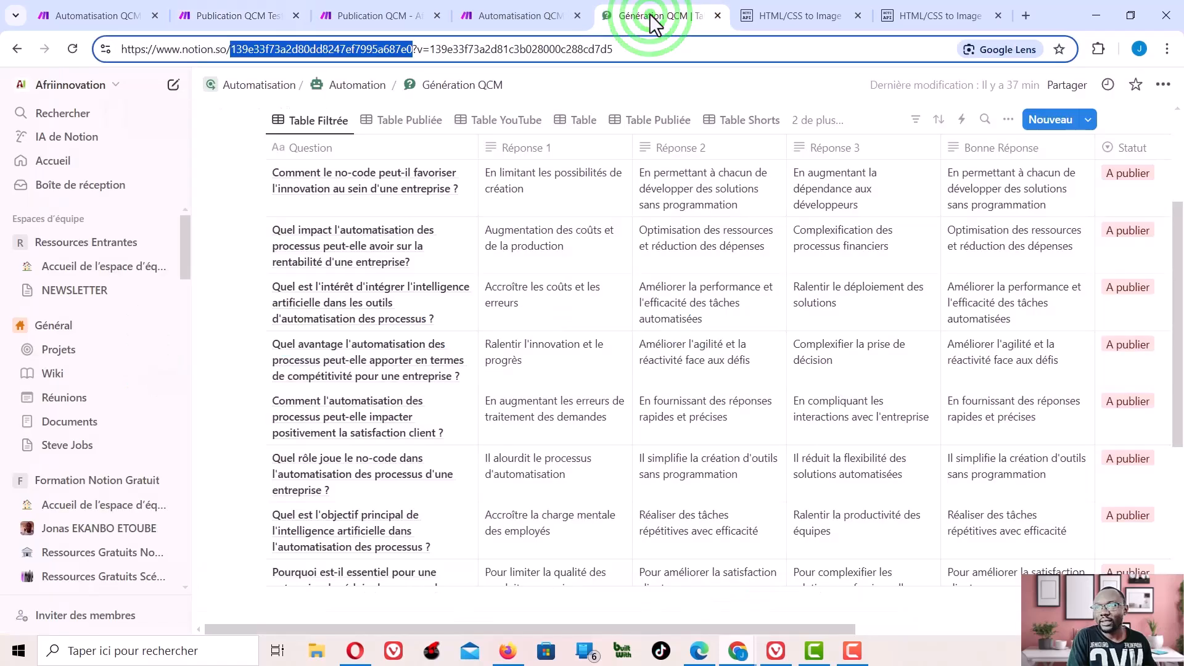
click(1151, 123)
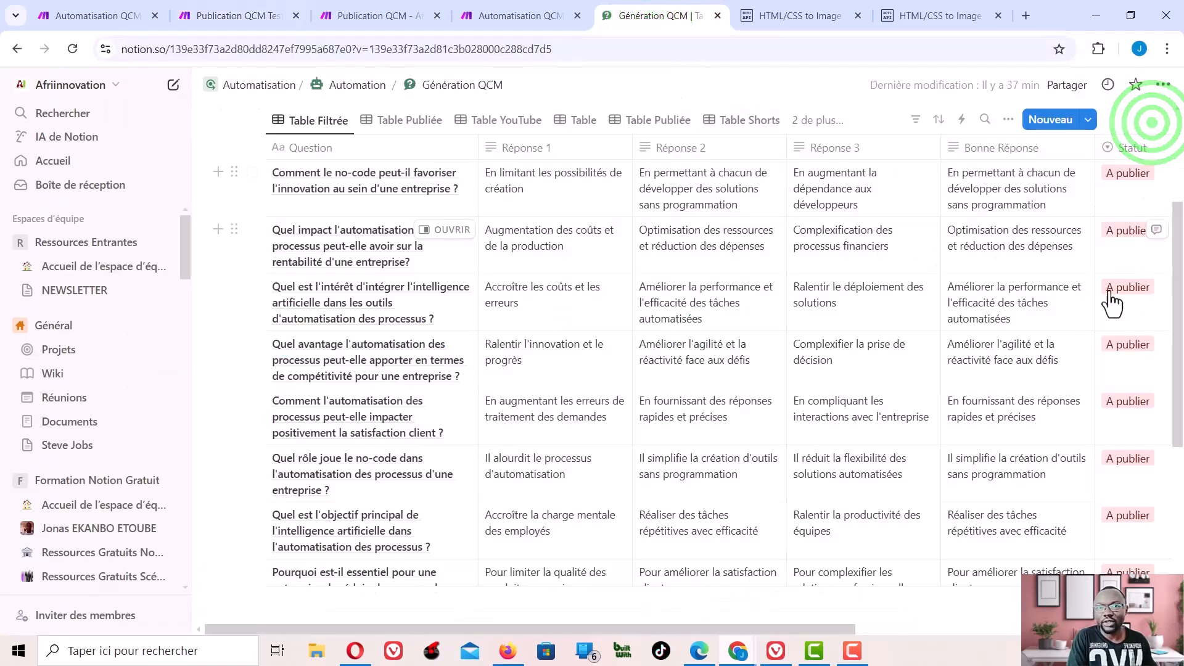
drag(304, 627, 606, 634)
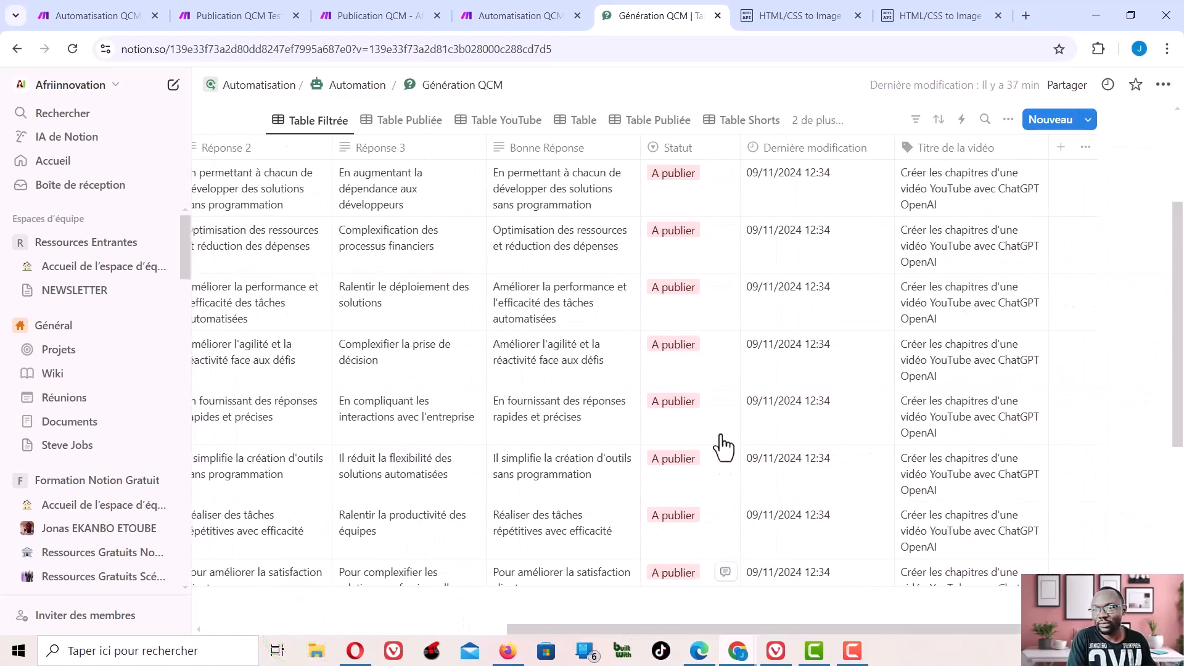
scroll(719, 454, down, 5)
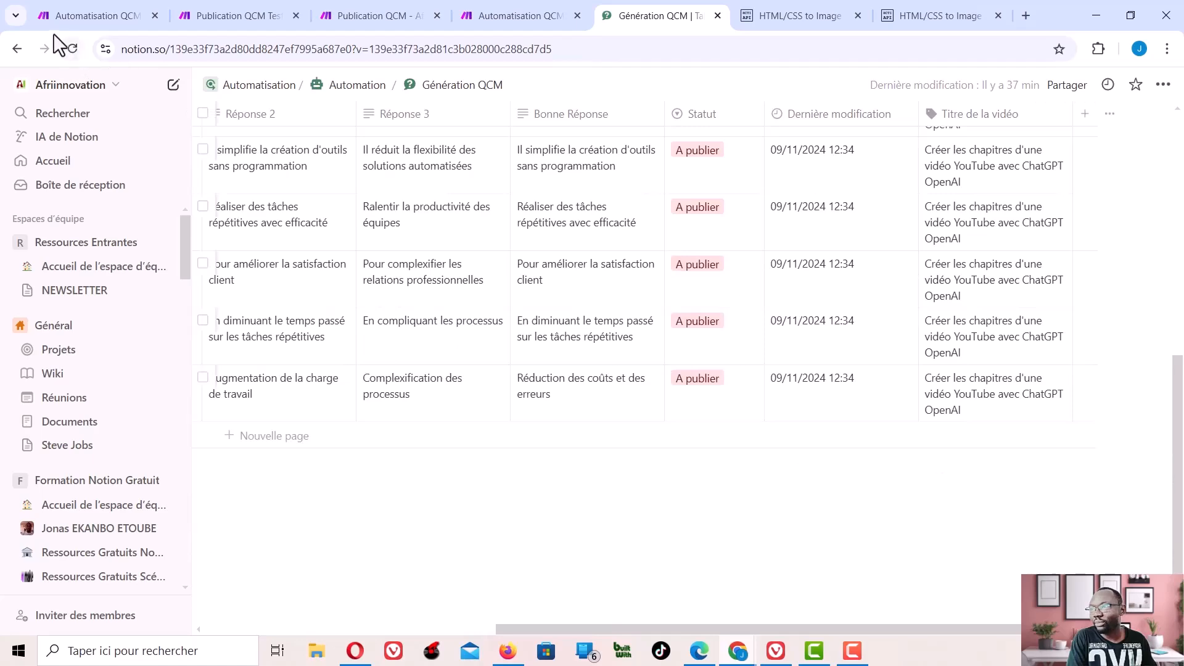
click(72, 49)
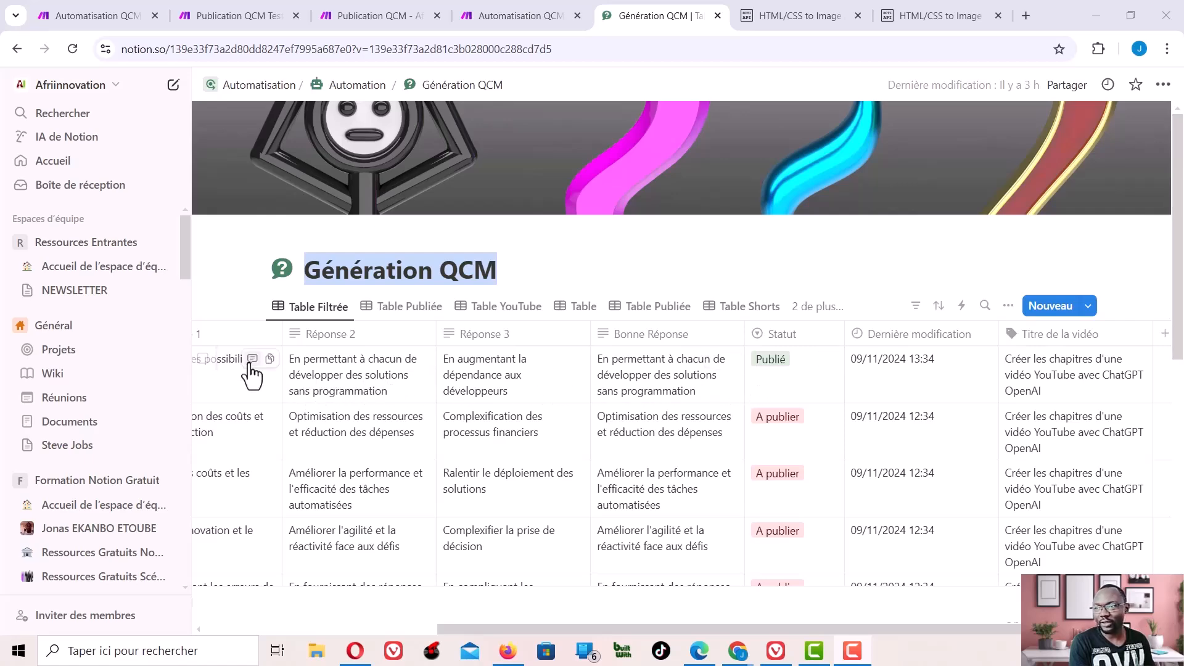
click(1046, 365)
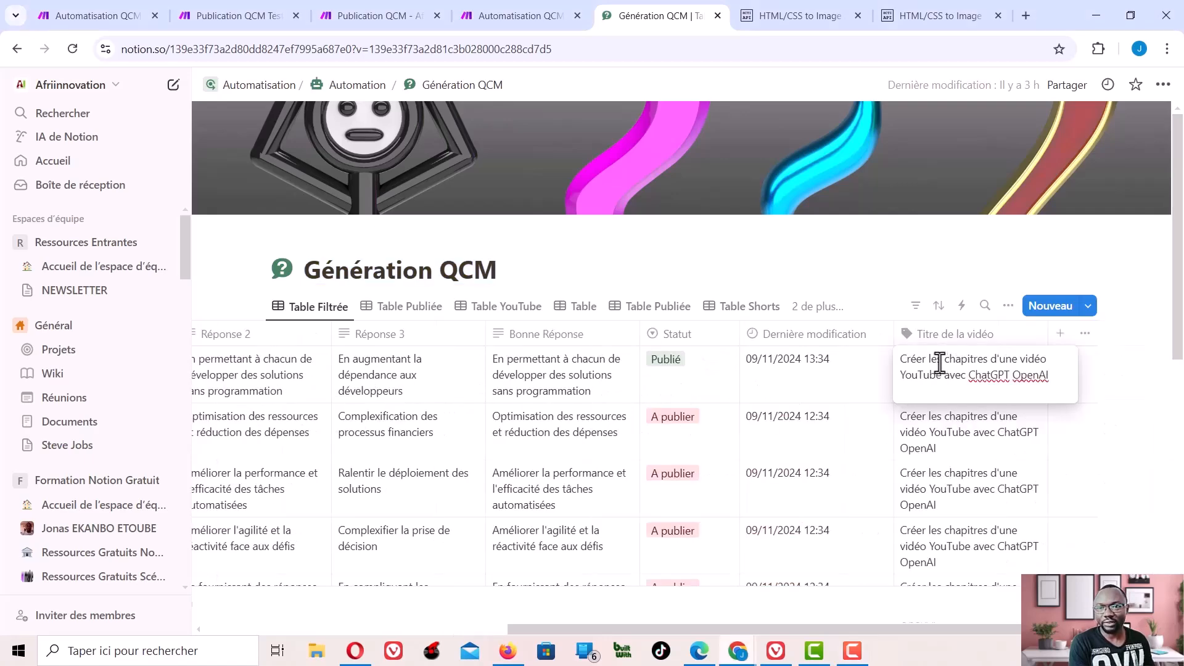
click(873, 585)
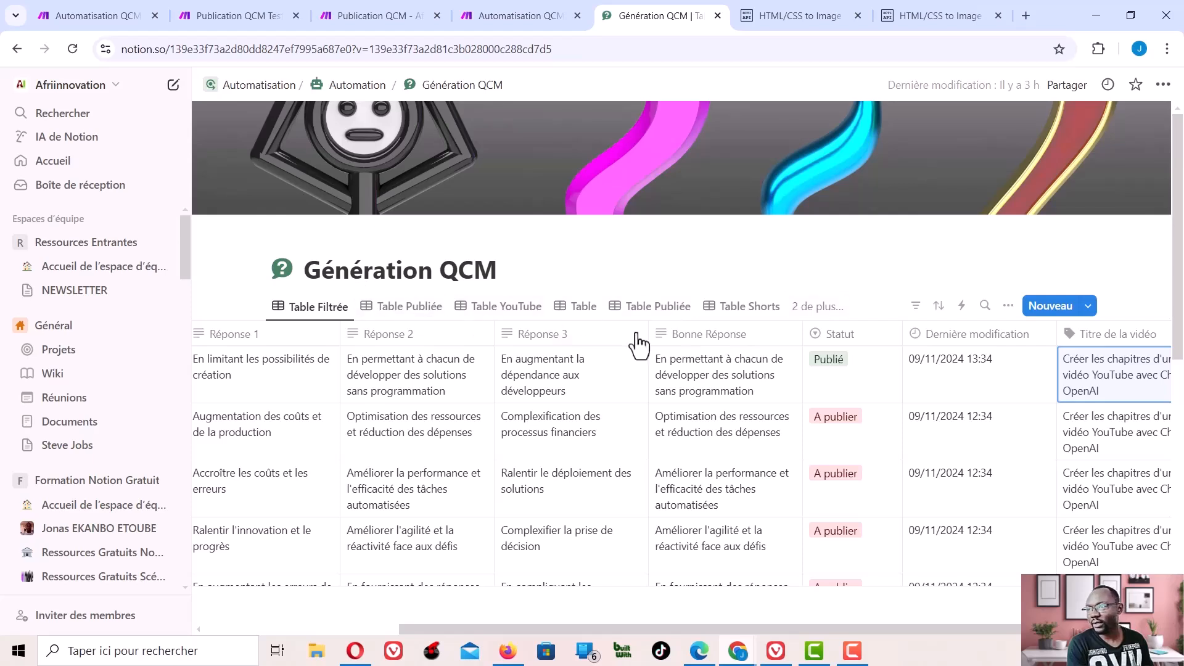
Show the database's Table view, view the first question's file in the Image Publiée column and return to the database
click(807, 307)
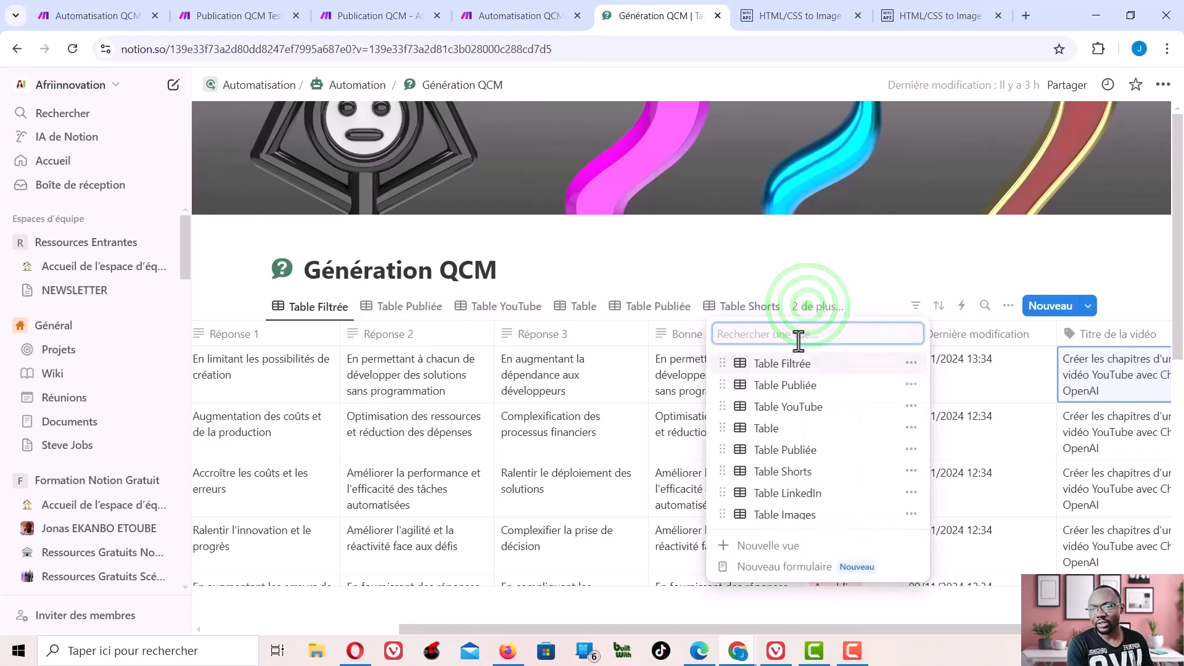
click(780, 432)
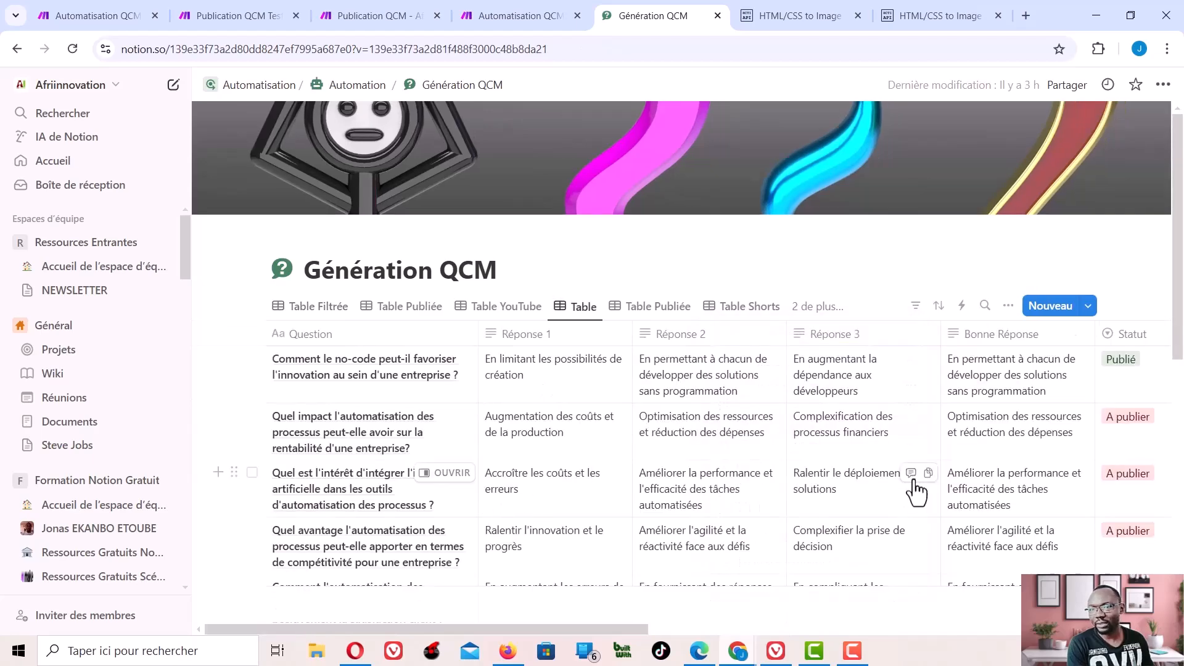
drag(482, 630, 952, 623)
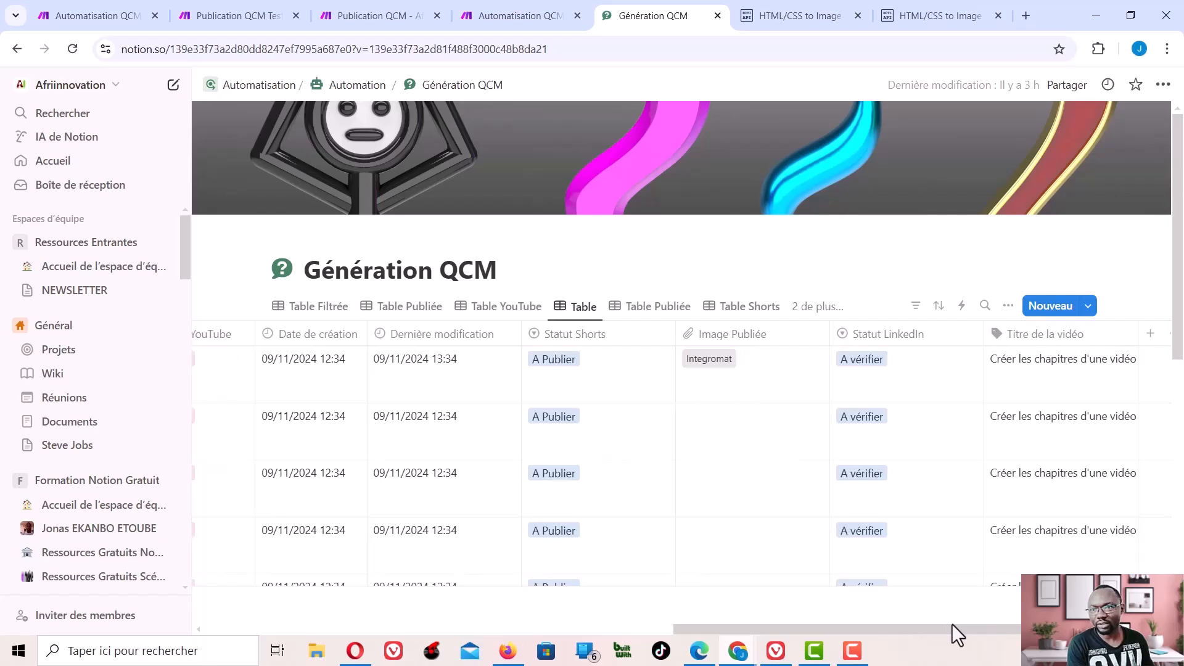
click(713, 362)
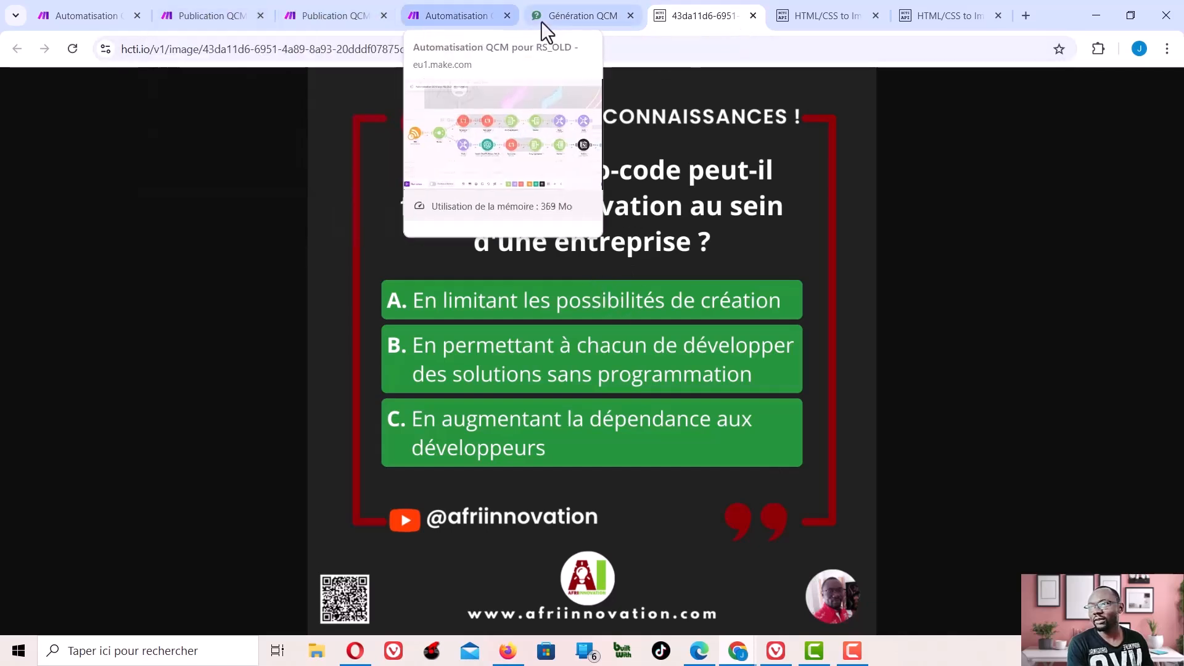
click(546, 14)
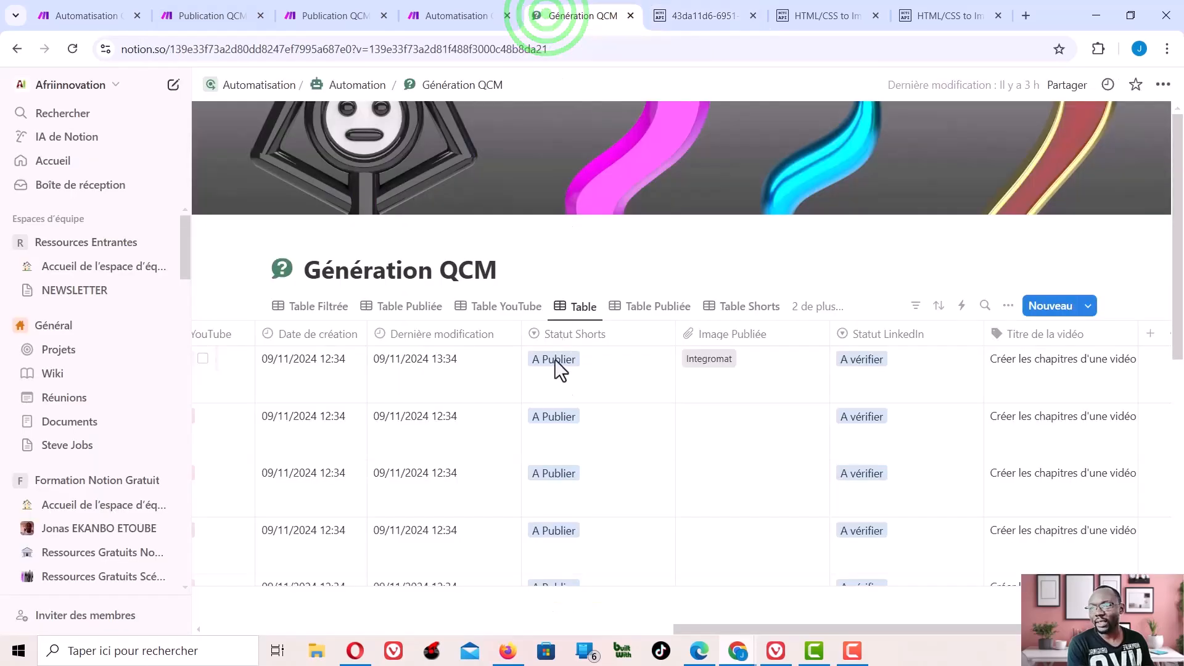
Glance back at the Publication QCM Test scenario run, and check the first question's Statut in Notion's Table Filtrée view
click(220, 16)
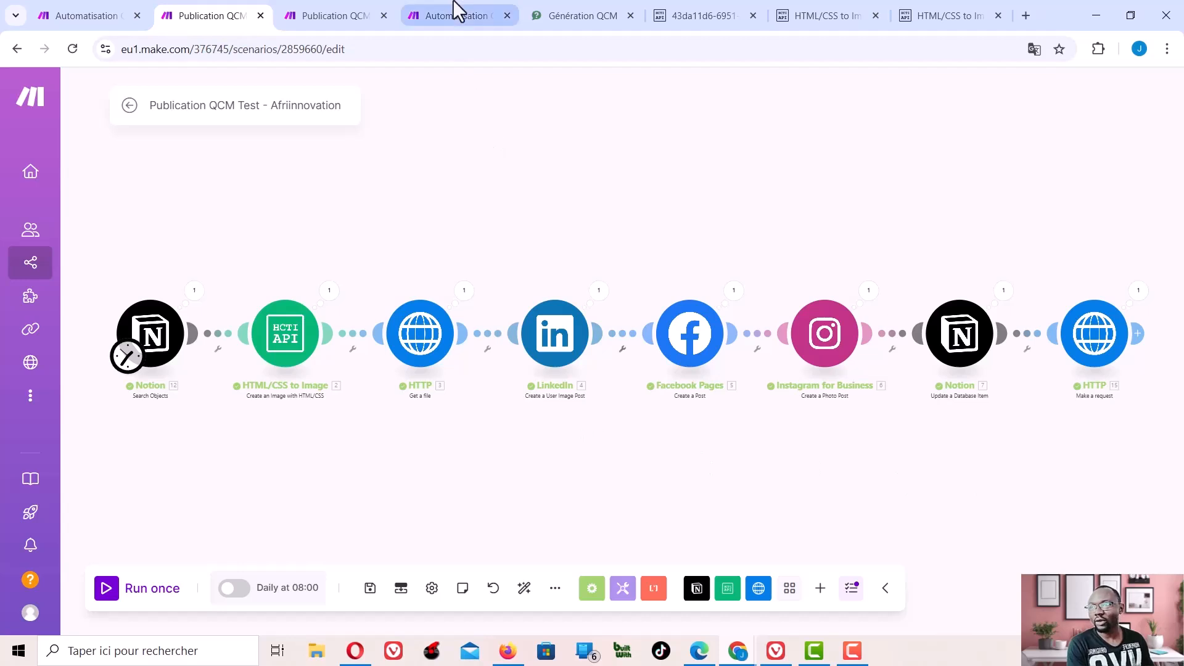
click(561, 17)
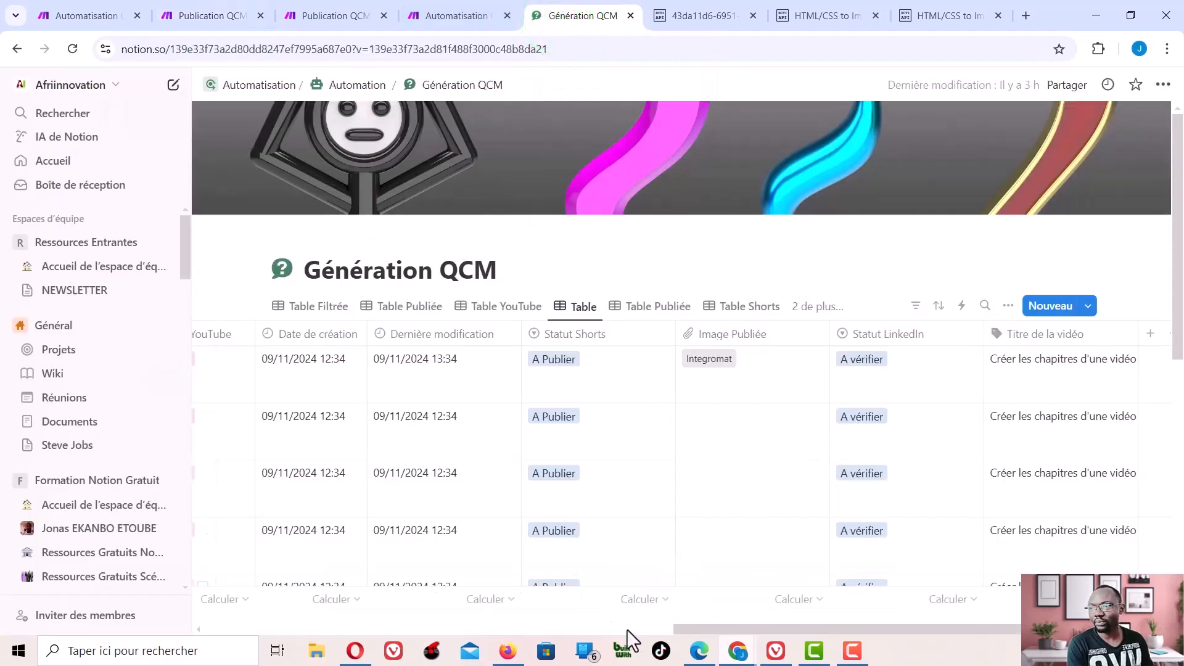
click(323, 306)
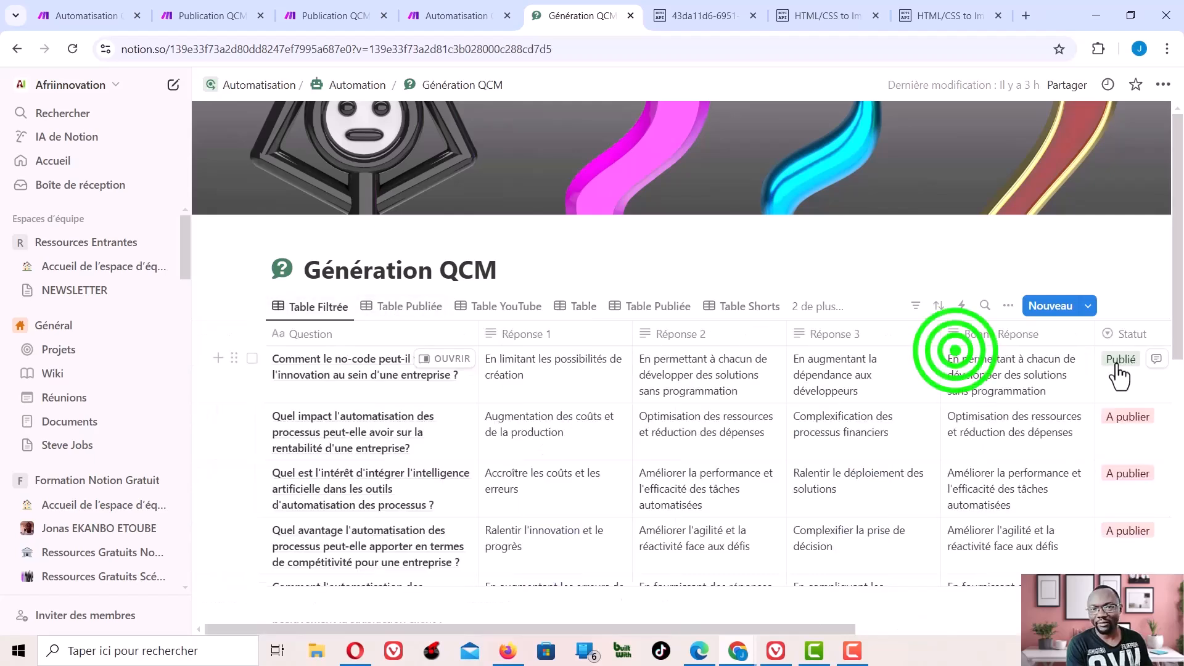
Open the LinkedIn profile in a new browser tab and find the newest post in its Activité section
click(1027, 16)
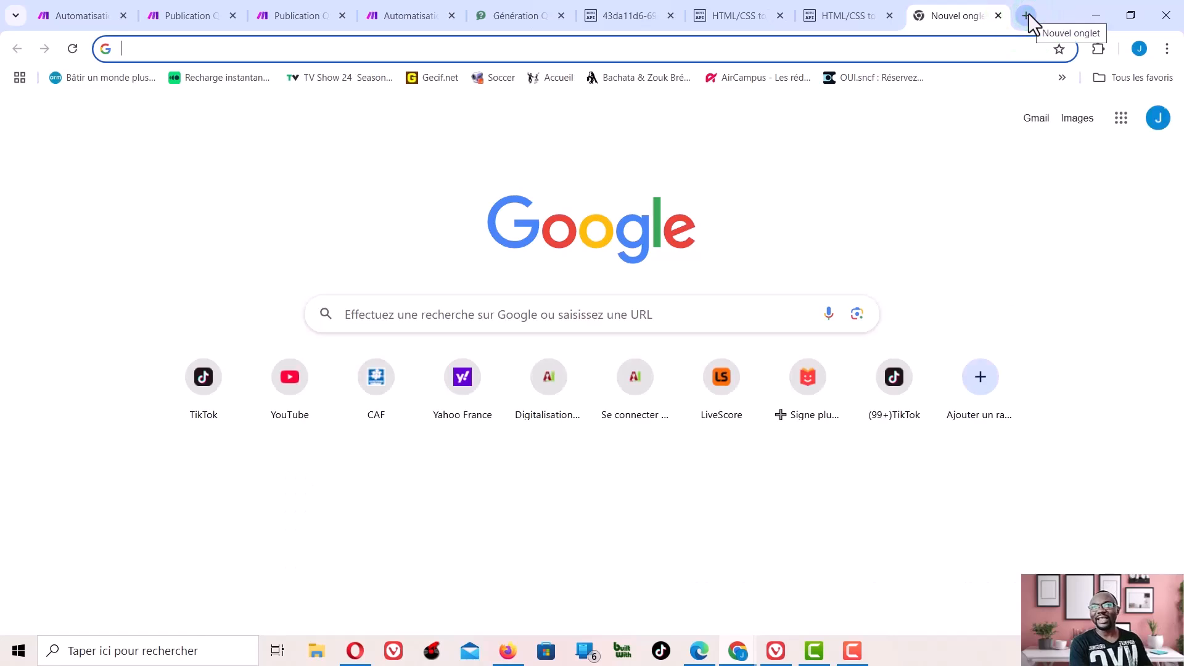
text(l)
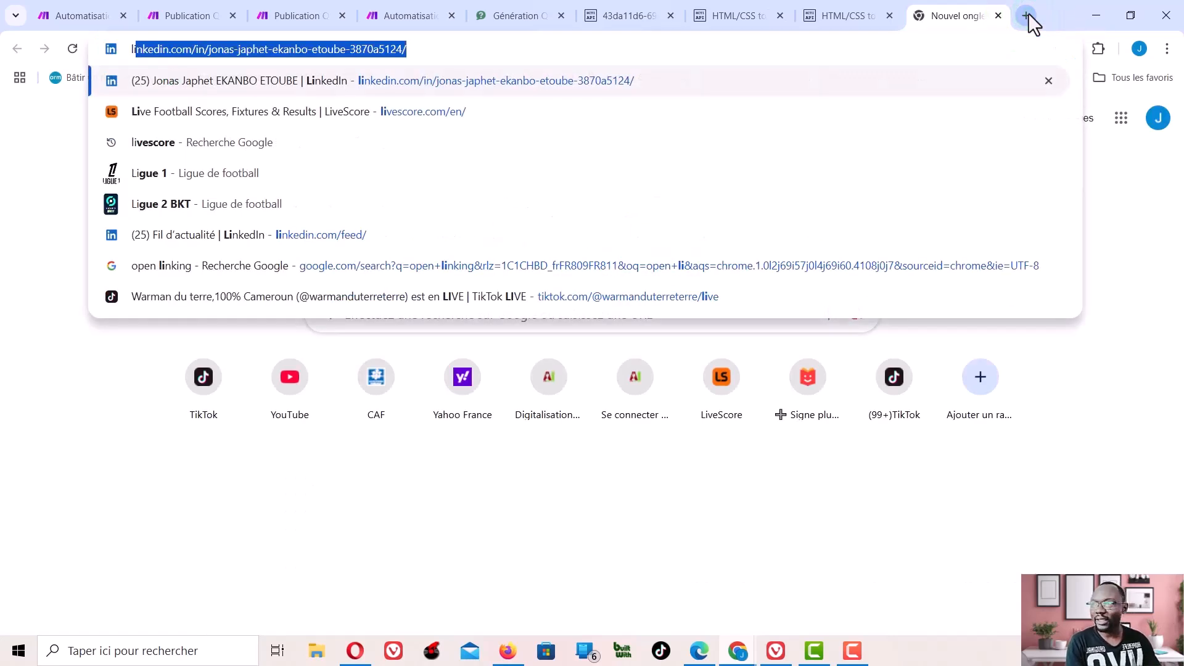
key(Return)
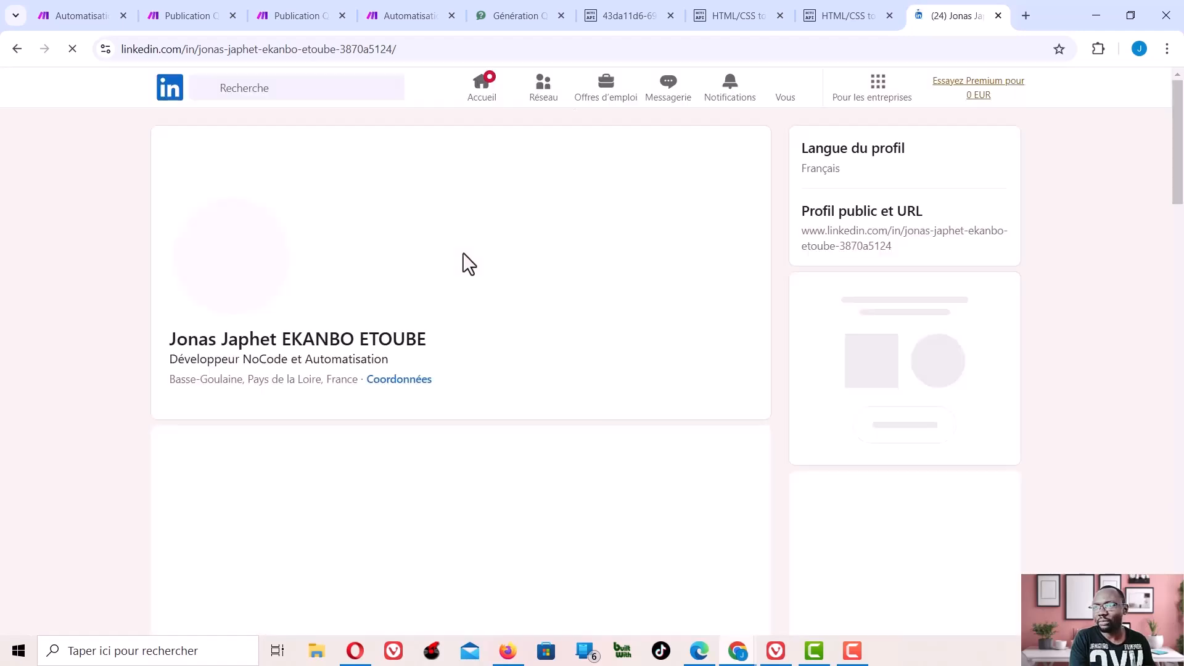
scroll(401, 345, down, 5)
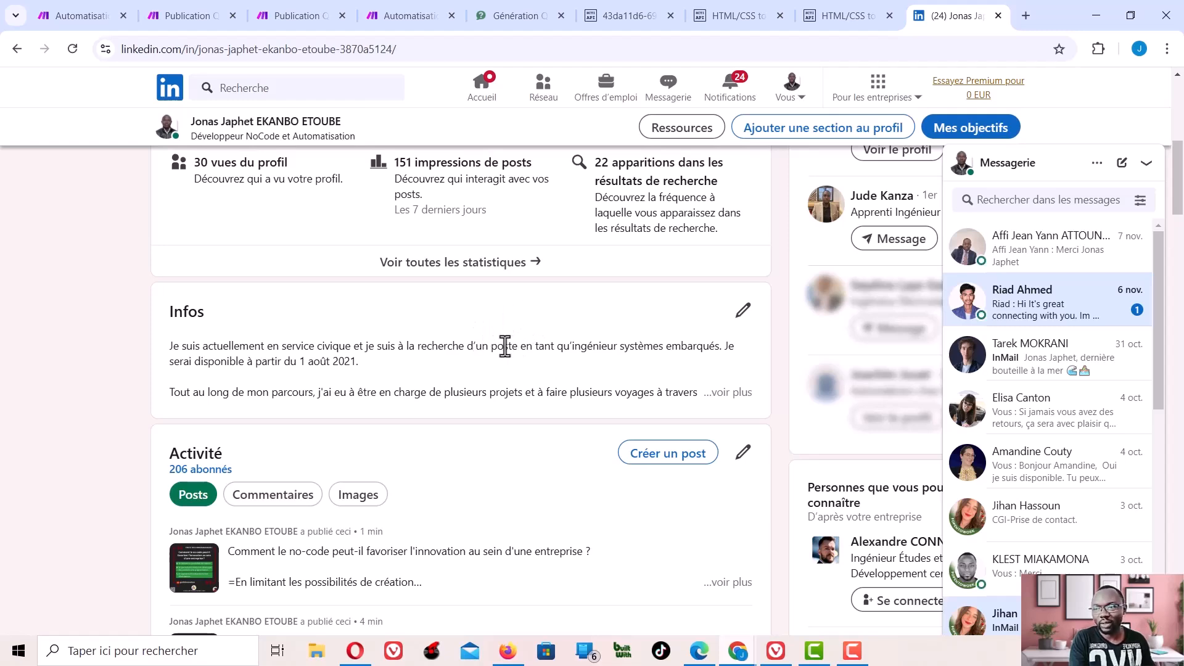
scroll(505, 345, up, 5)
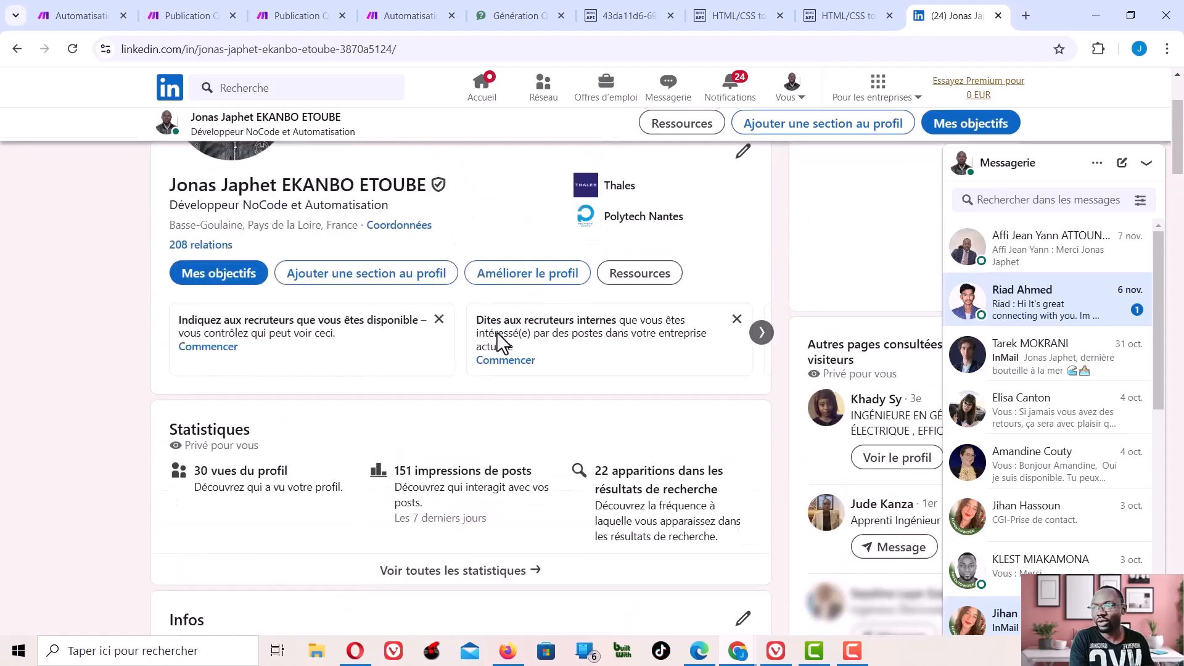
scroll(499, 343, up, 3)
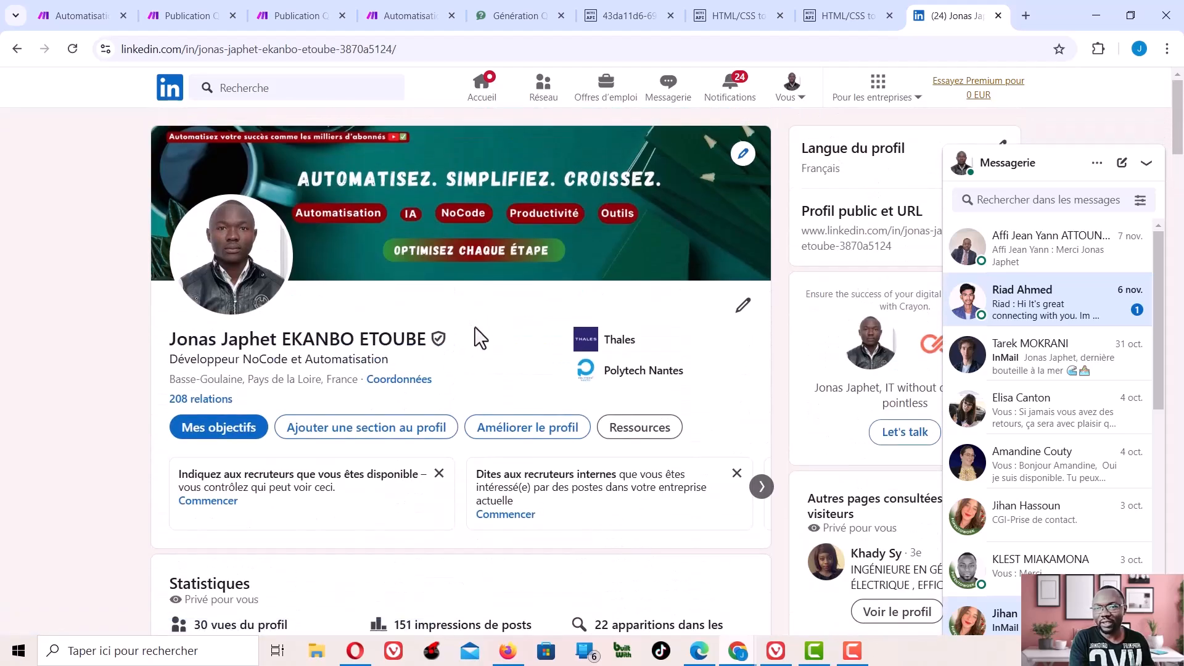
scroll(475, 338, down, 7)
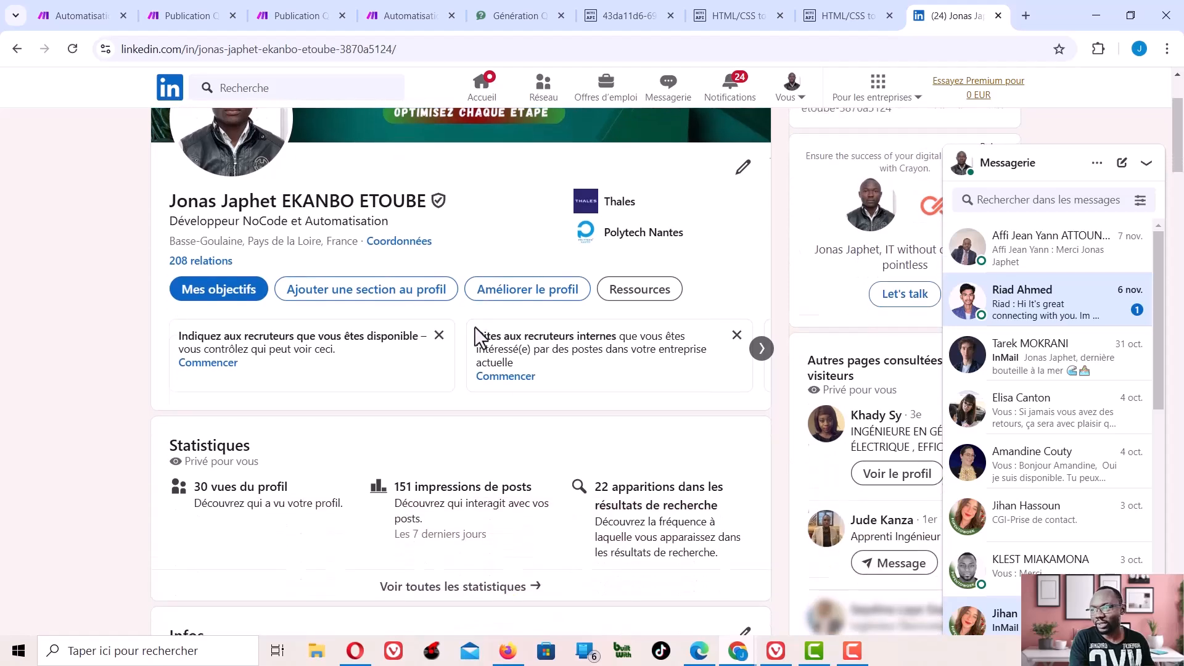
scroll(476, 339, down, 2)
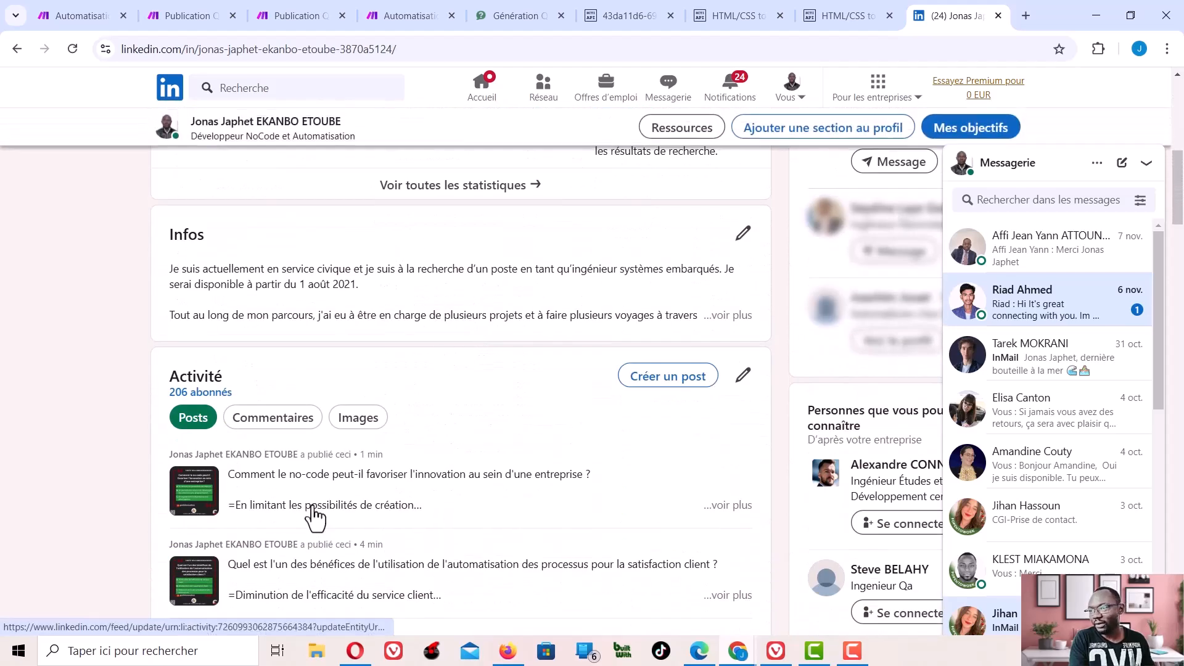
View the LinkedIn post "Comment le no-code peut-il favoriser l'innovation au sein d'une entreprise ?" and examine its text and image
click(349, 476)
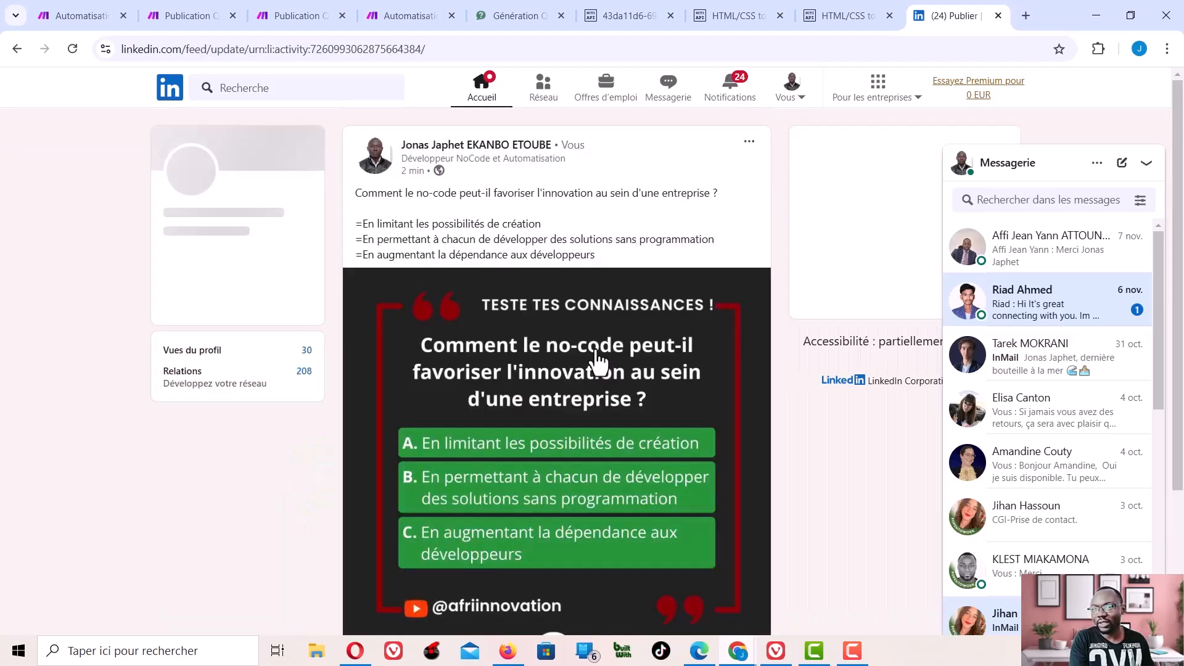
scroll(589, 377, down, 3)
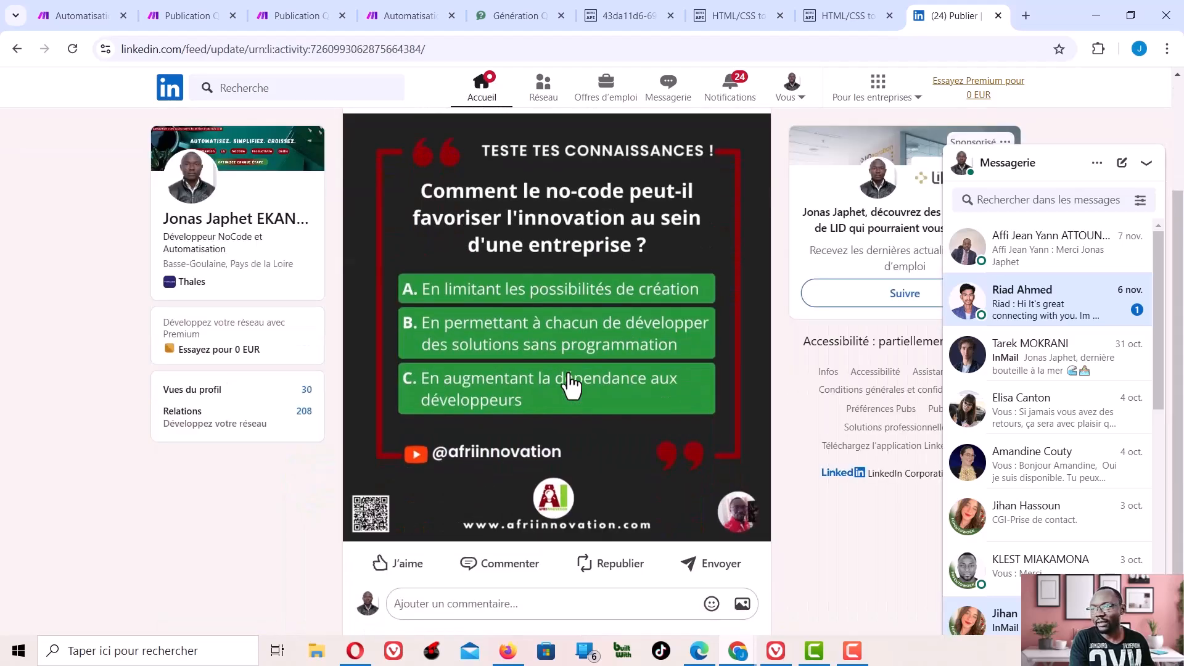
scroll(570, 386, up, 2)
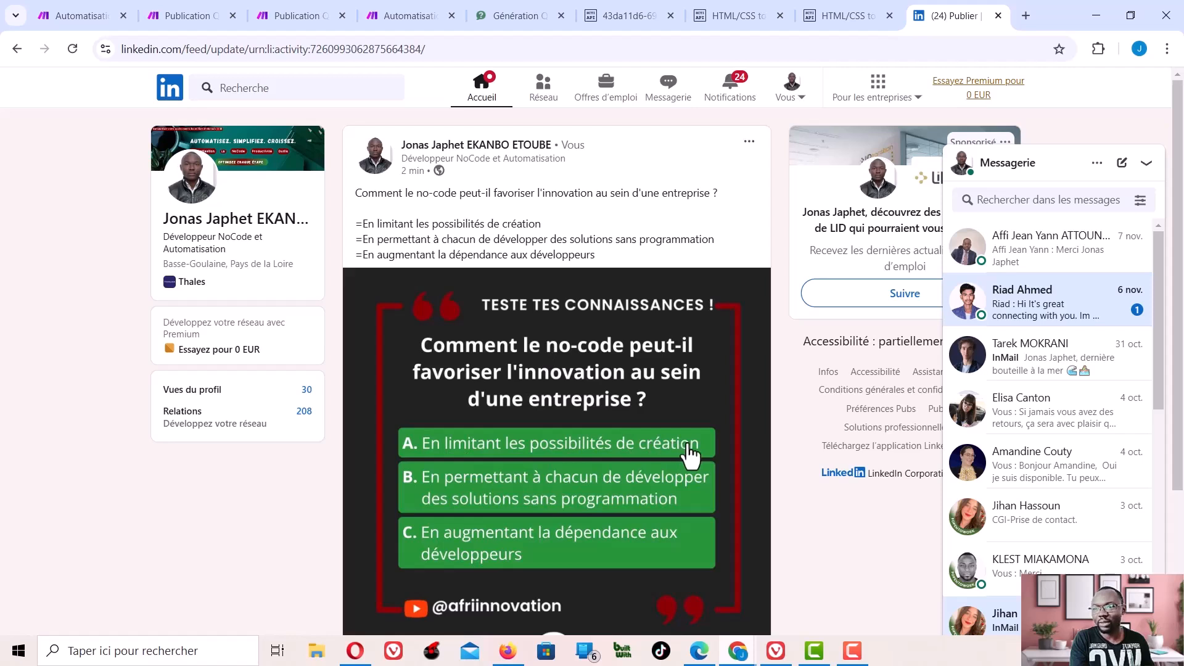
scroll(653, 410, down, 1)
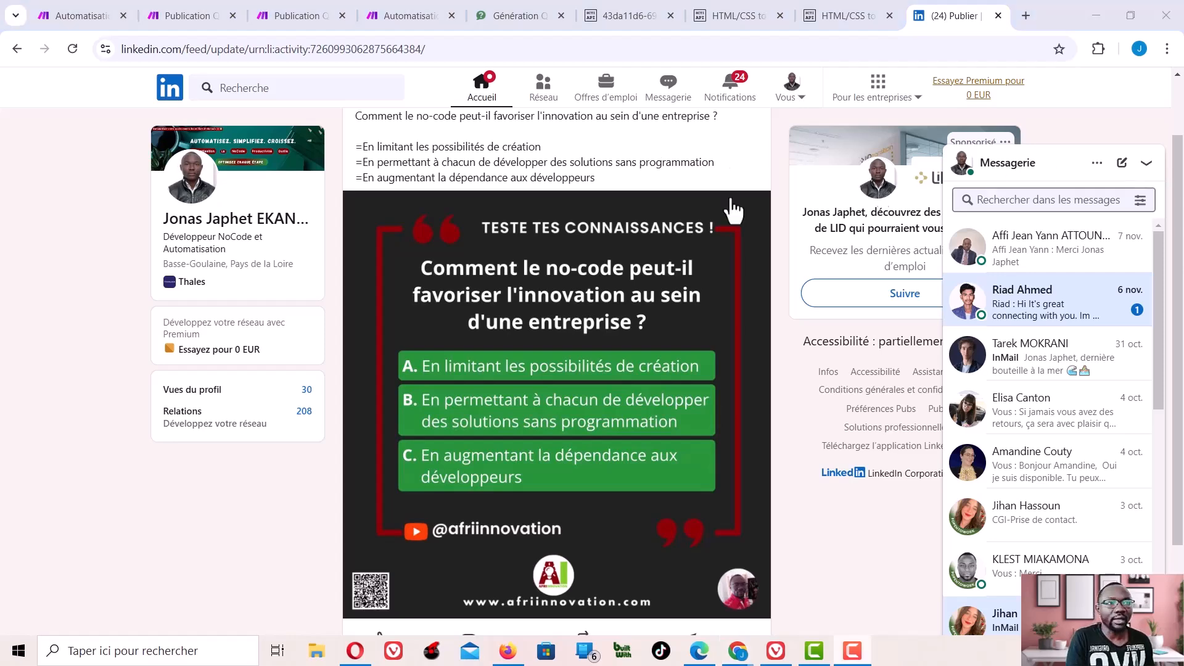
View the generated question image on hcti.io for comparison, close it and return to the Publication QCM scenario
click(620, 15)
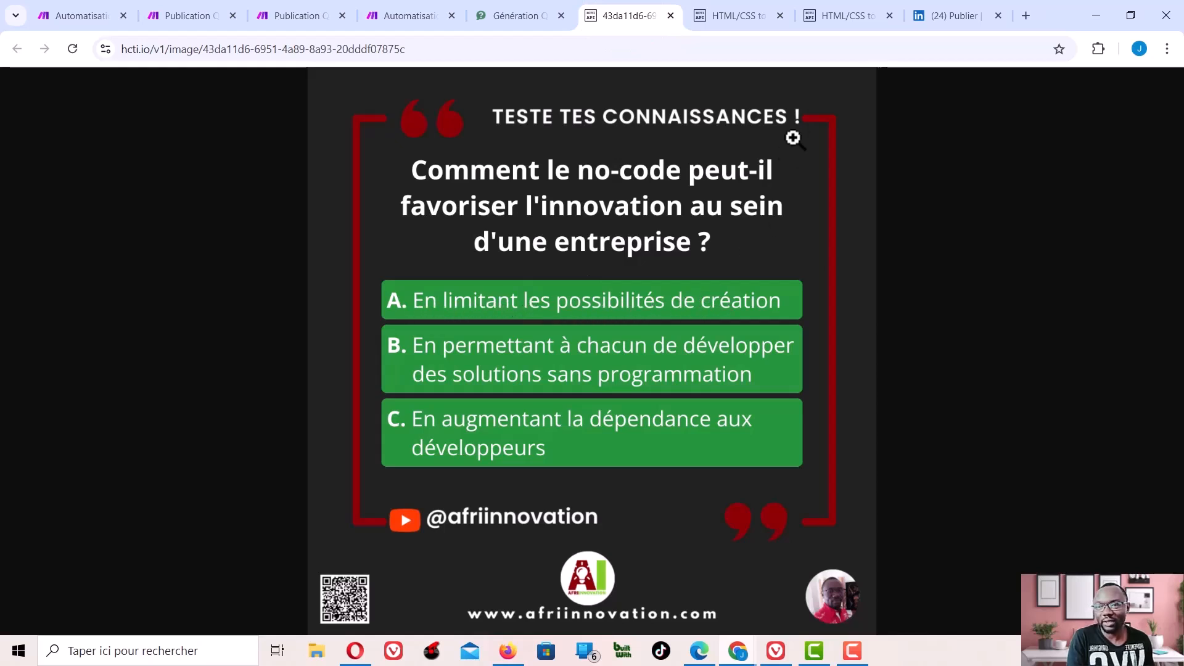
click(670, 15)
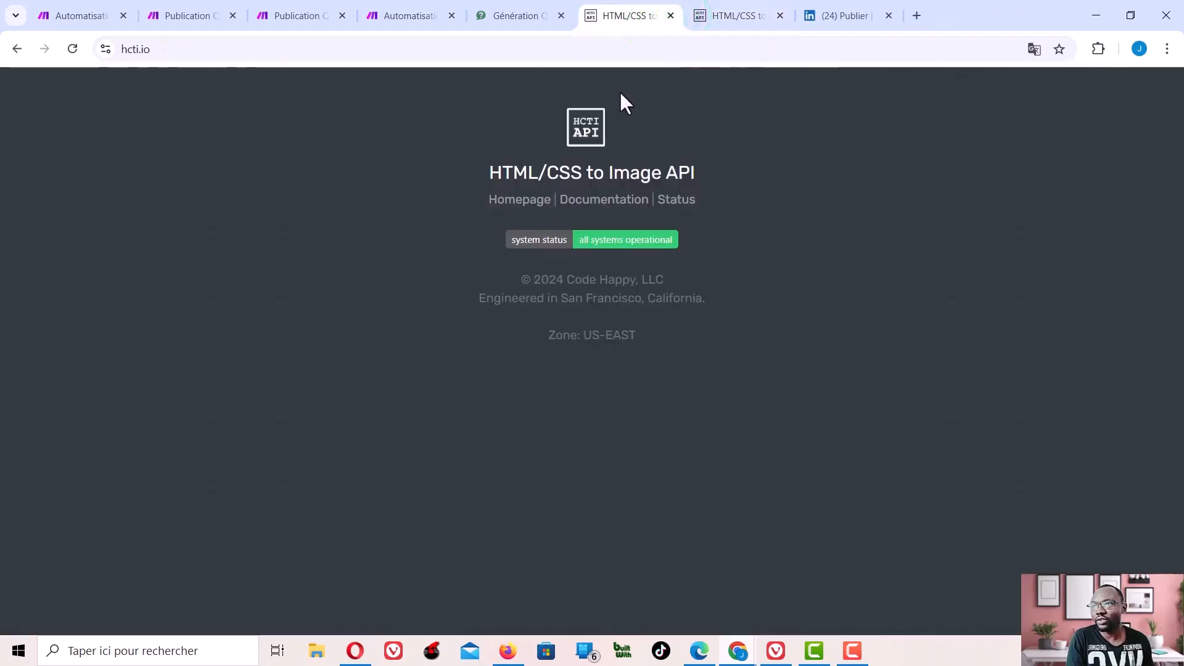
click(191, 15)
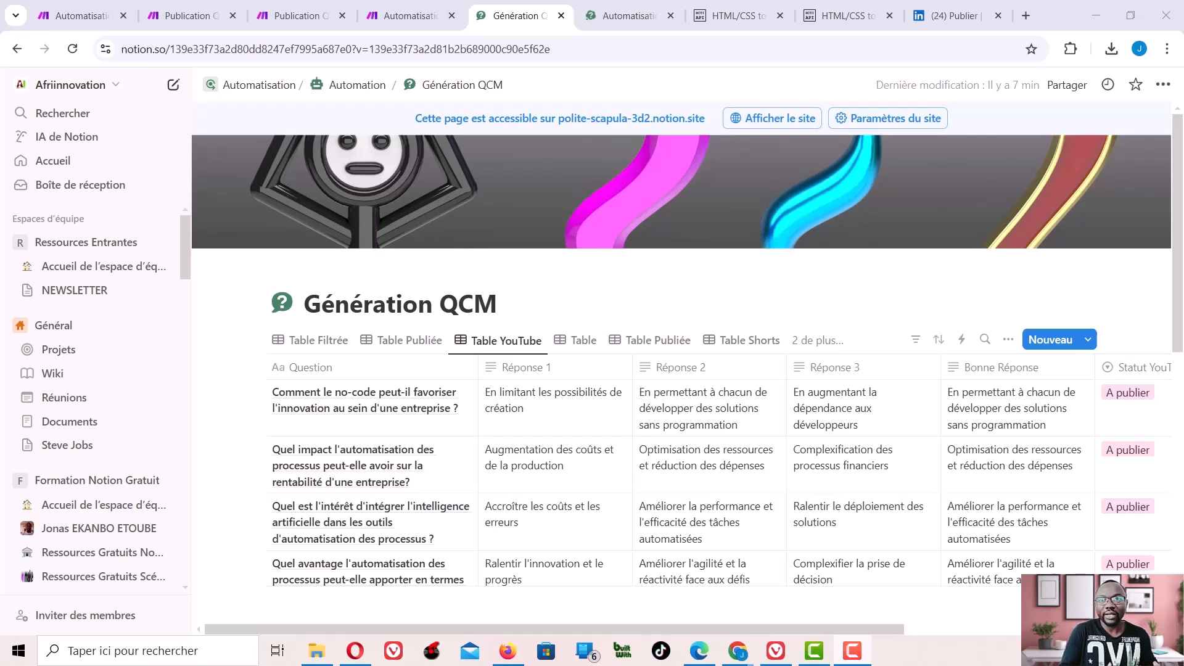
Export the current view of the Génération QCM database as an A4 PDF at 100% scale and check the recent downloads
click(1165, 86)
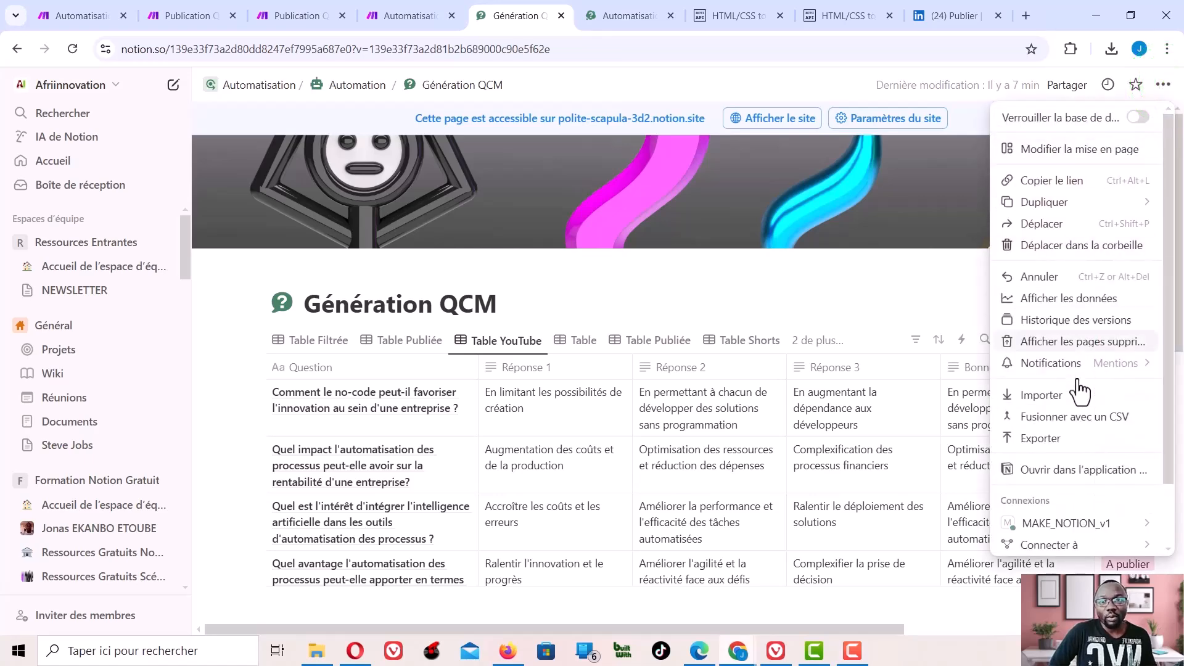
click(1039, 439)
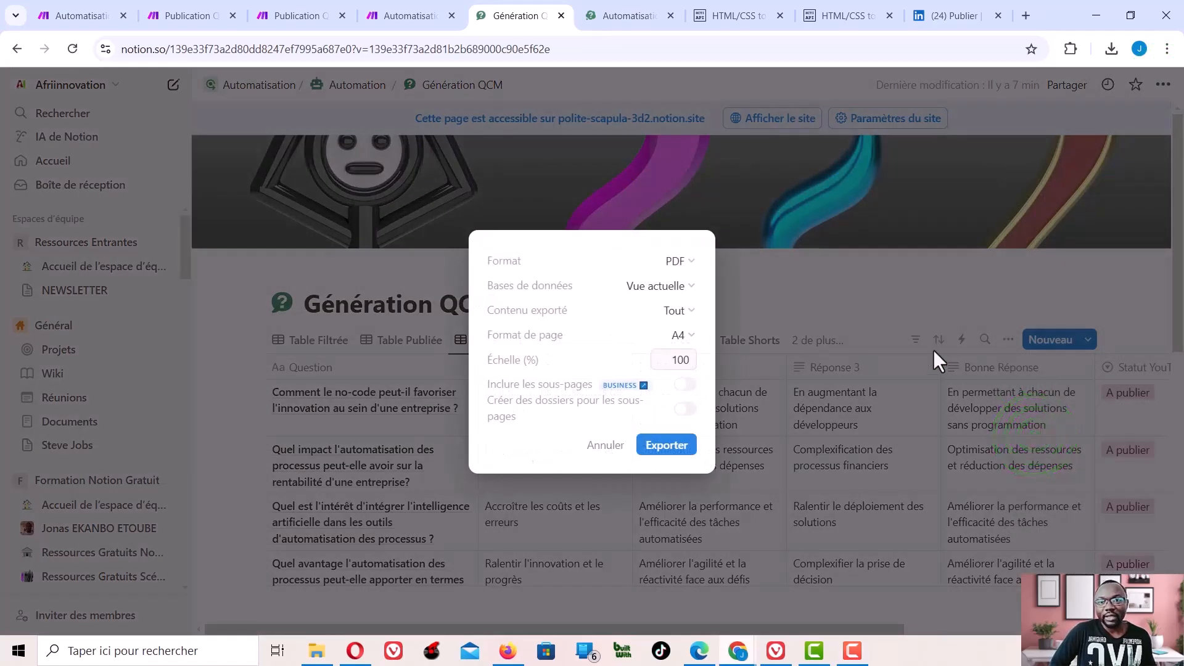
click(670, 444)
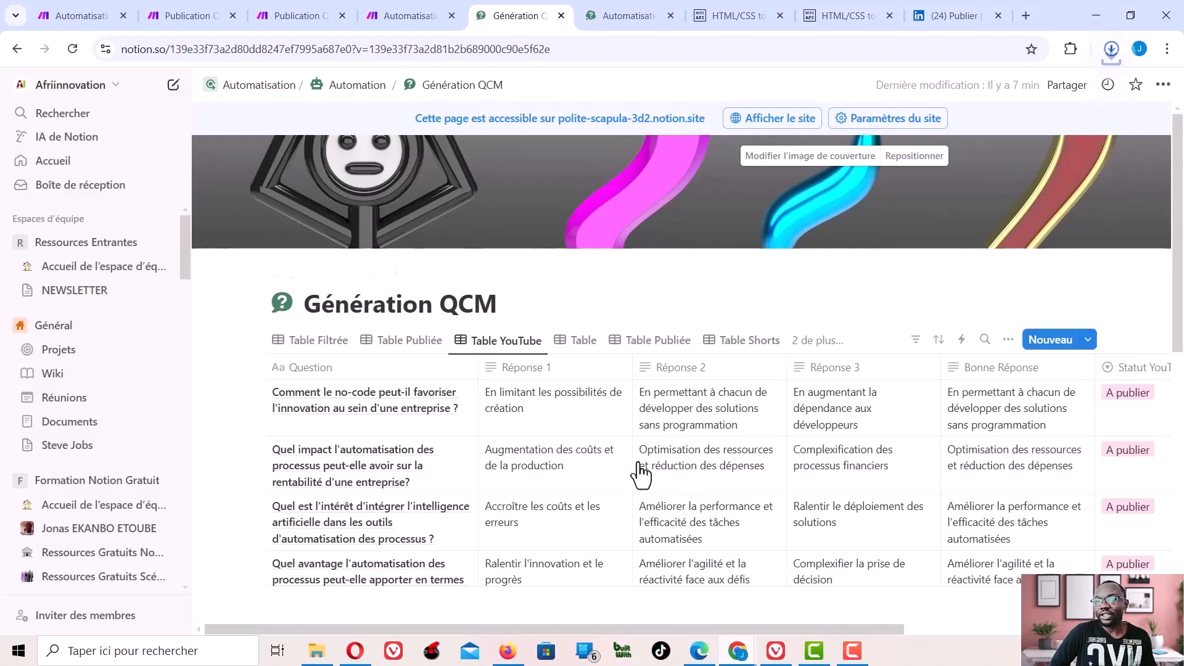
click(1111, 48)
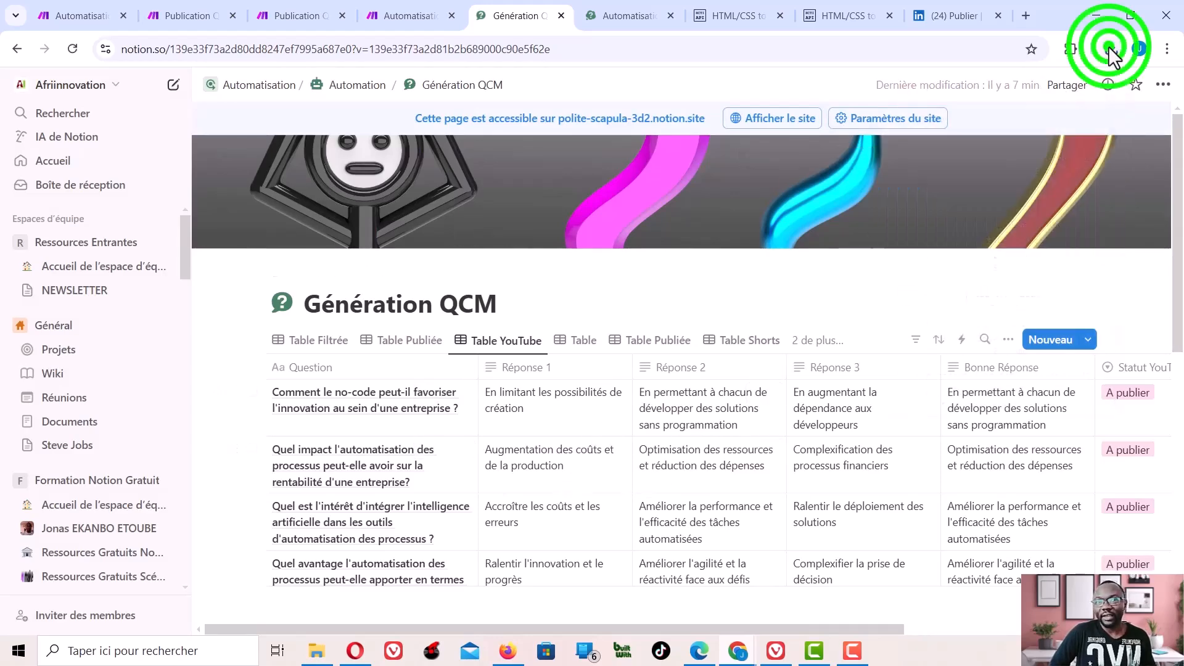
click(1109, 48)
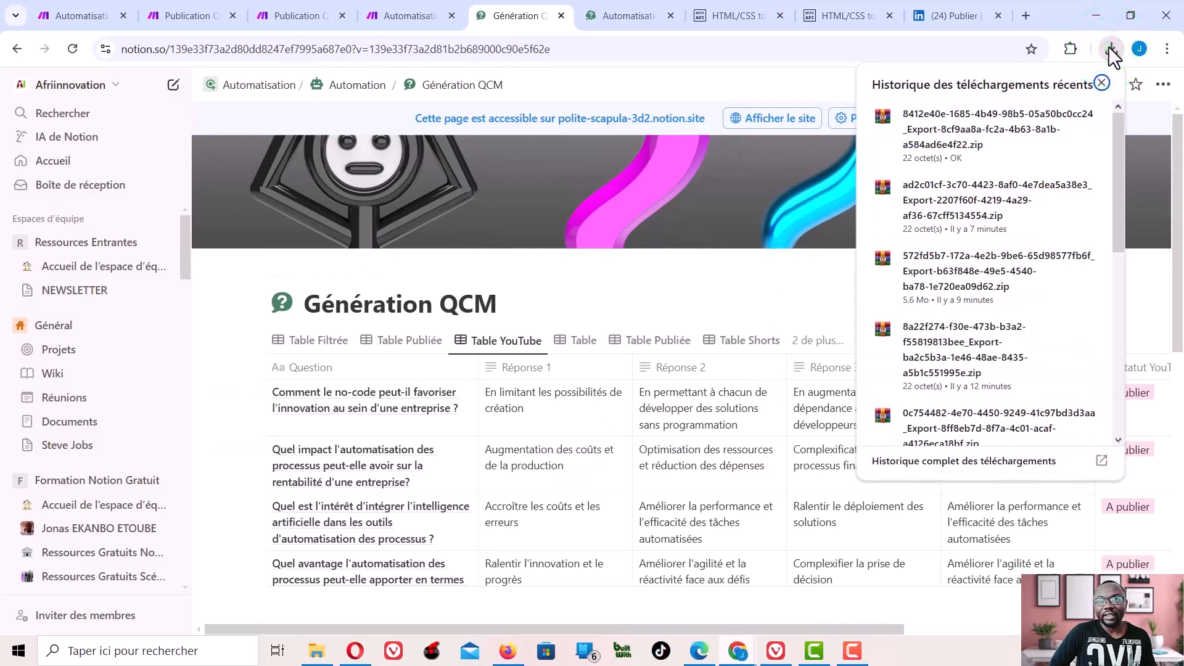
click(1109, 48)
Switch to File Explorer, refresh Téléchargements, try to extract the newest export archive into its own folder, and return to Notion
click(321, 652)
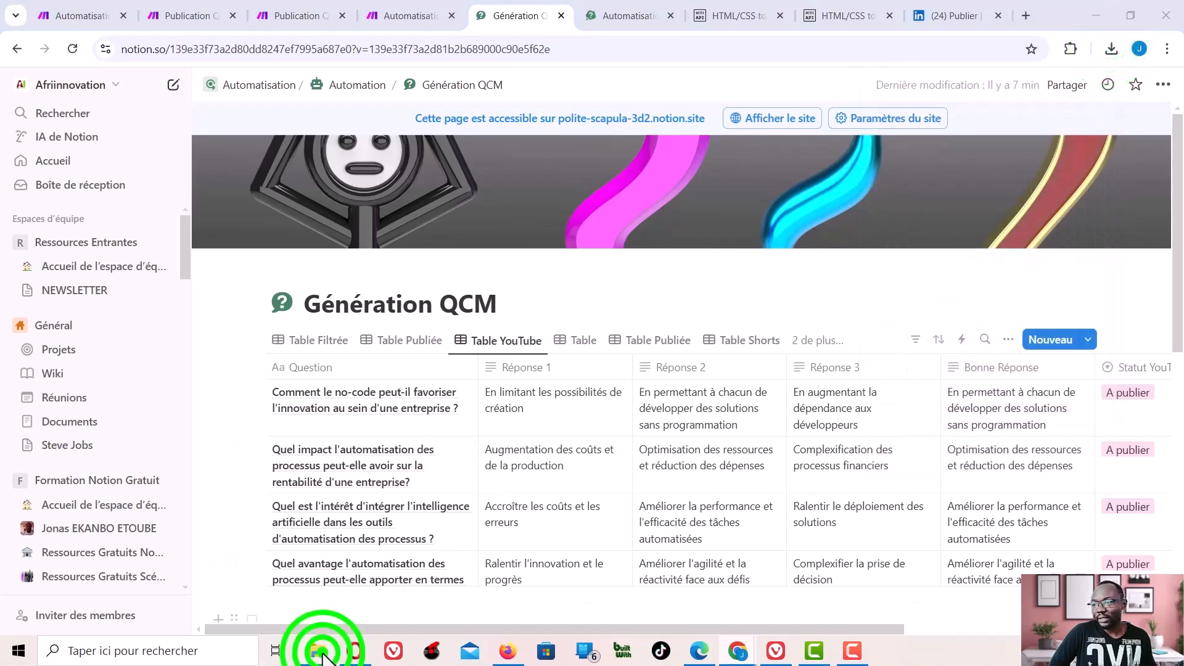
right_click(937, 245)
click(947, 305)
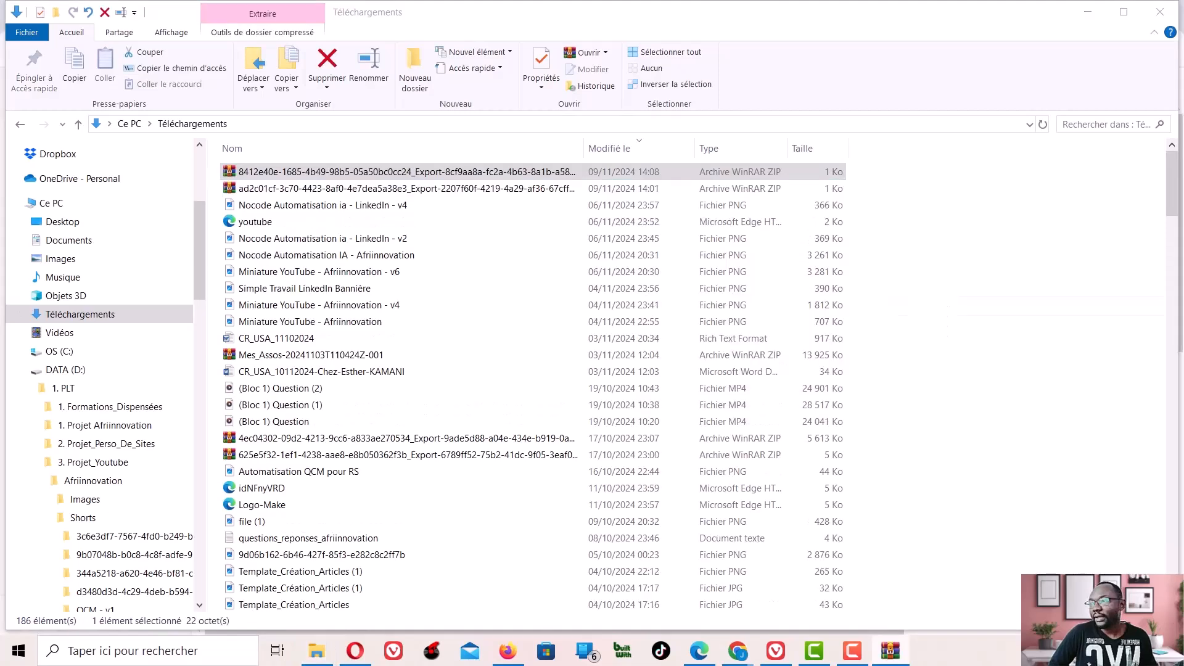
click(539, 173)
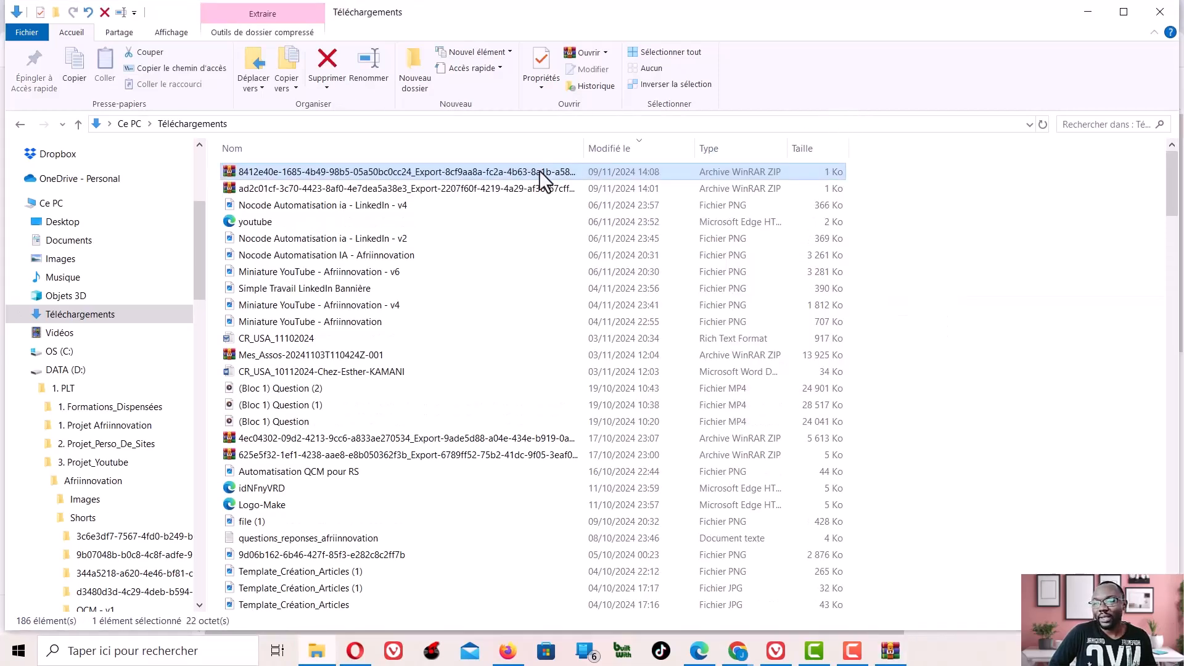
right_click(539, 171)
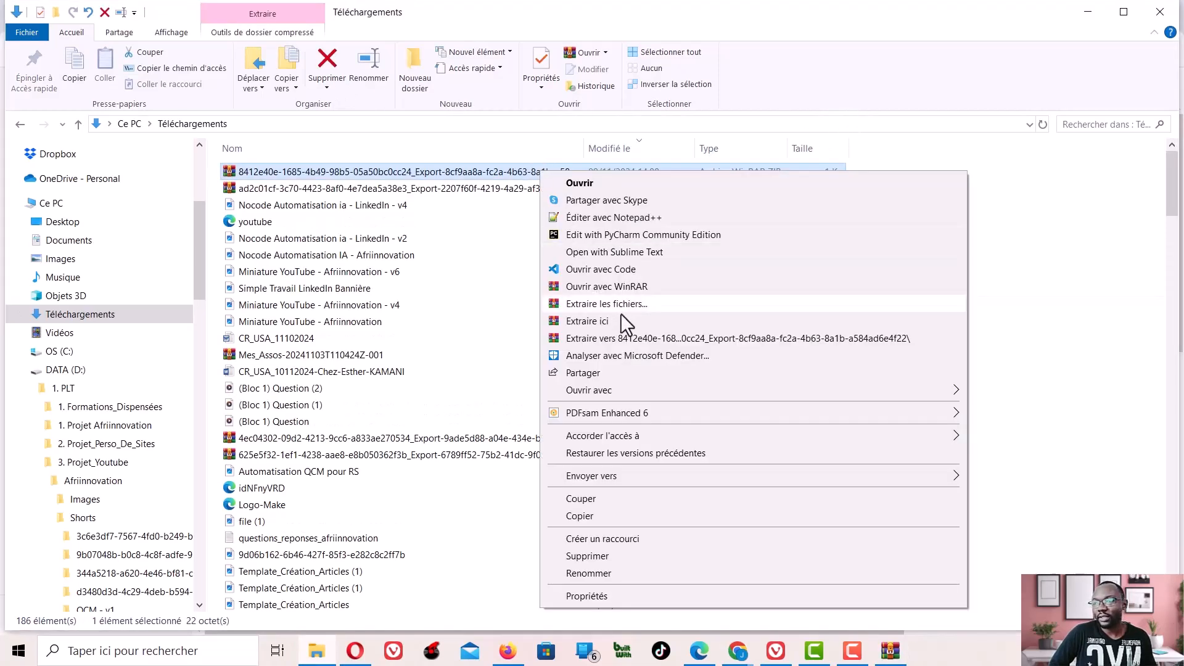
click(631, 338)
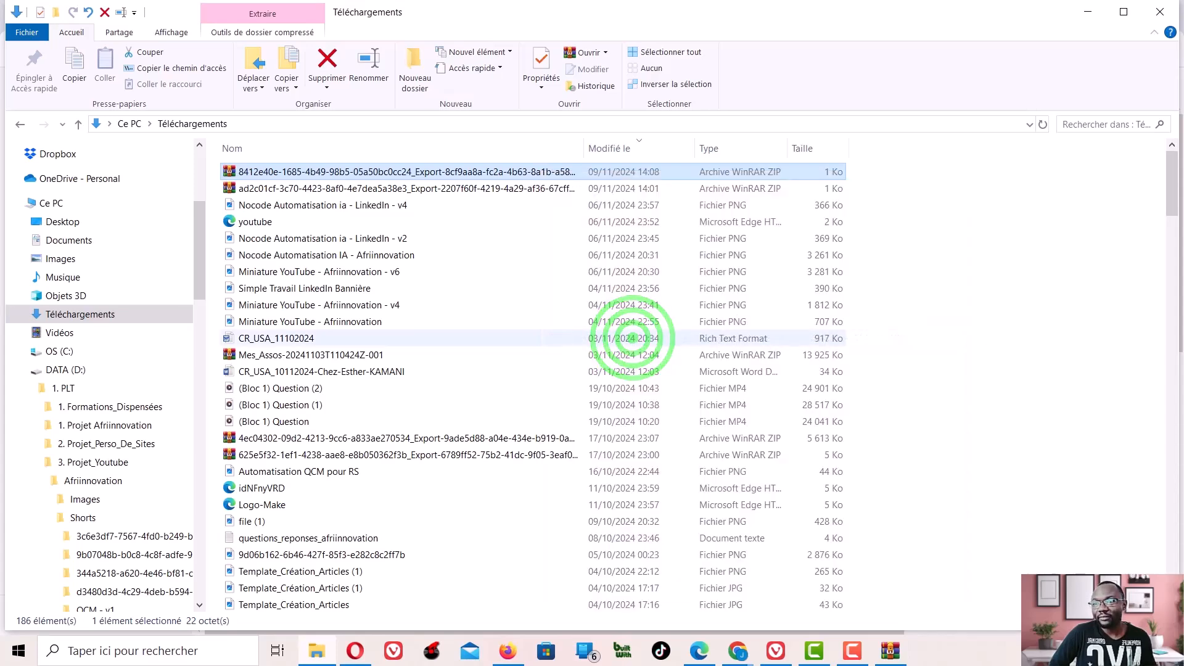
drag(0, 262, 693, 169)
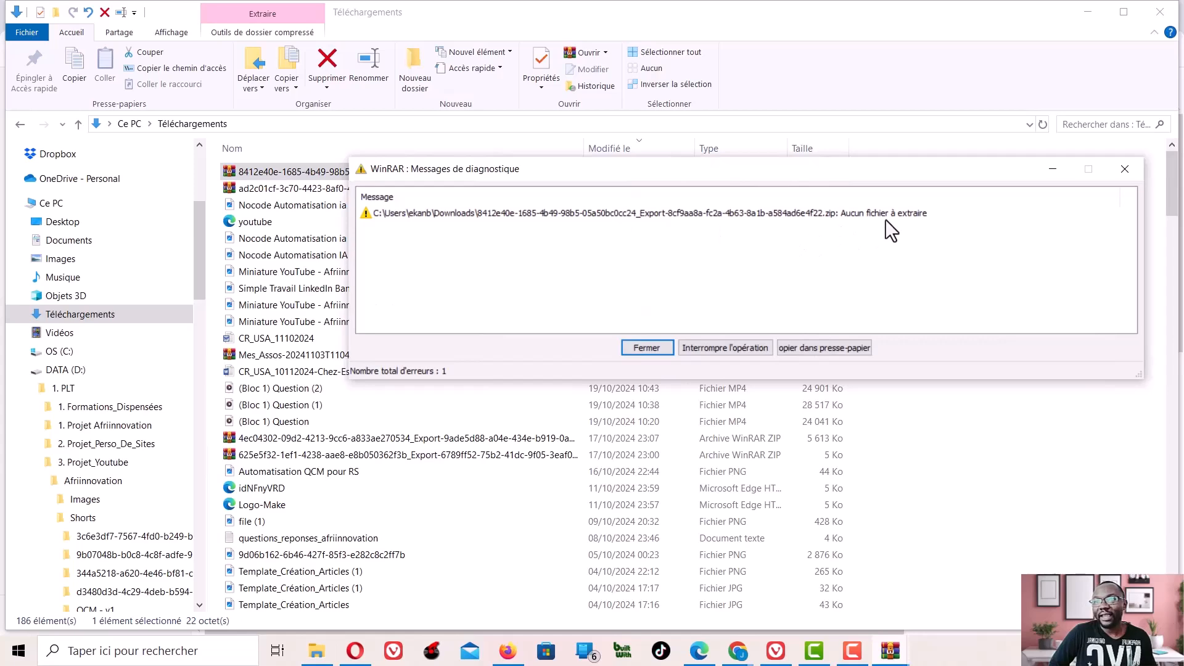
click(1124, 176)
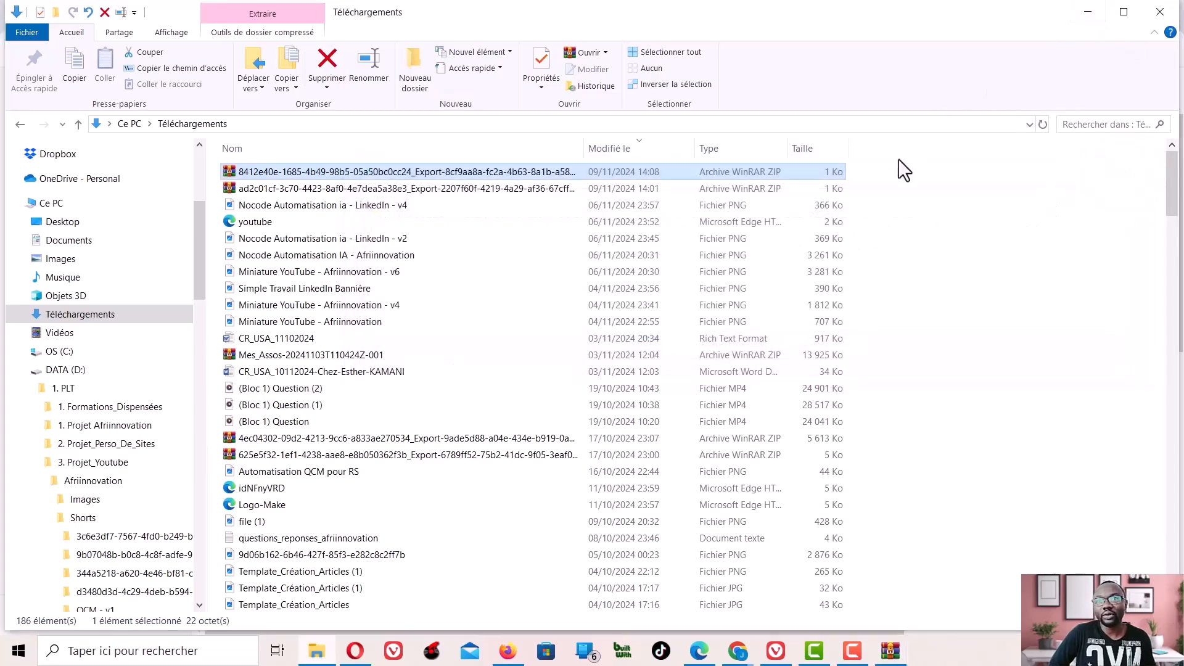
click(1089, 14)
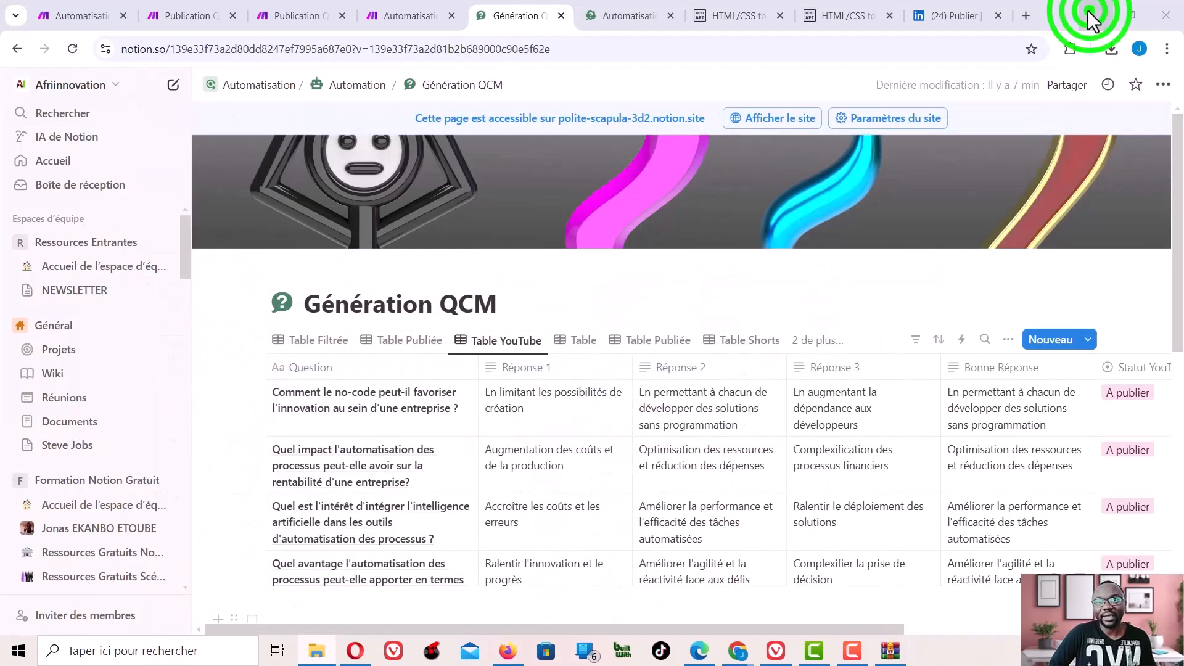
Export the current view of the Automatisation QCM database as an A4 PDF with all content at 100% scale
click(614, 17)
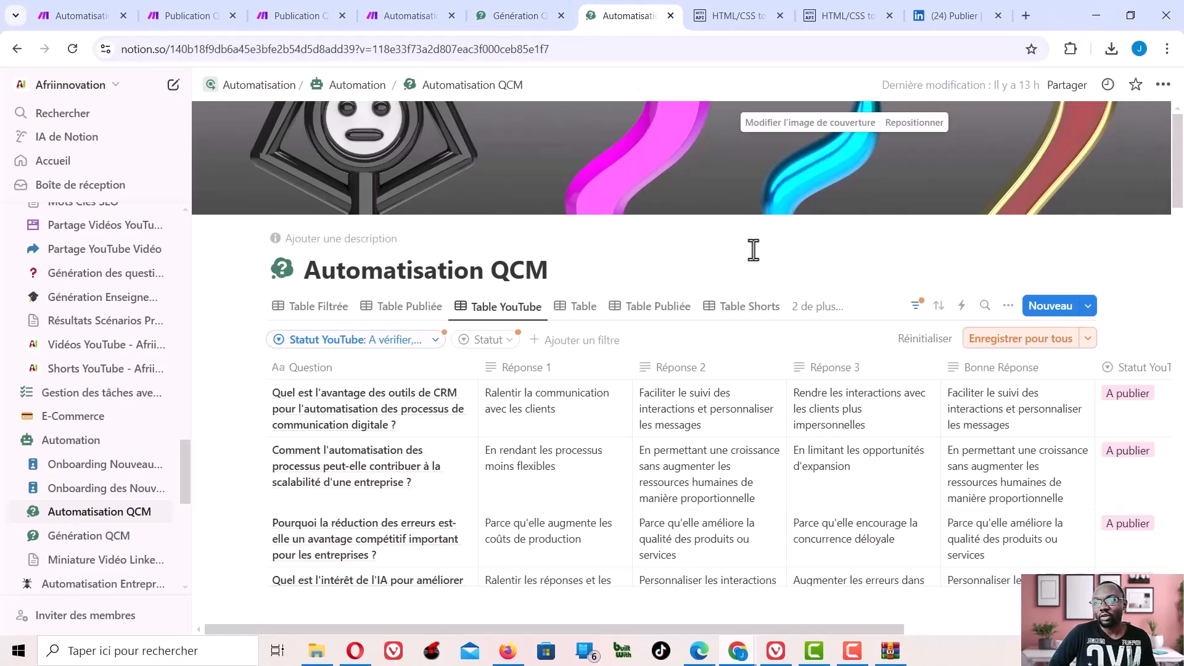
scroll(757, 256, down, 1)
scroll(757, 258, up, 1)
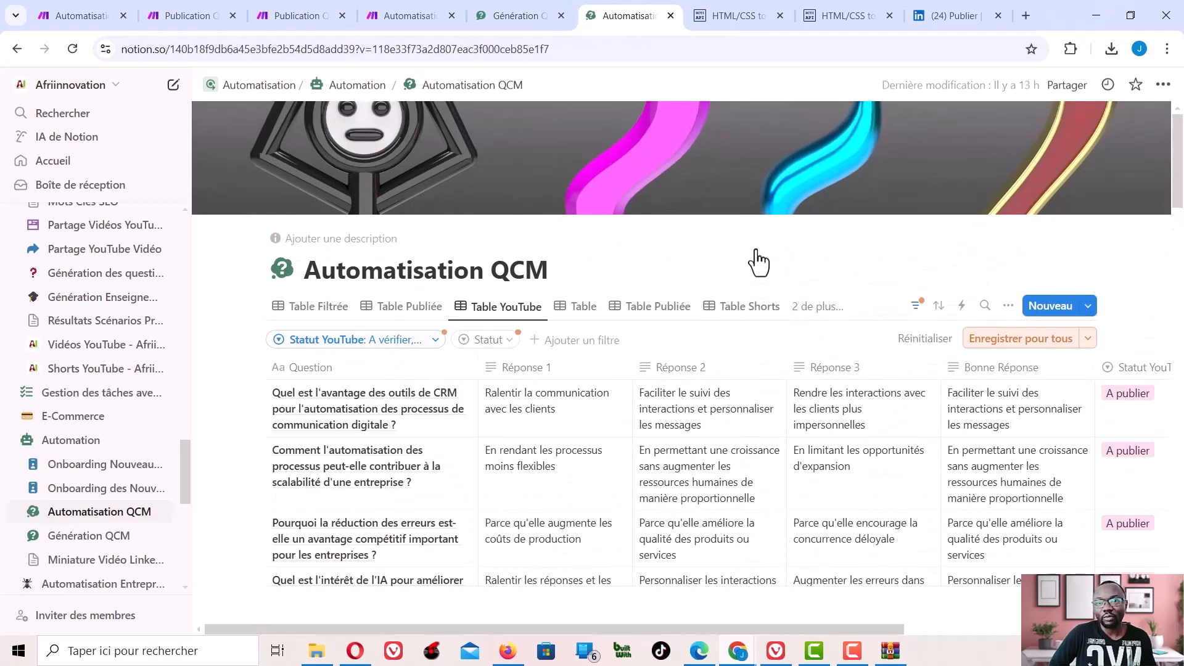
click(1163, 85)
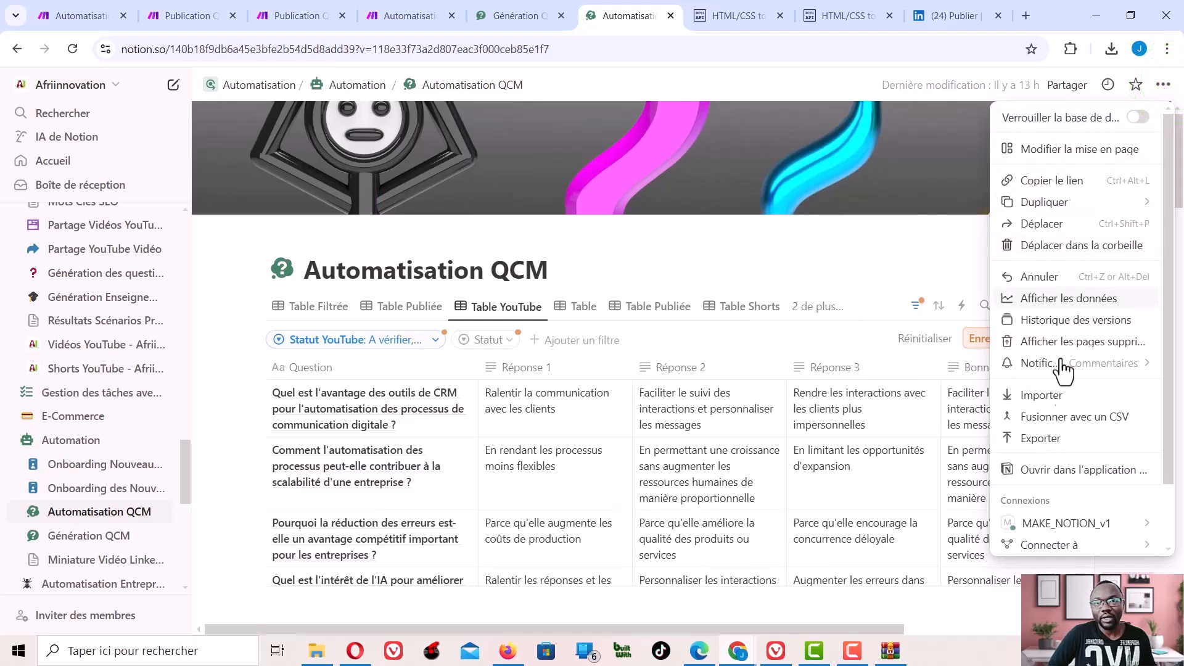
click(1040, 439)
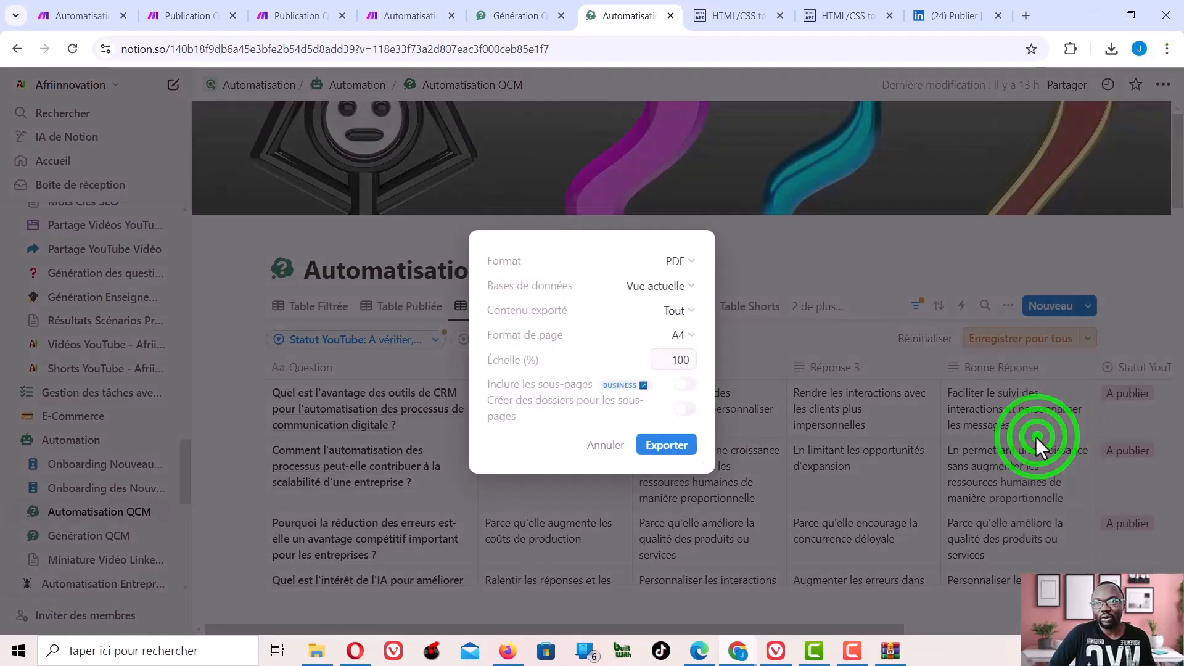
click(669, 447)
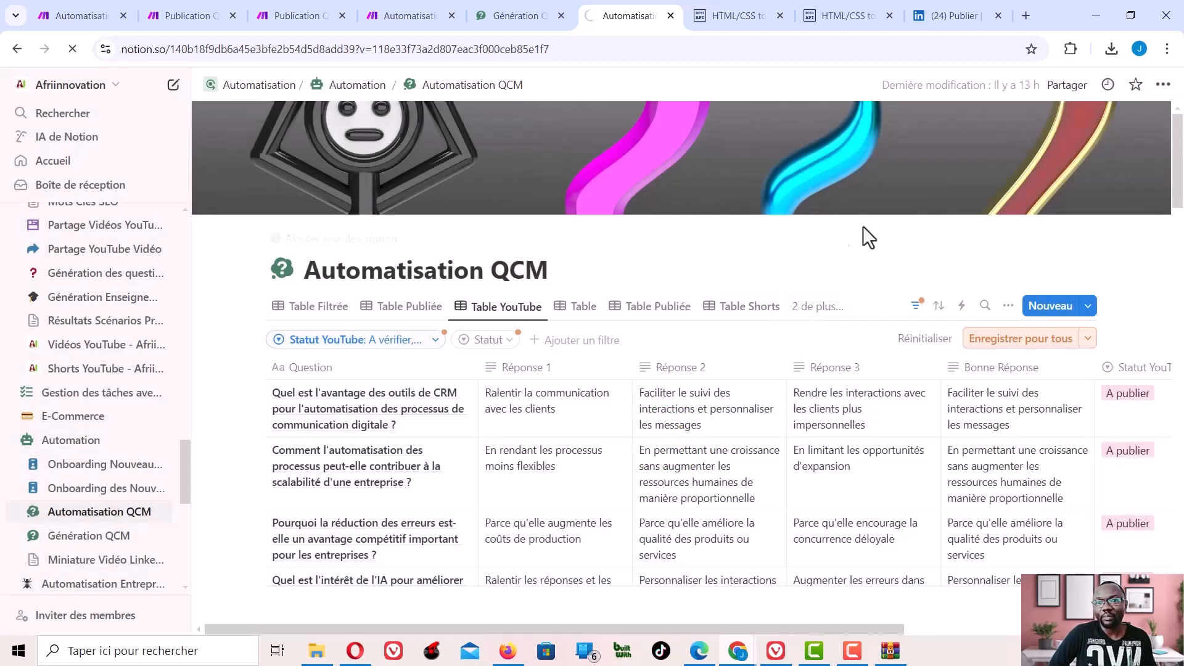
Switch to File Explorer, refresh Téléchargements and extract the newest export archive into its own folder
click(320, 655)
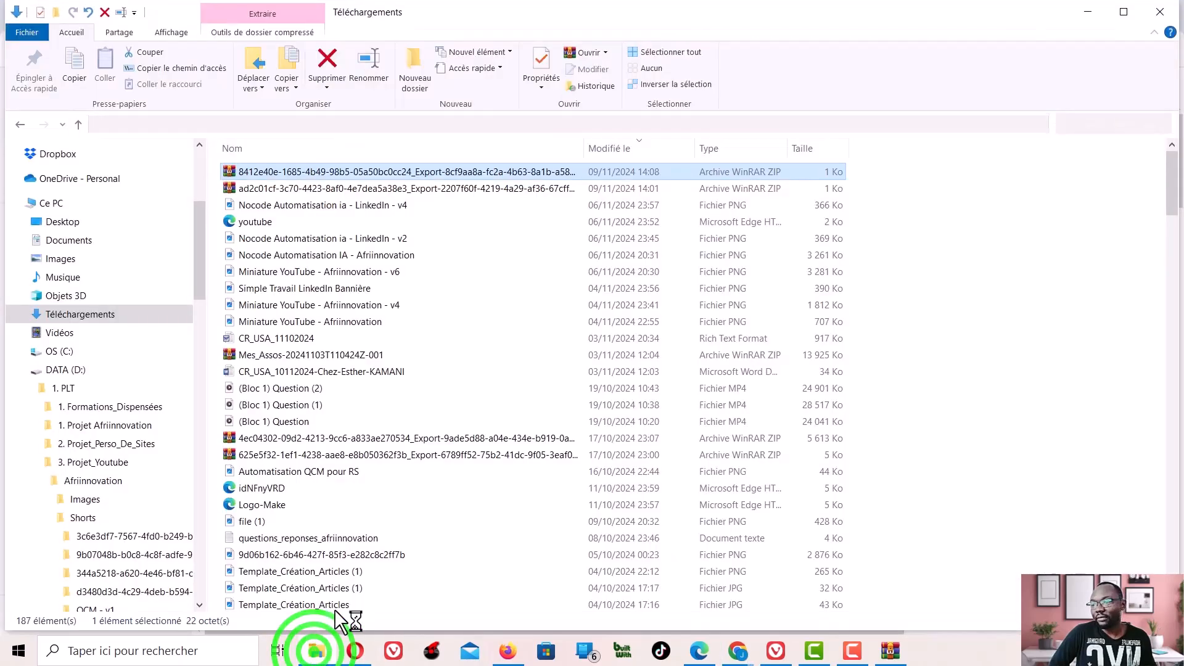
right_click(941, 260)
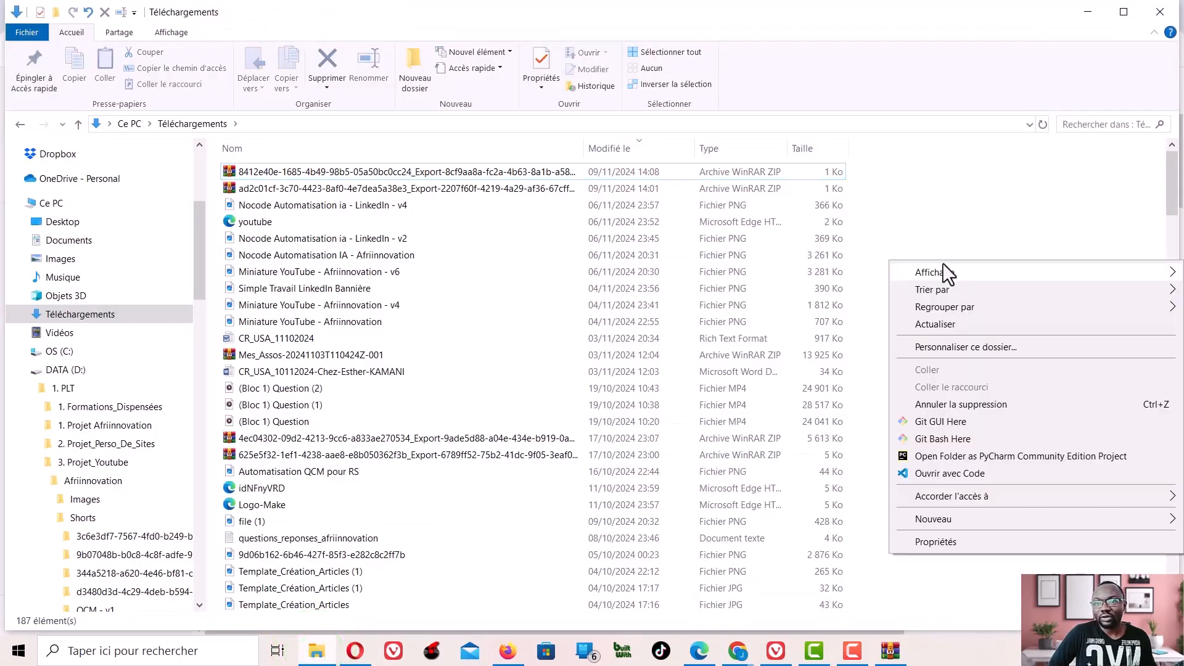
click(928, 326)
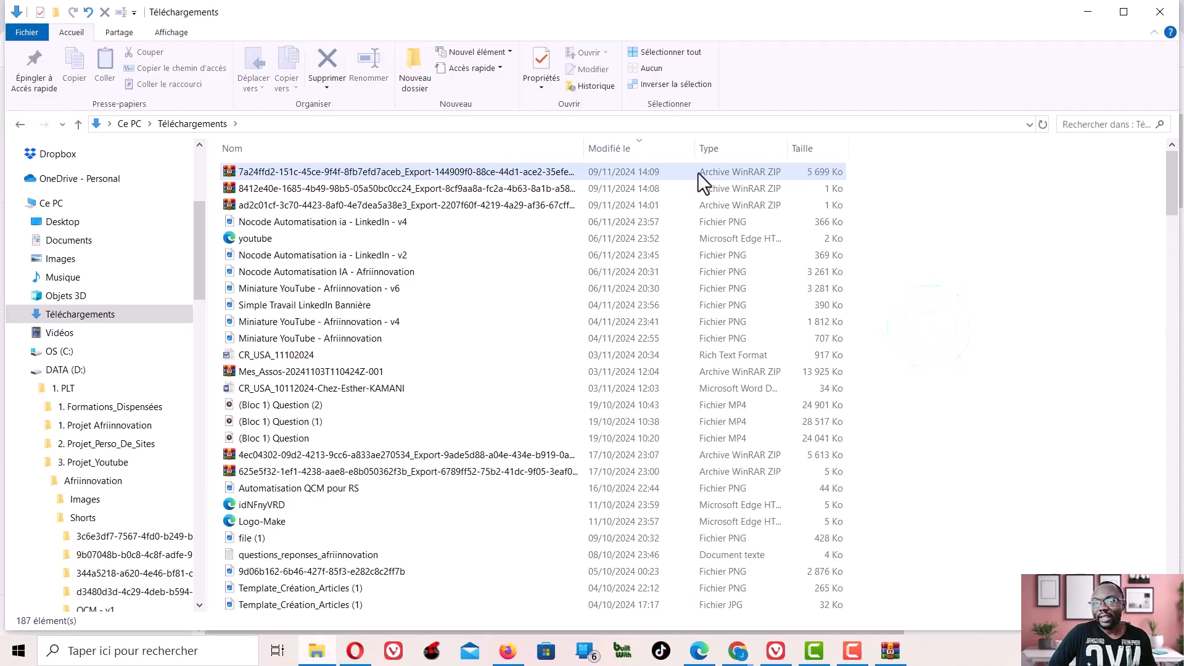
right_click(547, 171)
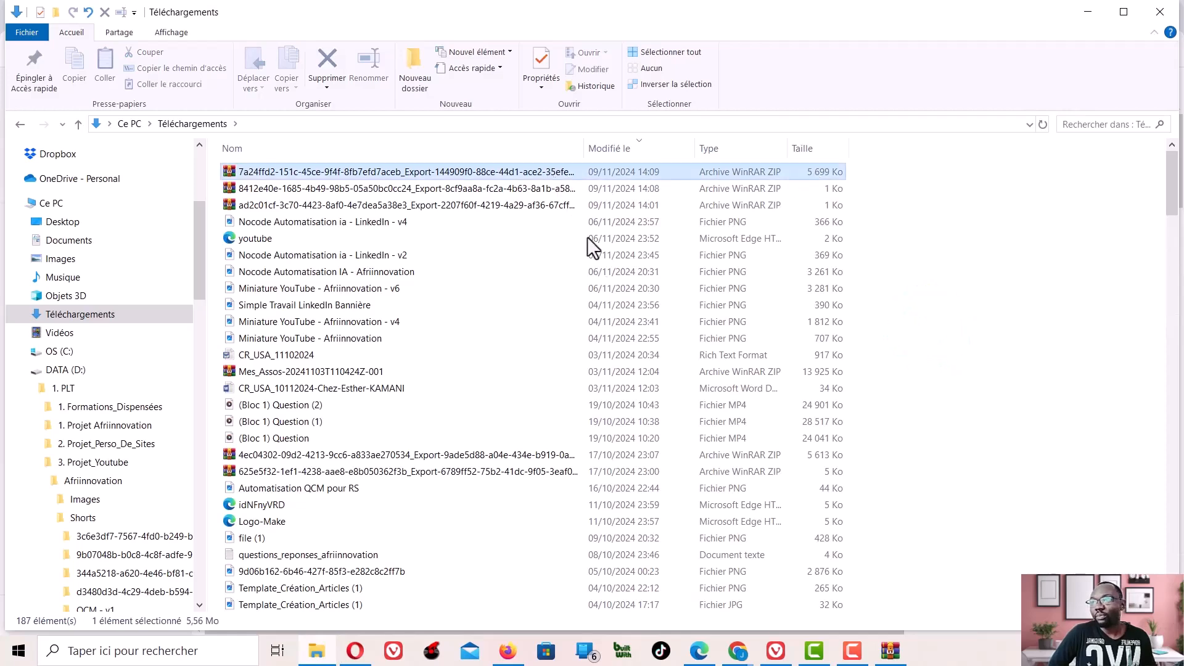
click(649, 339)
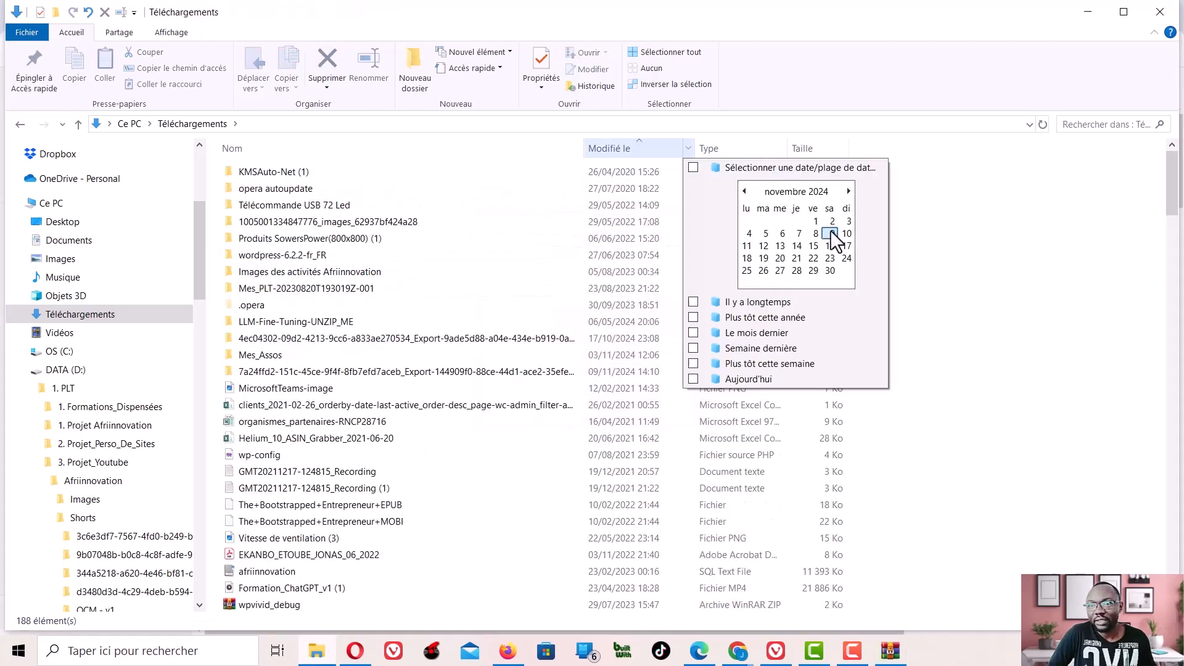
Filter Téléchargements to files modified on 9 November 2024 and open the extracted export folder
click(830, 233)
click(473, 336)
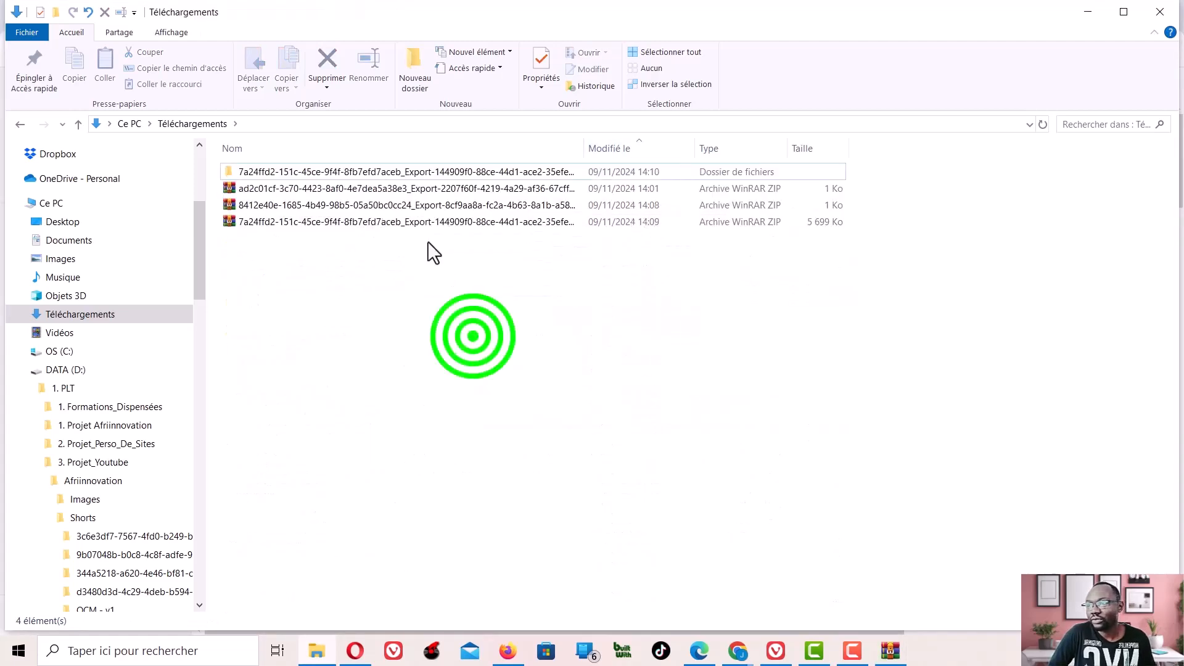
double_click(413, 172)
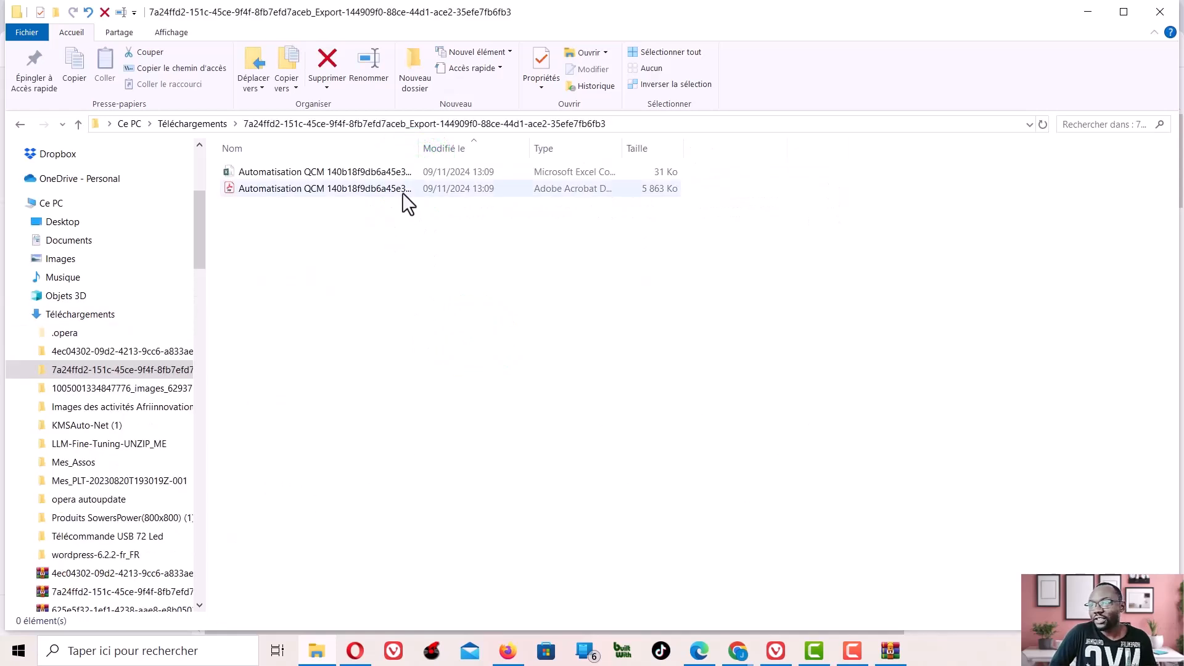
Open the extracted Automatisation QCM CSV file in Excel and autofit column A to its contents
click(300, 173)
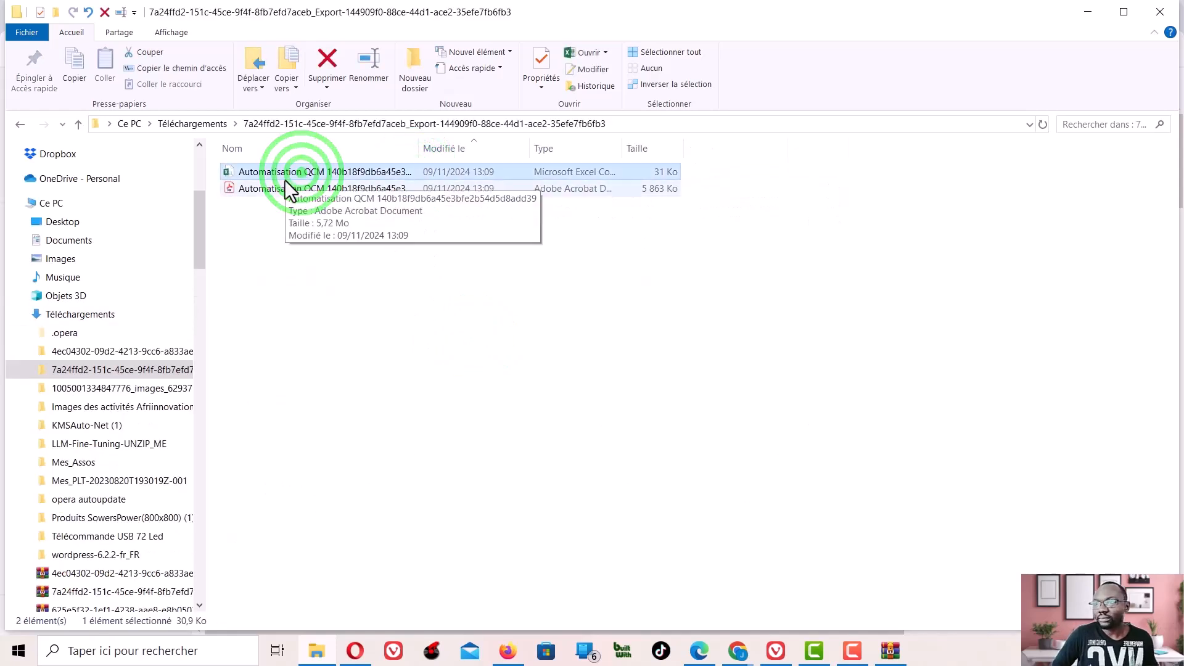
click(302, 172)
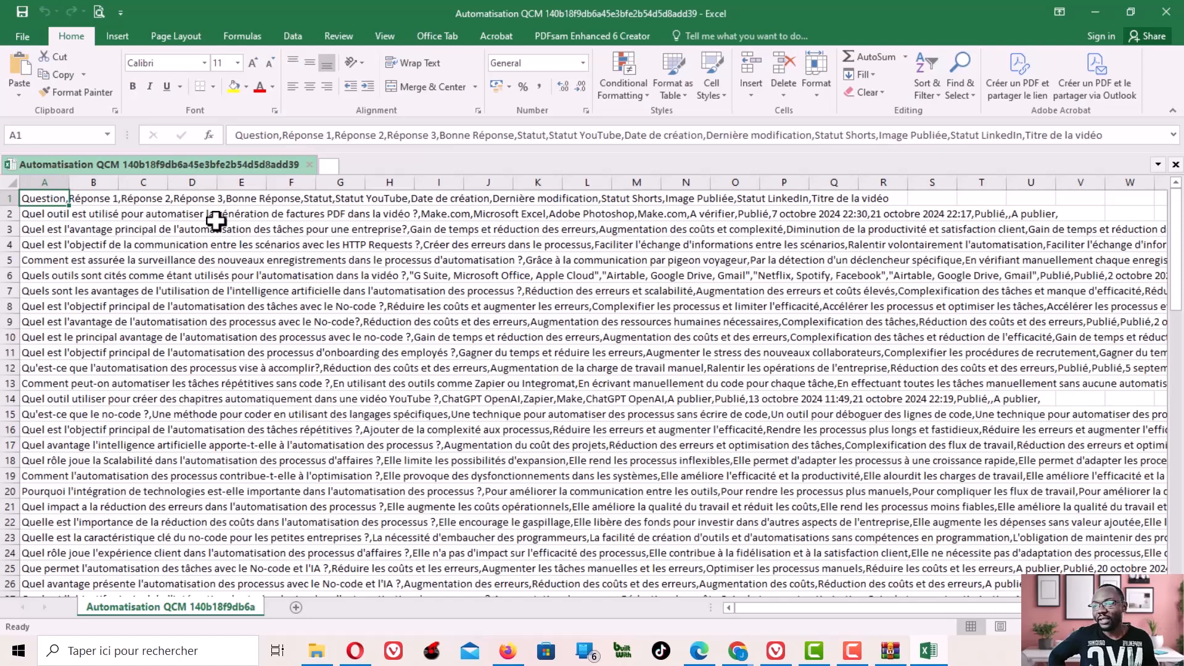
double_click(69, 176)
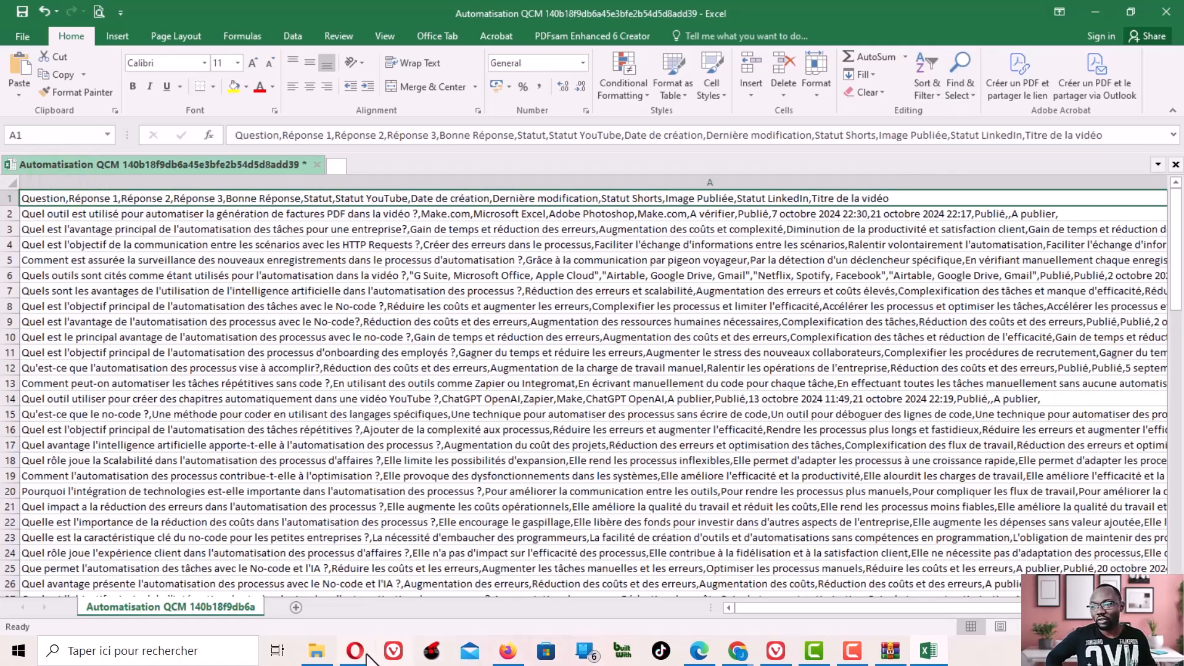
Switch back to the Chrome window showing Automatisation QCM and open canva.com in a new tab
click(738, 650)
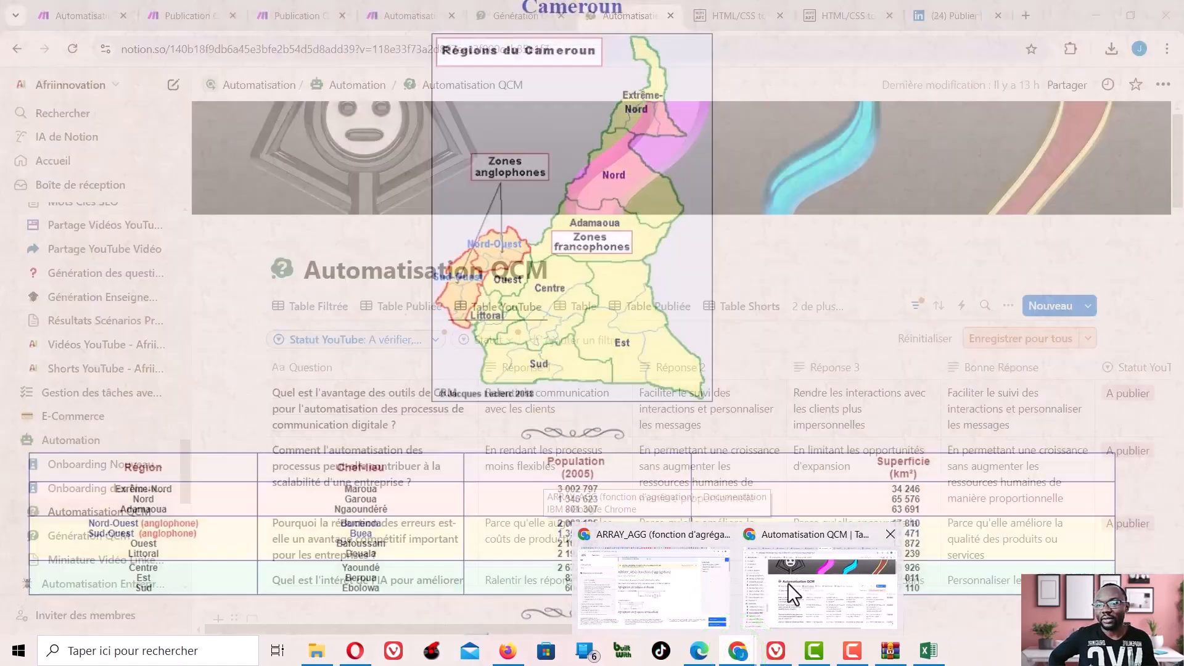
click(793, 581)
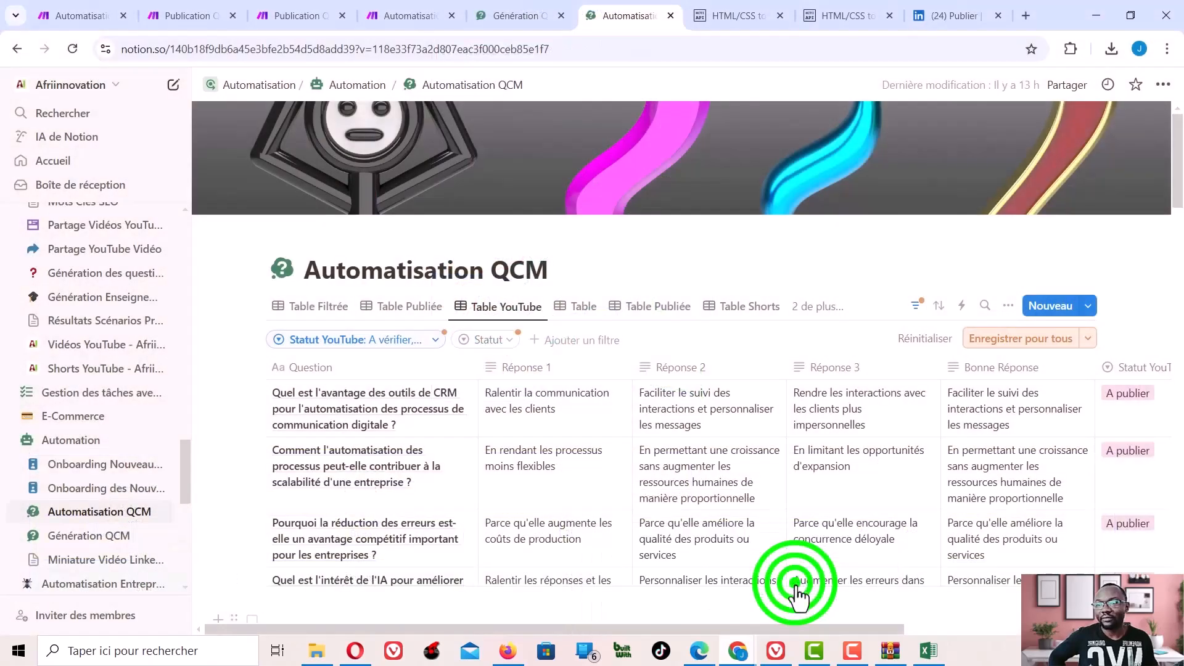
click(1024, 16)
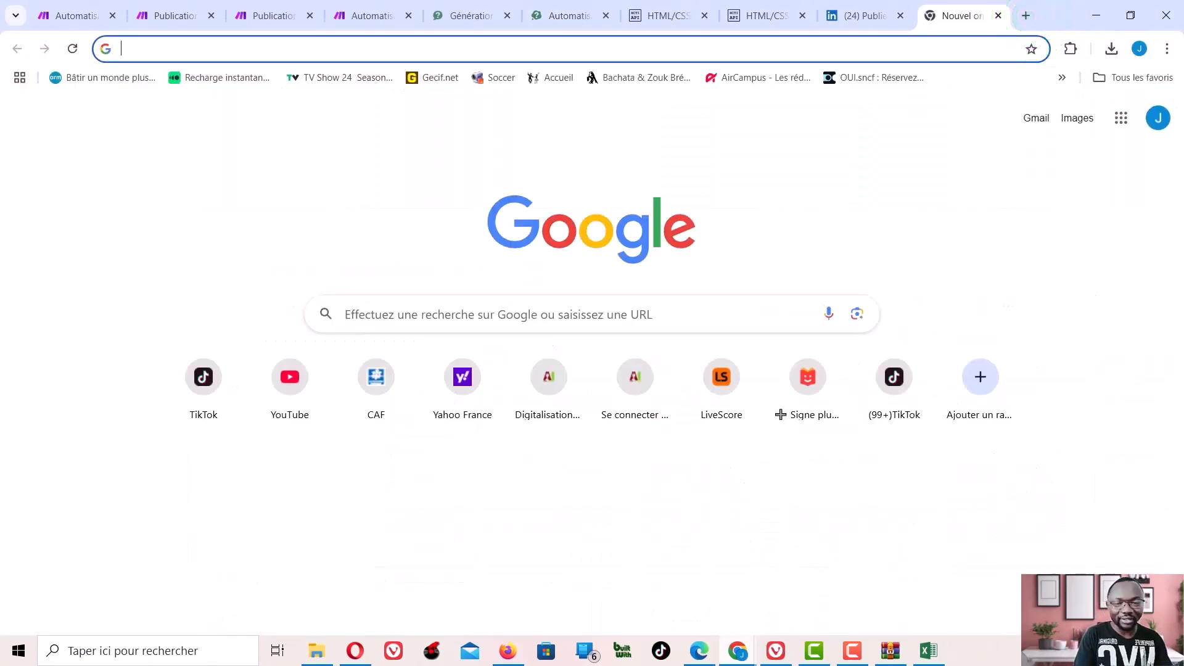
text(can)
key(Return)
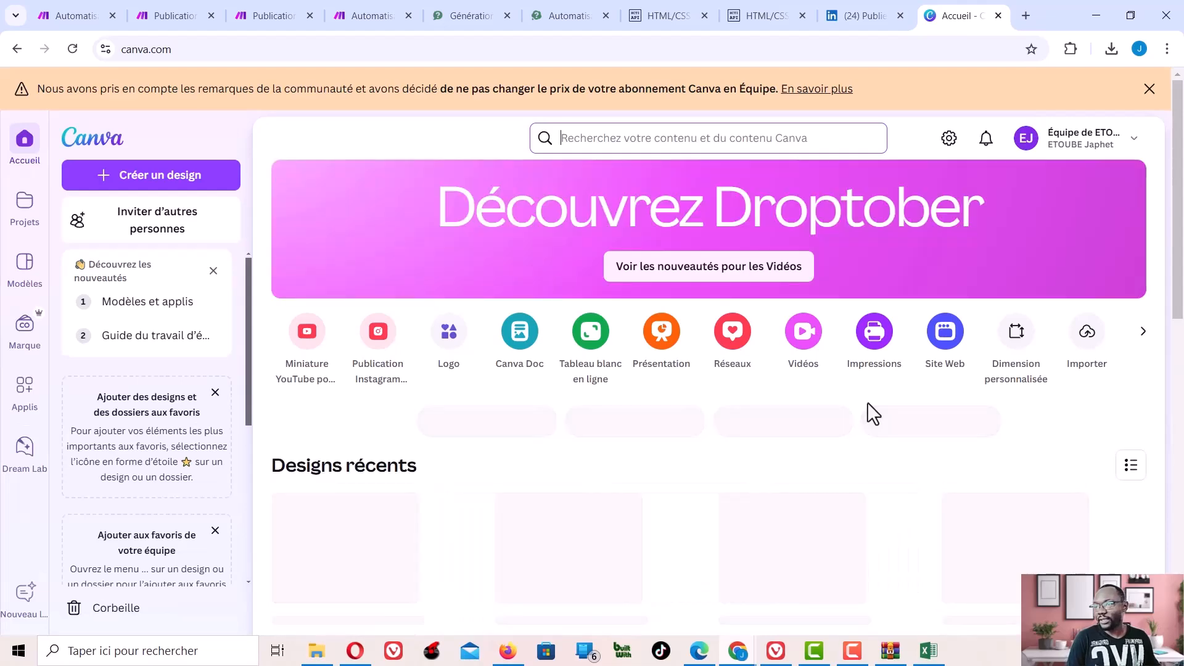
Find the mobile video design named Question among the recent Canva designs and open it in the full editor
scroll(850, 425, down, 10)
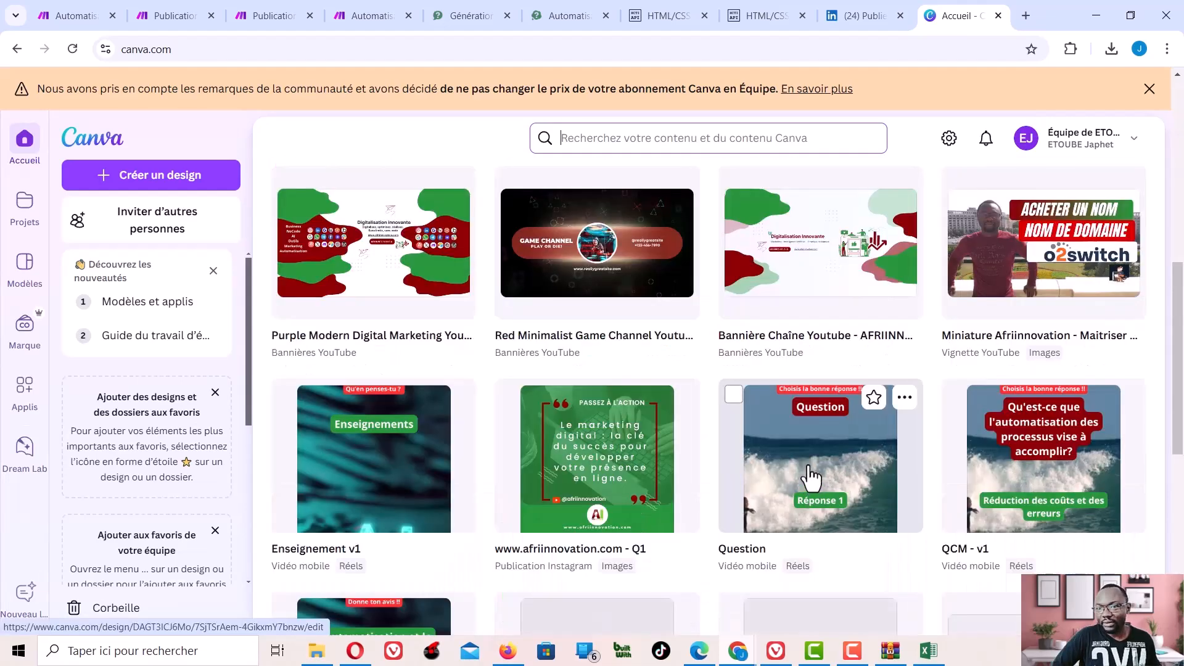
click(850, 426)
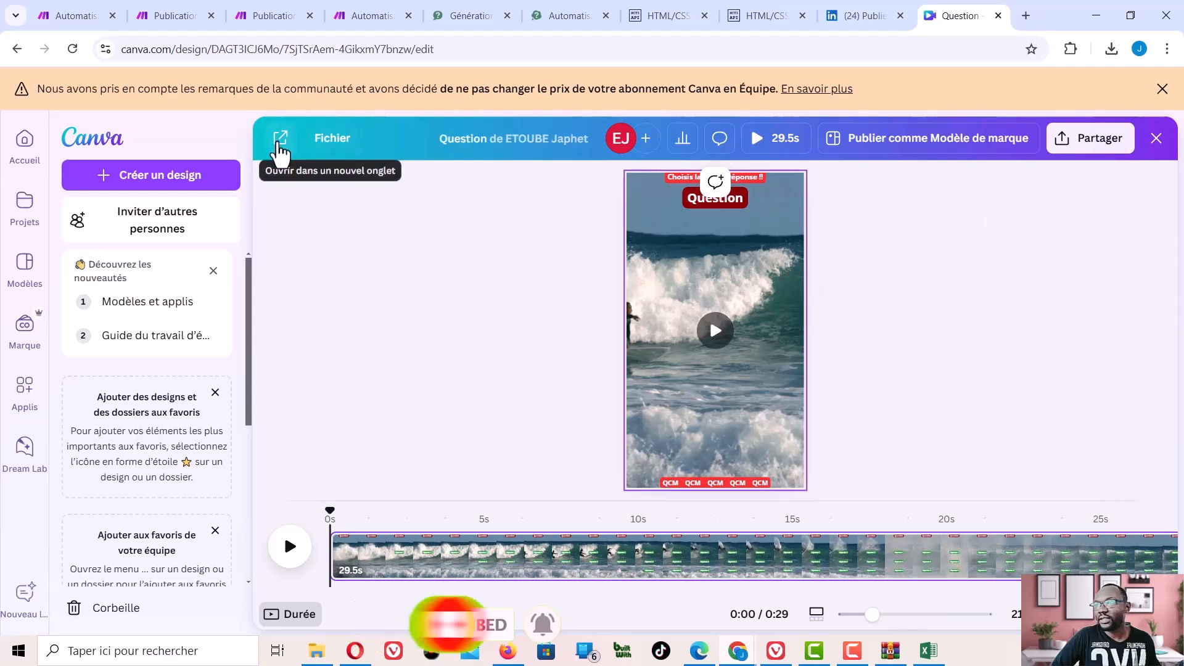
click(280, 139)
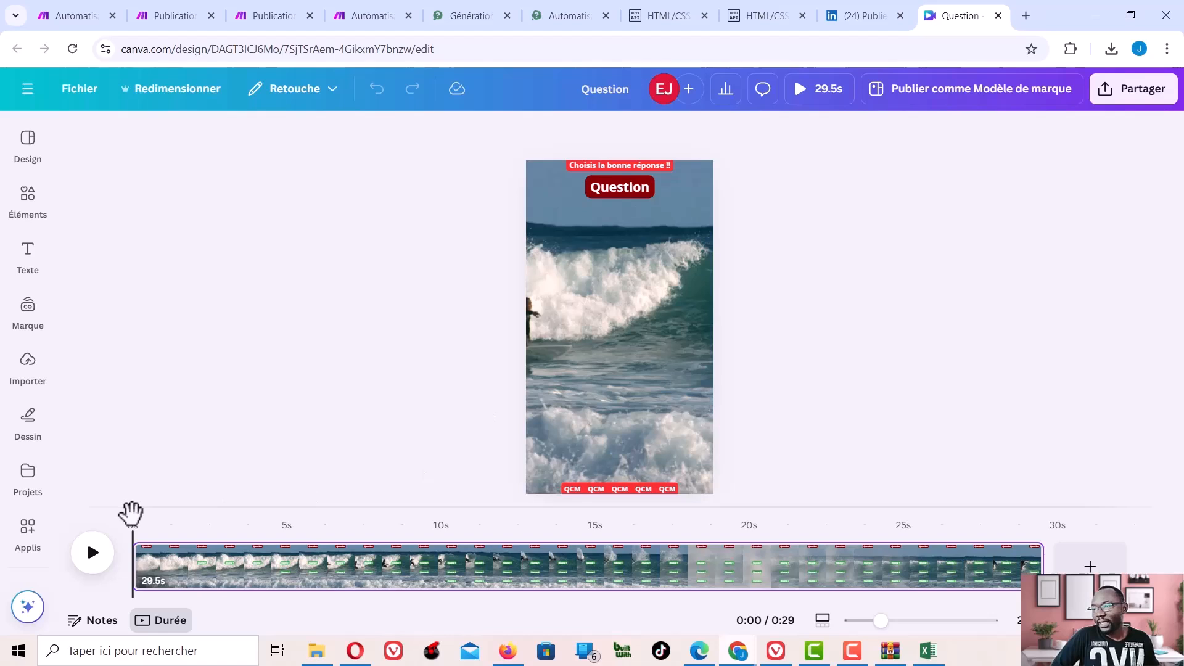
Scrub the Question video to about 0:16 and inspect the heading and question text elements
click(132, 514)
drag(132, 514, 224, 518)
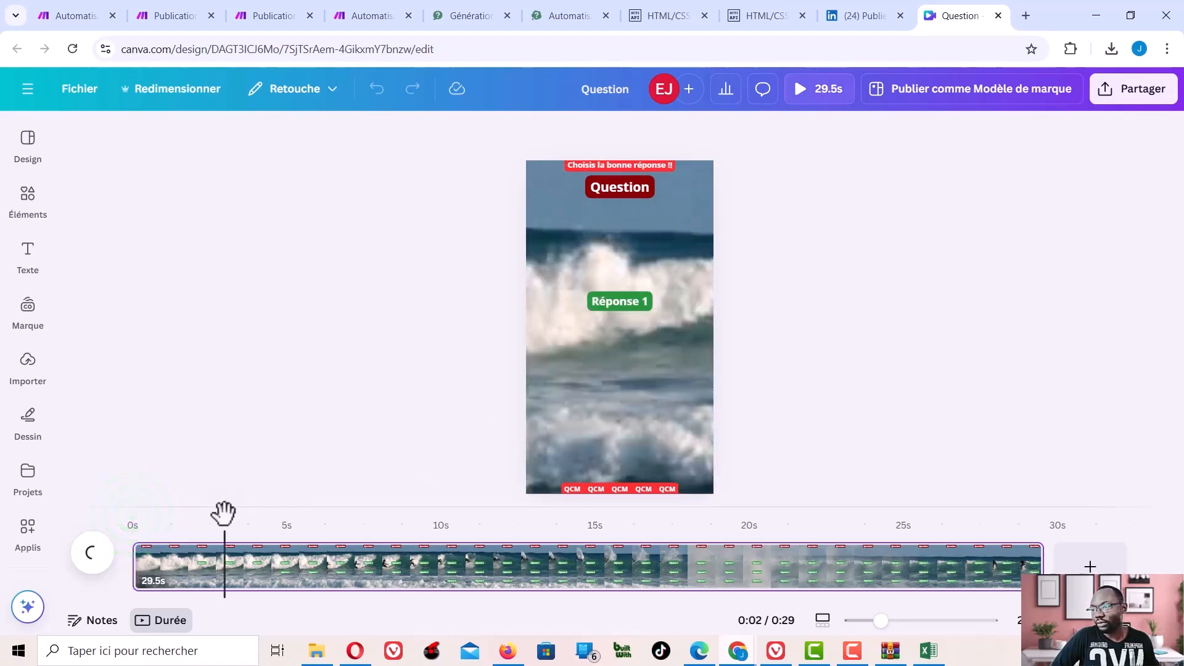
drag(224, 515, 631, 521)
click(601, 169)
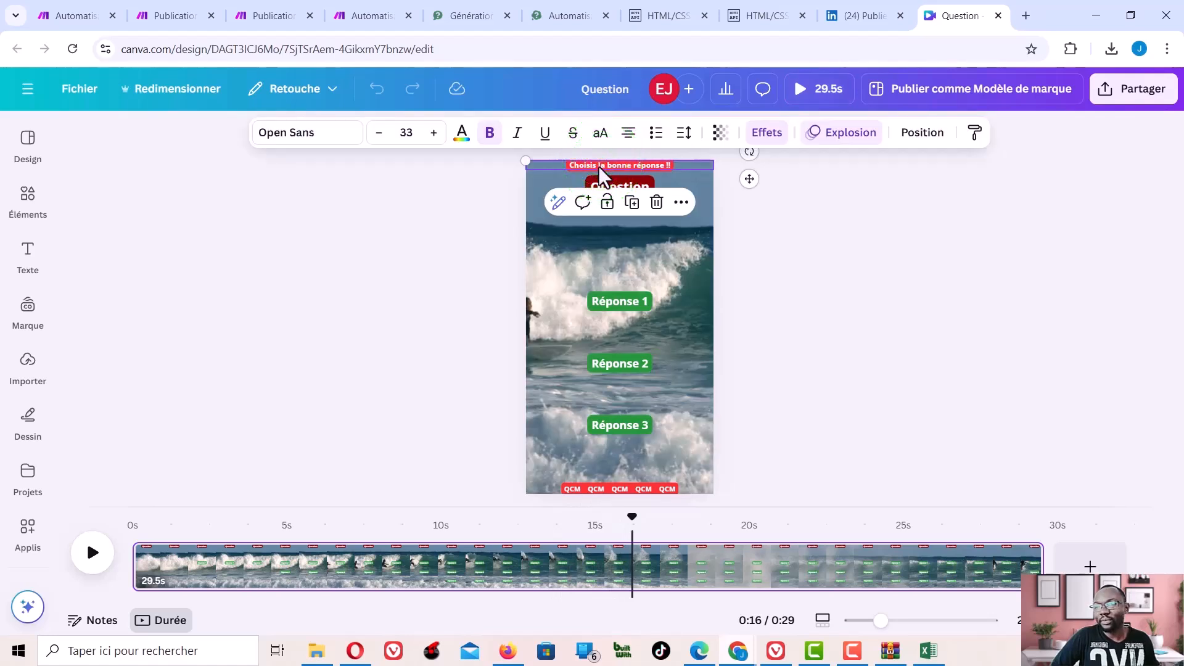
click(640, 180)
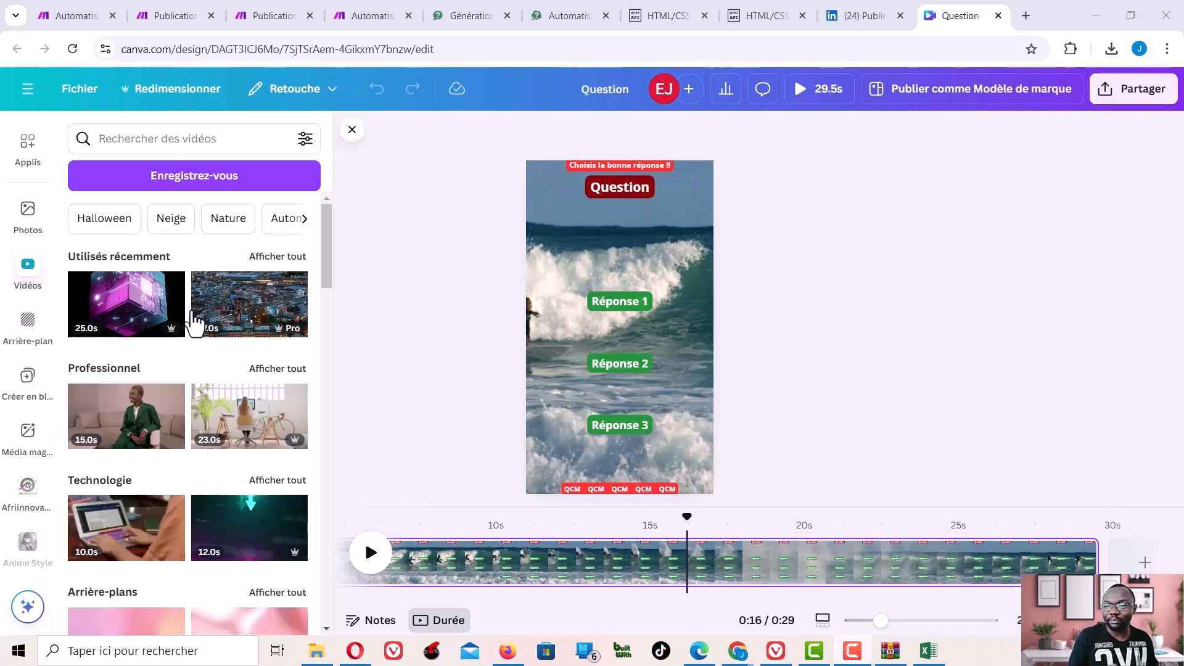
Browse the stock video categories available as backgrounds for the Question design
click(24, 265)
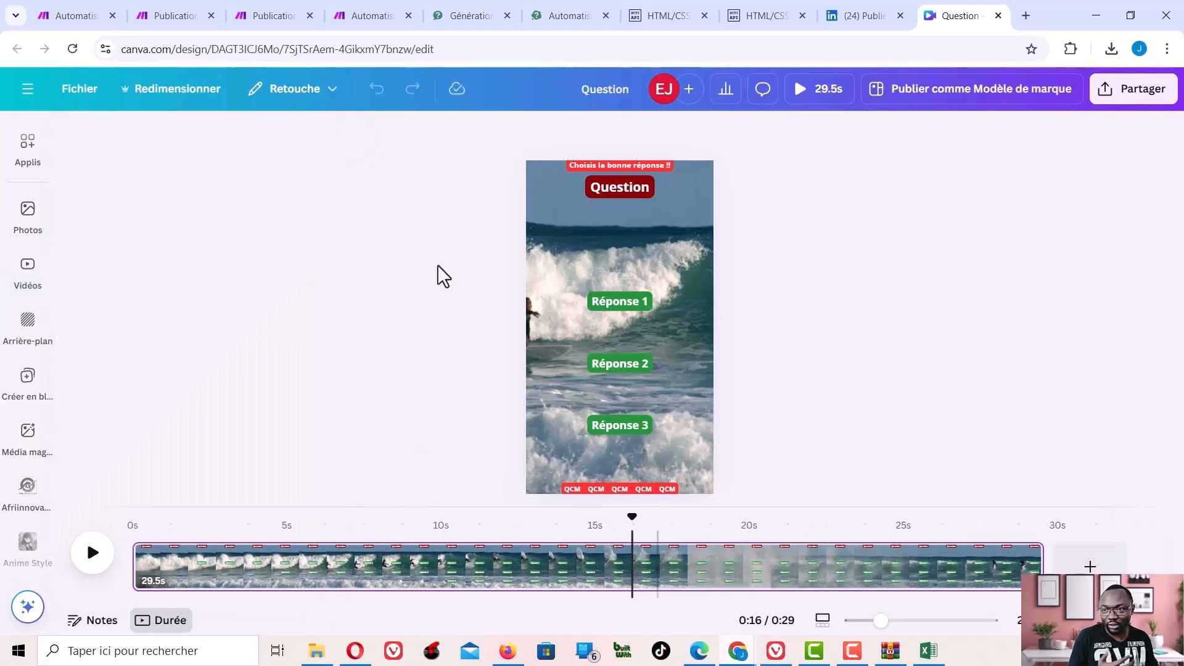
click(21, 267)
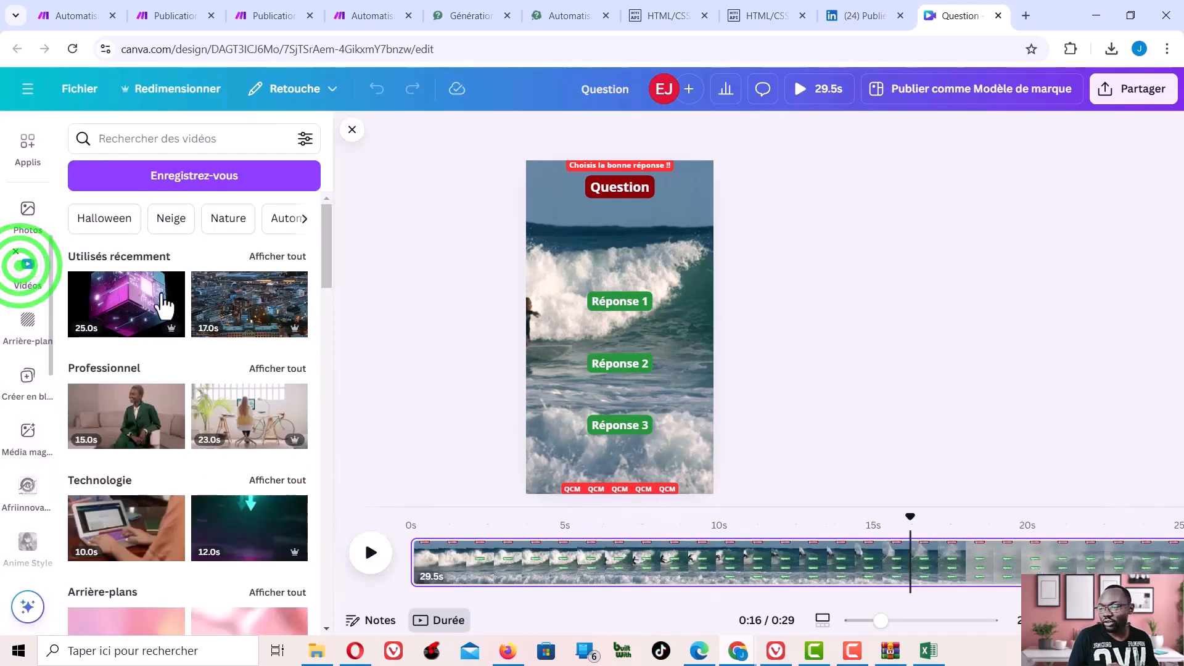
scroll(210, 333, down, 5)
scroll(209, 336, down, 13)
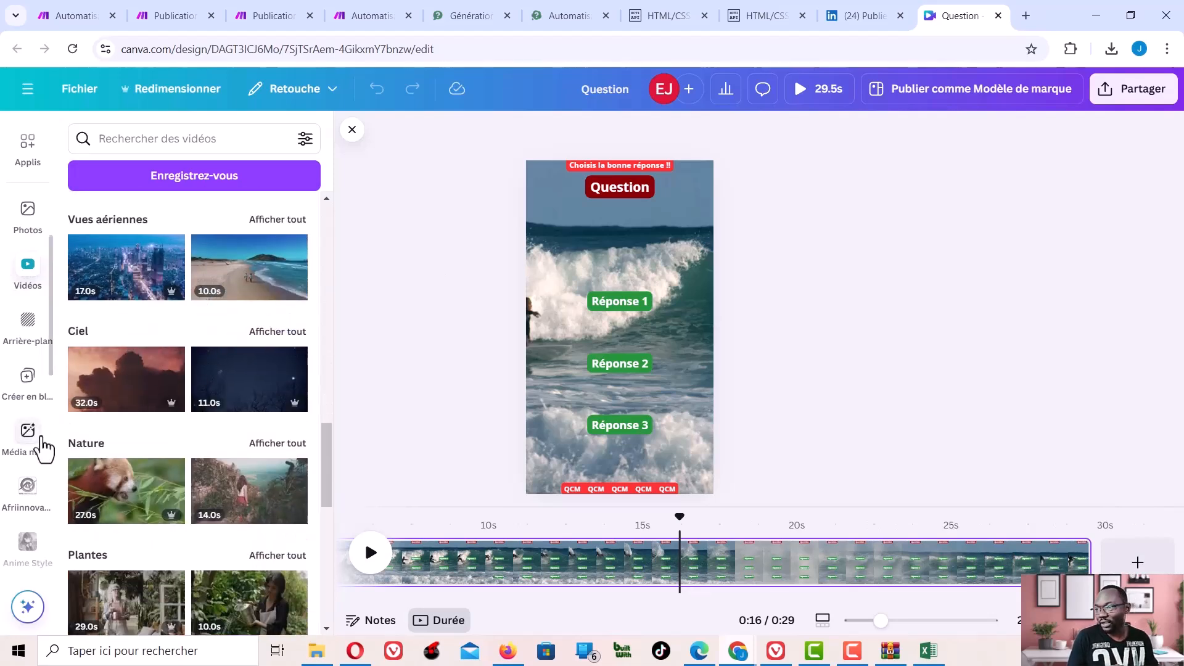
Start a bulk creation (Créer en bloc) and import the Automatisation QCM CSV file from the extracted export folder
click(27, 379)
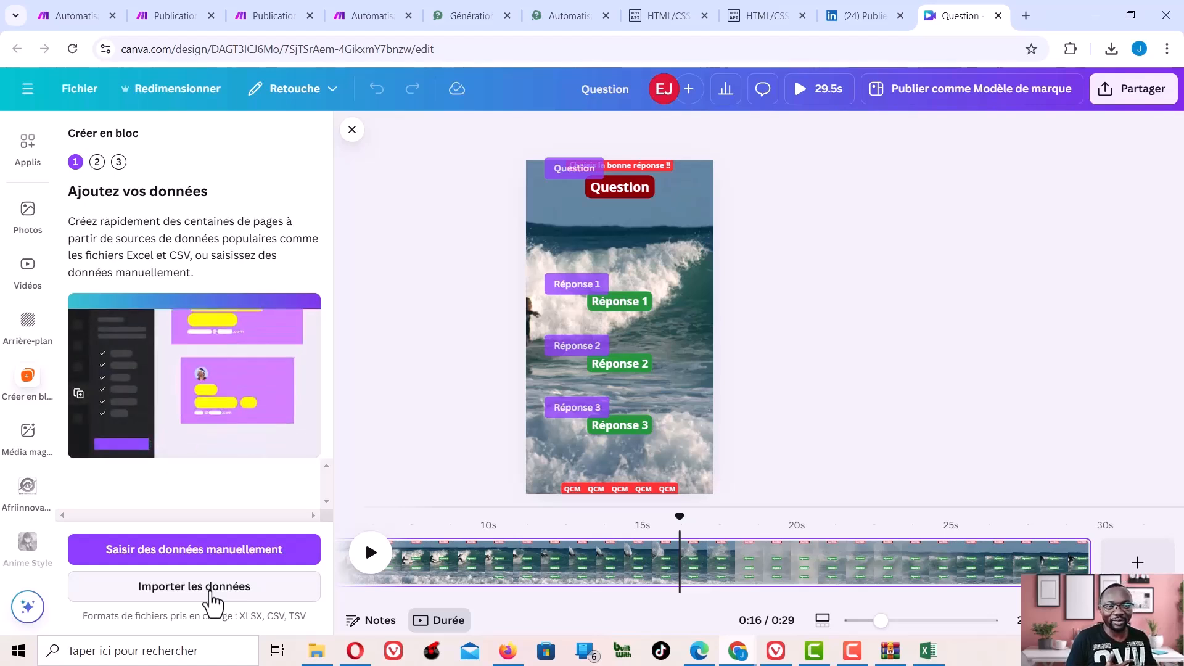
click(212, 597)
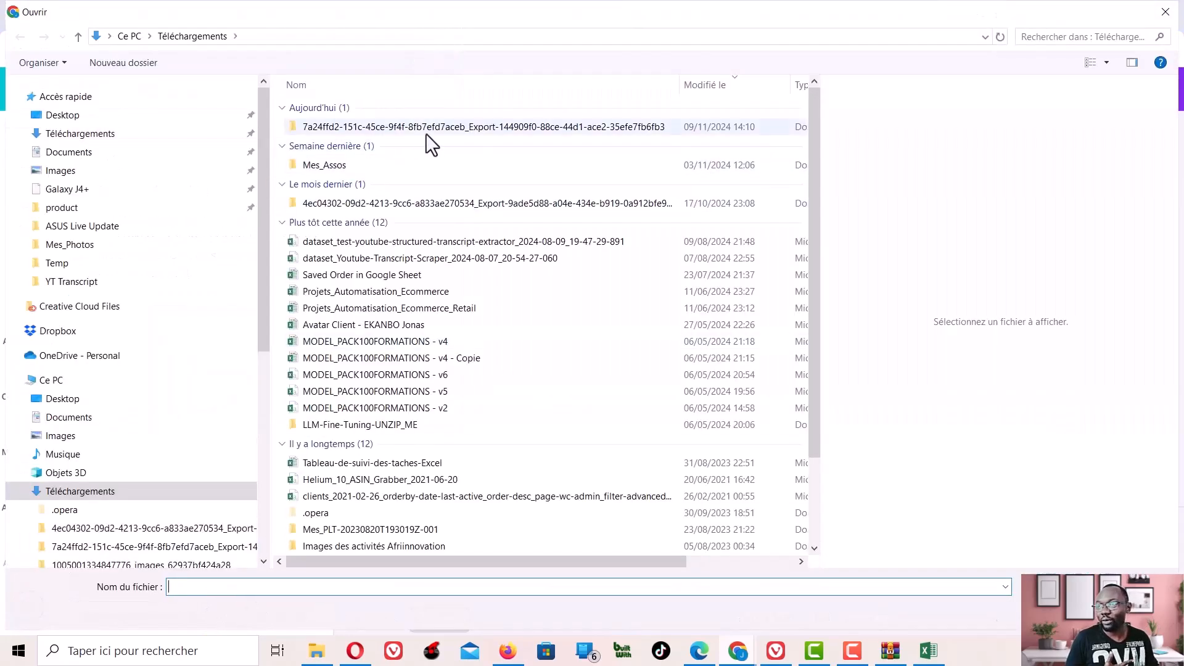
double_click(508, 127)
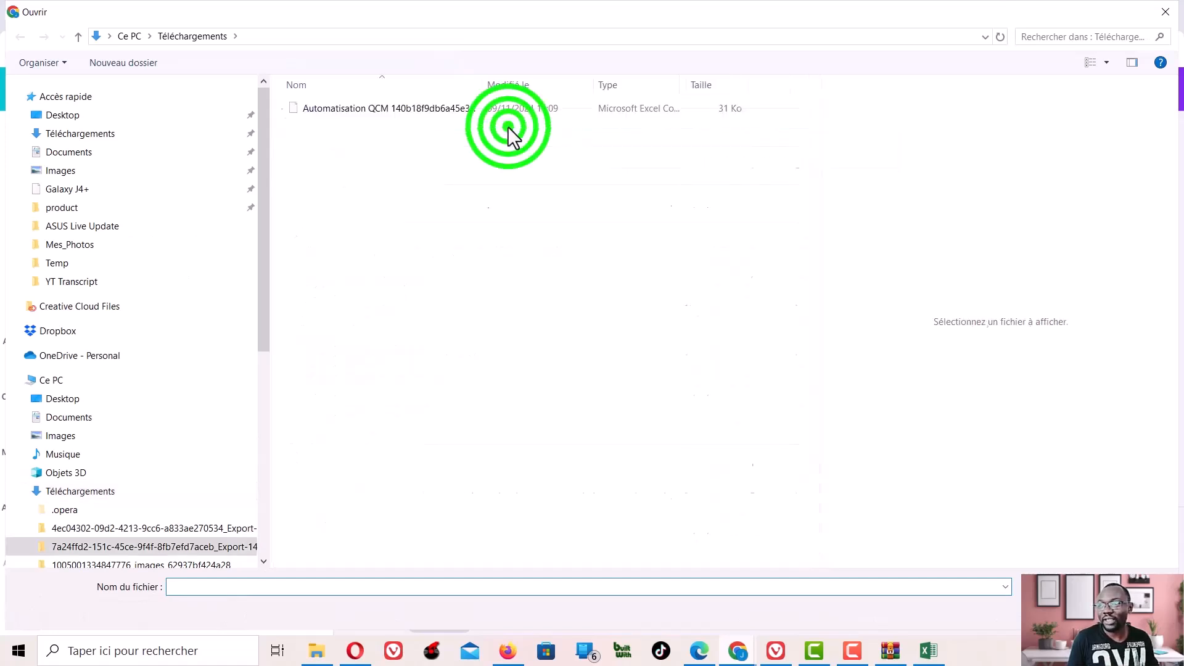
click(387, 111)
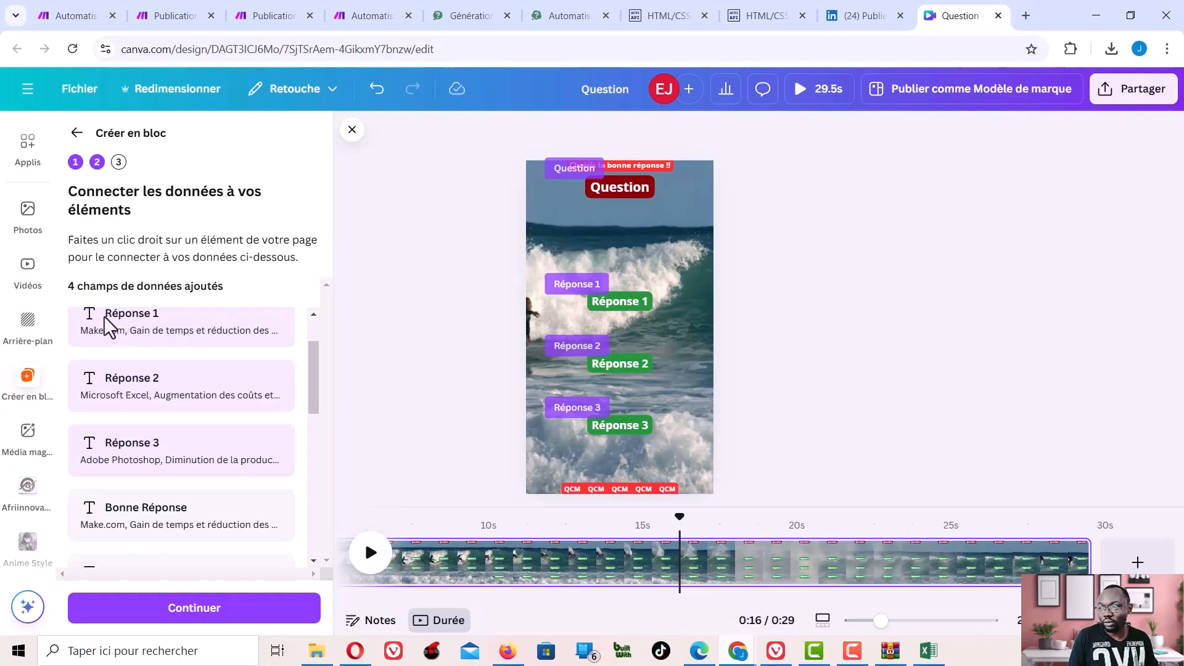
Review the connected Question and Réponse 1 to 3 fields against the Excel file and the Notion database, and return to Canva
scroll(136, 329, up, 2)
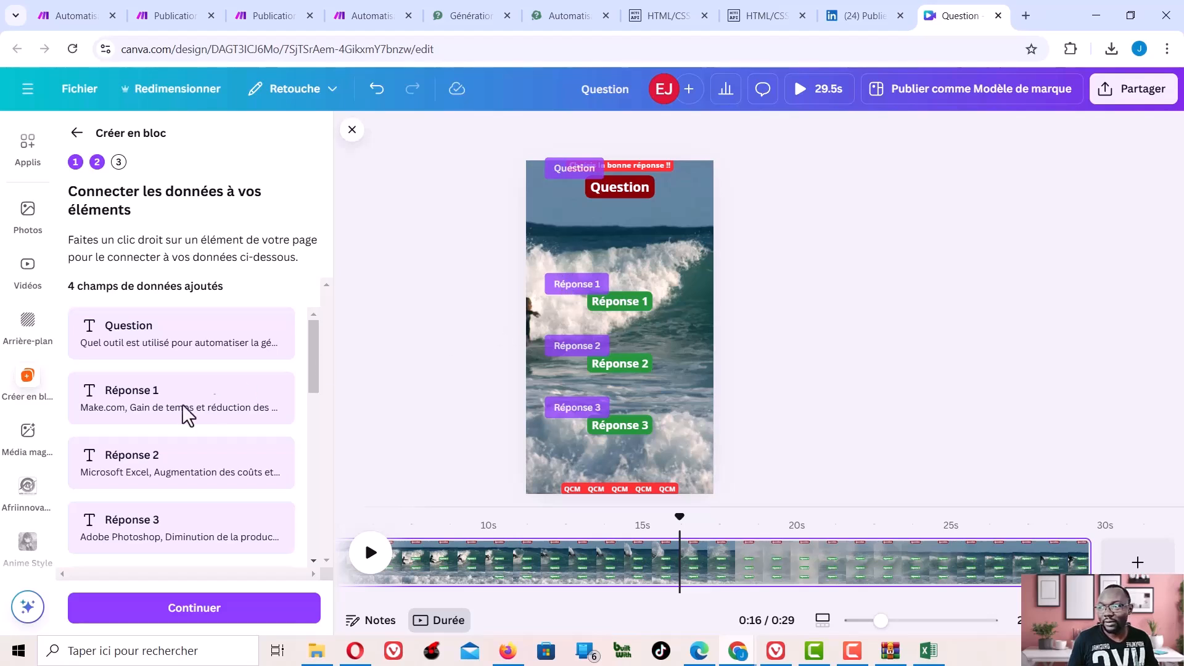
click(928, 650)
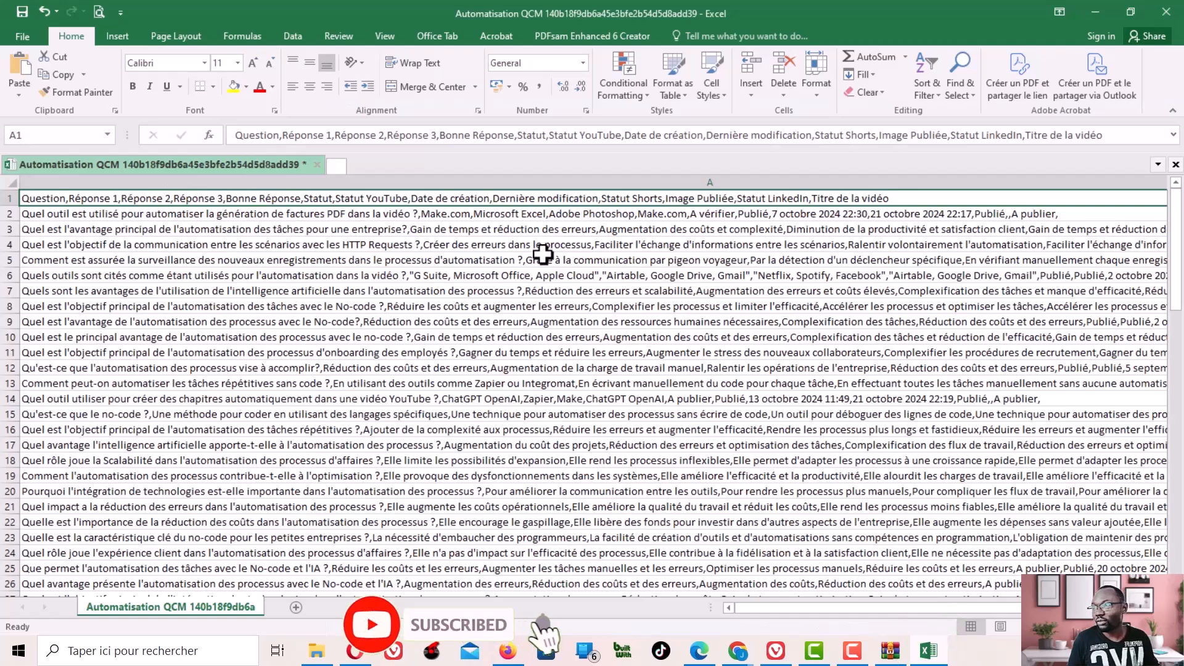
click(1093, 13)
click(541, 15)
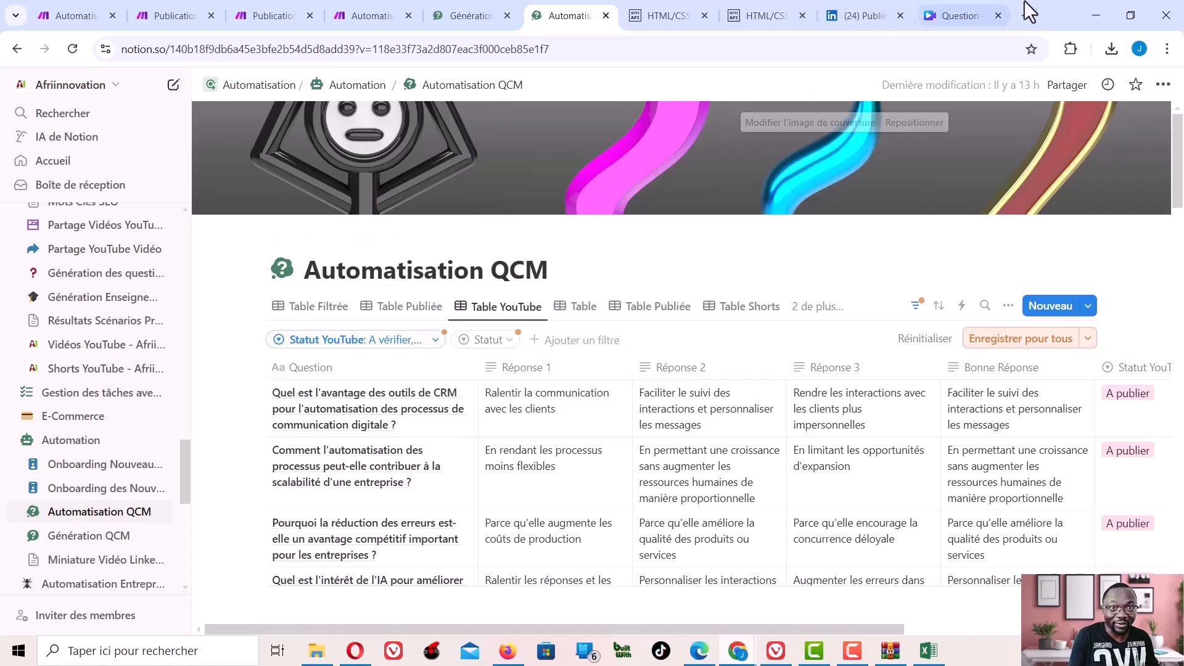
click(954, 15)
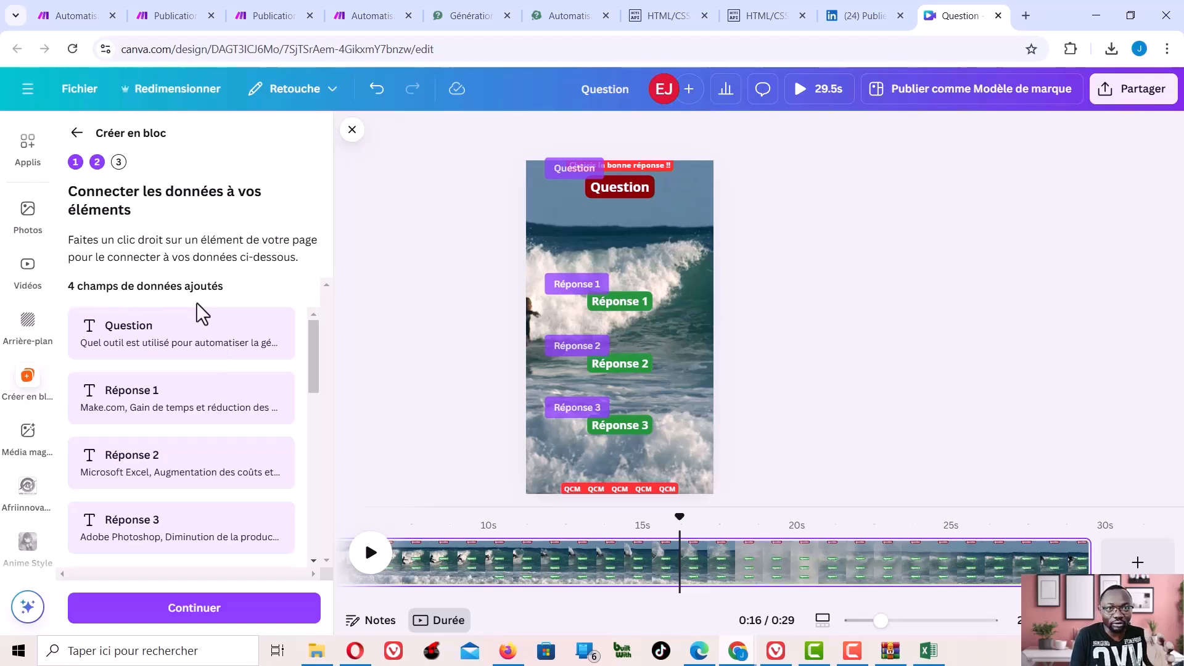
Continue to applying the data with all questions selected, and review the list down to question 83
click(194, 609)
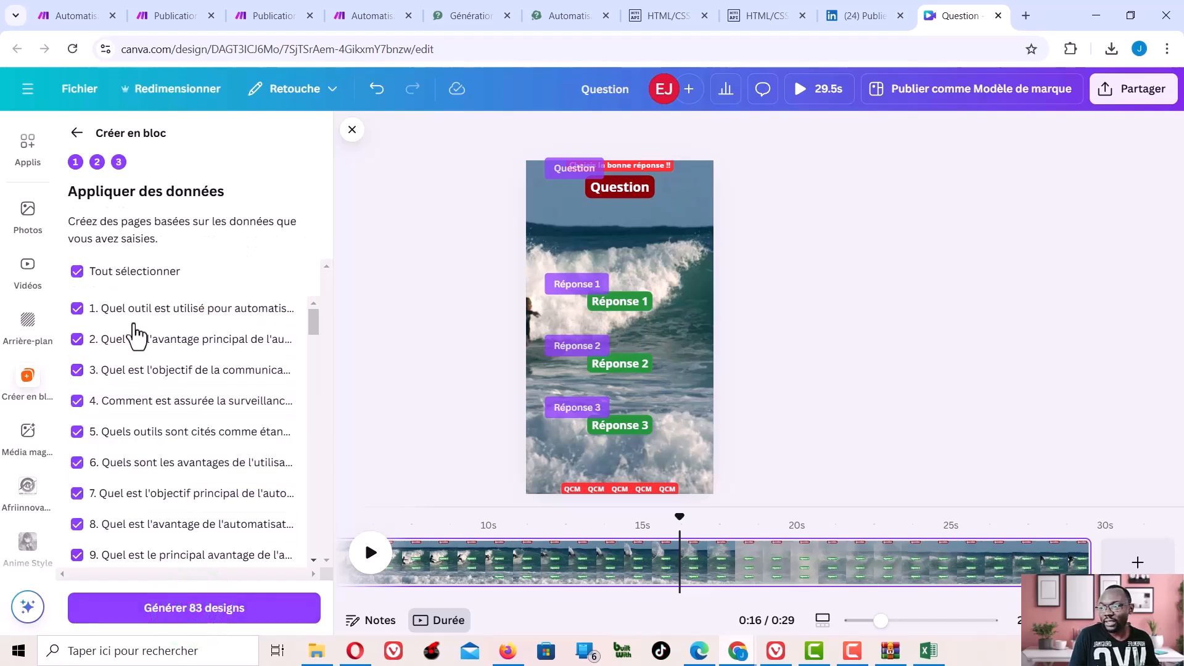
scroll(141, 318, down, 19)
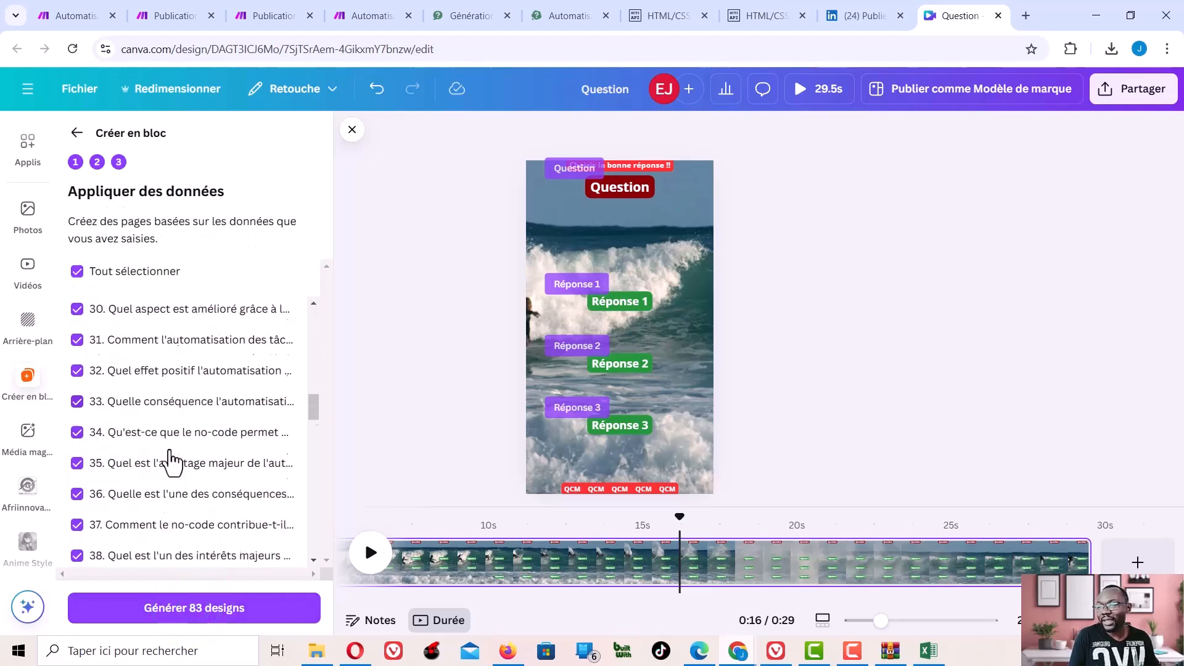
scroll(174, 463, down, 14)
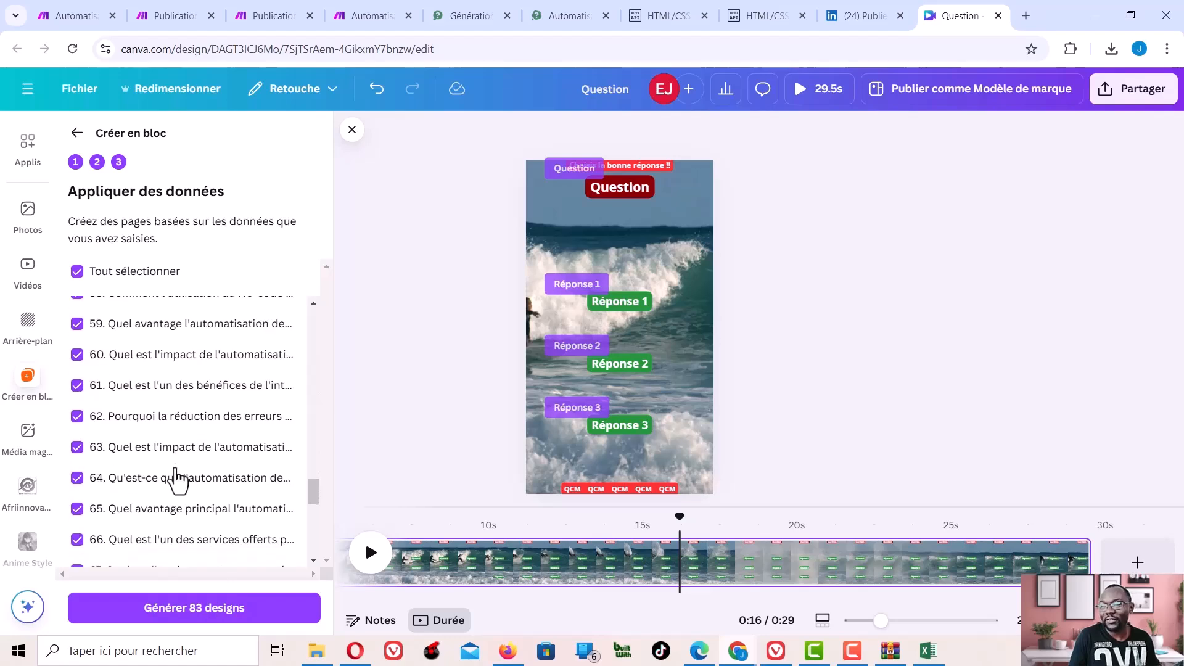
scroll(178, 478, down, 5)
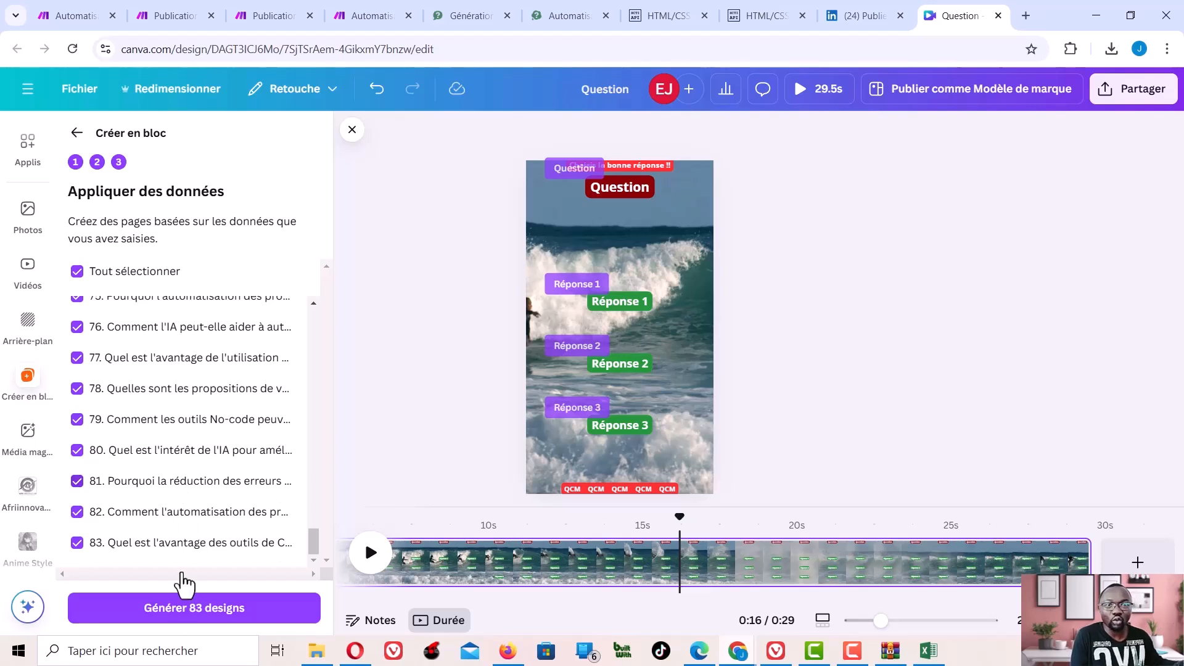
Generate the 83 question designs, always allowing pop-ups and redirects from canva.com so the bulk result can open
click(185, 611)
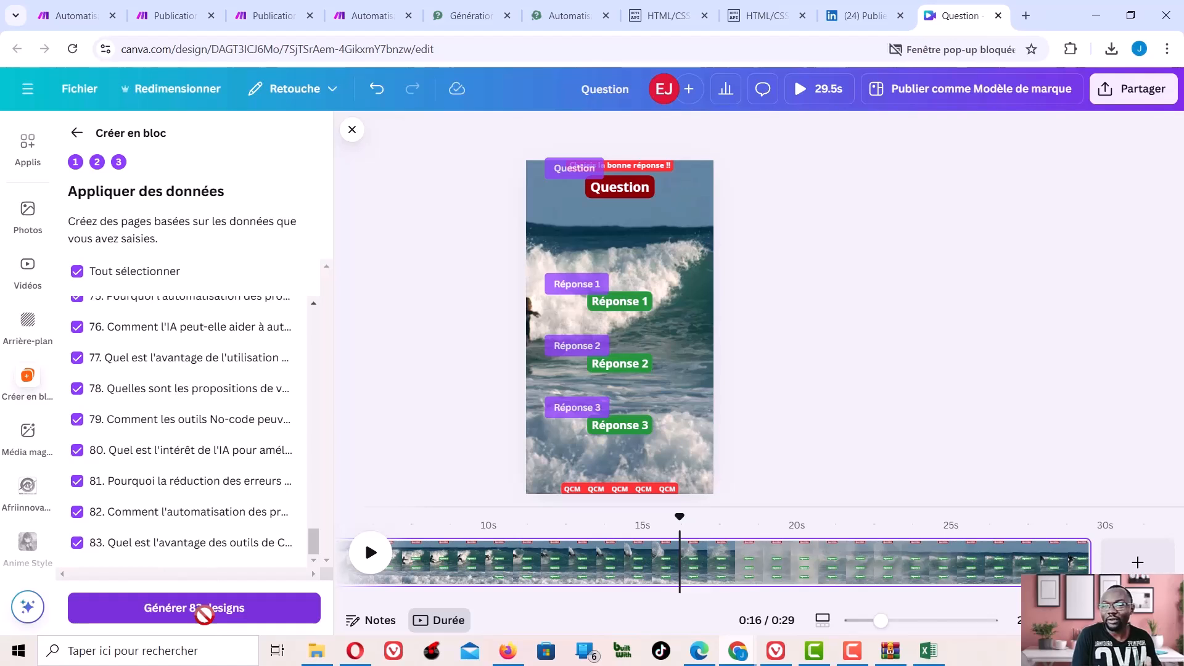
click(1005, 49)
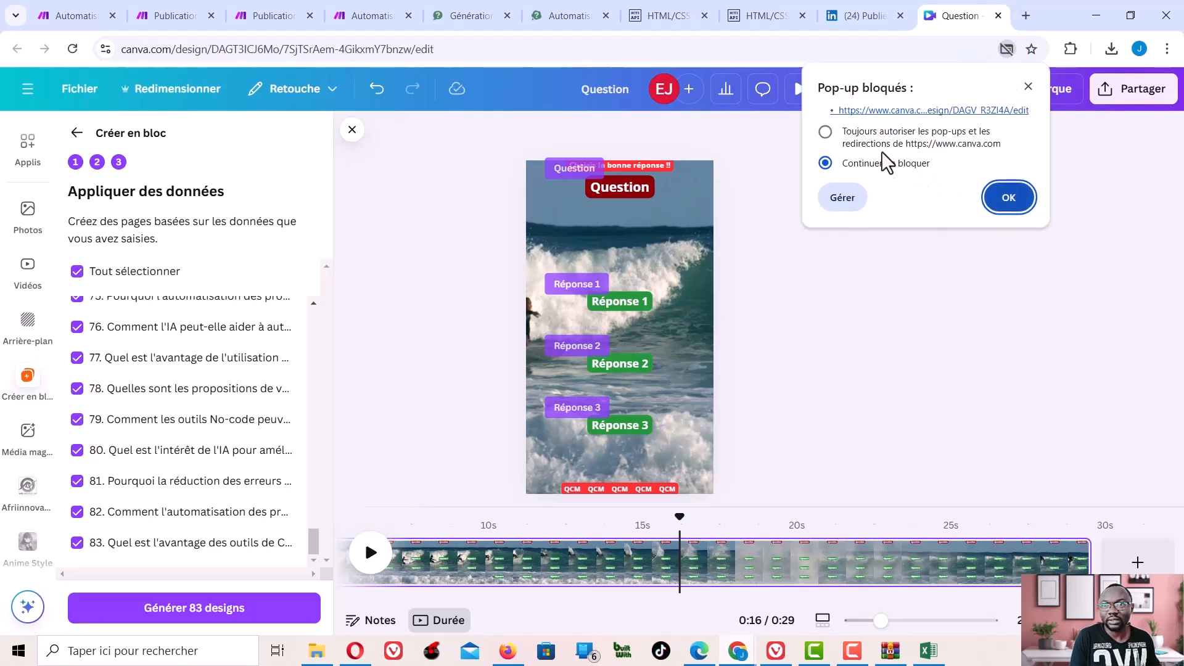
click(826, 132)
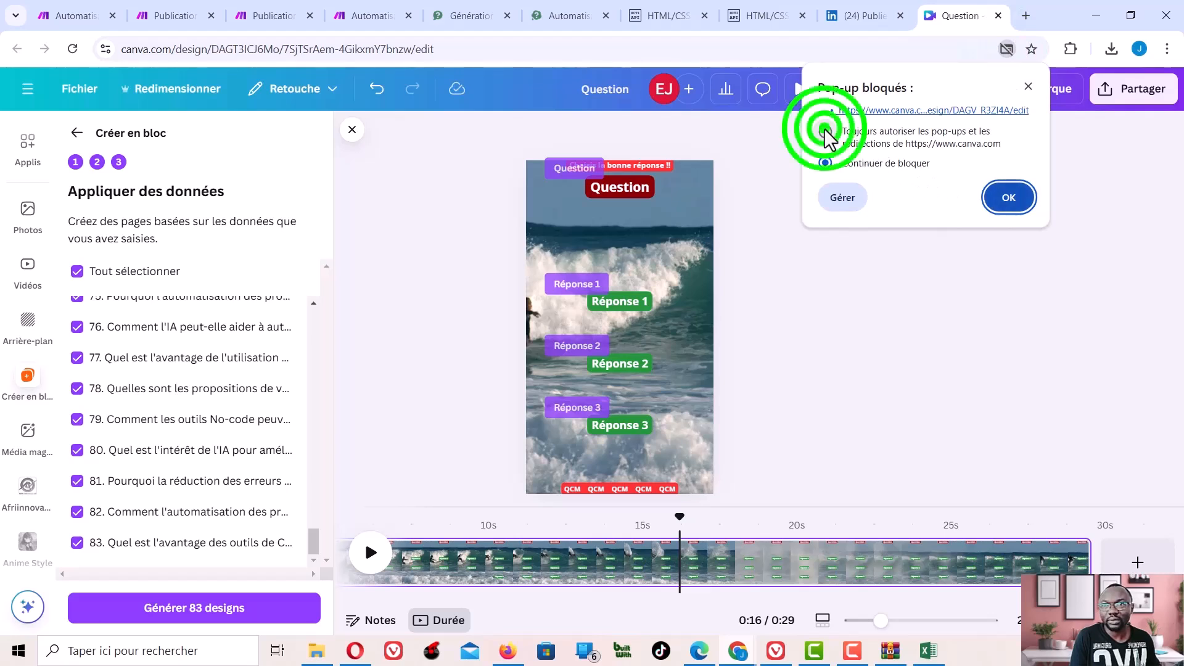
click(1009, 198)
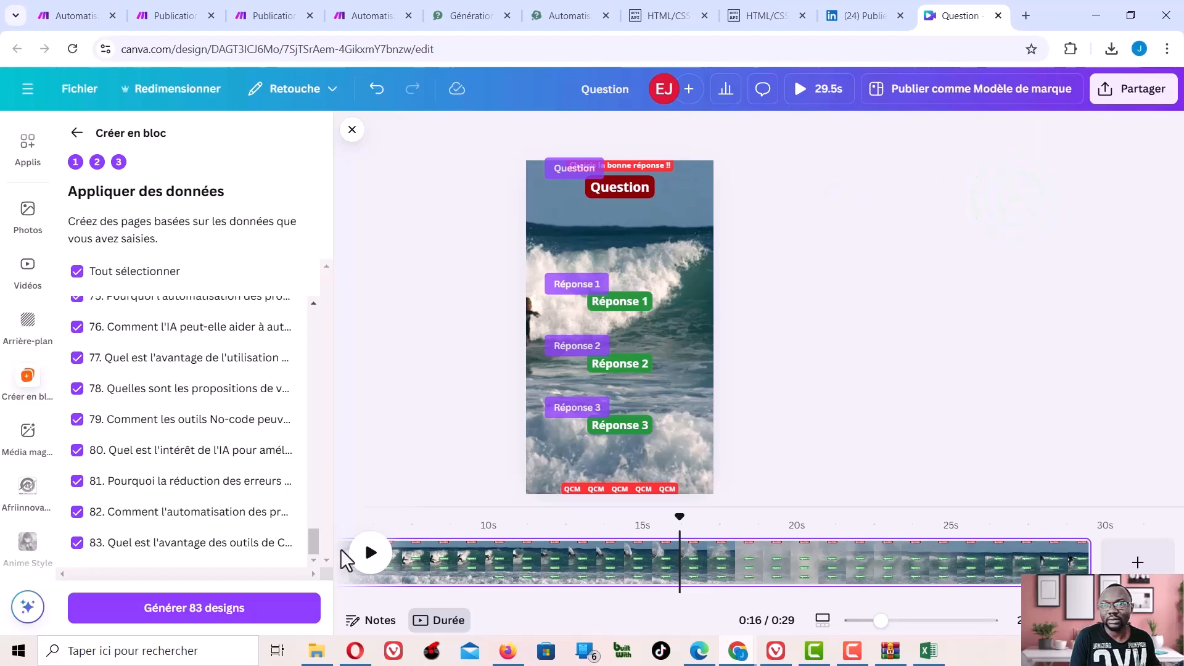
click(190, 606)
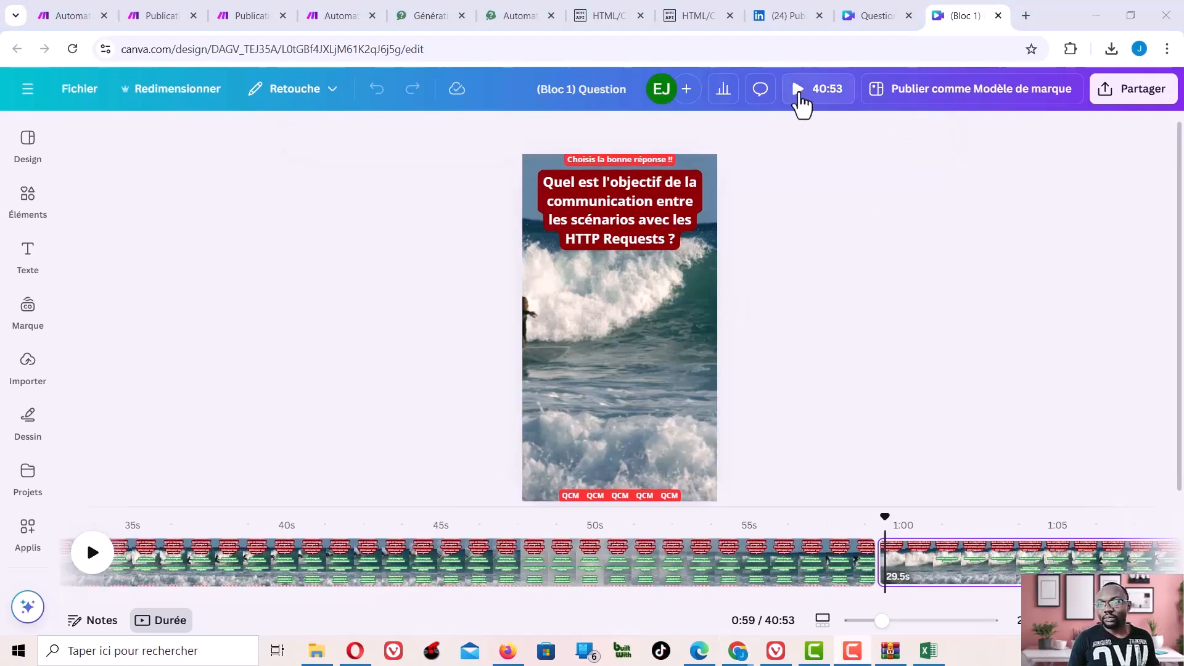
Play a full preview of the generated (Bloc 1) Question video
click(798, 90)
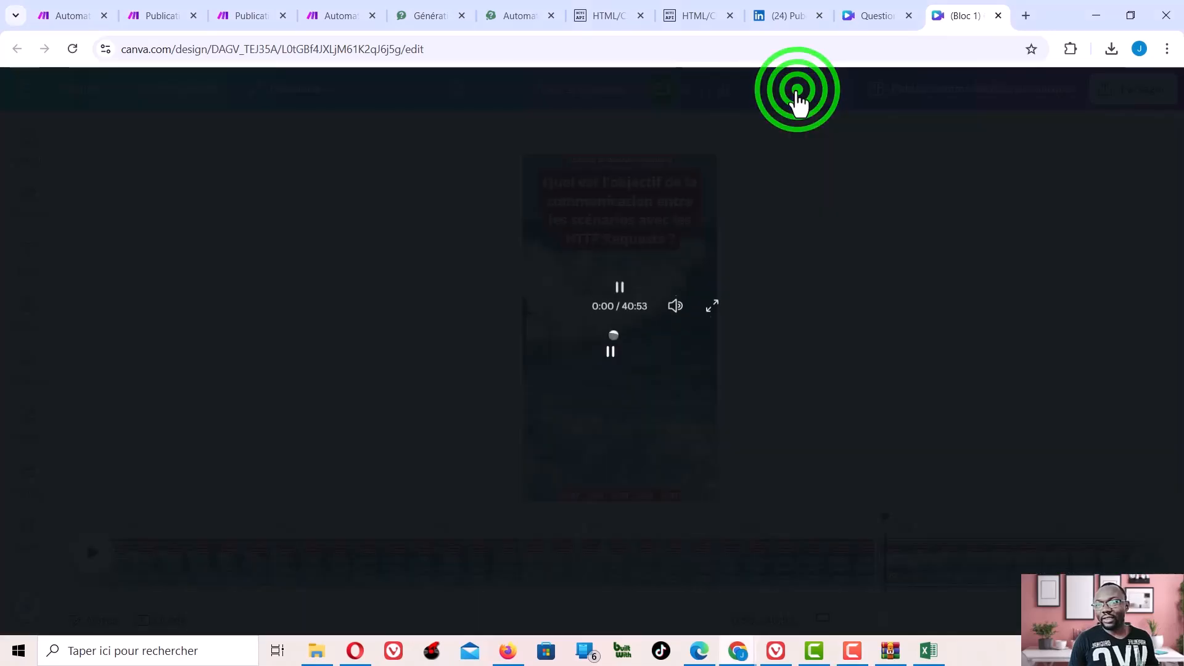